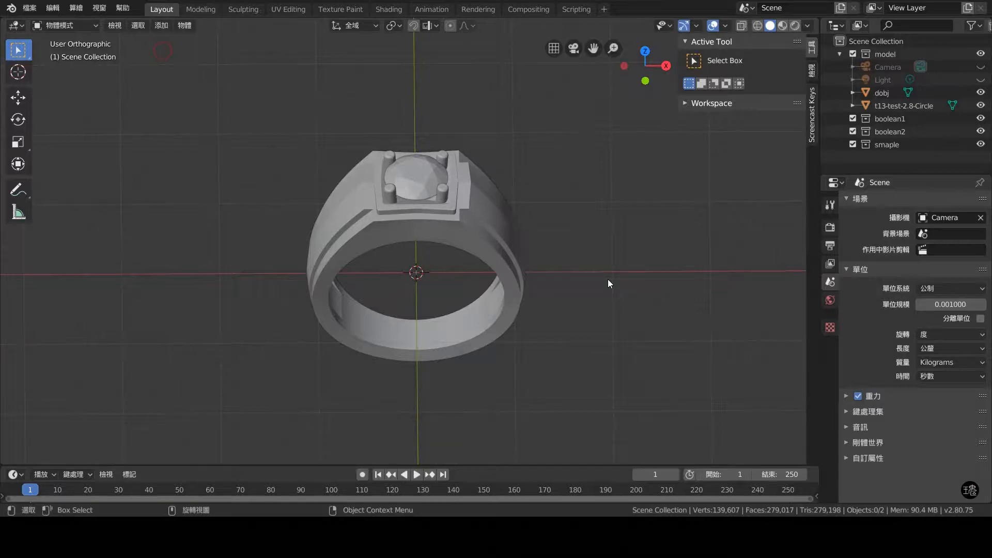
- Examine the finished sample ring from above, the front and the side, and select its main stone to inspect the dimensions
middle_drag(588, 280, 430, 216)
scroll(418, 235, up, 2)
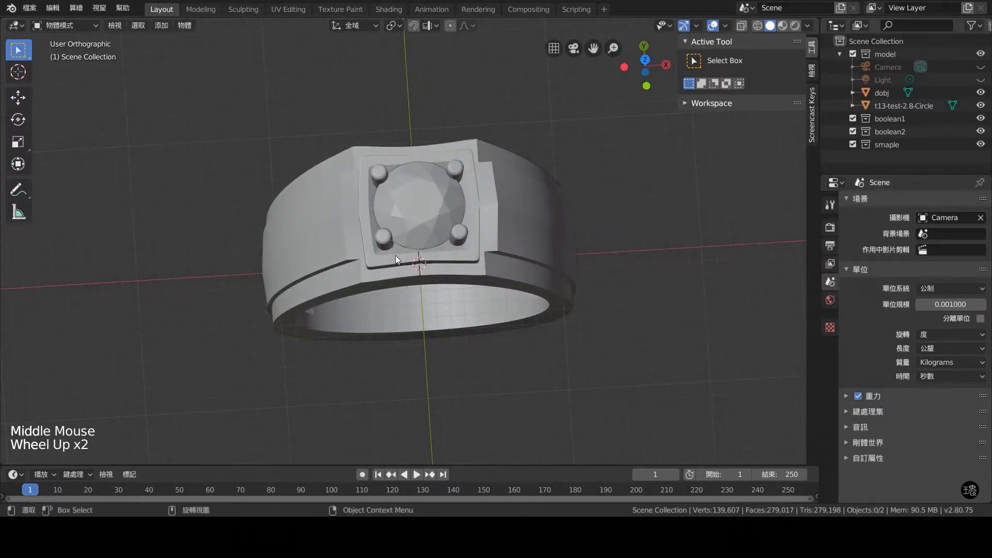
scroll(395, 255, up, 1)
middle_drag(395, 256, 401, 170)
scroll(402, 169, down, 3)
key(KP_1)
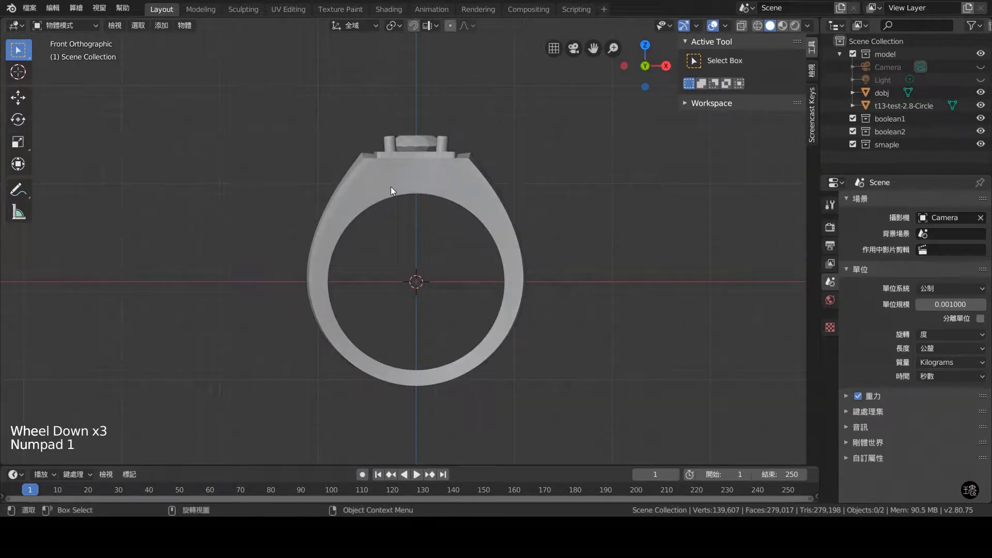
scroll(402, 189, up, 1)
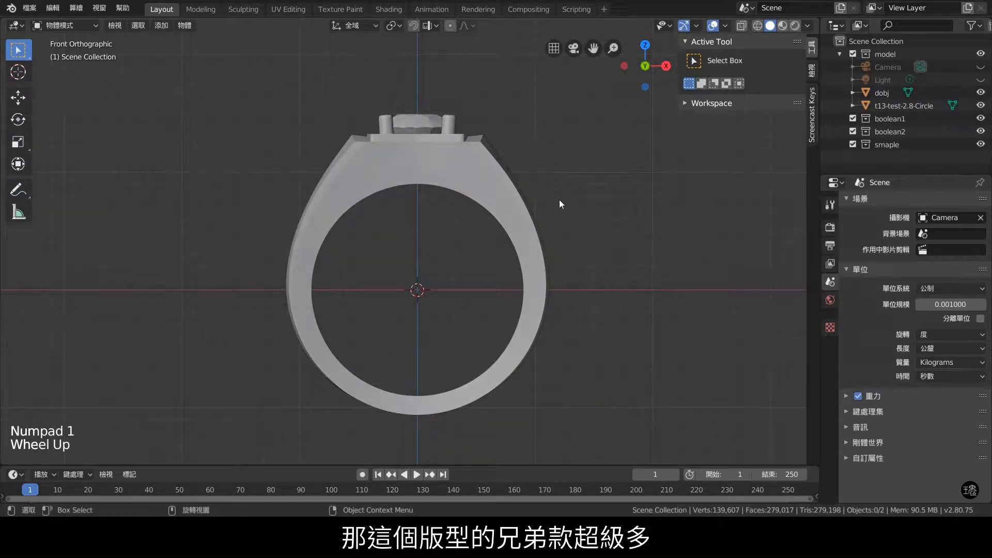
key(KP_3)
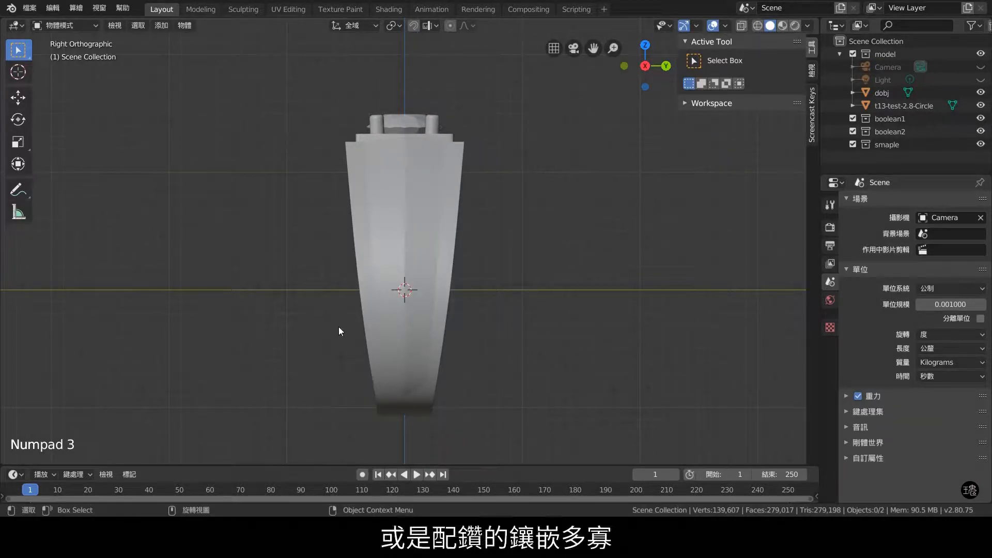
key(KP_1)
key(KP_1)
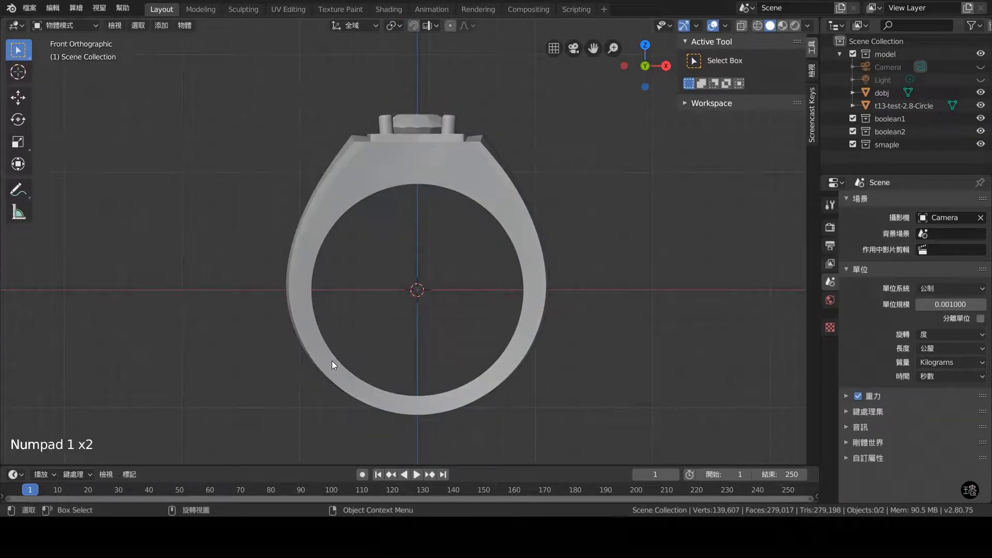
scroll(265, 258, up, 2)
middle_drag(265, 259, 429, 283)
middle_drag(389, 222, 229, 272)
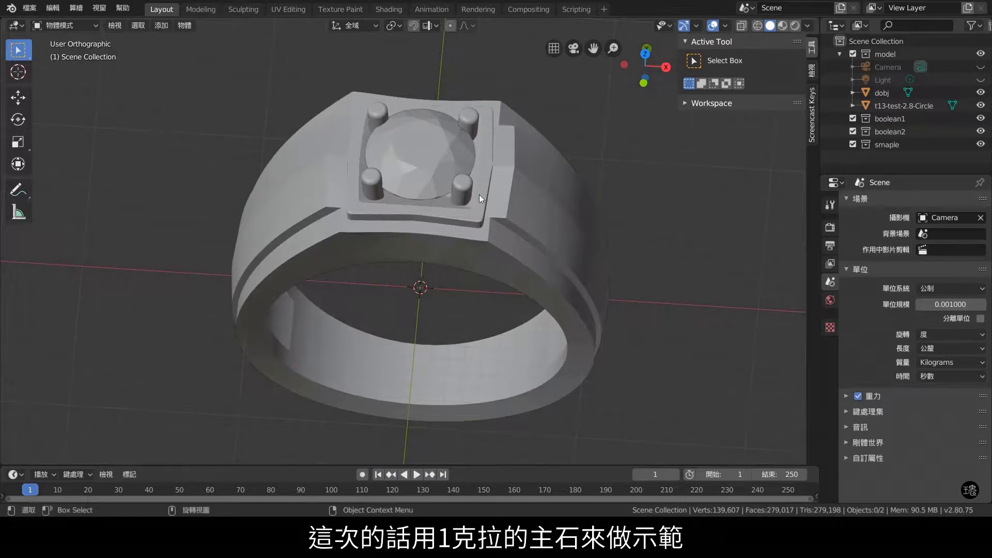
click(405, 140)
middle_drag(483, 251, 491, 209)
- Load all view.png as a background image aligned to the front view
key(KP_1)
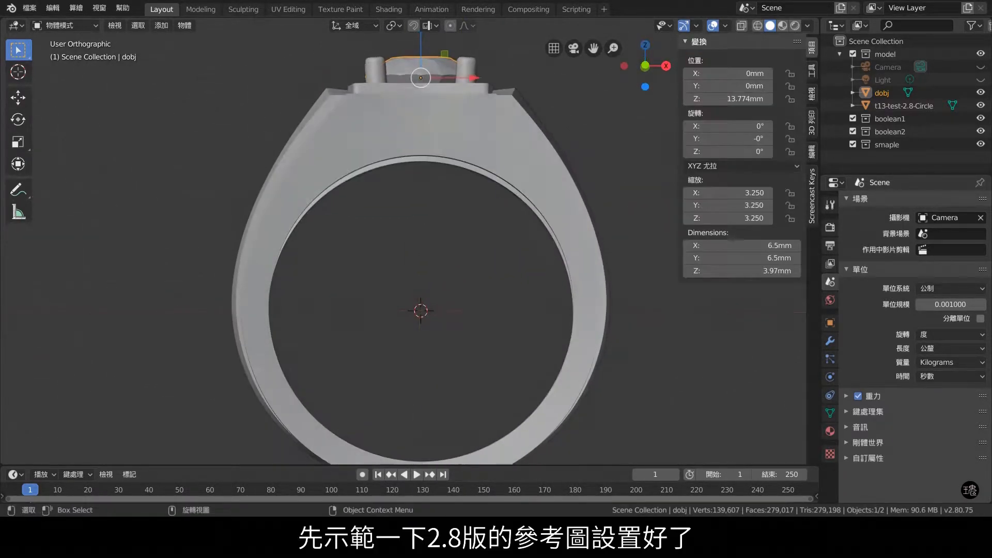
scroll(481, 272, down, 2)
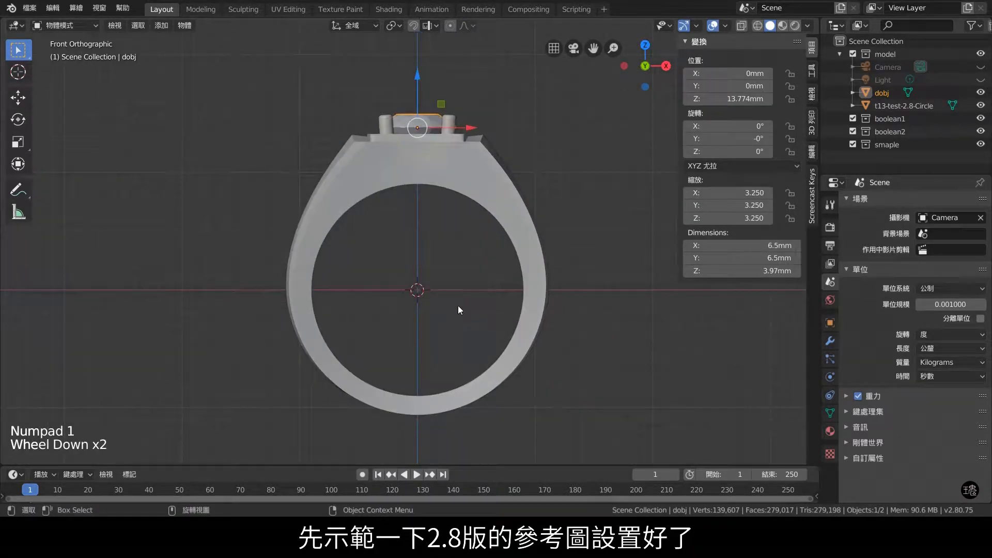
shift+middle_drag(458, 305, 469, 279)
shift+scroll(464, 264, down, 1)
scroll(464, 265, up, 2)
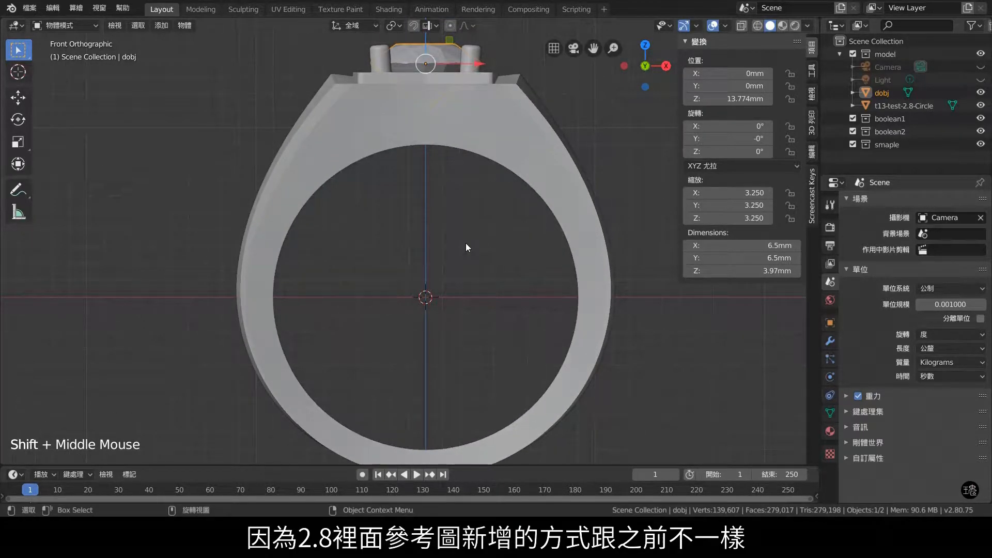
key(shift+a)
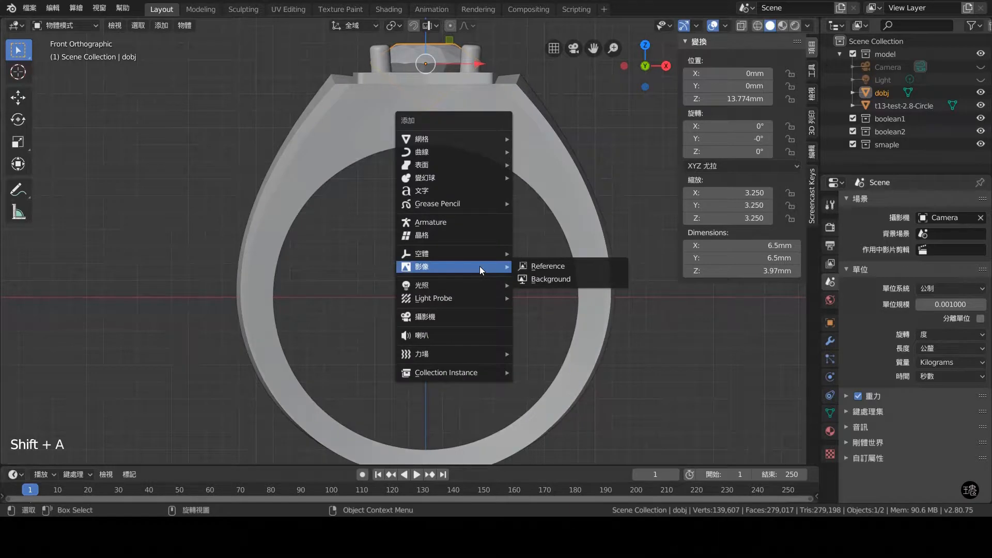
mouse_move(473, 266)
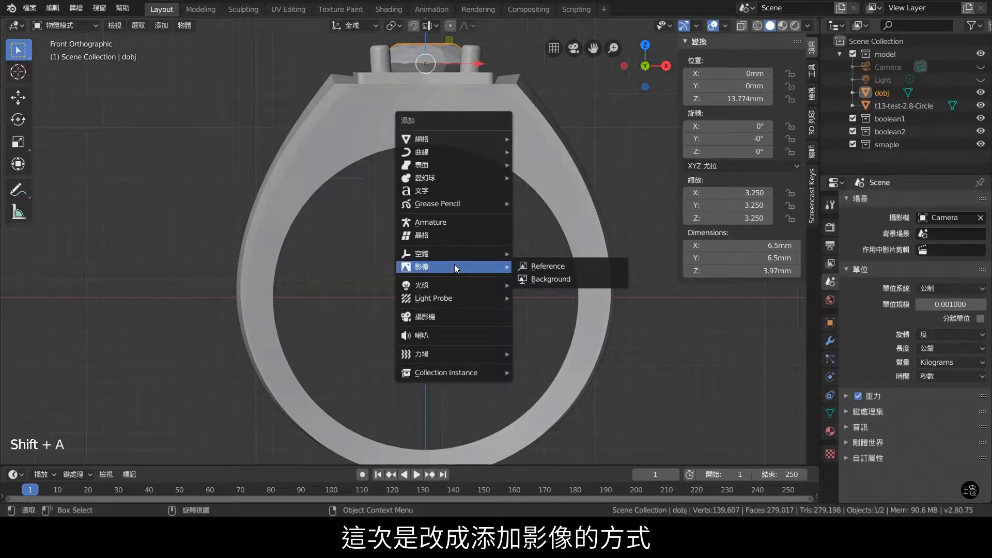
click(549, 279)
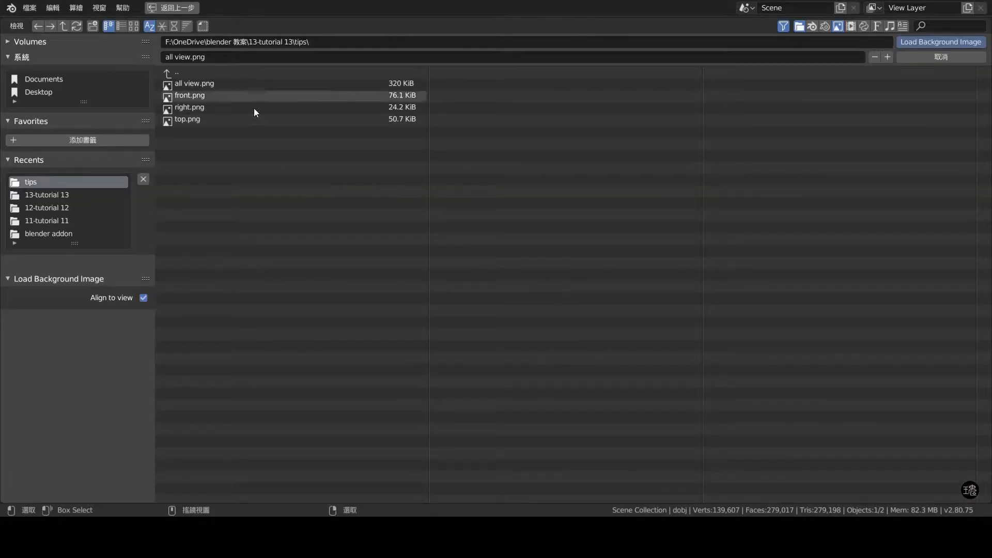
double_click(240, 82)
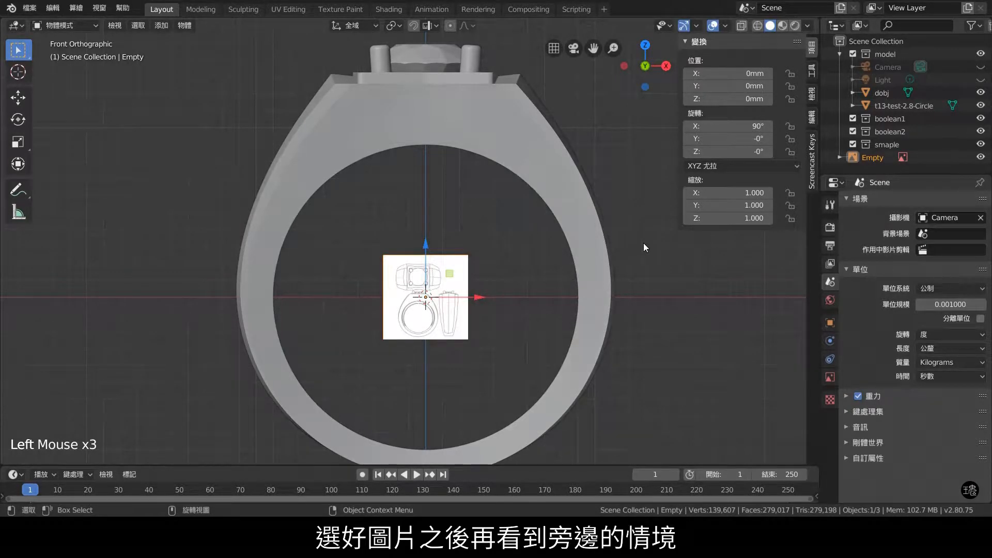
- Set the background image's size to 8.3 mm, enable its alpha and set the opacity to 0.424
click(832, 376)
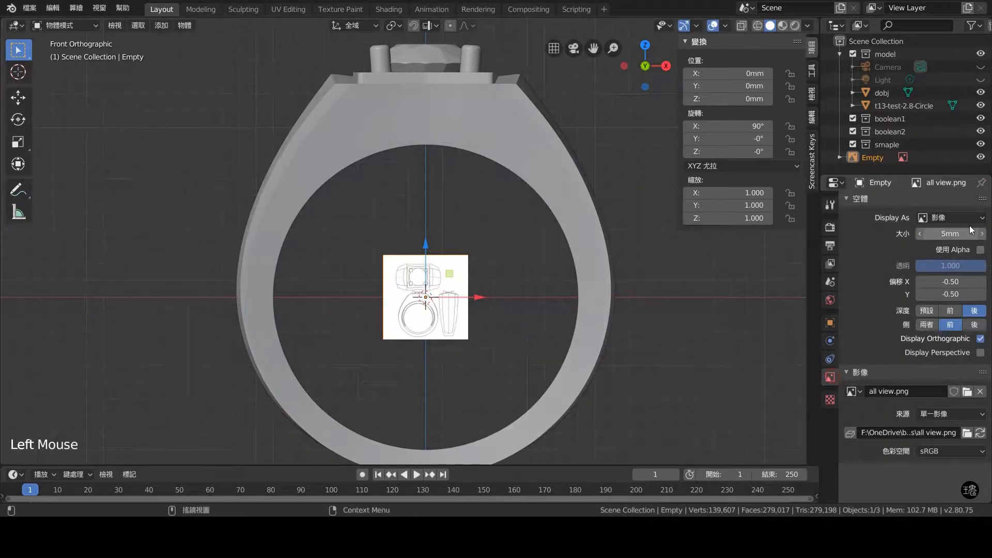
drag(942, 238, 927, 264)
click(980, 250)
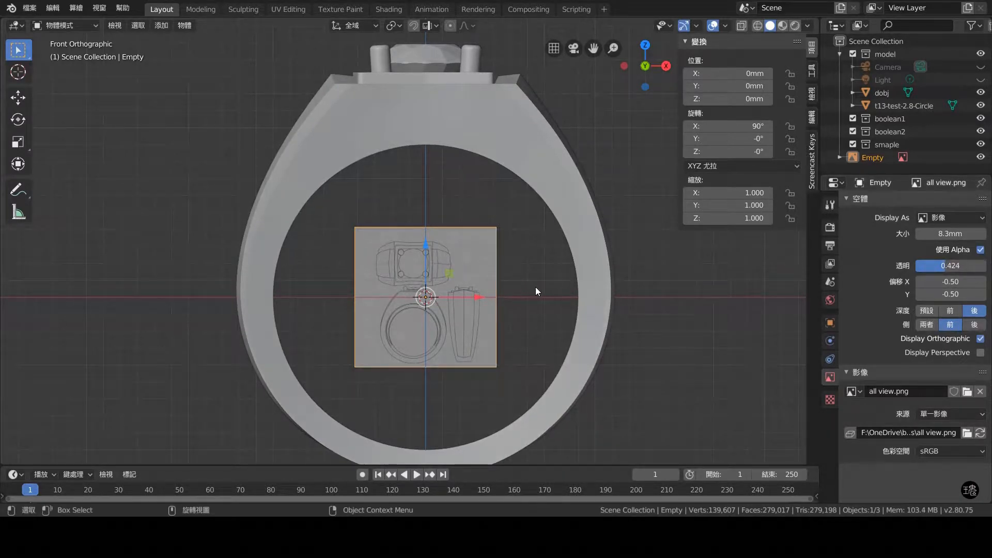
- Duplicate the background image in place and rotate the copy 90° in the right view so it lies flat
key(KP_3)
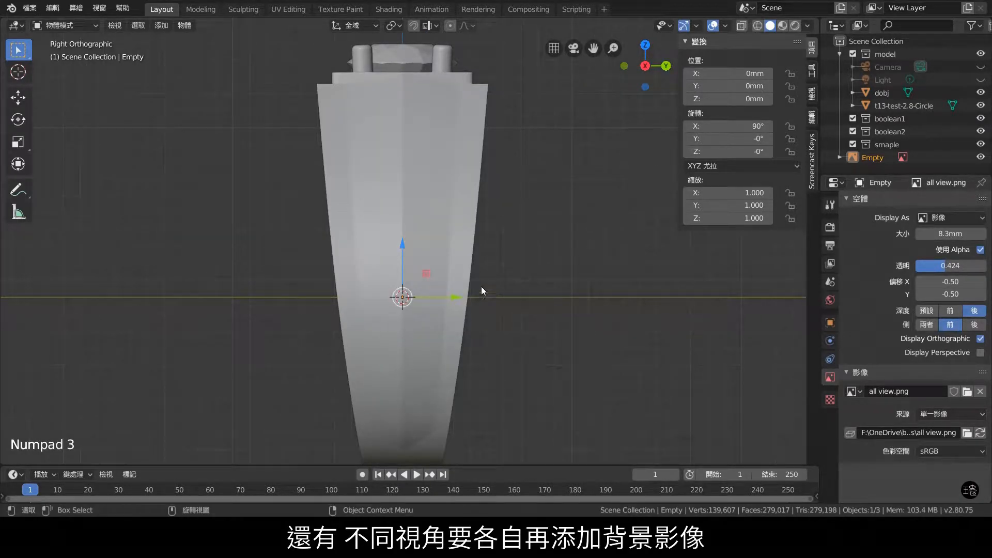
key(shift+d)
right_click(495, 274)
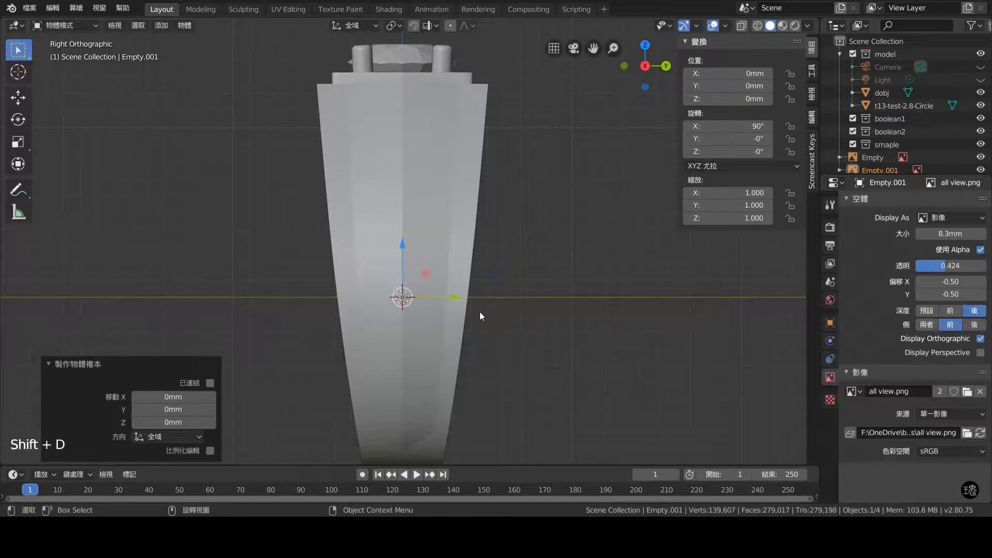
text(r90)
key(Return)
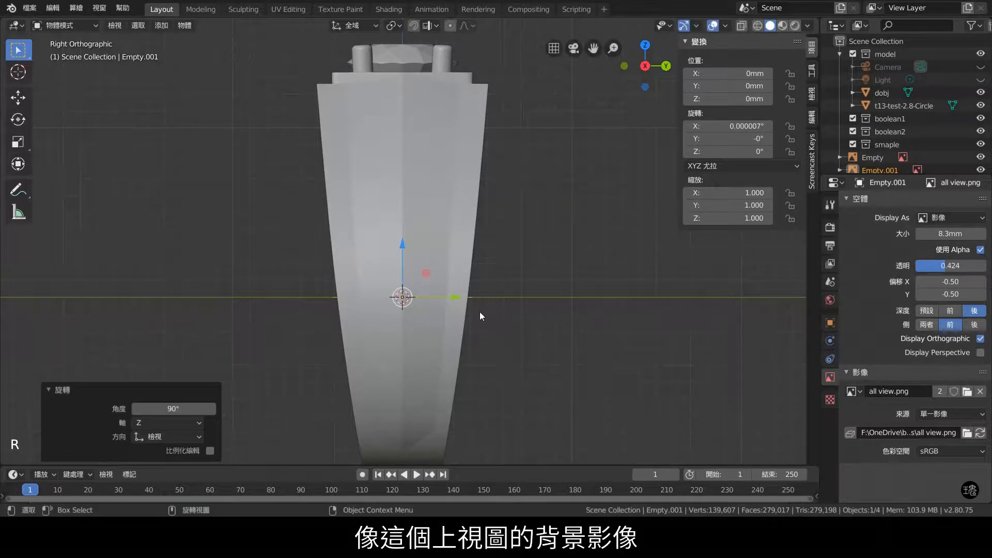
middle_drag(479, 312, 557, 341)
middle_drag(485, 351, 564, 309)
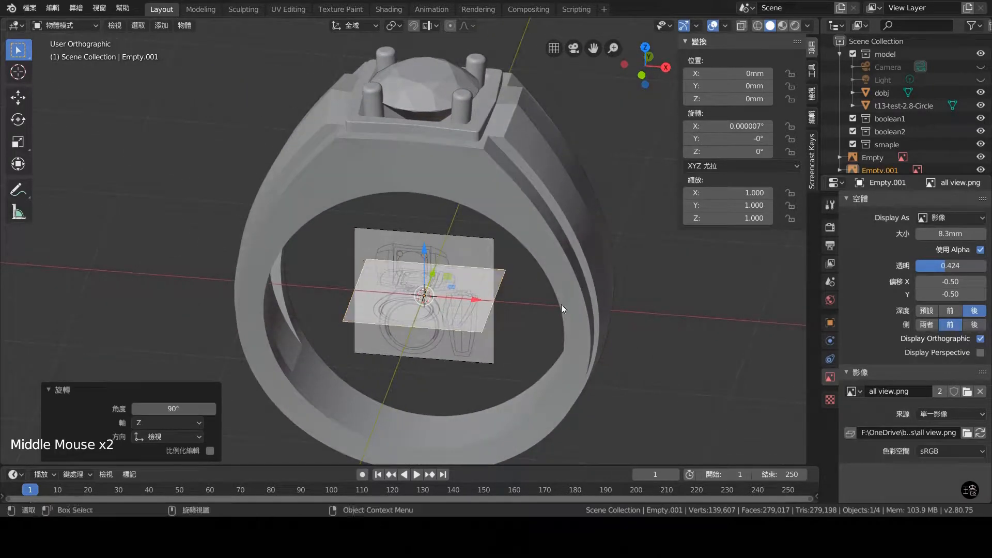
- Show the selectability toggles in the outliner and make both reference images unselectable
scroll(938, 95, down, 2)
scroll(938, 95, up, 1)
scroll(938, 96, down, 2)
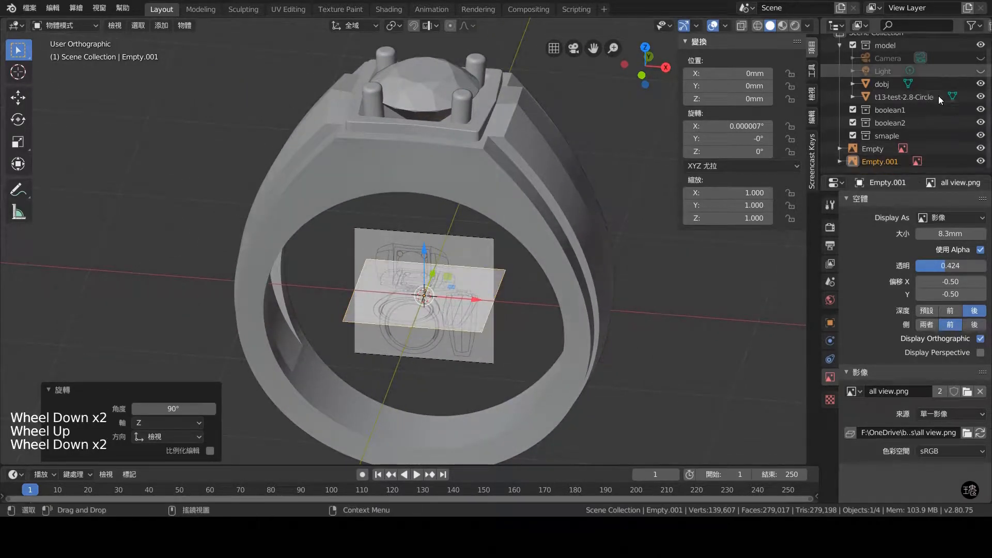
click(978, 26)
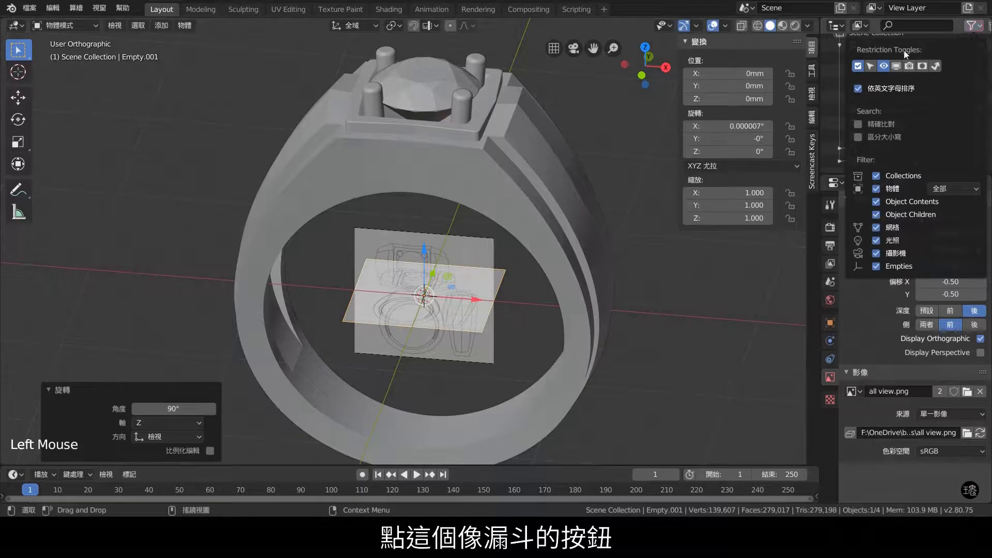
click(867, 65)
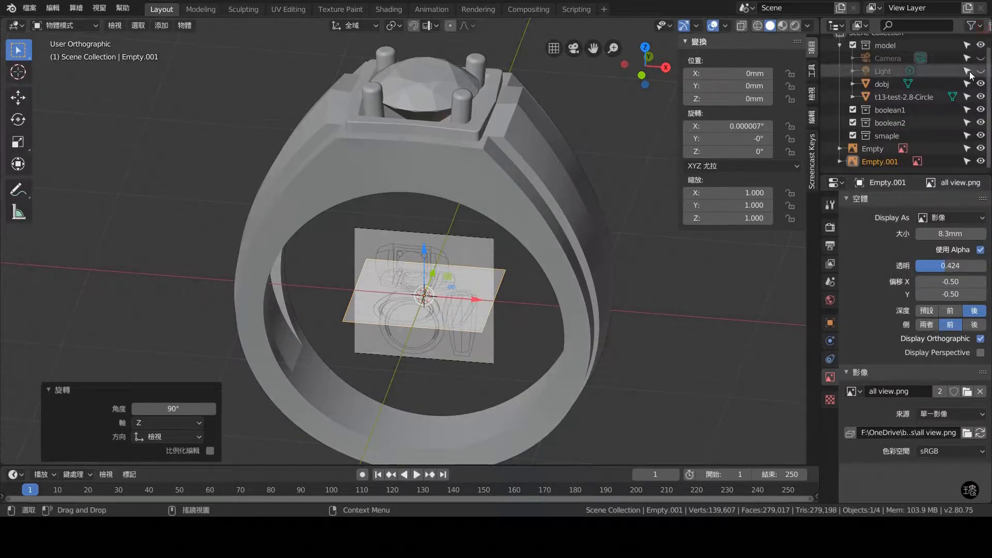
scroll(923, 133, down, 2)
click(966, 149)
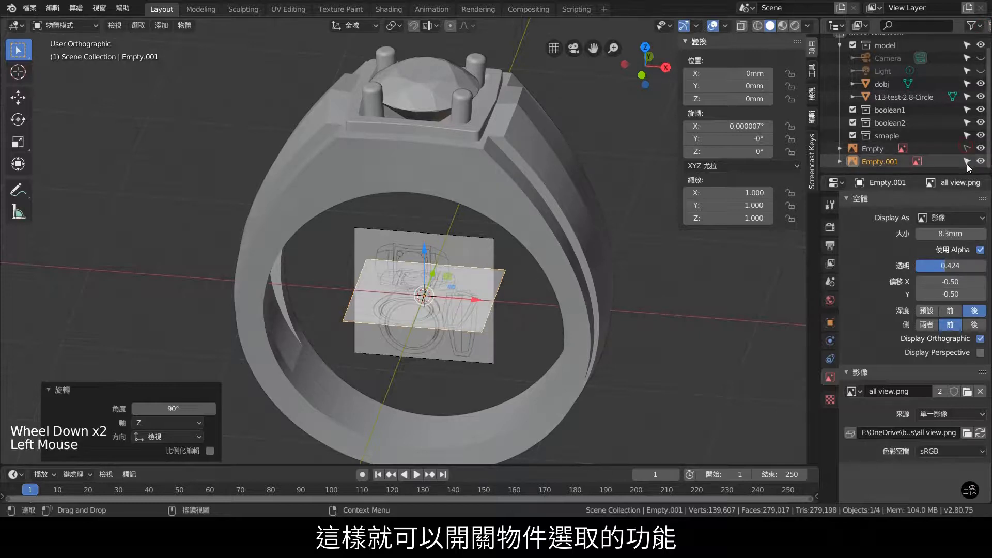
click(967, 161)
- Move the sample ring and its main stone into the smaple collection and hide that collection
middle_drag(445, 250, 480, 250)
key(KP_1)
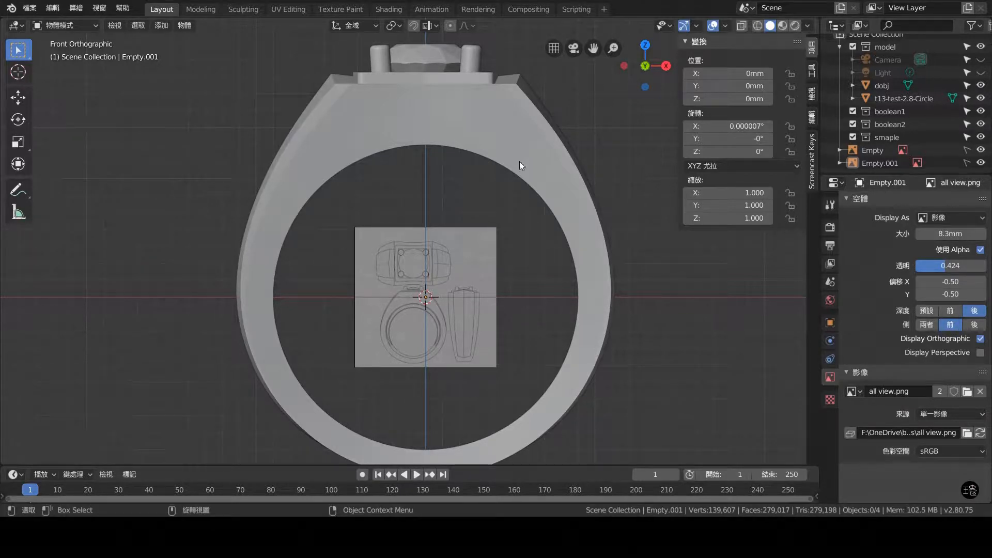
click(520, 137)
shift+click(435, 50)
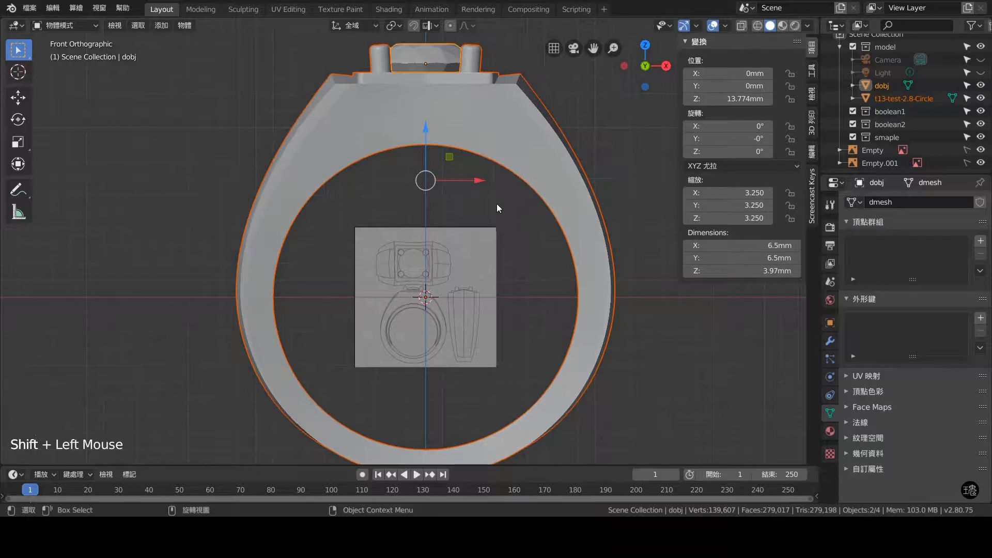
key(m)
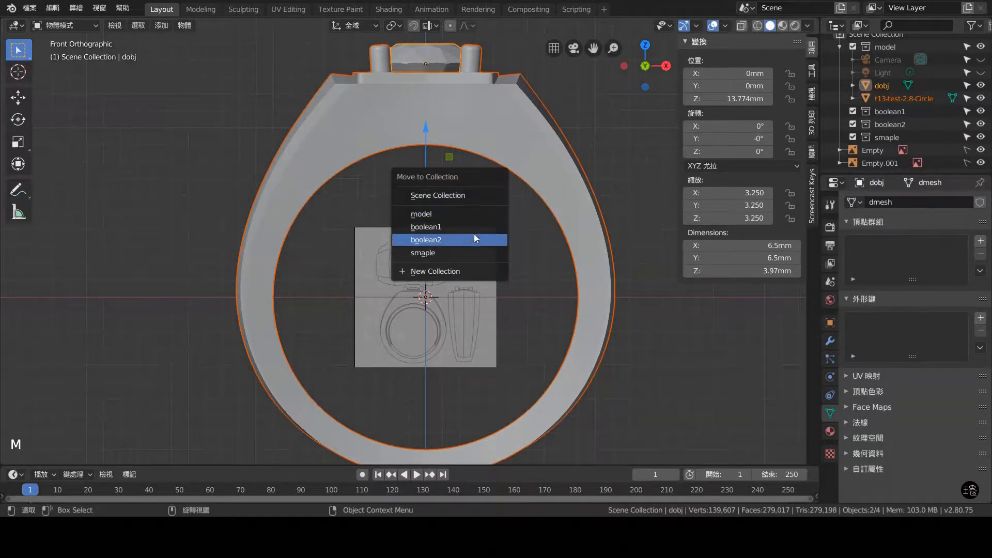
click(473, 253)
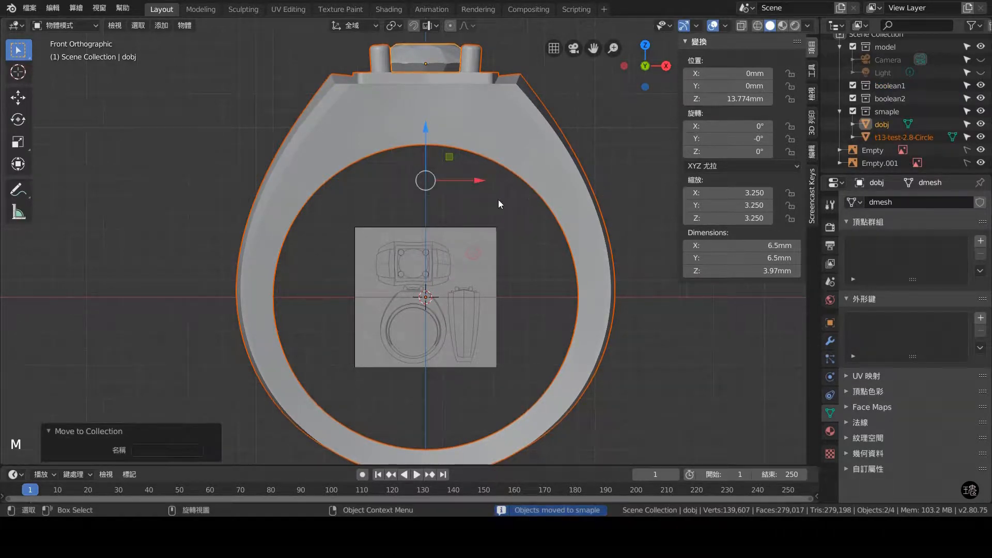
click(981, 111)
- Add a Brilliant Diamond mesh at the origin as the main stone
scroll(472, 296, up, 2)
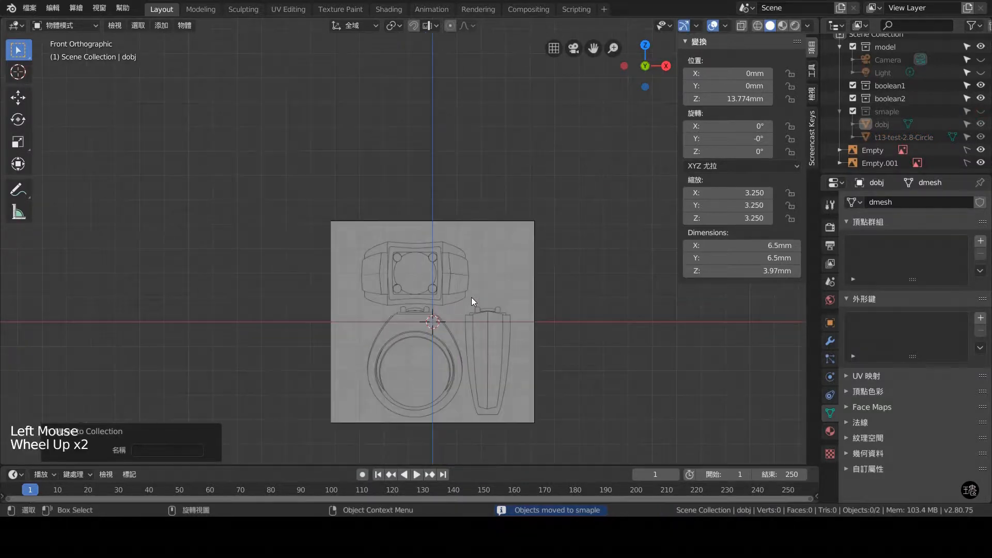
scroll(471, 297, up, 1)
scroll(510, 325, down, 1)
shift+middle_drag(510, 325, 522, 262)
scroll(476, 268, up, 1)
scroll(476, 268, down, 1)
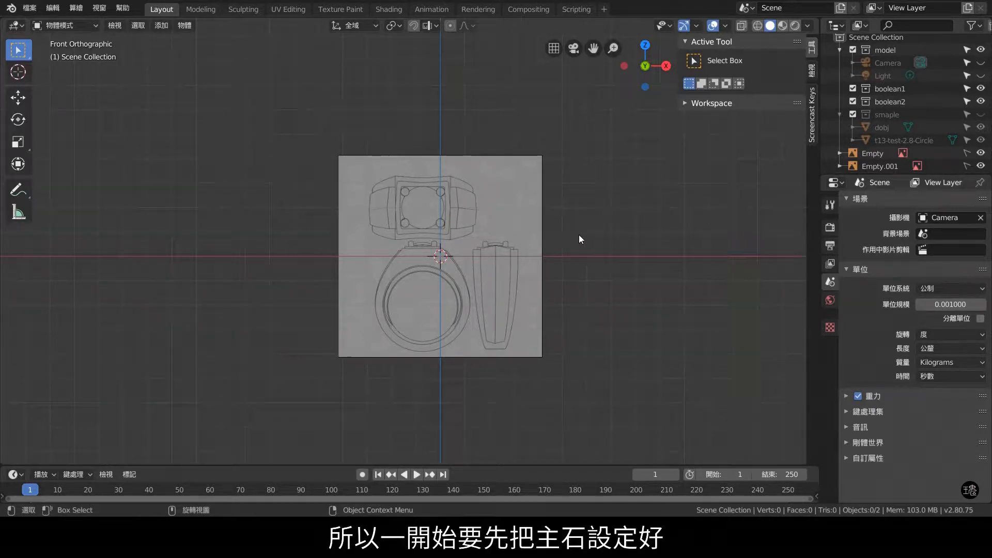
key(shift+a)
mouse_move(592, 237)
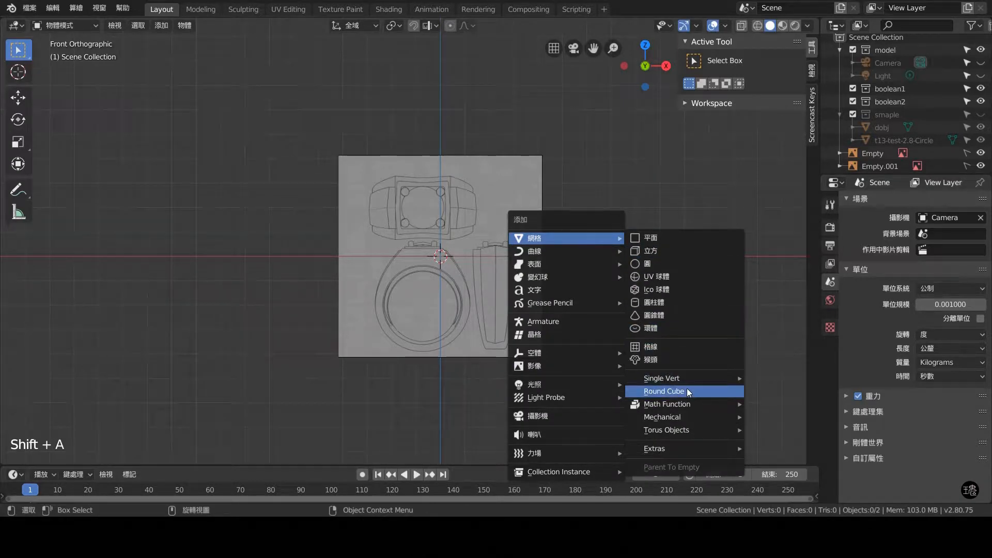
mouse_move(690, 450)
mouse_move(868, 346)
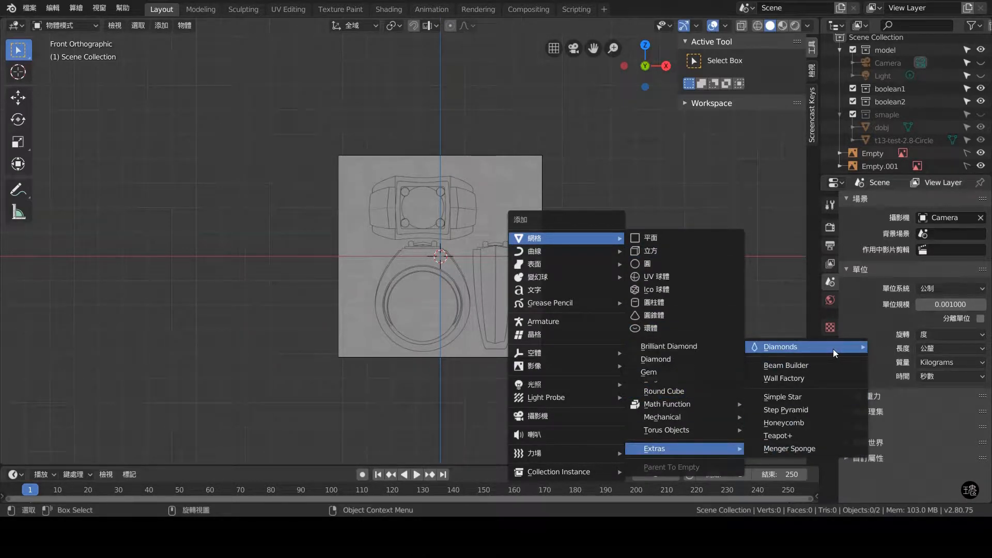
click(702, 350)
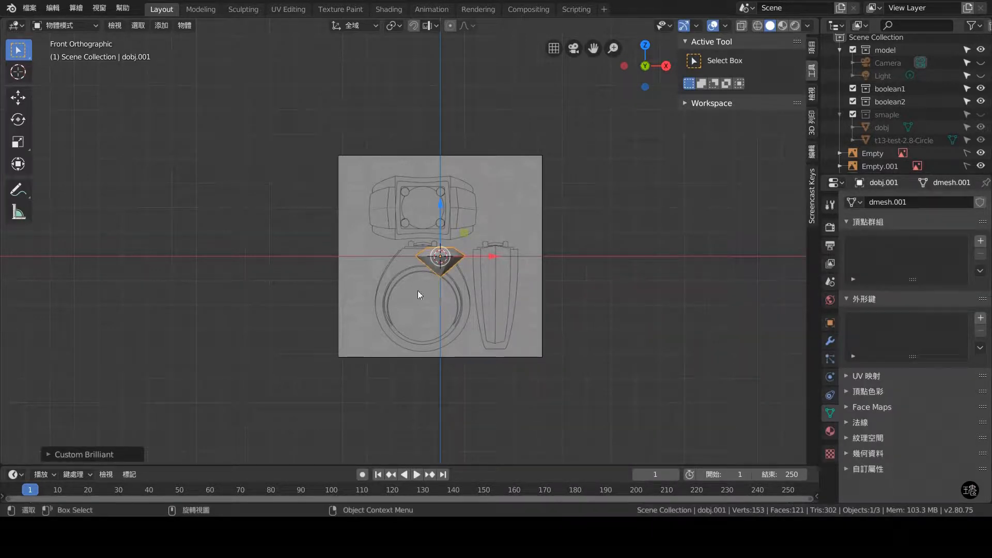
- Set the main stone's X, Y and Z scale to 0.5*6.5 for a 6.5 mm diameter
click(814, 46)
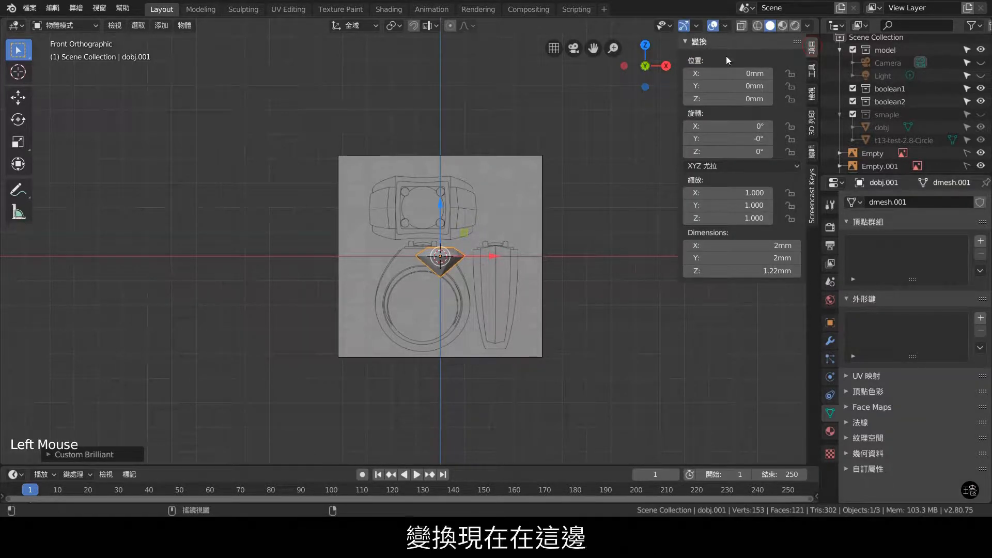
shift+drag(739, 194, 742, 221)
text(0.5*3)
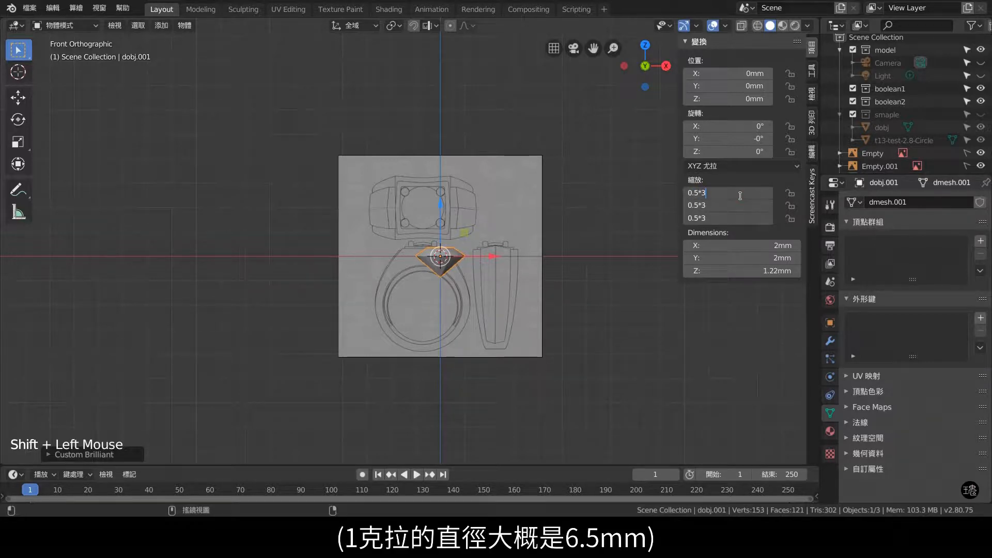
text(5)
key(BackSpace)
key(BackSpace)
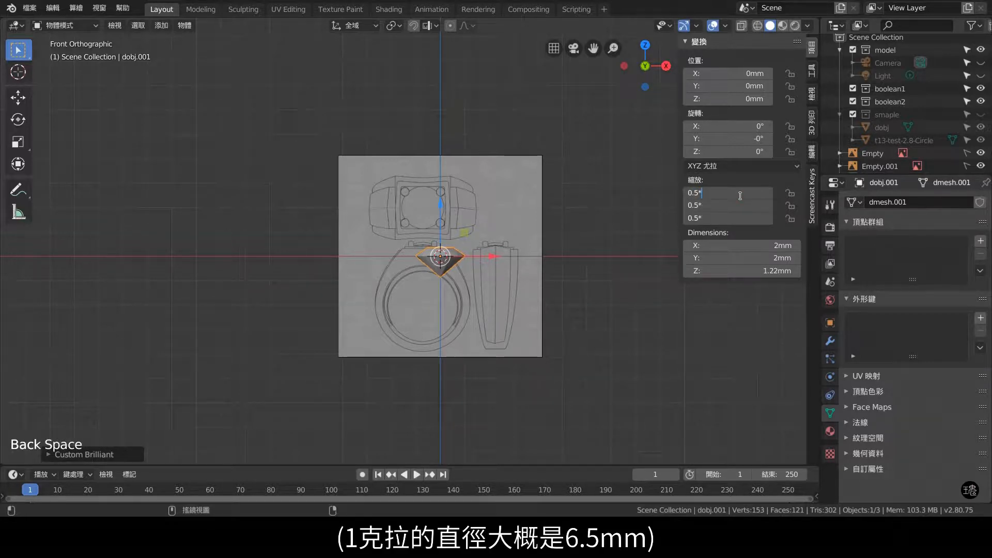
text(6.5)
key(Return)
- Move the main stone straight up along Z by about 16 mm
scroll(440, 213, down, 6)
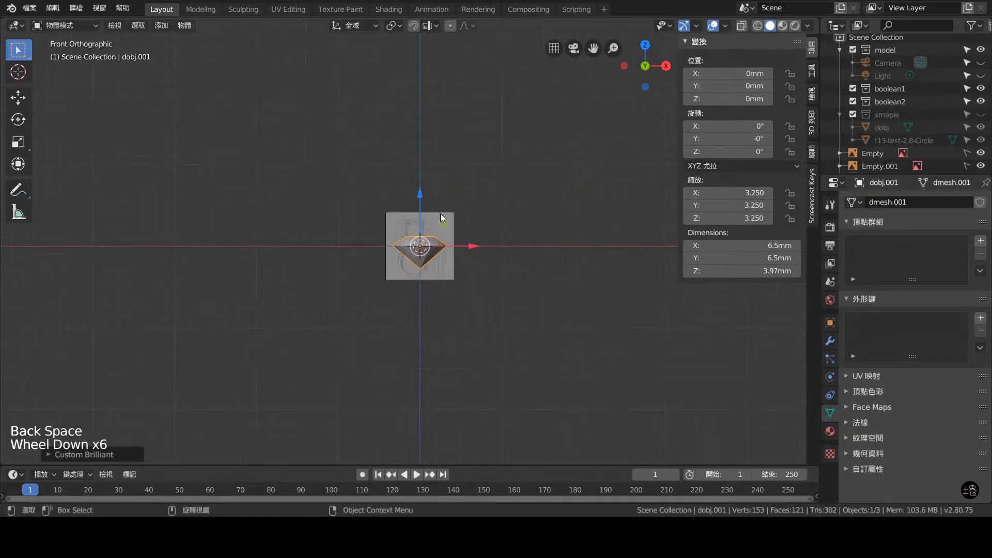
drag(420, 193, 433, 62)
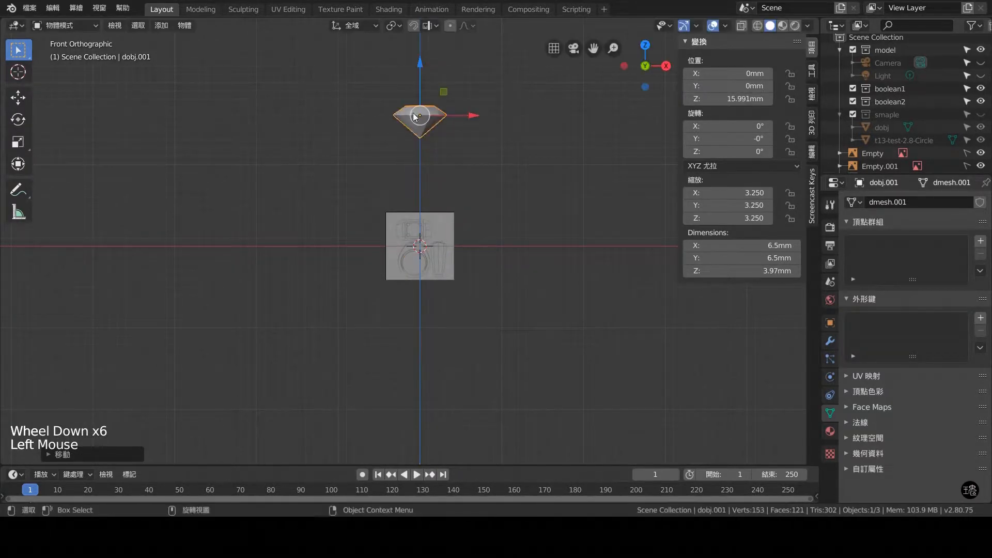
click(49, 453)
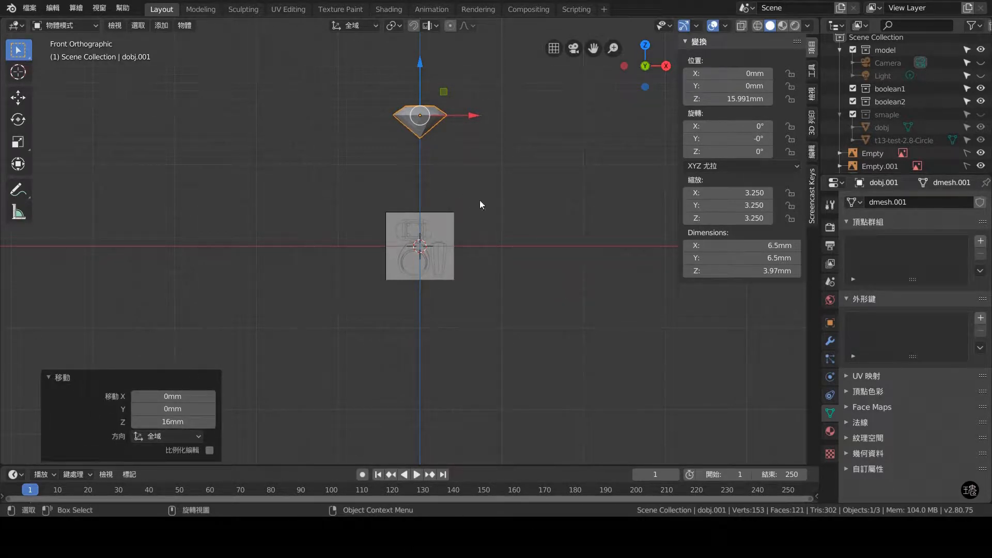
- Add a mesh circle at the origin with 8 vertices and a 10 mm radius, aligned to the front view
key(shift+a)
mouse_move(487, 246)
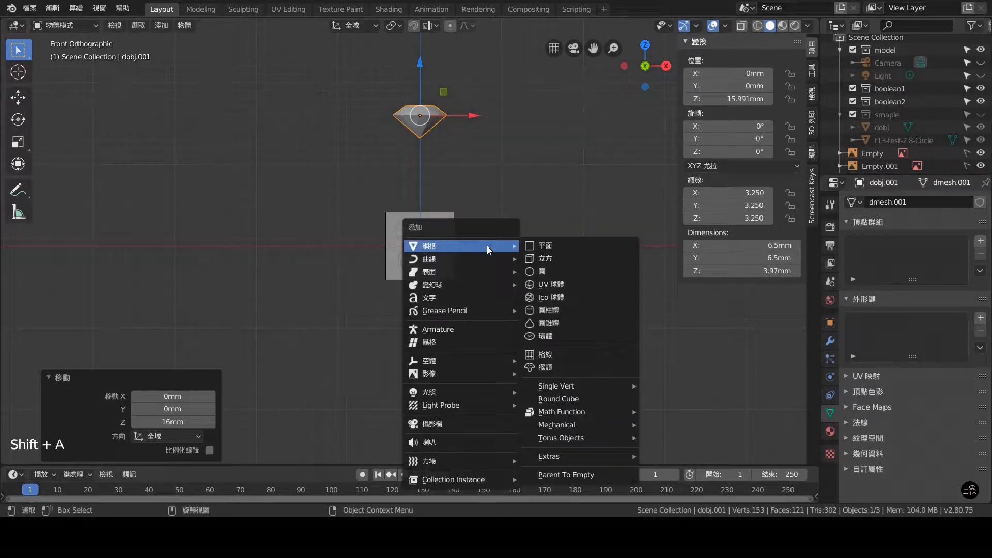
click(551, 272)
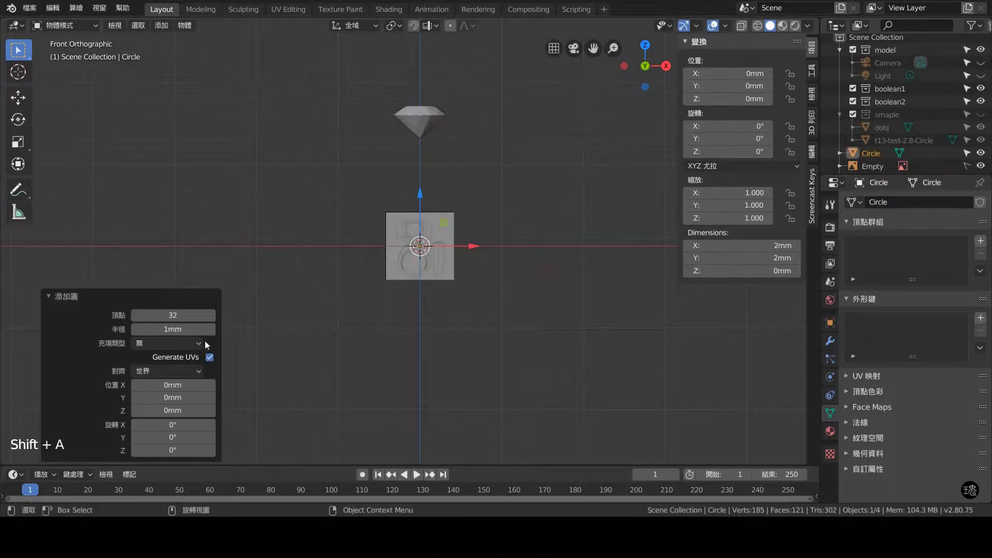
click(175, 316)
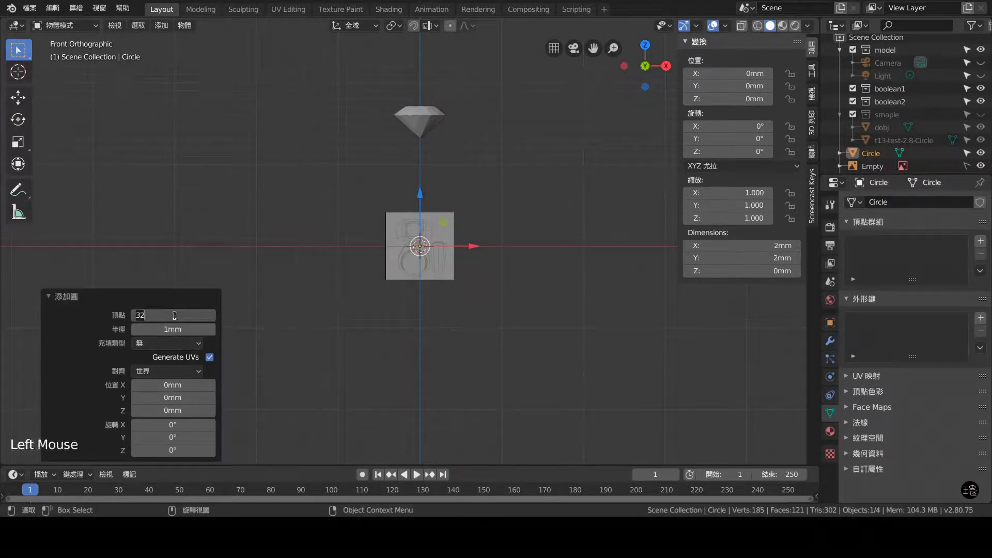
text(8)
click(170, 332)
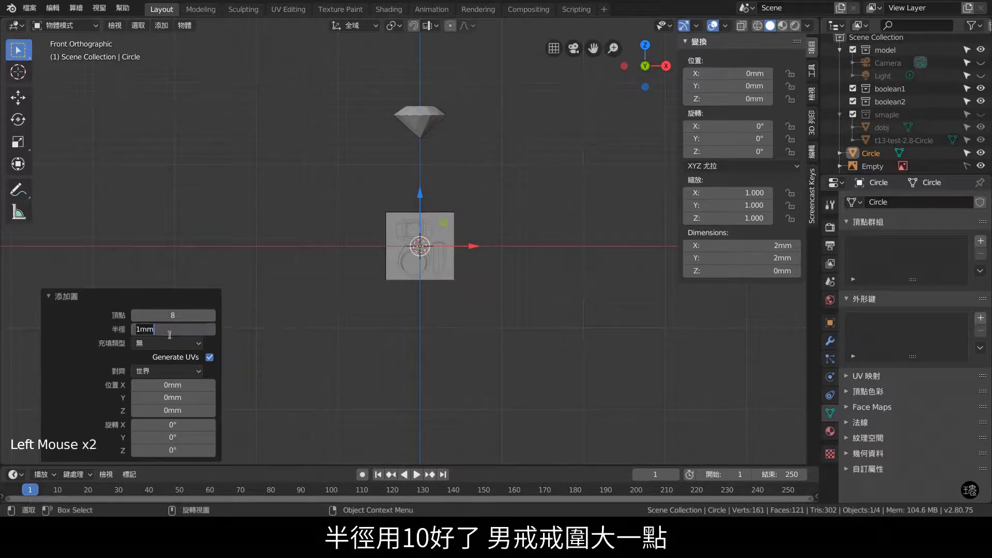
text(10)
key(Return)
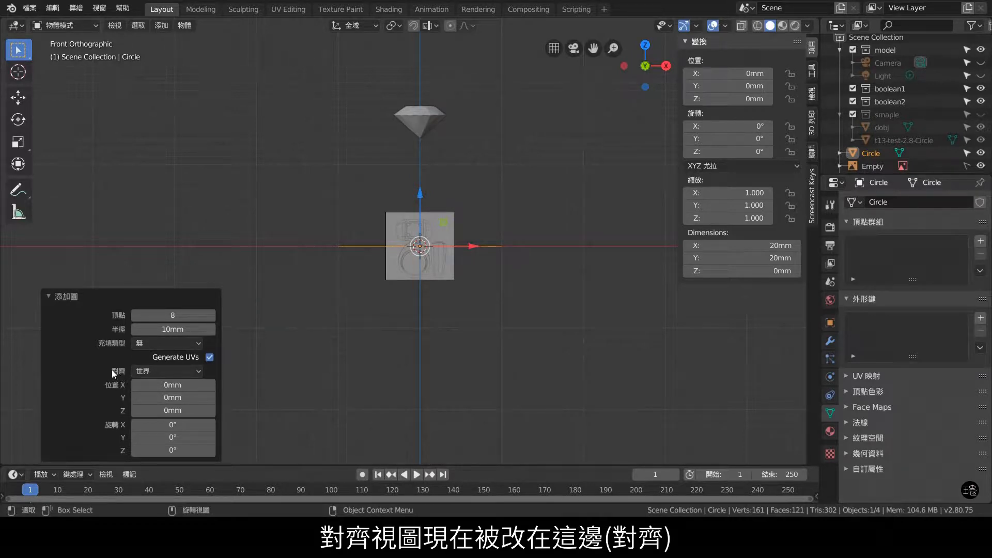
click(164, 370)
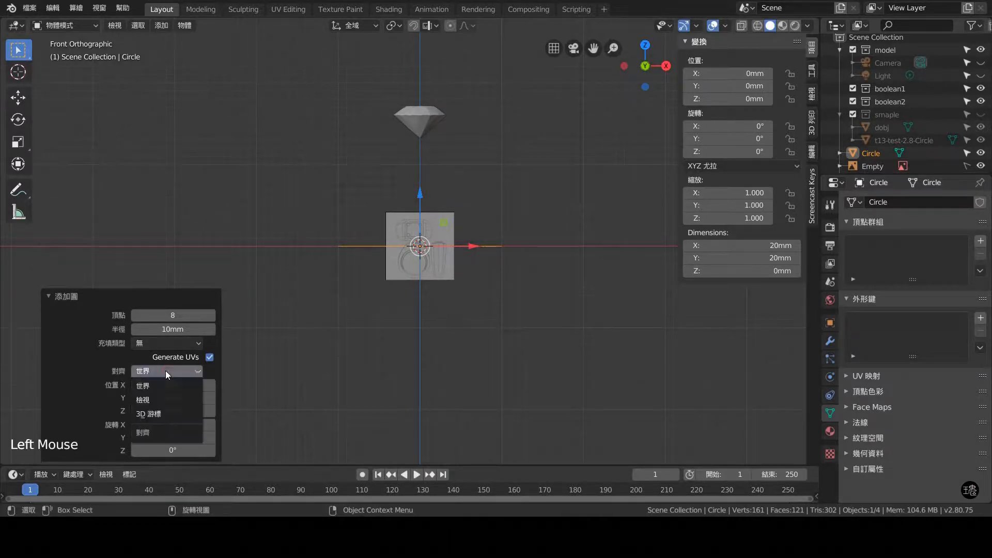
click(170, 400)
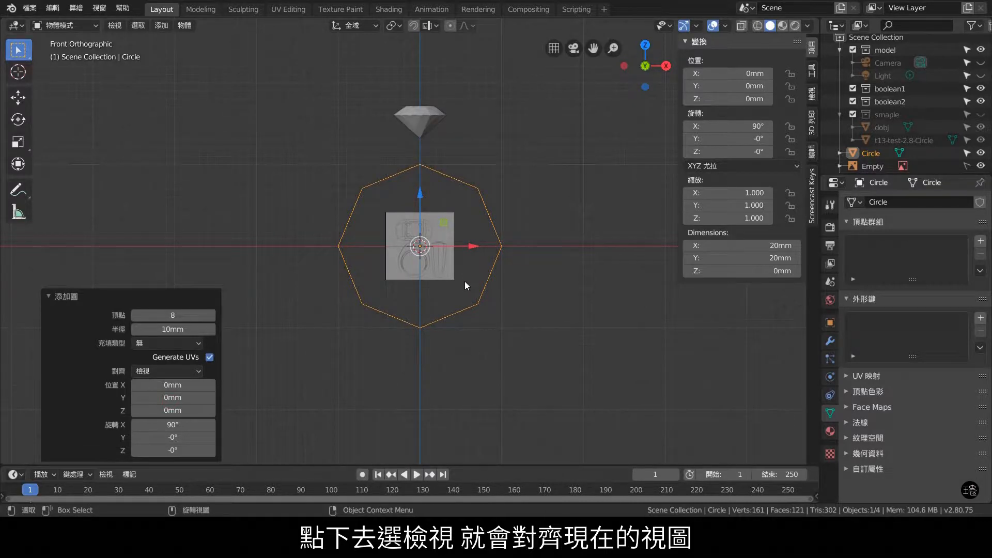
- Give the circle a level 5 subdivision surface and apply its rotation and scale
key(ctrl+5)
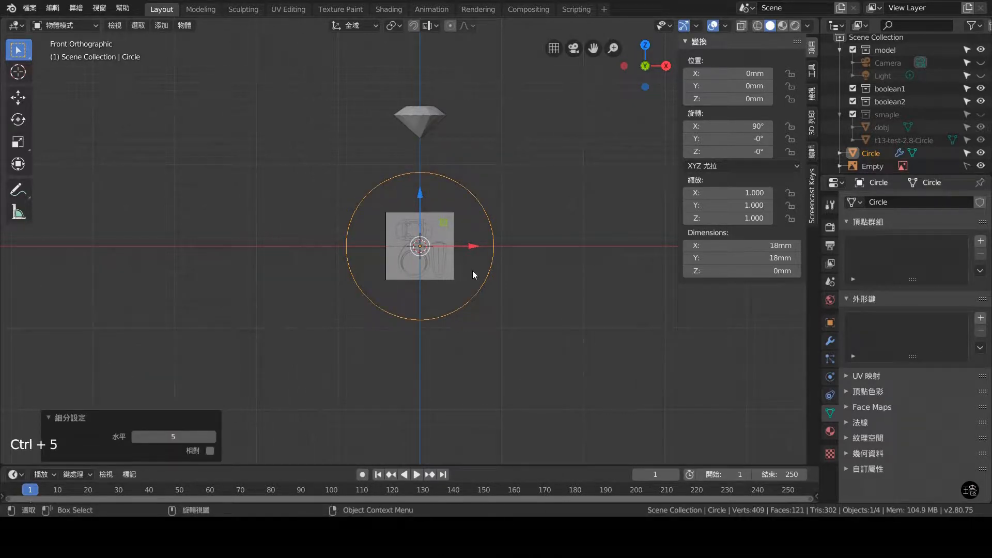
key(ctrl+a)
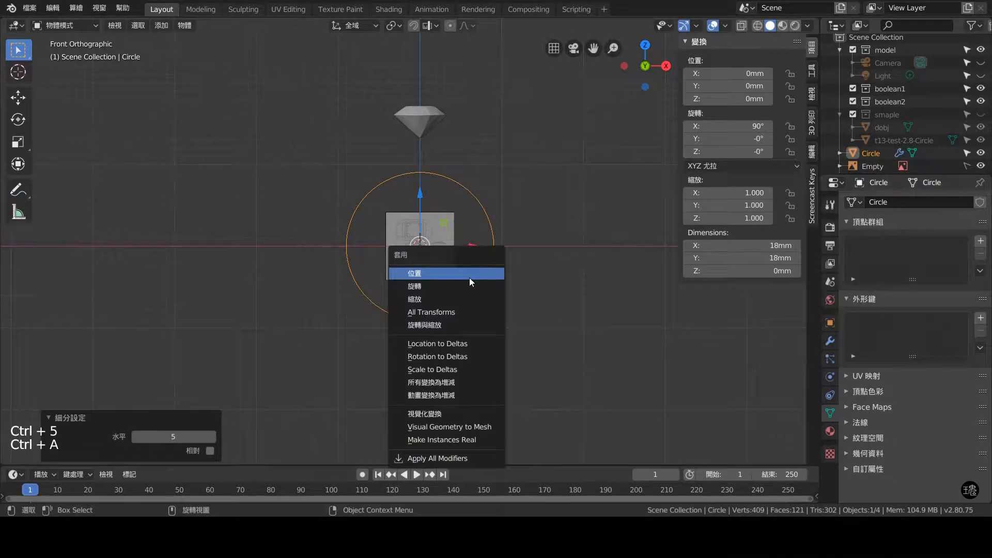
click(451, 323)
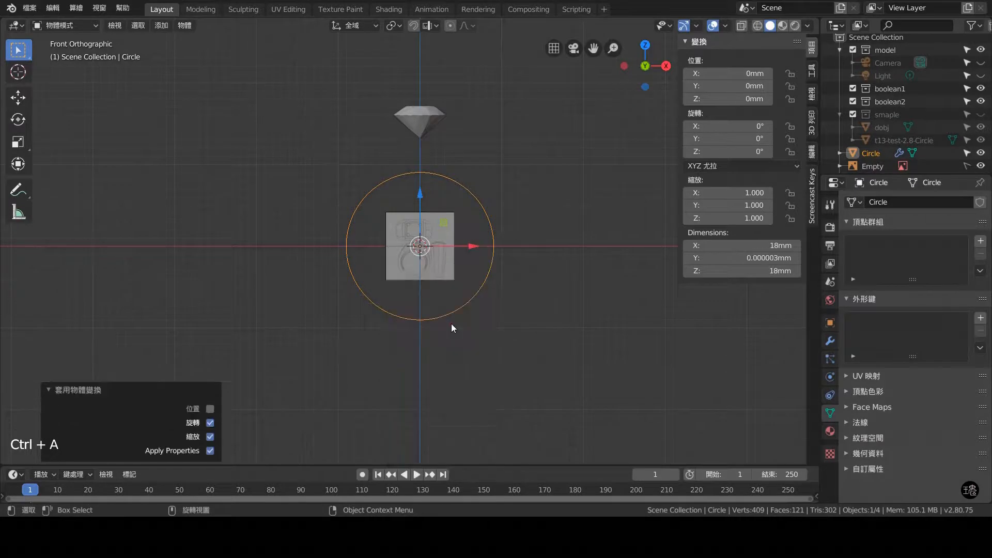
- Set the circle's X and Z dimensions to 20 mm and apply its rotation and scale
click(762, 248)
text(20)
key(Return)
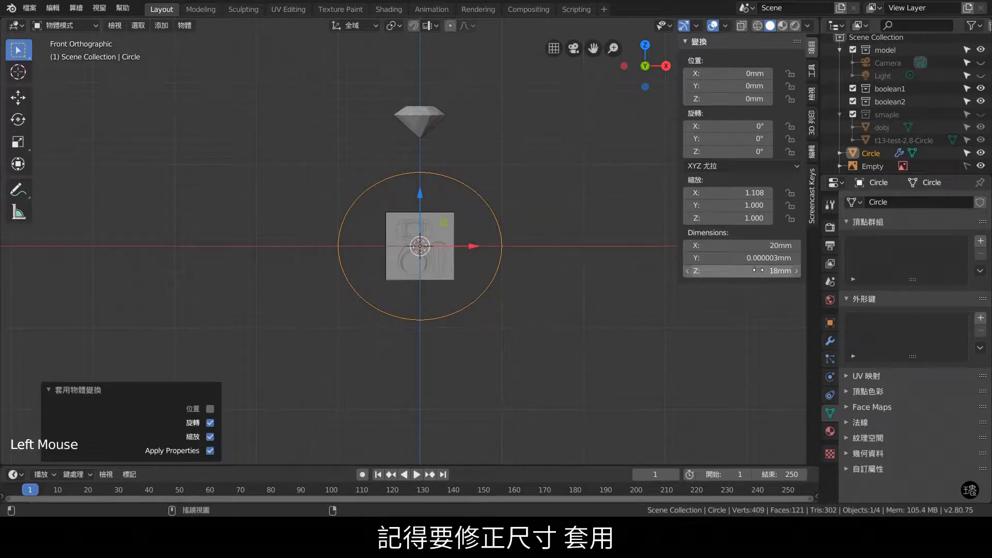
double_click(758, 270)
text(20)
key(Return)
key(ctrl+a)
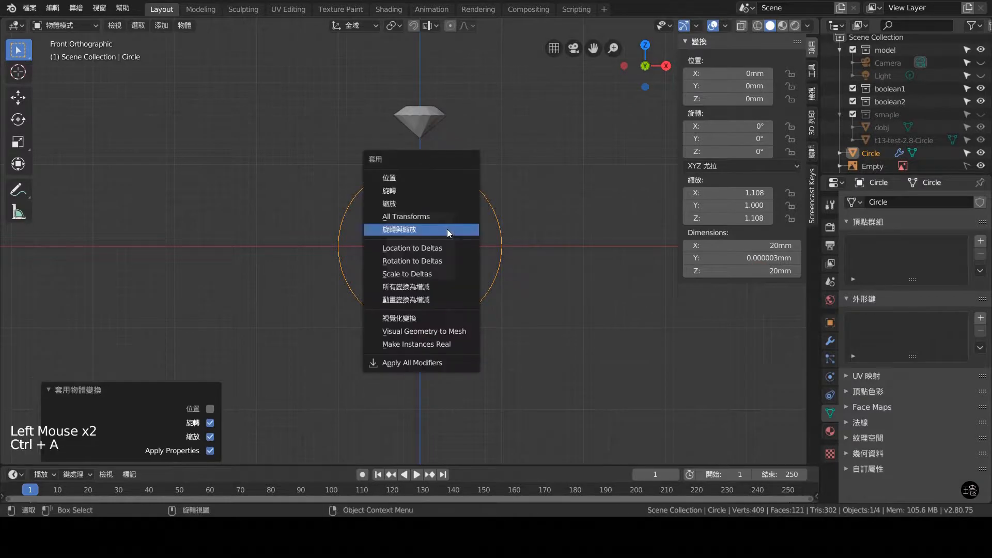
click(448, 228)
click(505, 267)
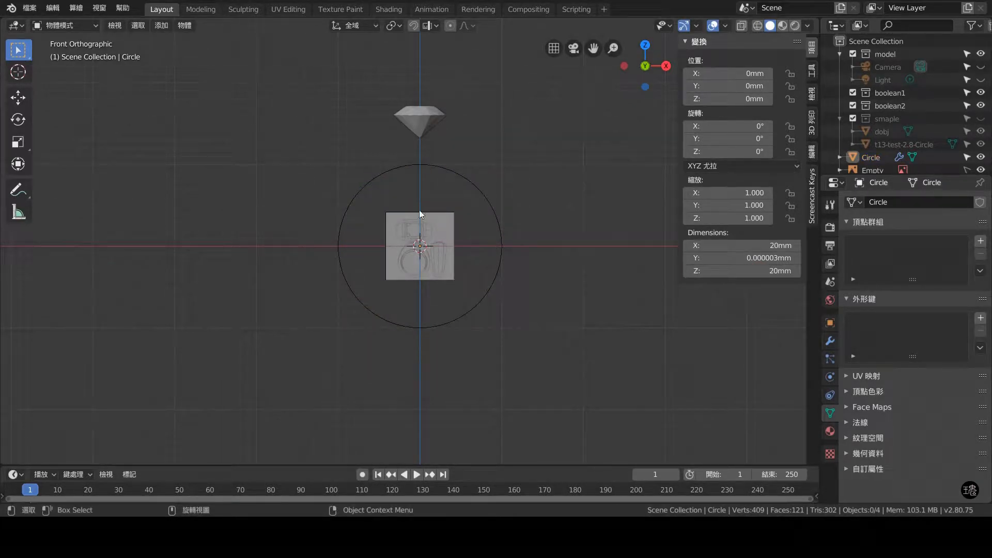
- In edit mode with vertex selection, delete the circle's vertices on the negative X side
key(Tab)
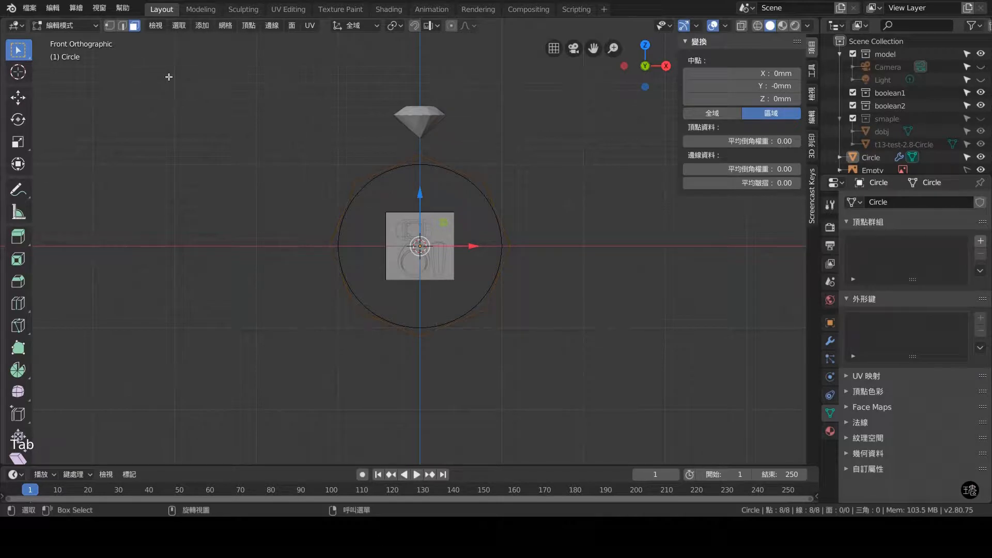
click(109, 25)
click(122, 25)
click(134, 26)
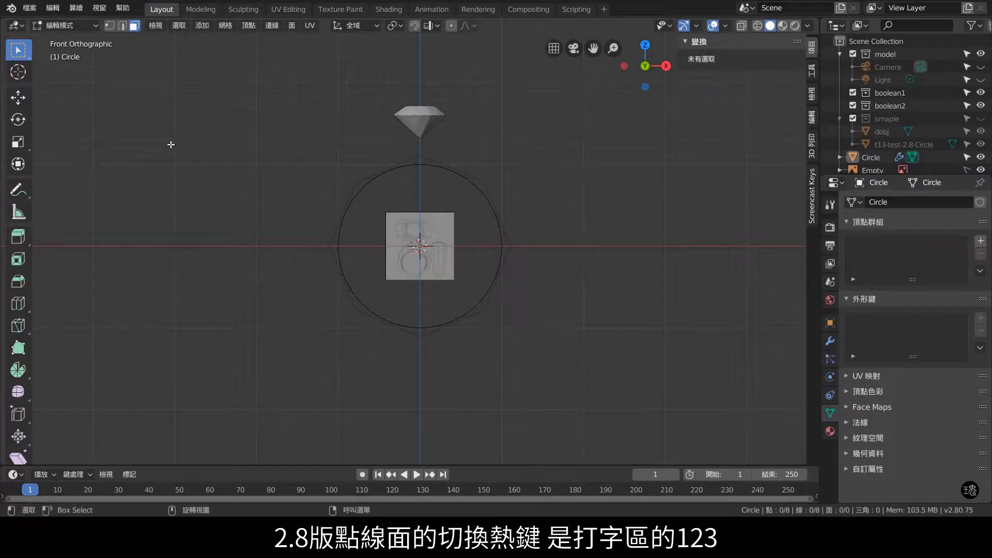
key(2)
key(3)
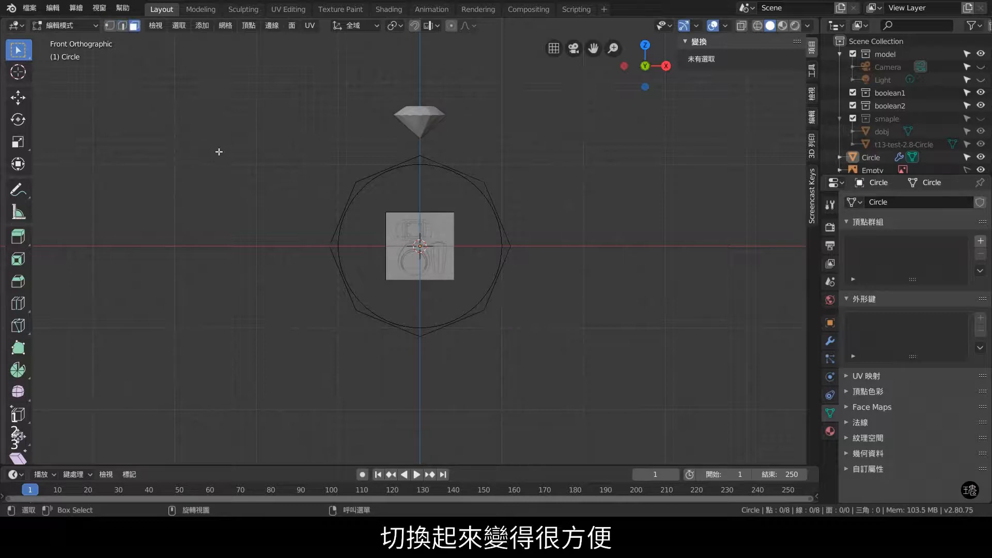
key(1)
drag(250, 107, 378, 357)
key(x)
key(x)
click(327, 320)
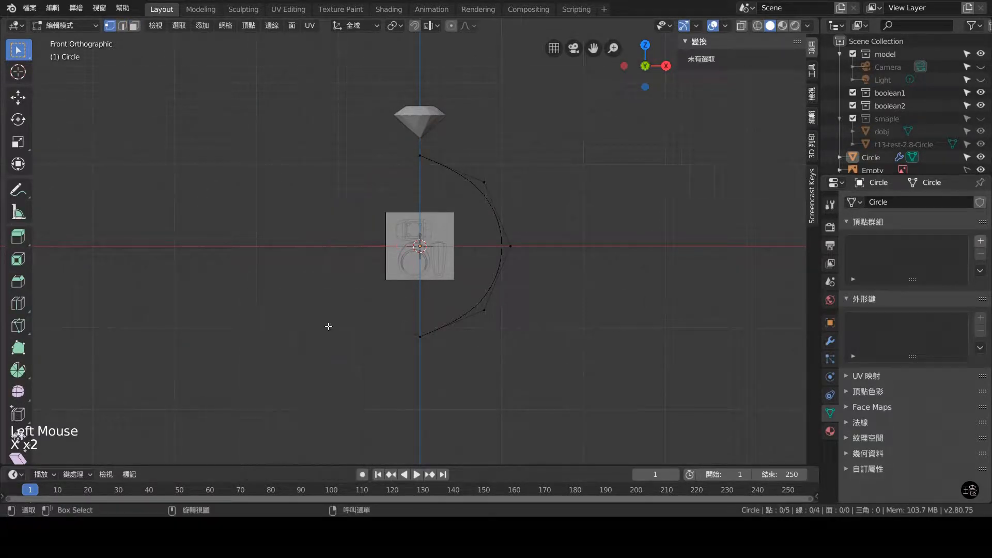
- Add a Mirror modifier on the X axis to the half circle, placed above the subdivision modifier
click(830, 340)
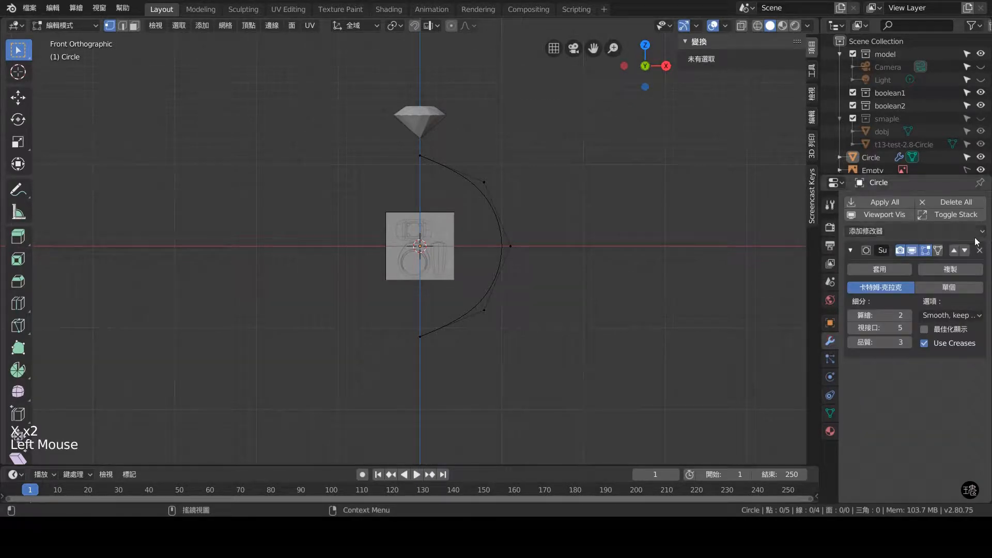
click(917, 230)
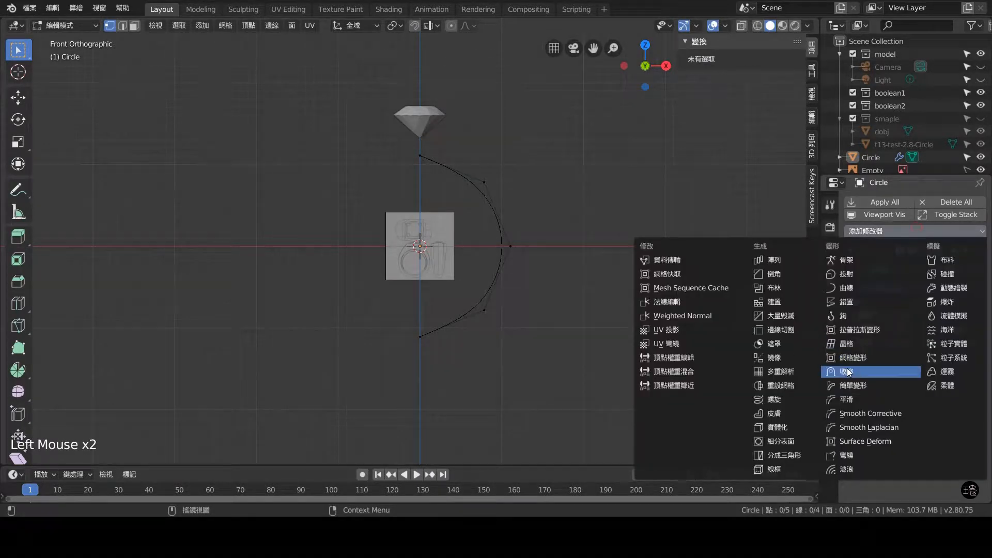
click(774, 357)
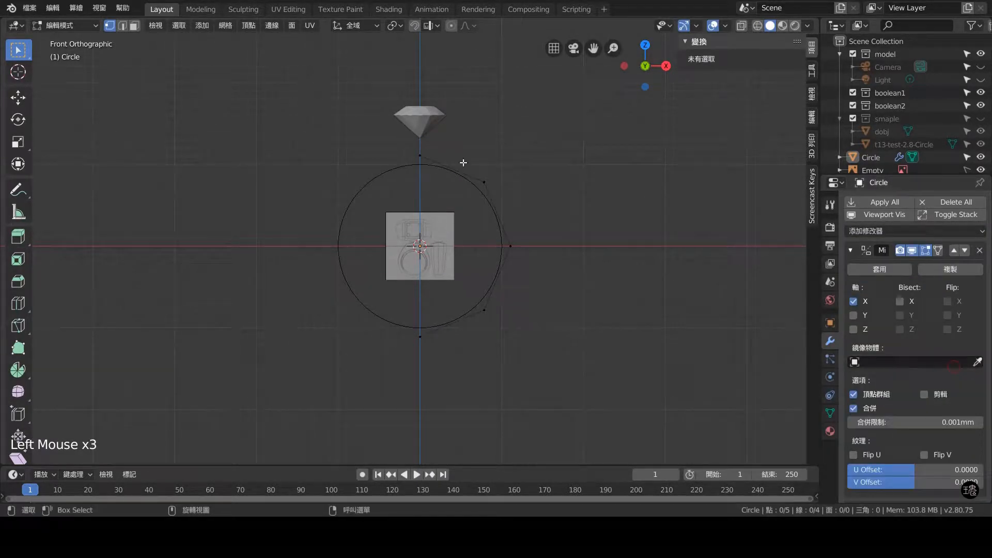
- Duplicate the half circle in place and Shrink/Fatten the copy outward with an offset of -1.8 mm
click(408, 151)
alt+click(486, 193)
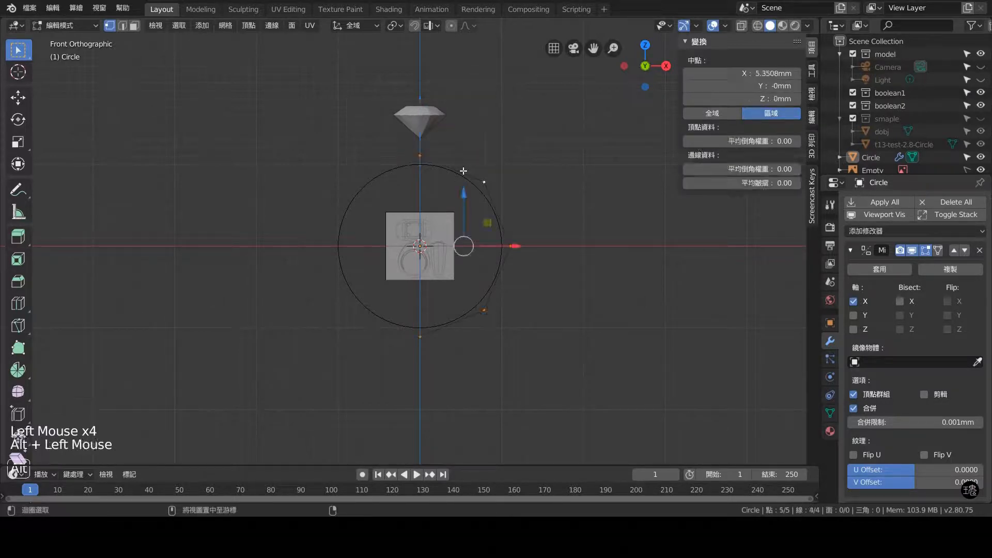
key(shift+d)
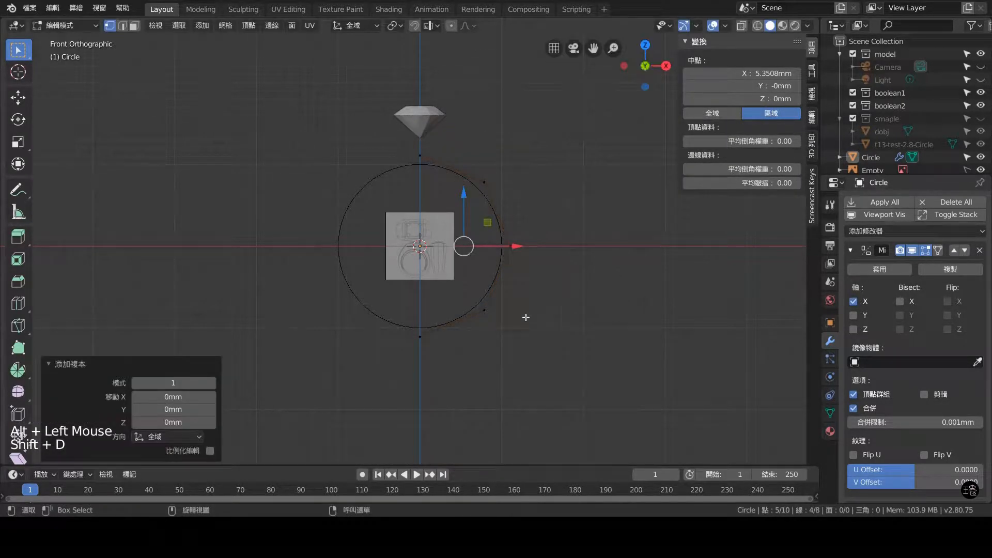
key(alt+s)
click(283, 378)
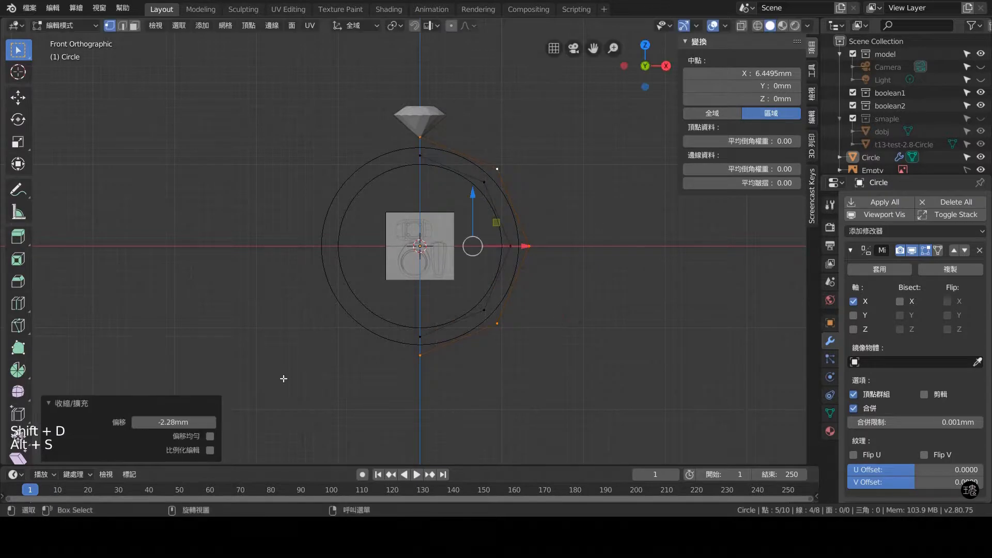
click(189, 421)
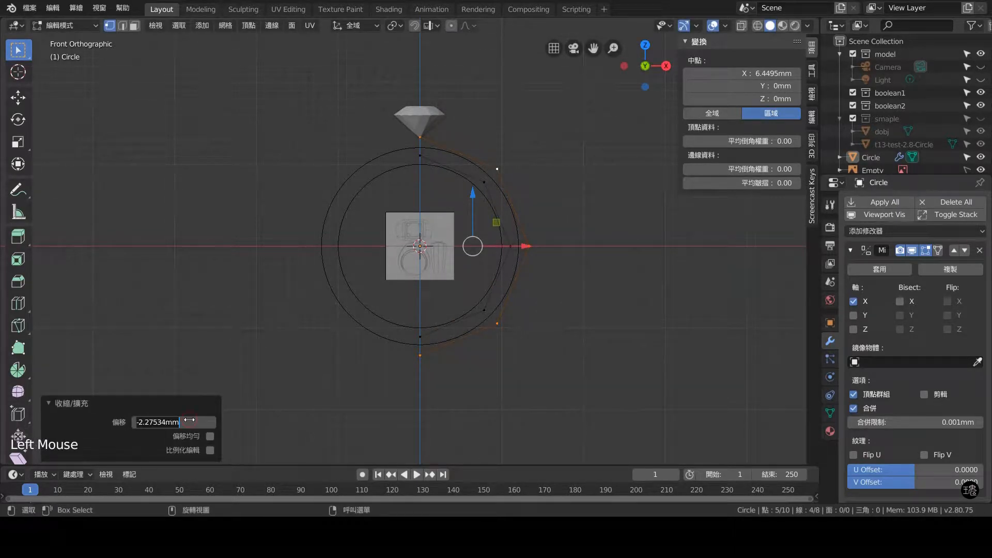
text(-)
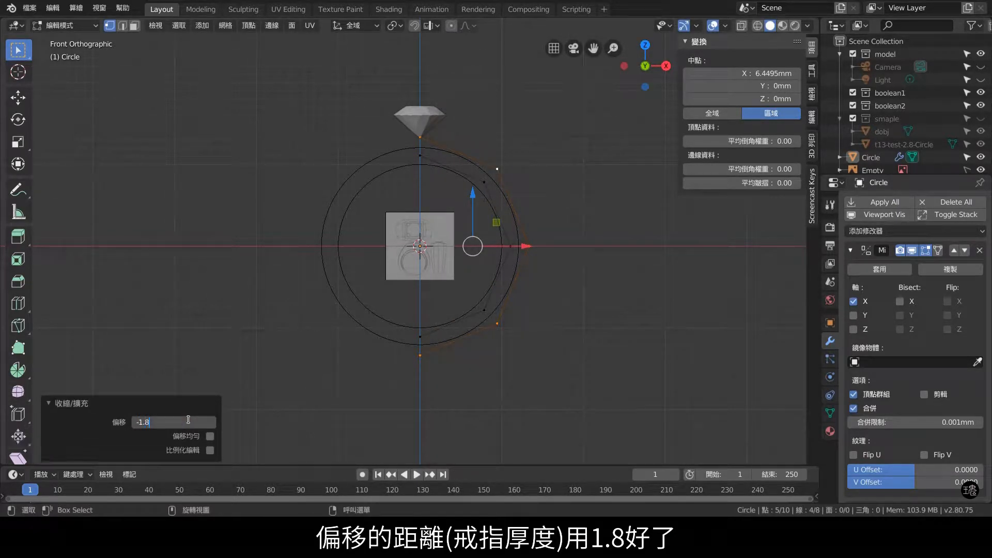
text(1.8)
key(Return)
- Delete the outer curve's top vertex and place a duplicate of its upper side vertex at about X 6.96 mm, Z 12.84 mm
key(x)
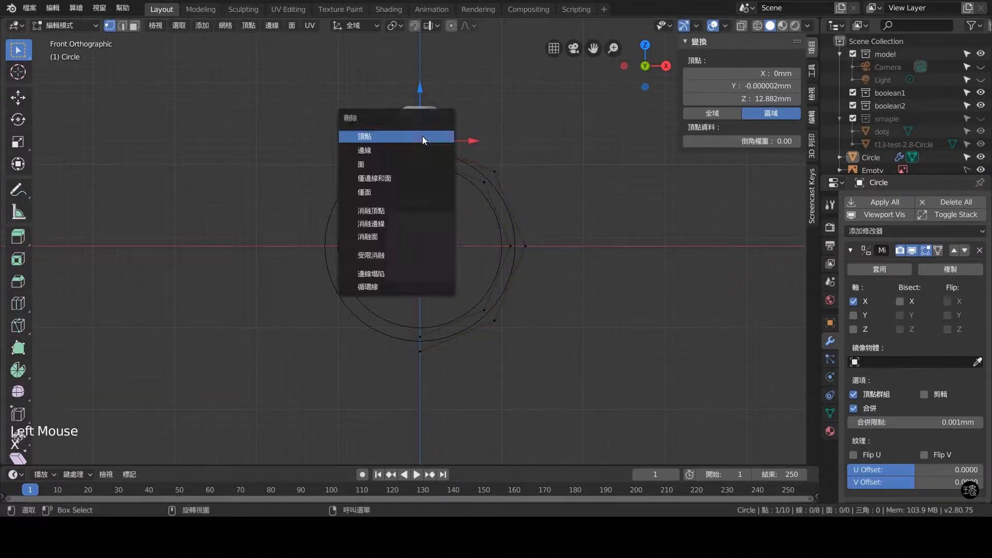
click(422, 137)
click(504, 170)
key(shift+d)
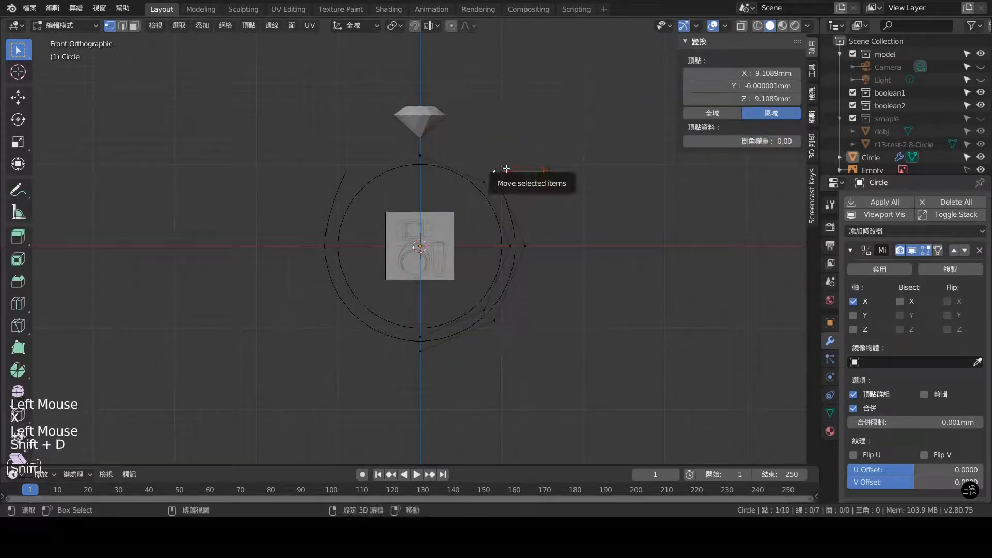
key(Escape)
drag(496, 126, 497, 98)
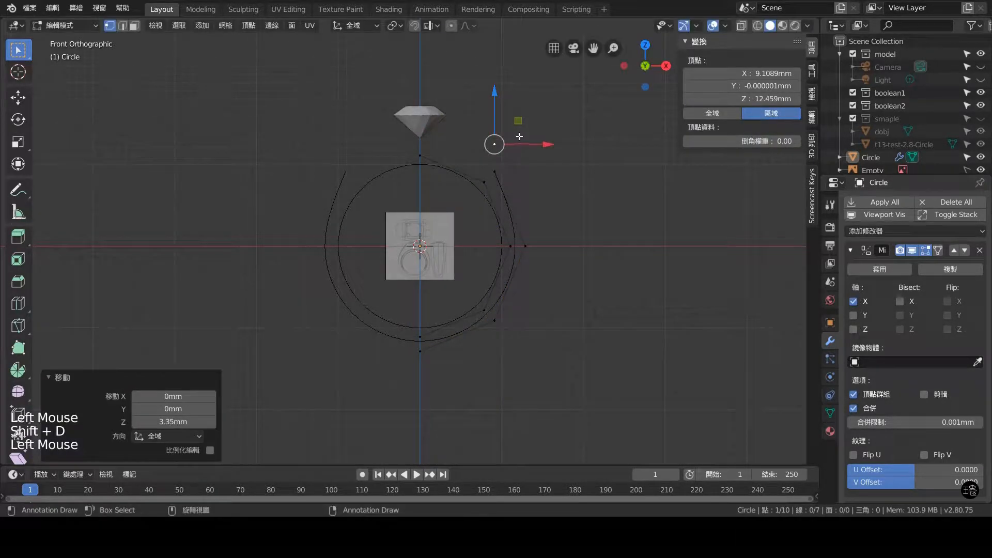
drag(518, 145, 476, 96)
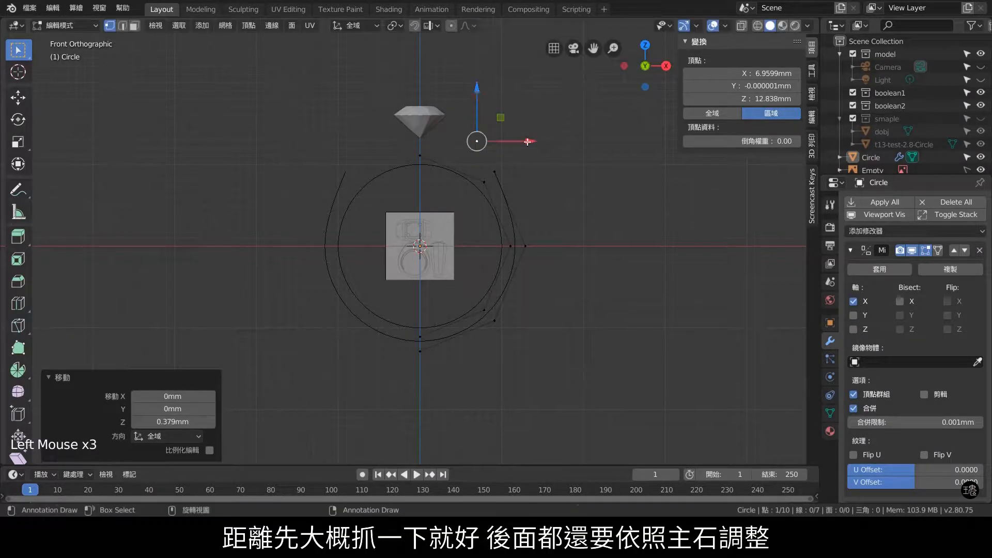
- Move the duplicated vertex to about X 5.25 mm, Z 13.22 mm, just beside the tip of the stone
drag(529, 144, 507, 140)
drag(456, 91, 455, 82)
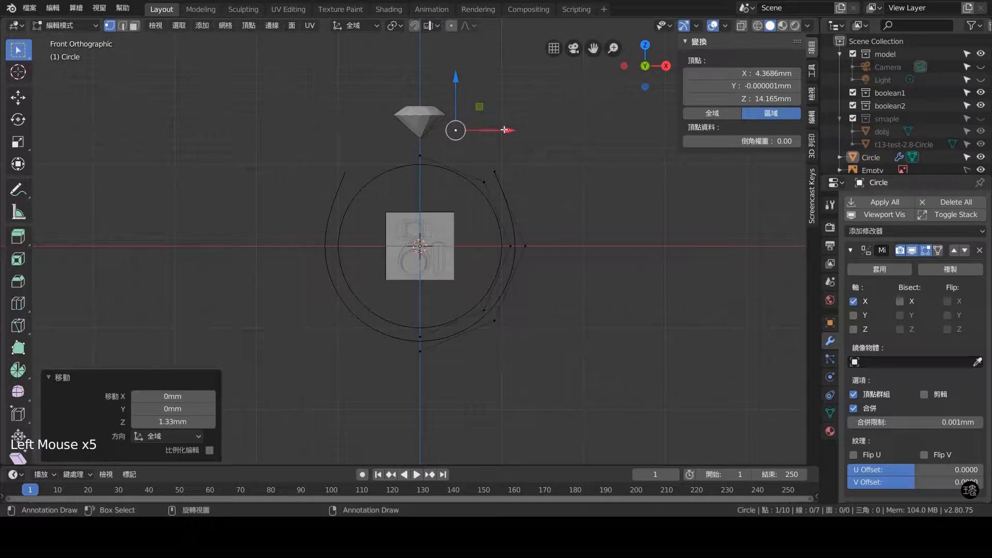
drag(504, 130, 511, 130)
drag(464, 78, 465, 85)
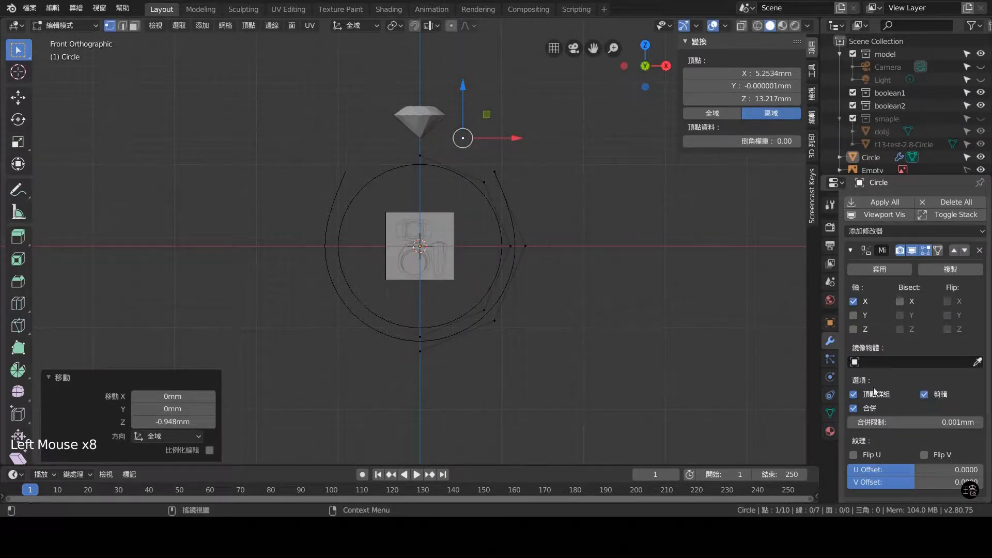
- With mirror clipping enabled, extrude the vertex along X to the centre line and join its outer end to the outer curve's upper end
key(e)
click(477, 126)
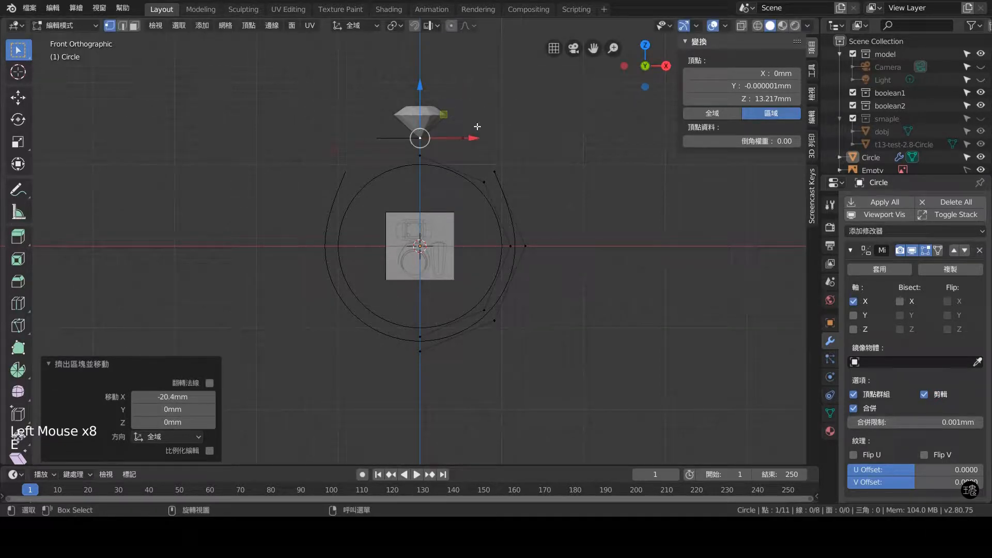
click(492, 123)
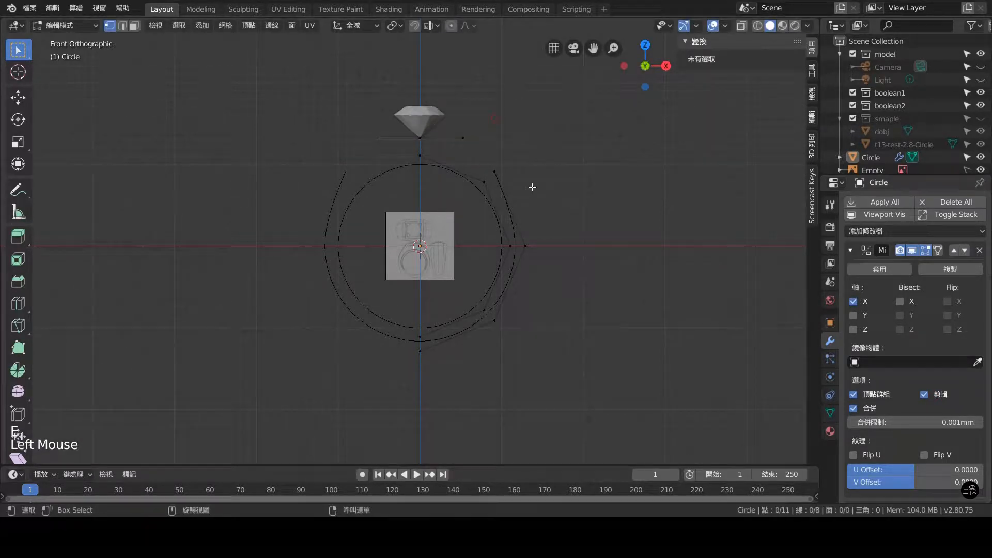
shift+click(495, 171)
shift+click(420, 336)
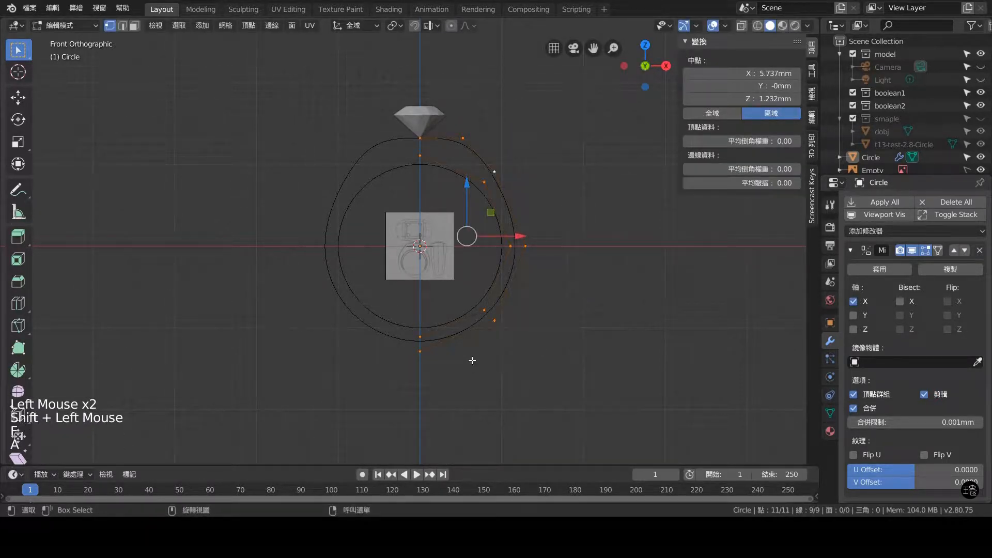
- Fill a face between the lowest segments of the inner and outer curves
click(420, 336)
drag(573, 389, 354, 308)
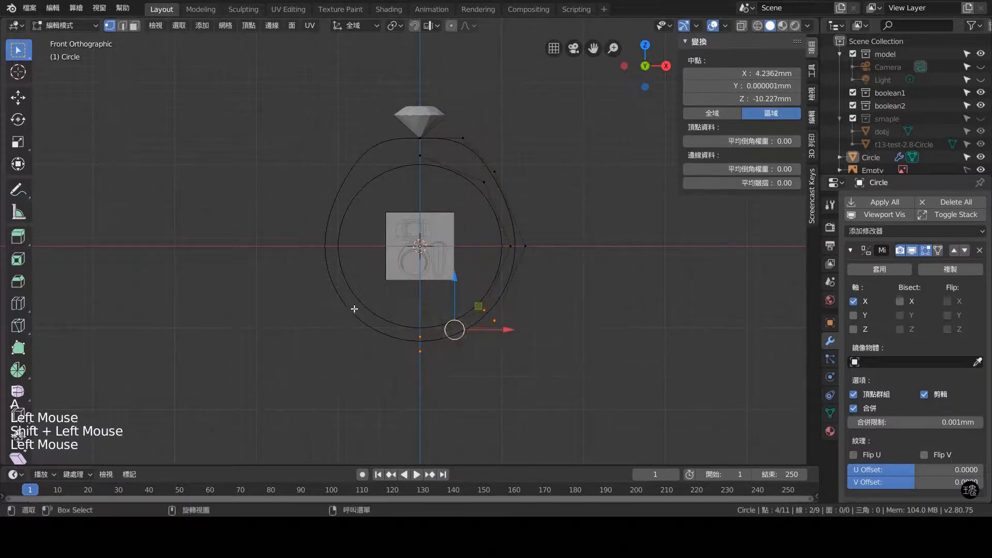
key(f)
- Fill the remaining faces between the two curves up the side, including the triangular gap beneath the stone
click(486, 310)
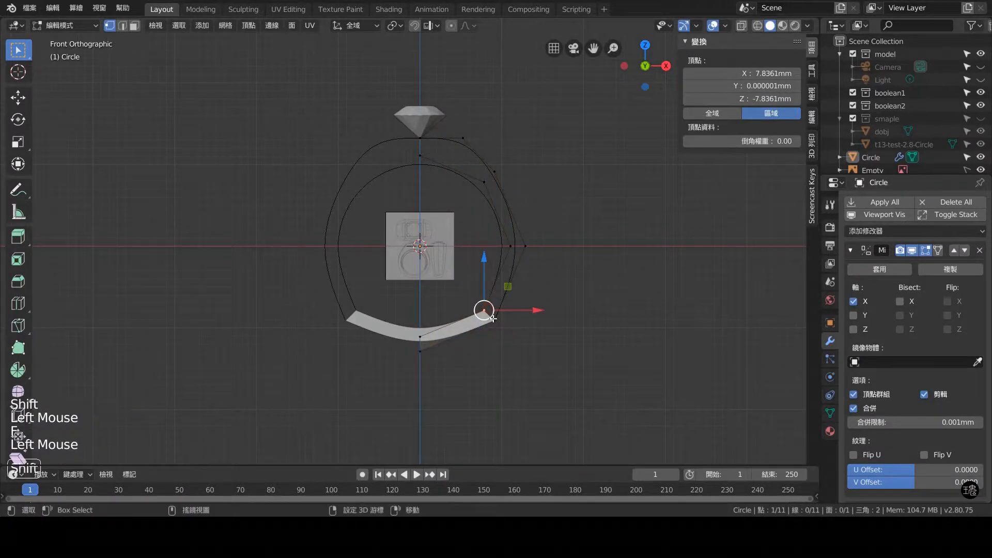
shift+click(538, 337)
shift+click(500, 326)
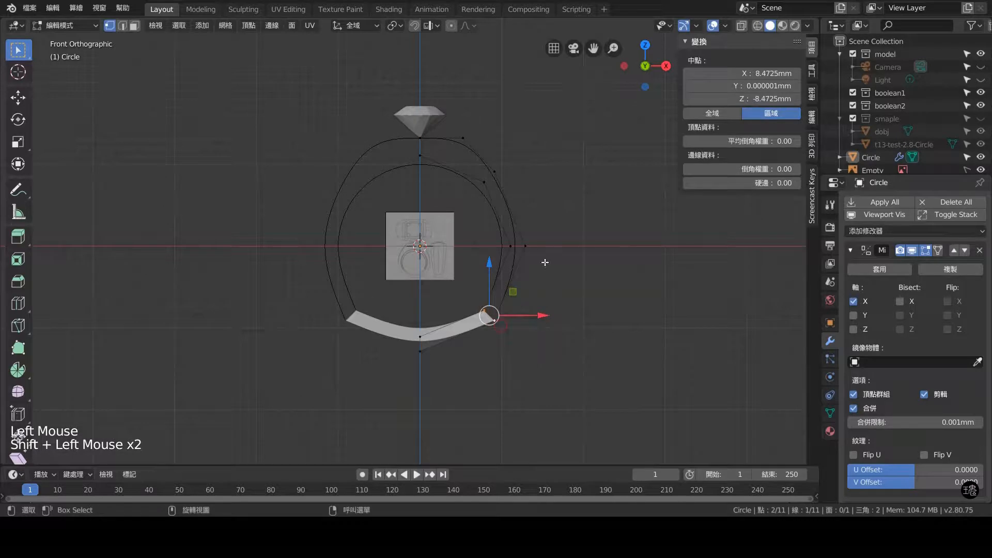
key(f)
key(f)
key(f)
key(f)
key(f)
key(f)
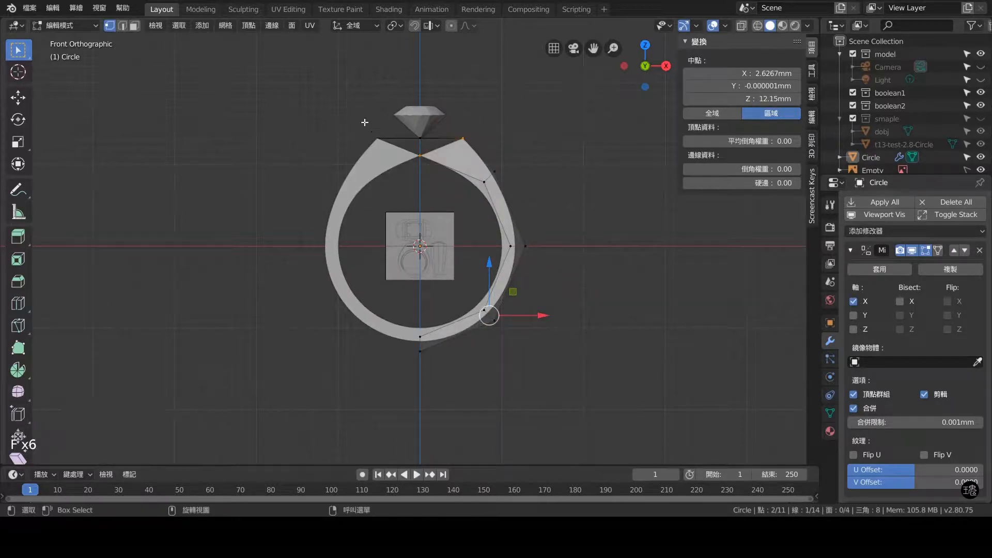
click(337, 81)
drag(361, 100, 480, 159)
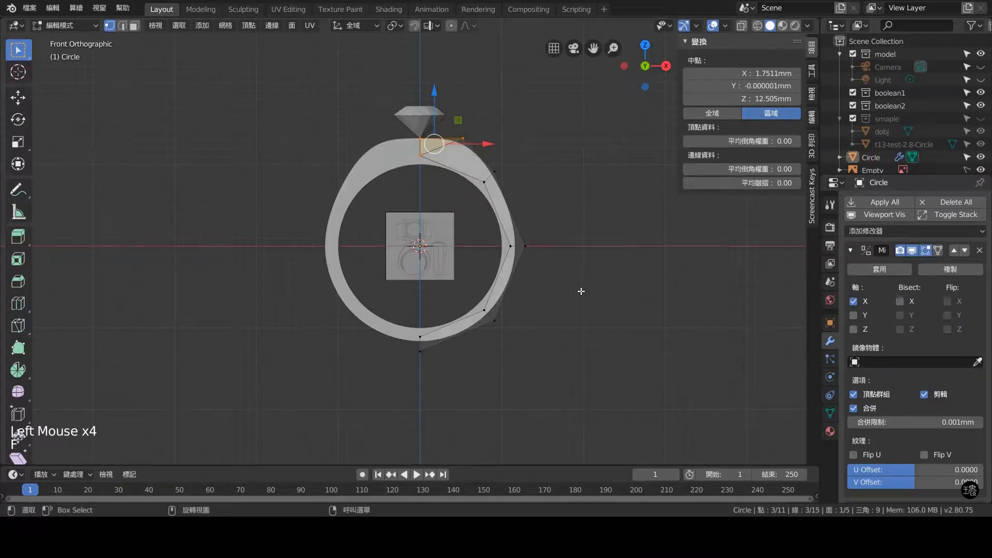
- Move the entire flat ring profile about -7.46 mm along Y
key(a)
middle_drag(626, 295, 488, 277)
drag(471, 247, 413, 251)
middle_drag(413, 251, 472, 239)
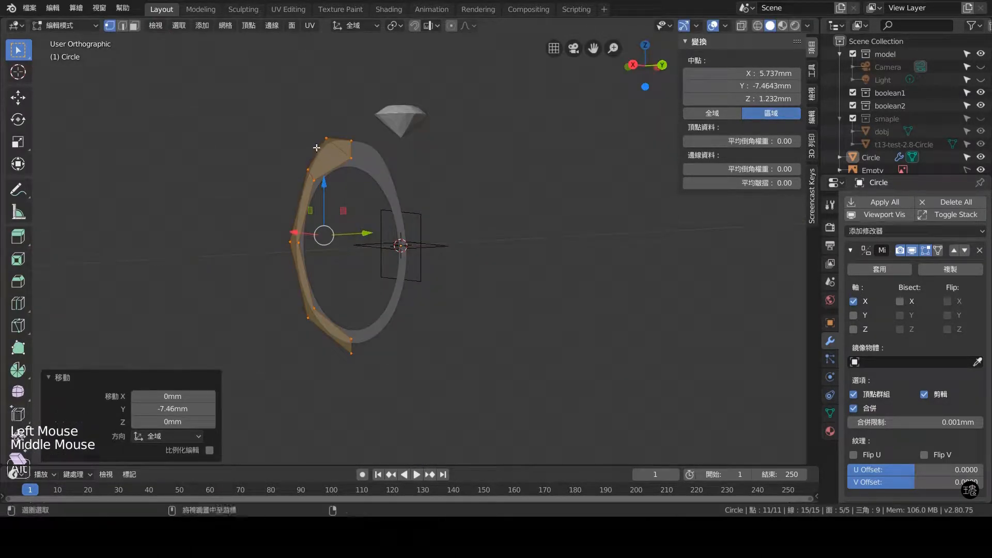
- Enable the Mirror modifier's Y axis and extrude the profile's outer edge loop along Y to the centre plane
alt+click(337, 158)
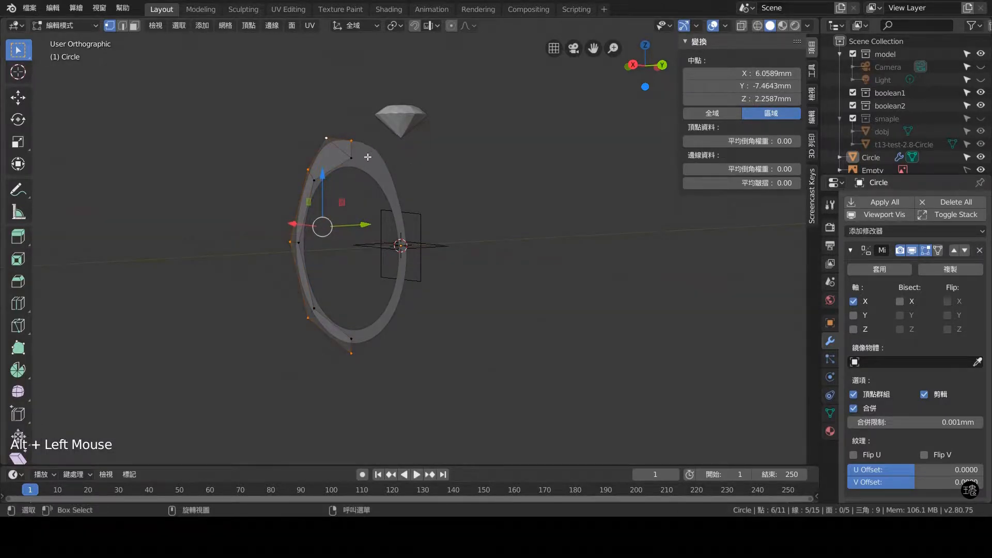
scroll(368, 157, up, 2)
middle_drag(368, 156, 458, 201)
click(854, 315)
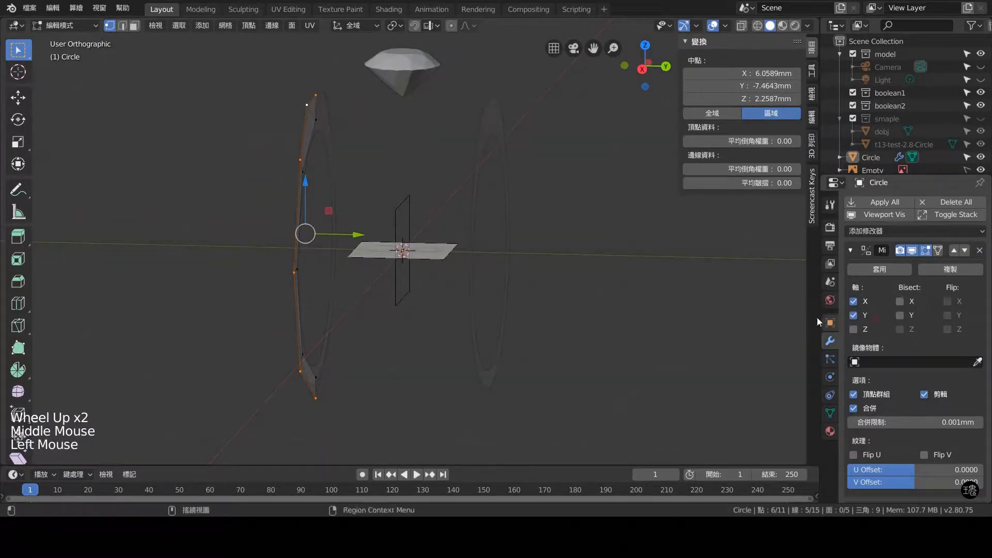
key(e)
click(479, 293)
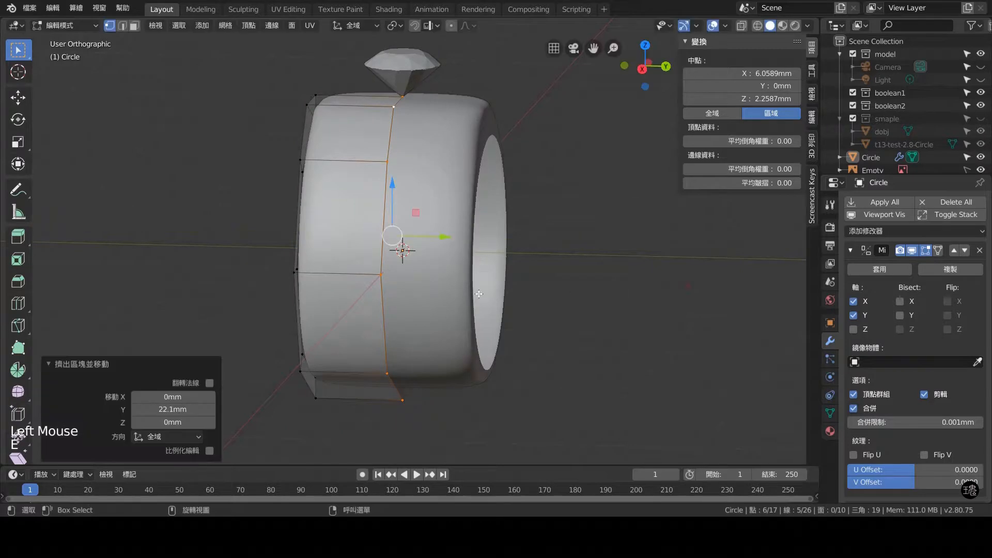
- Select only the inner edge loop of the ring's front profile
middle_drag(479, 293, 634, 251)
alt+click(634, 251)
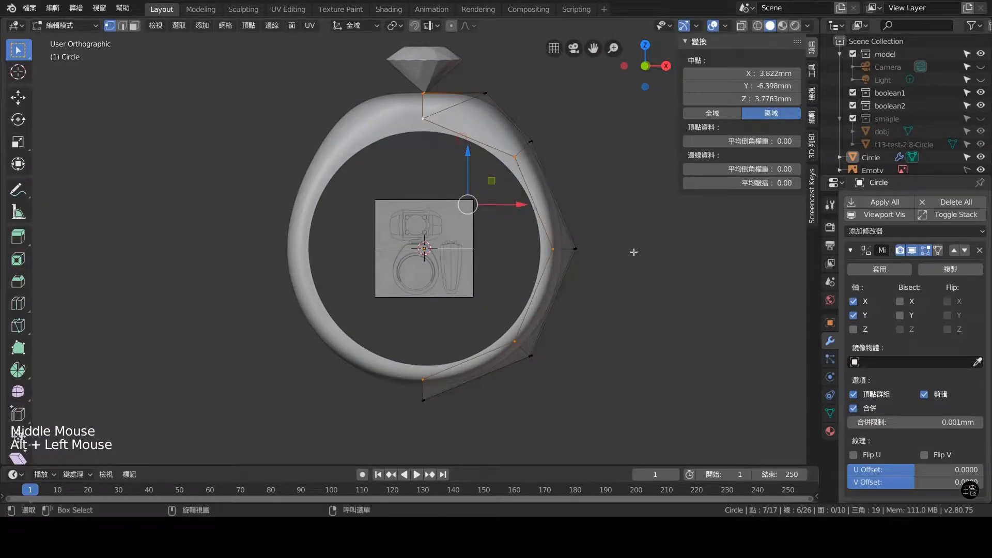
click(473, 184)
alt+click(473, 142)
middle_drag(448, 96, 410, 130)
shift+click(410, 130)
shift+click(410, 130)
middle_drag(503, 213, 532, 220)
key(r)
key(y)
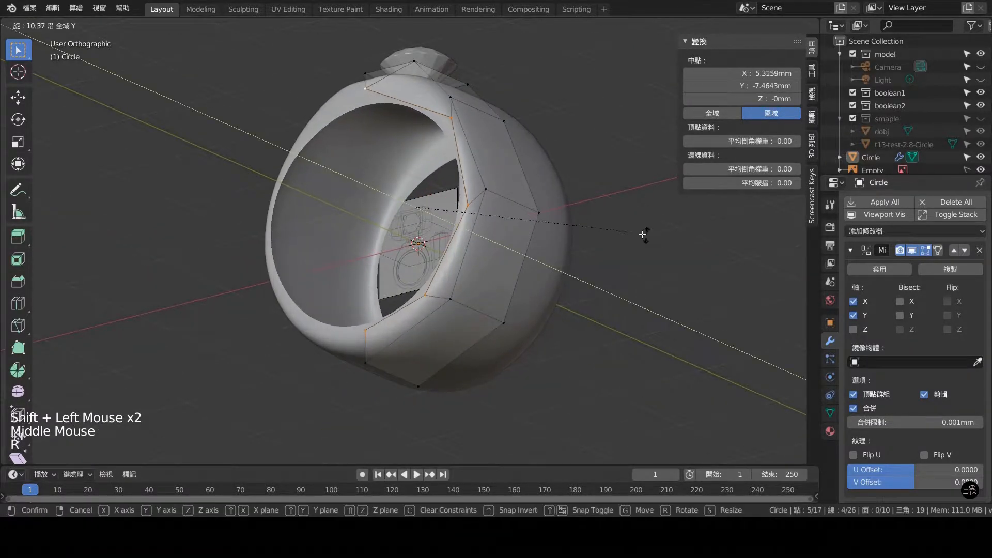
click(543, 209)
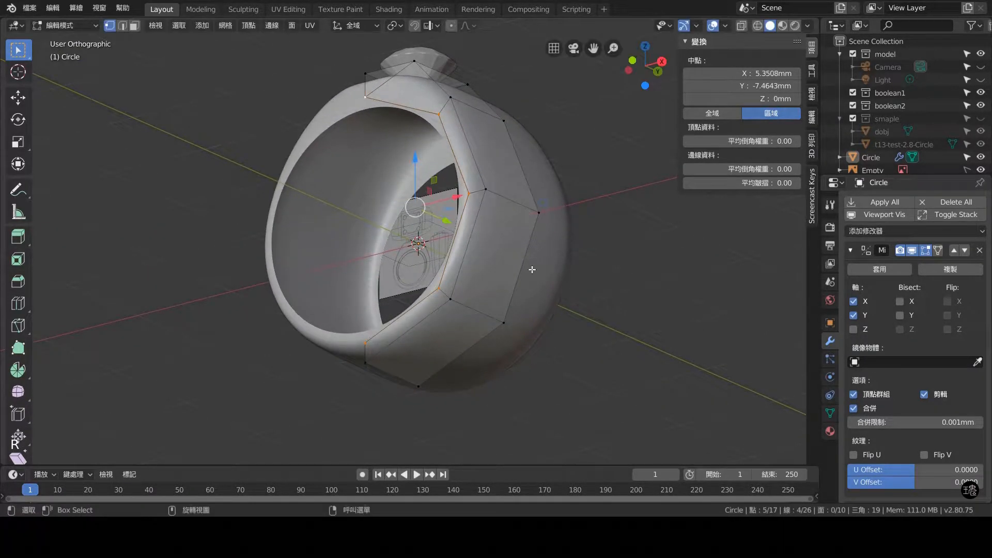
- Extrude the inner edge loop along Y to the centre plane to form the ring's inner wall
middle_drag(532, 269, 510, 342)
key(e)
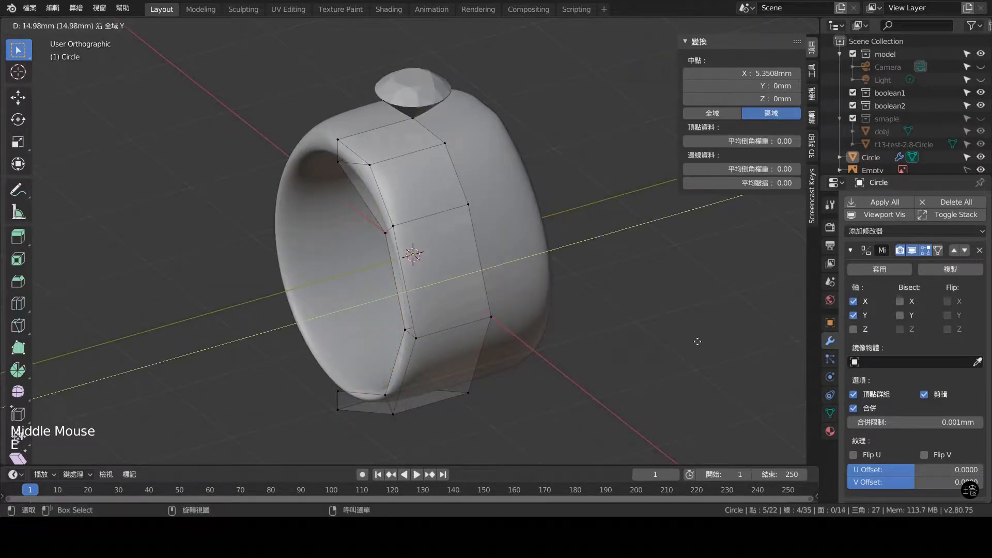
click(509, 284)
- Set the mean crease of the front inner edge loop to 1
middle_drag(509, 284, 538, 244)
alt+click(565, 201)
middle_drag(566, 202, 516, 248)
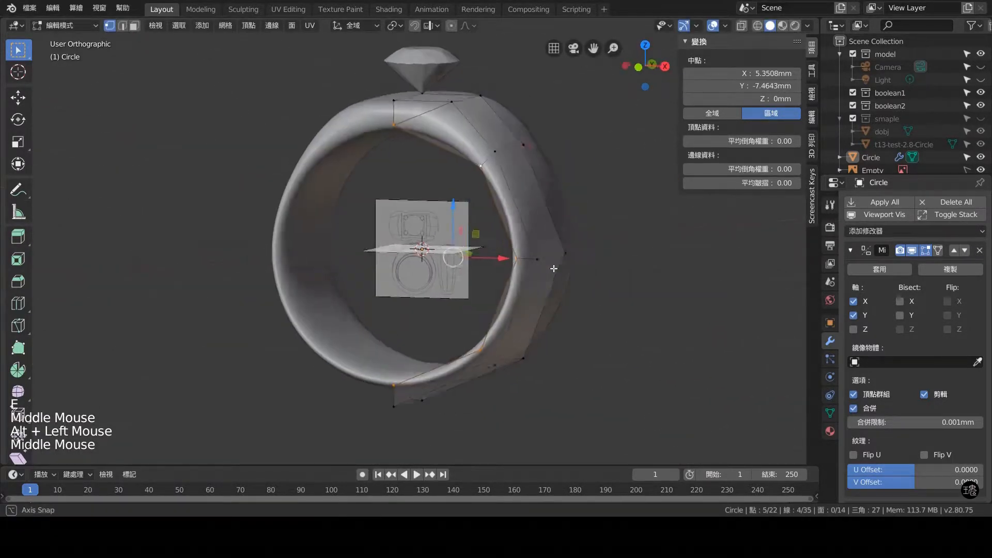
scroll(516, 248, down, 1)
click(780, 184)
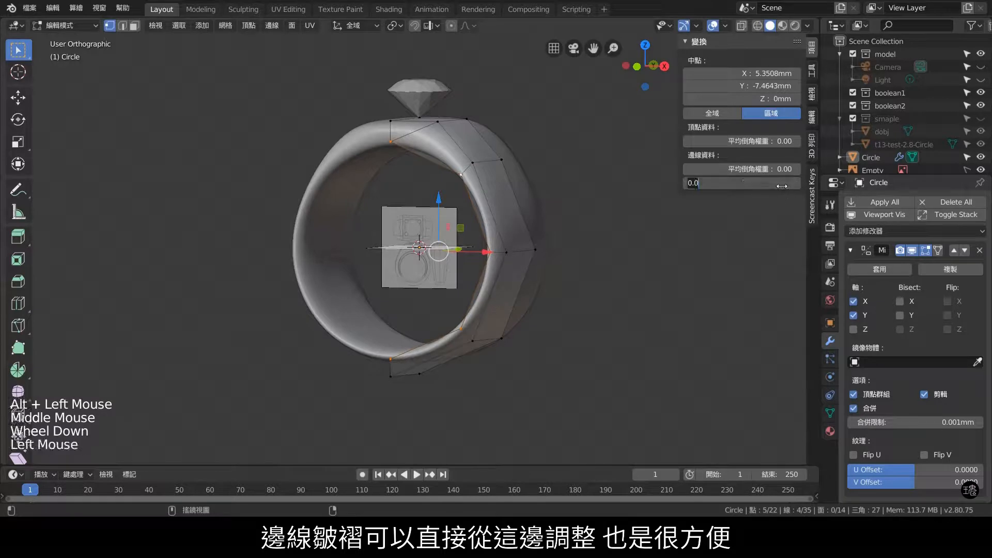
text(1)
key(Return)
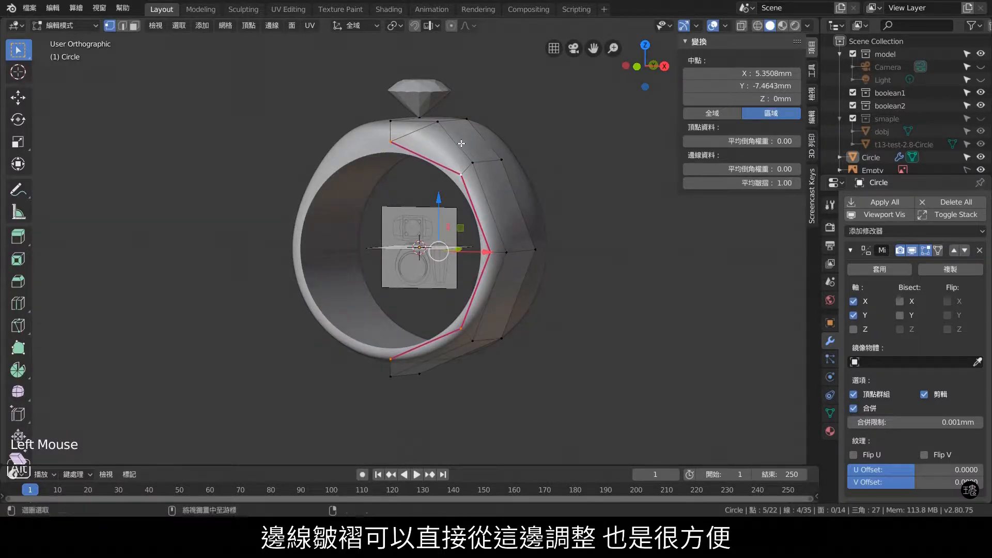
- Set the mean crease of the front outer edge loop to 1
alt+click(460, 144)
click(785, 183)
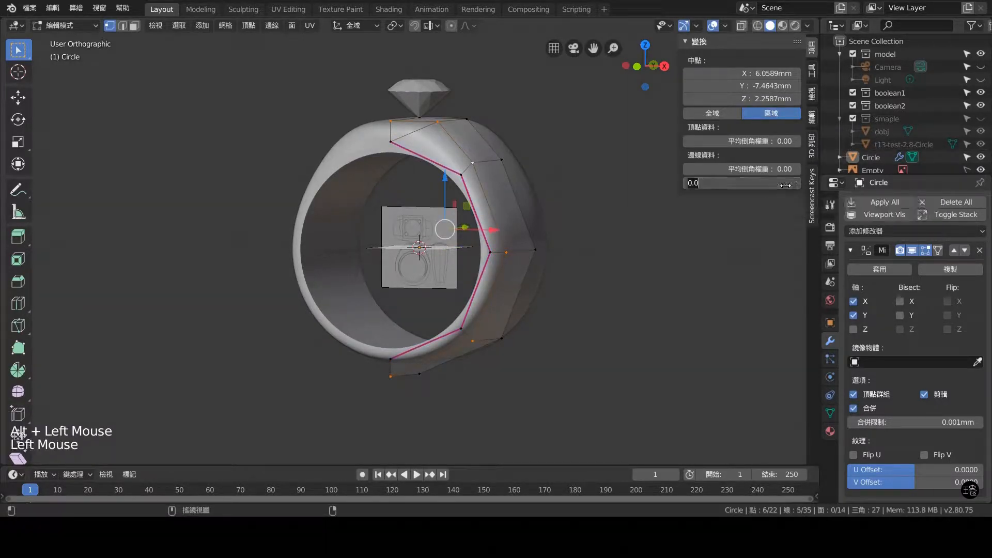
text(1)
key(Return)
middle_drag(522, 224, 486, 248)
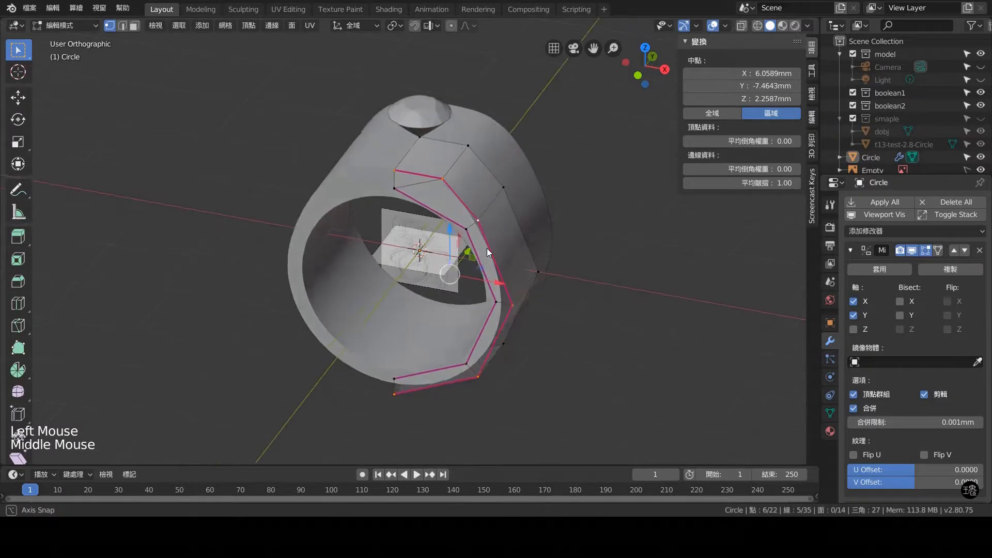
- Switch to edge selection and set a crease of 1 on the edge bordering the flat top beside the stone
scroll(487, 248, down, 1)
key(2)
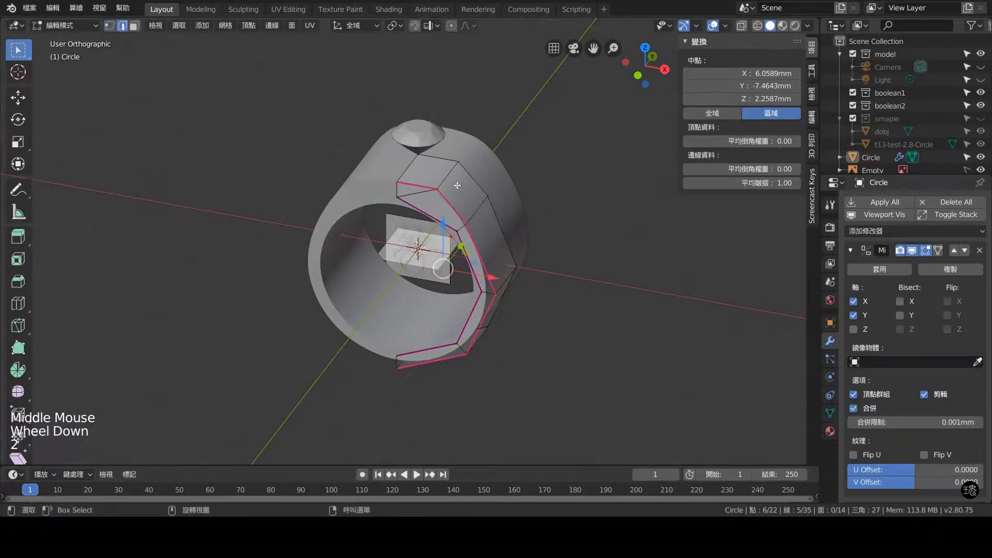
click(450, 173)
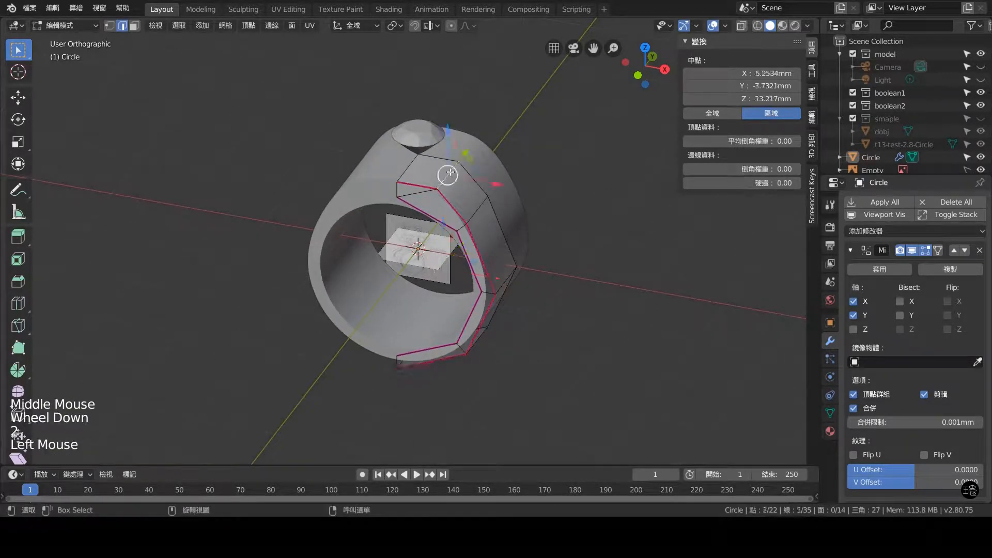
click(777, 183)
text(1)
key(Return)
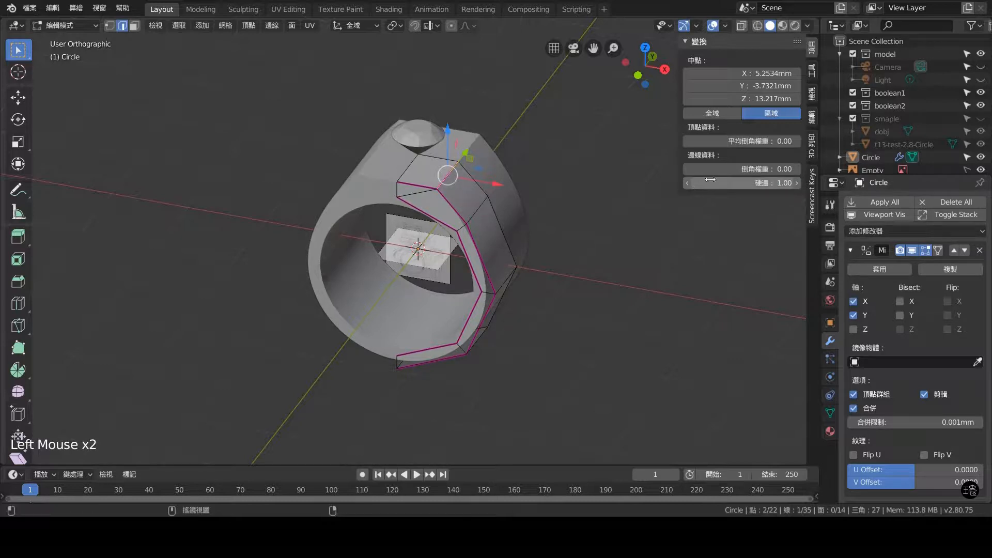
- Try to narrow the band by moving its visible front edges inward along Y, and undo the move
middle_drag(445, 279, 453, 287)
key(KP_7)
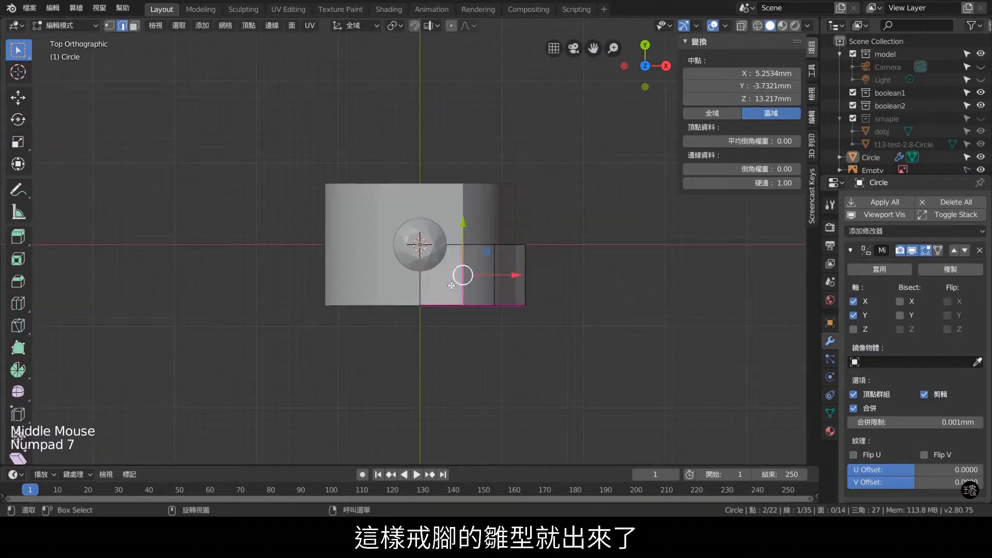
key(KP_3)
key(KP_1)
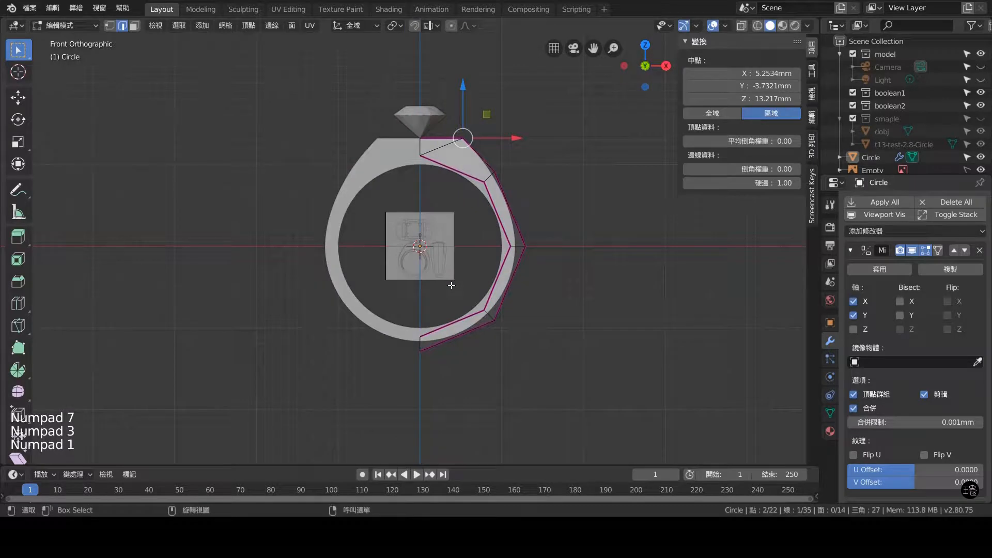
key(KP_7)
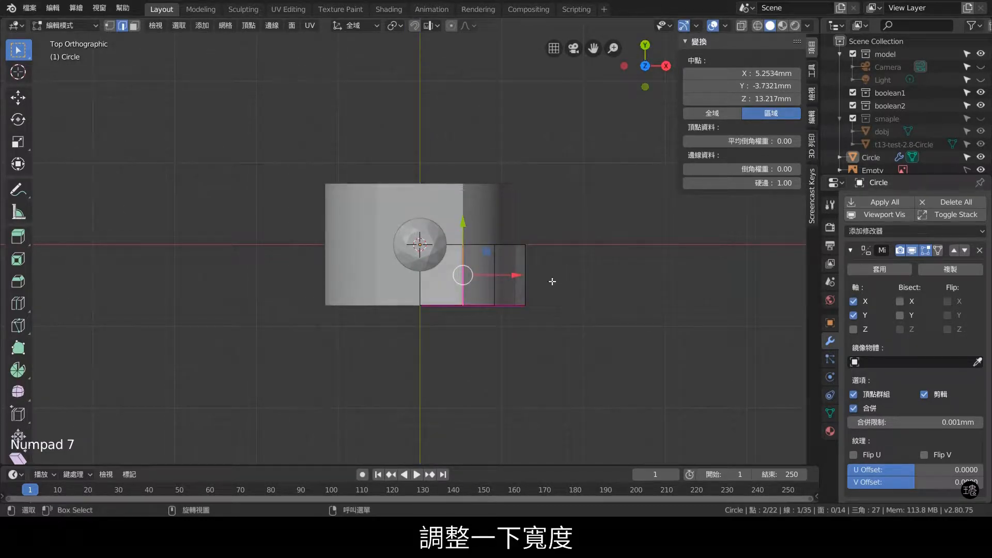
drag(582, 326, 356, 293)
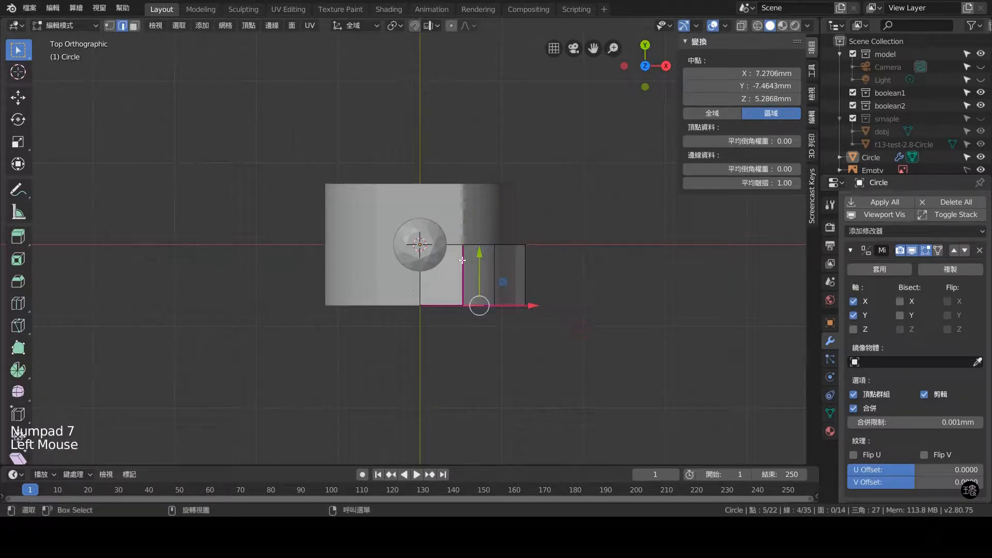
drag(479, 253, 478, 236)
key(ctrl+z)
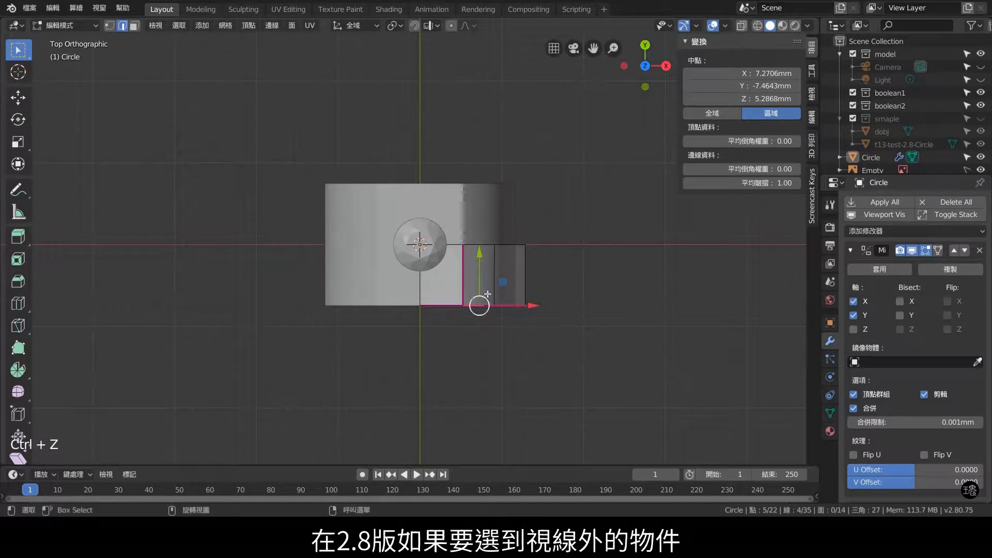
- Turn X-ray on and clear the selection, then turn X-ray off and box-select the band's visible front edges
middle_drag(547, 318, 572, 277)
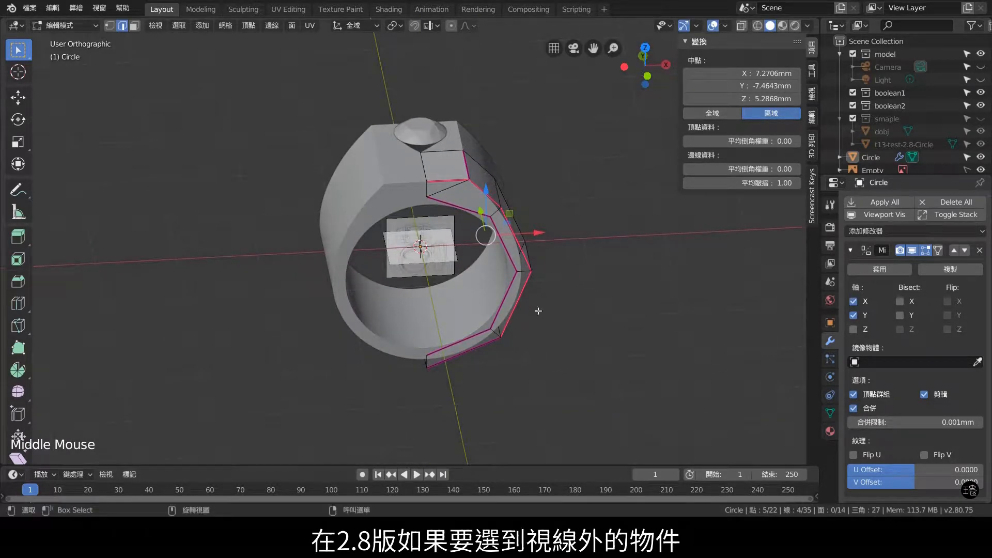
key(KP_7)
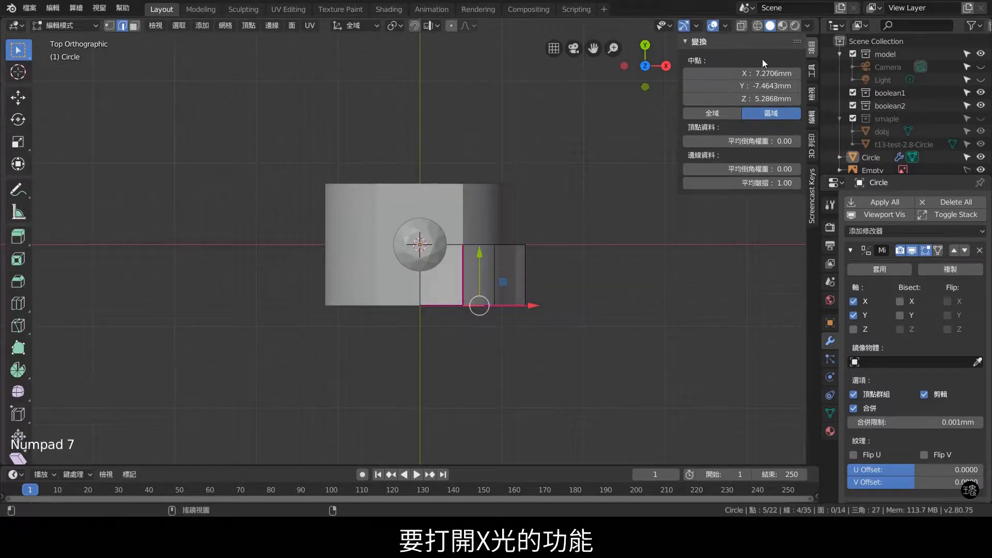
click(742, 26)
click(605, 352)
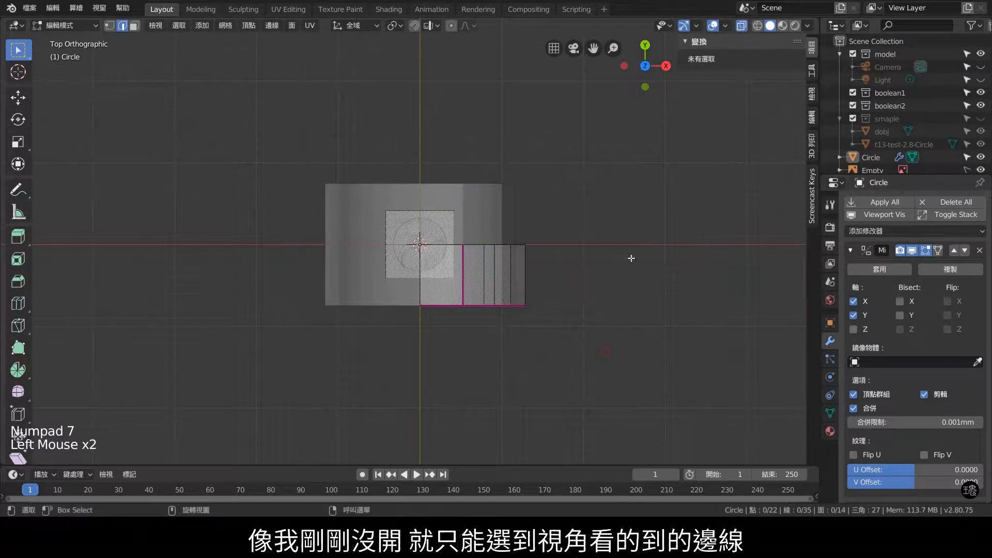
click(741, 26)
drag(618, 347, 388, 248)
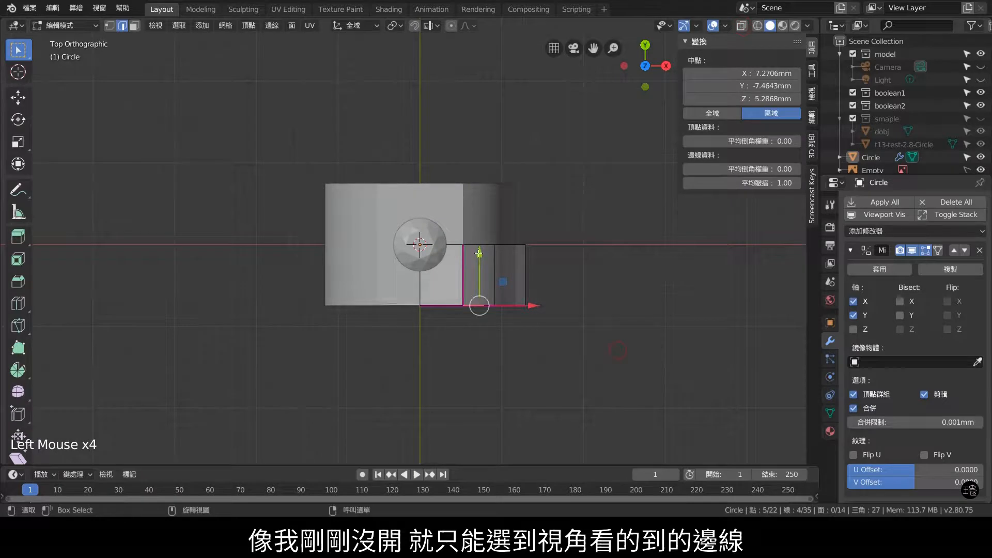
- Enable X-ray, box-select all the front edges of the band and move them 2.78 mm inward along Y
drag(478, 253, 575, 300)
key(ctrl+z)
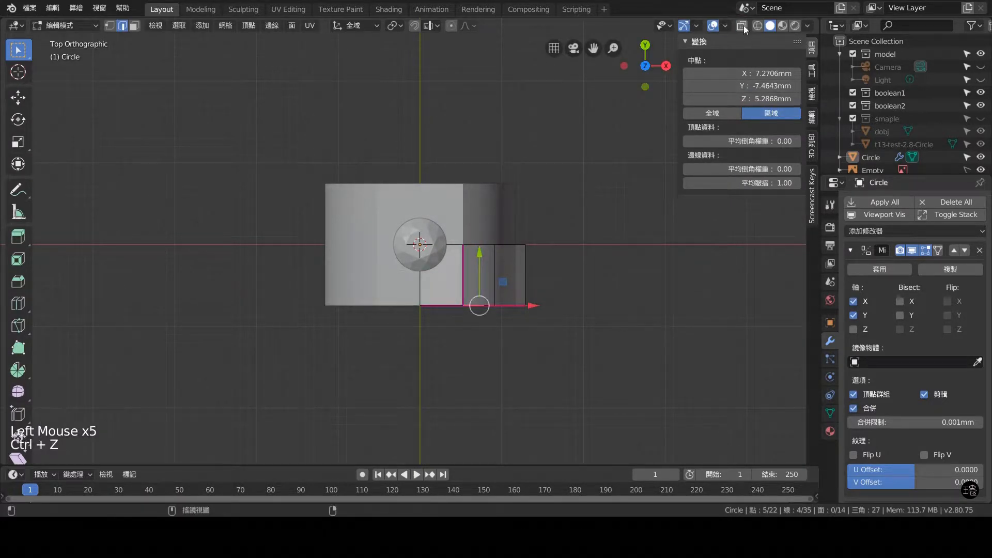
click(742, 26)
drag(653, 368, 470, 231)
scroll(495, 272, up, 3)
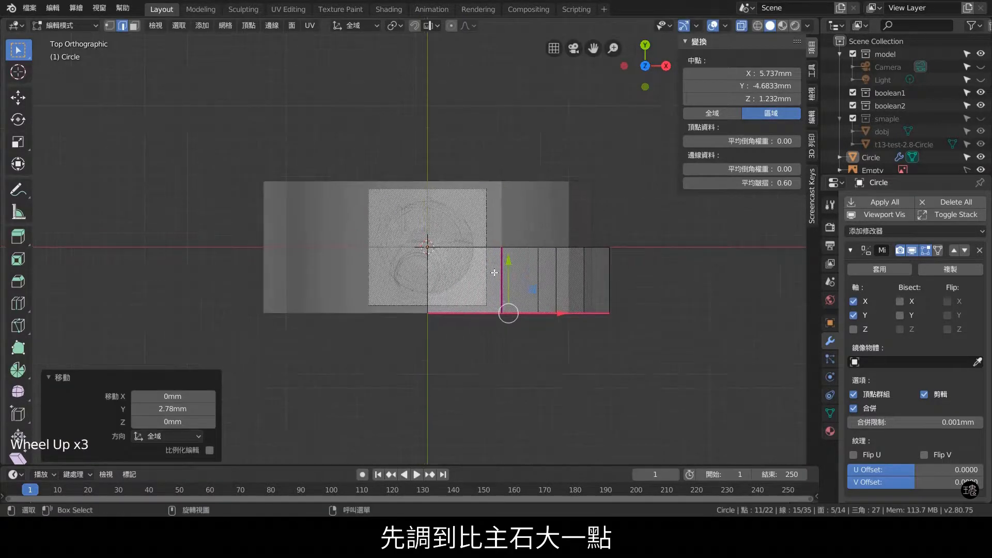
- Fine-tune the front edges slightly outward along Y so the band stays a little wider than the main stone, and clear the selection
middle_drag(494, 273, 496, 274)
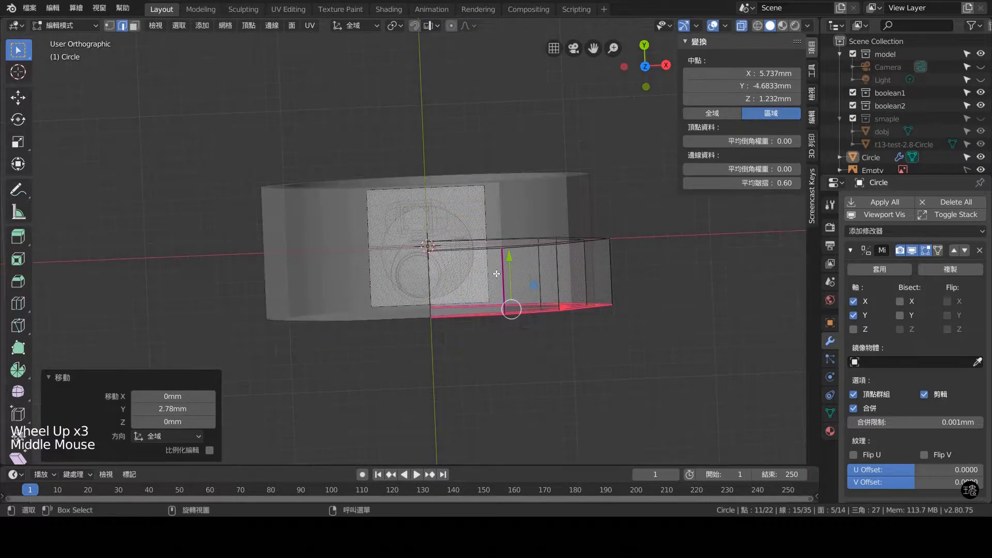
key(KP_7)
drag(508, 267, 508, 269)
double_click(612, 369)
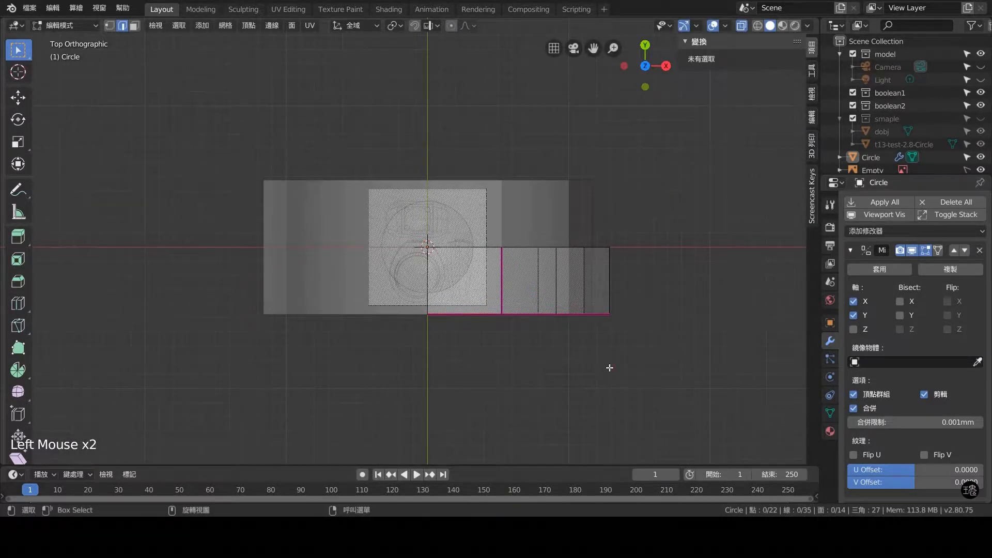
- Taper the band's bottom by moving its lowest outer front vertex 3.21 mm inward along Y, using smooth proportional editing with a size of about 34
key(KP_3)
scroll(283, 358, down, 1)
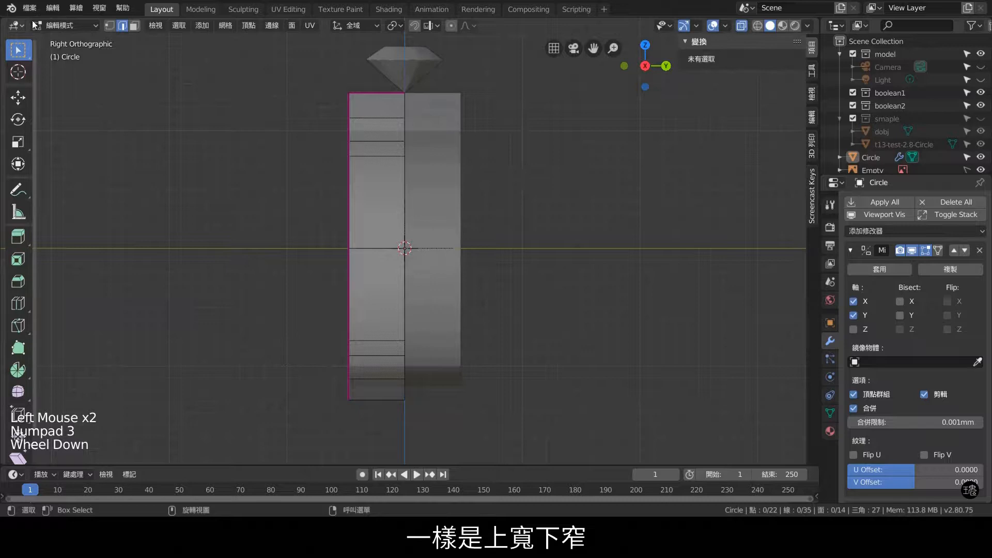
click(109, 25)
middle_drag(362, 206, 429, 447)
click(437, 409)
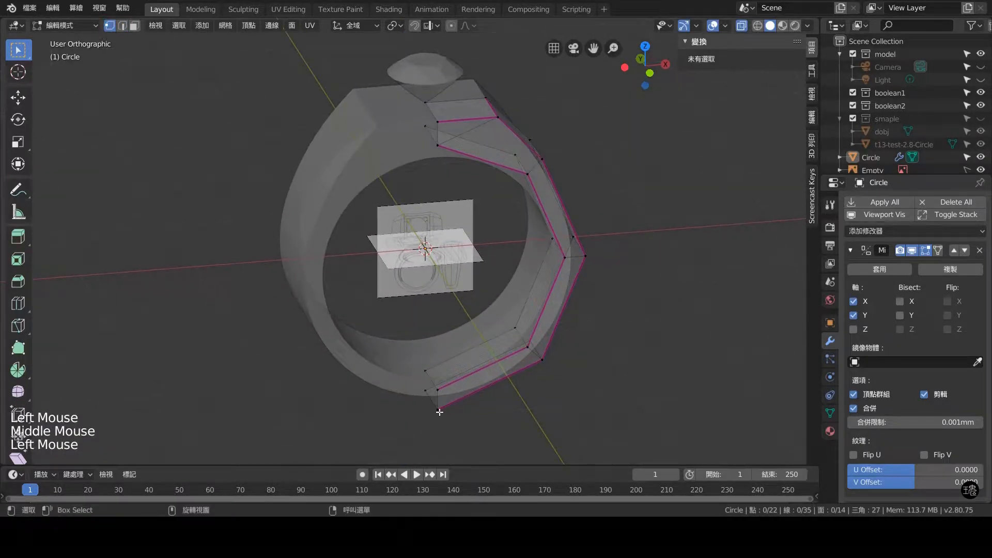
middle_drag(436, 405, 347, 394)
scroll(441, 372, down, 1)
key(KP_3)
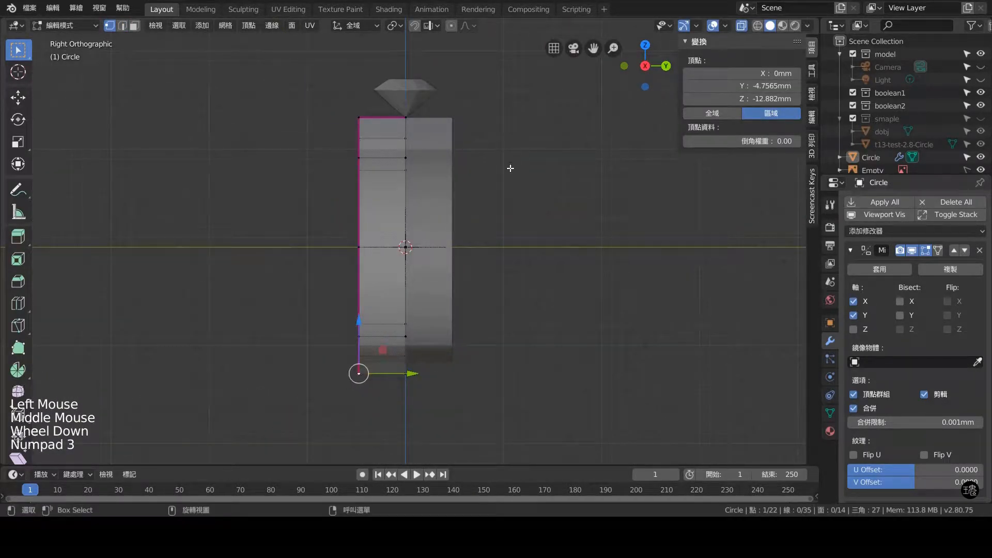
key(o)
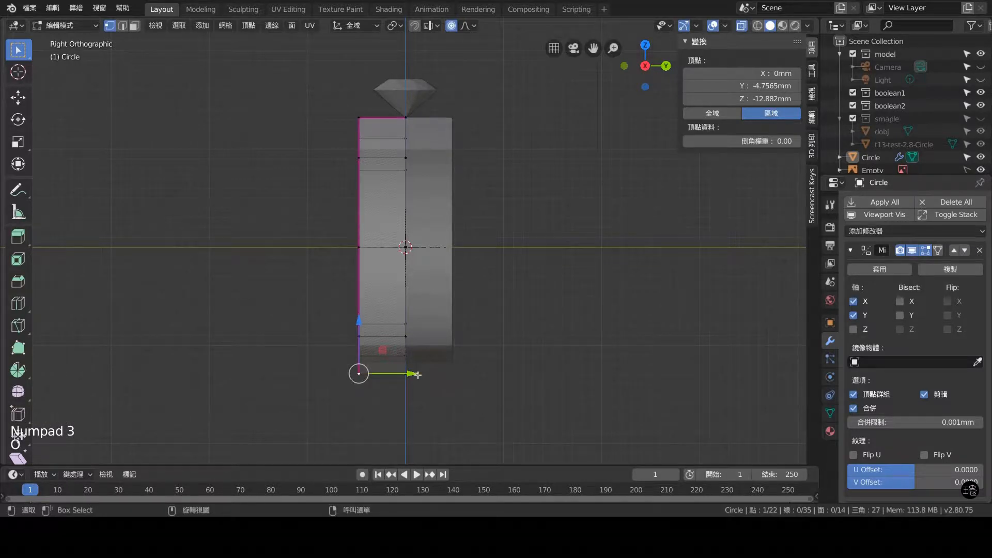
drag(418, 374, 446, 380)
scroll(436, 374, down, 20)
scroll(440, 375, down, 2)
- Turn X-ray off, return to Object Mode and examine the tapered band from the front, the top and an angle
key(KP_1)
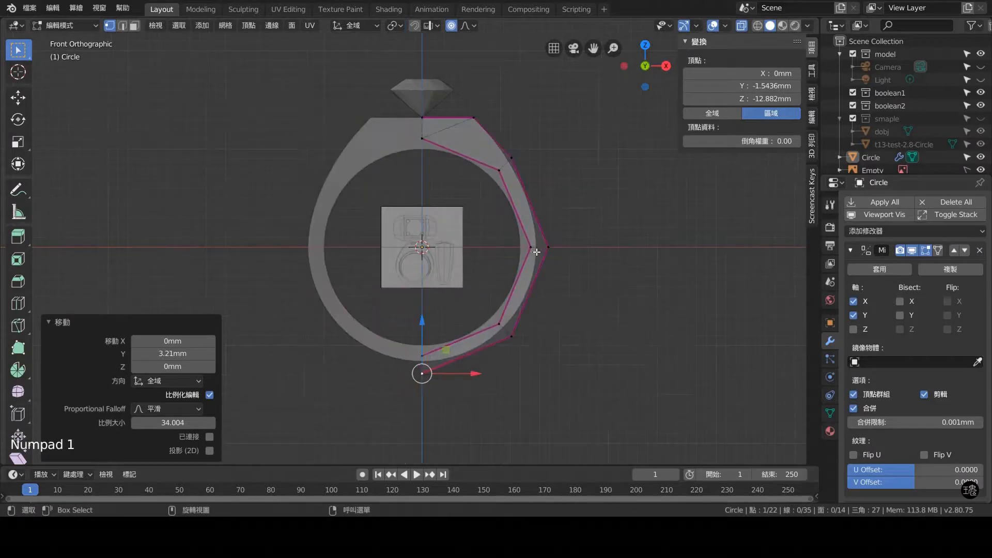
scroll(573, 229, up, 2)
scroll(563, 233, down, 3)
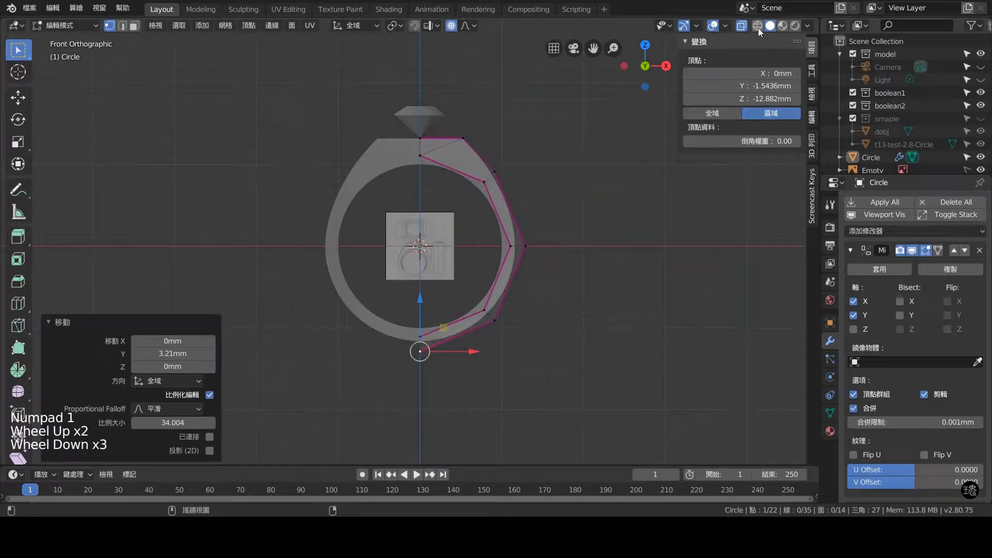
click(743, 25)
key(Tab)
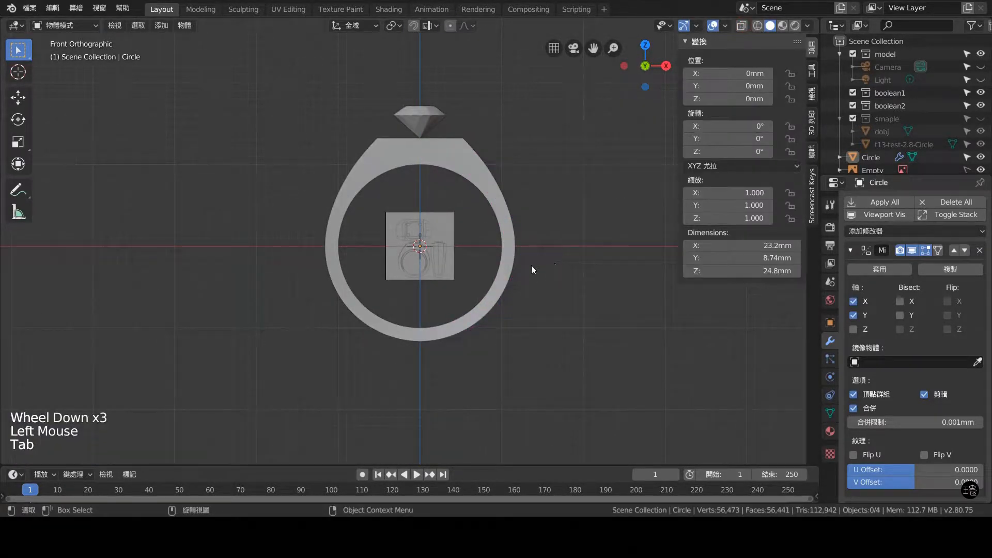
middle_drag(519, 177, 428, 168)
key(KP_7)
scroll(435, 262, up, 3)
scroll(427, 169, down, 3)
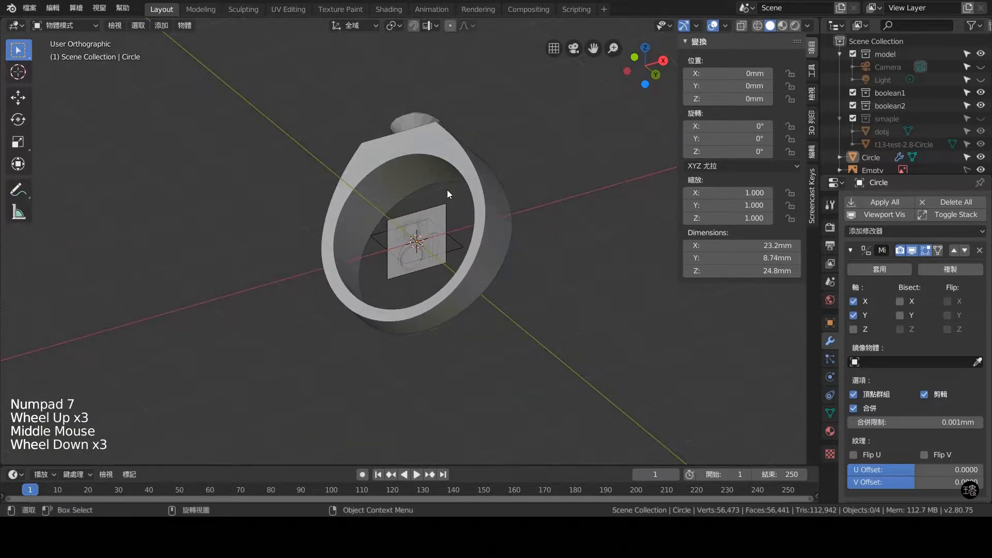
- Duplicate the ring band in place and rename the copy 掏空用
key(KP_1)
scroll(447, 190, up, 2)
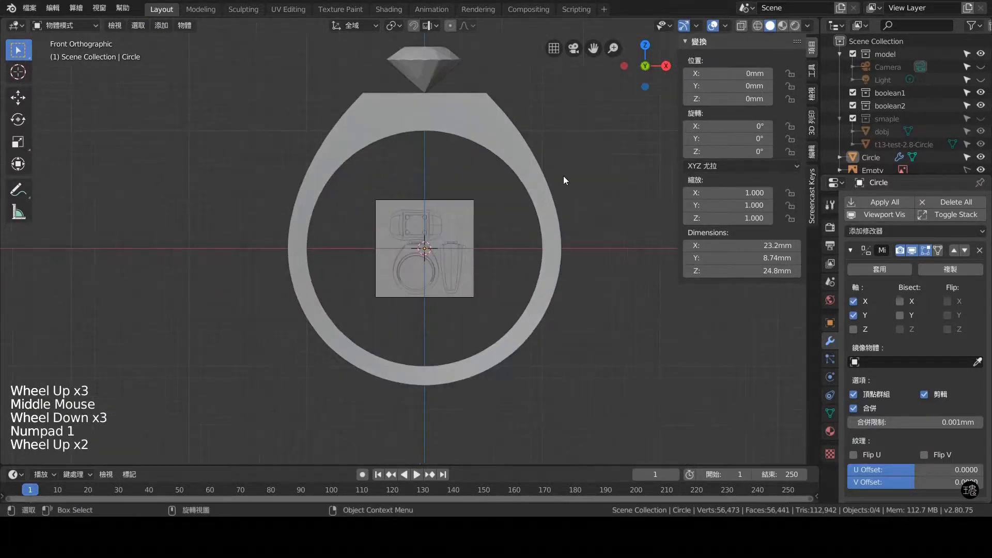
click(497, 125)
key(shift+d)
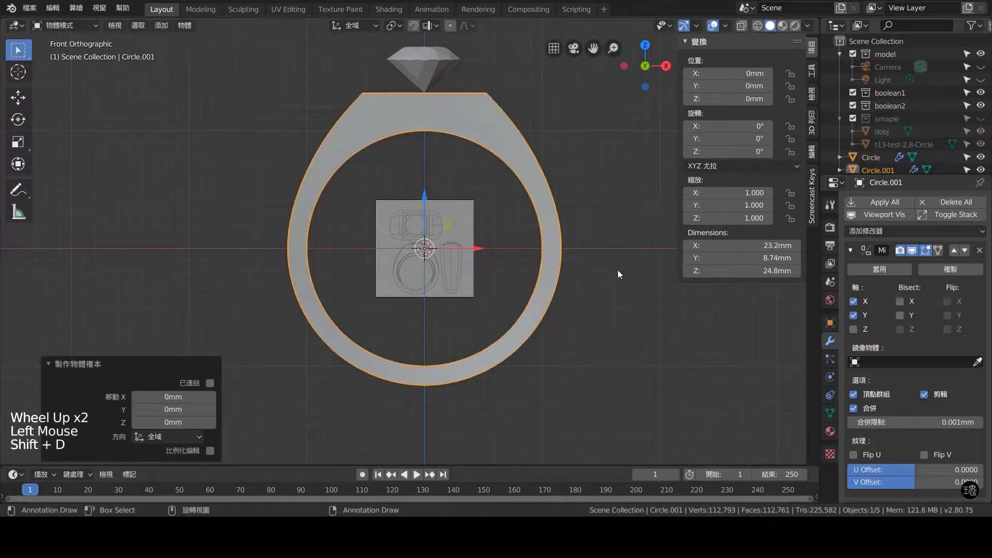
right_click(521, 135)
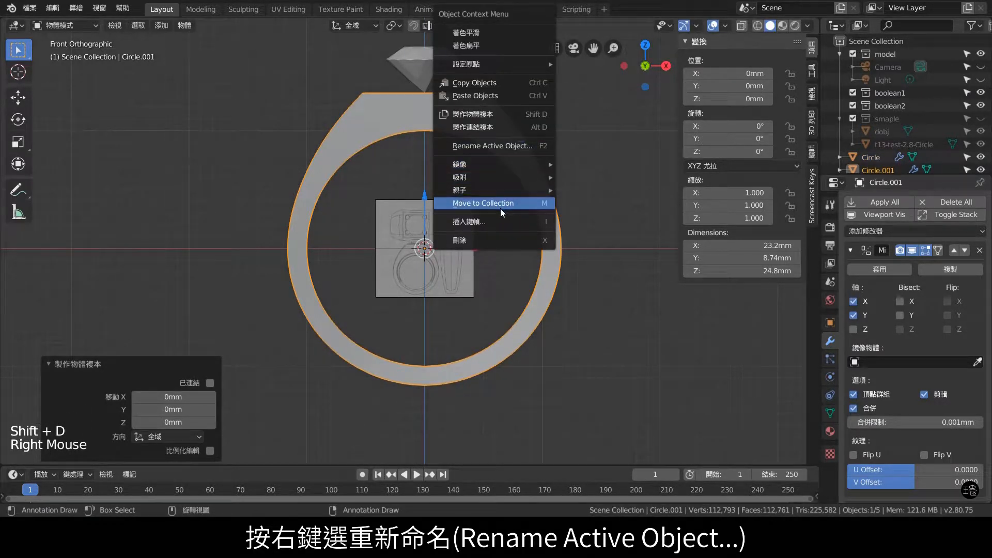
click(520, 145)
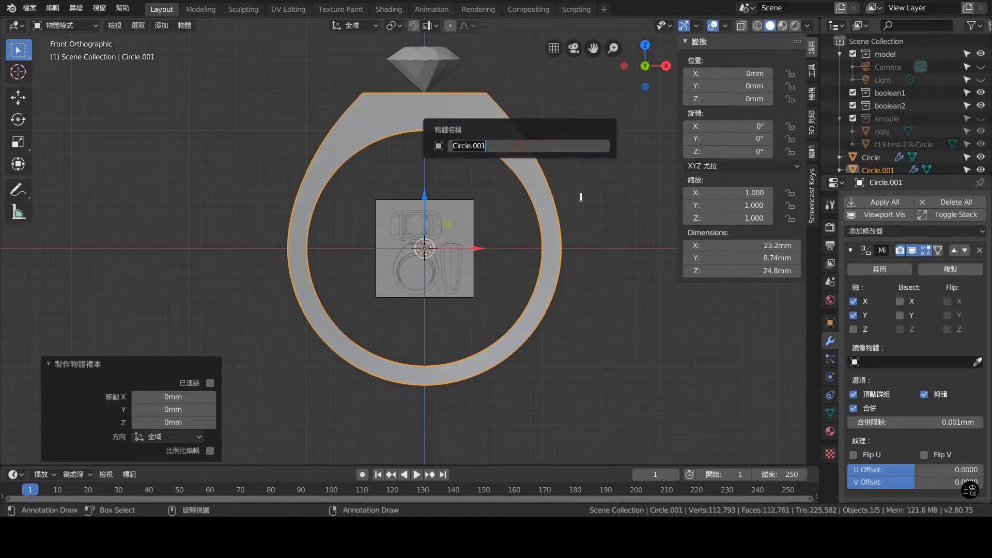
text(ㄊㄠㄎㄨㄥㄩ)
key(Return)
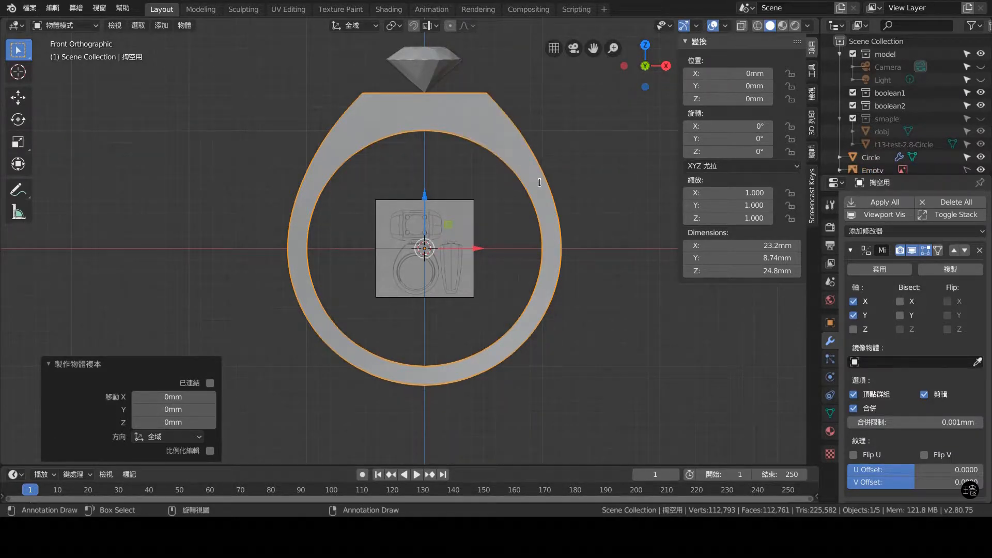
- Move the 掏空用 copy to the boolean2 collection and hide that collection
right_click(540, 182)
click(531, 238)
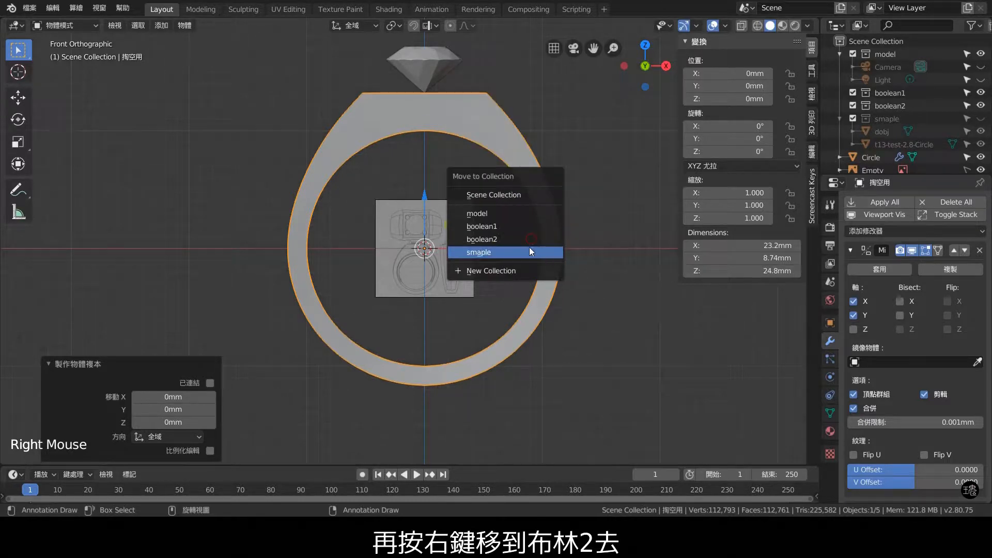
click(517, 240)
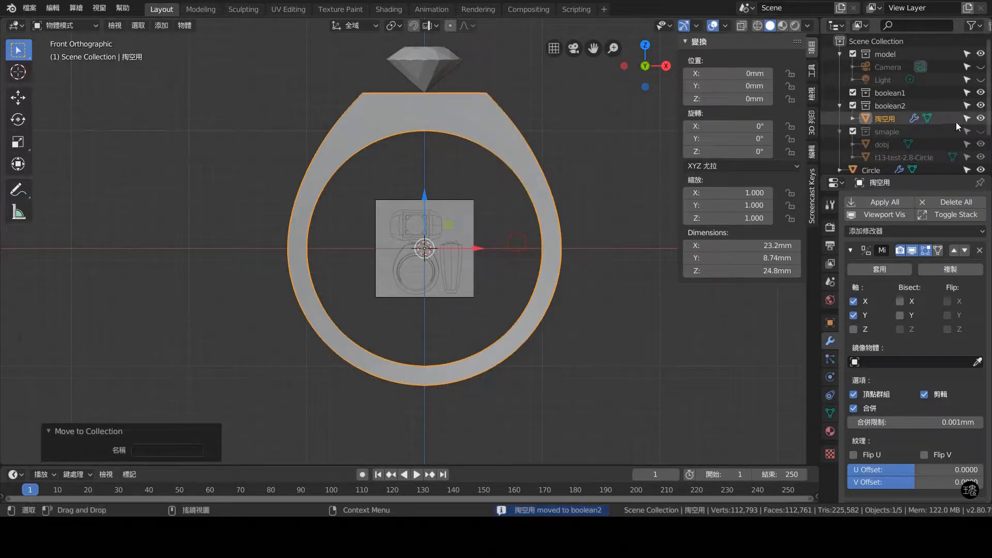
click(980, 106)
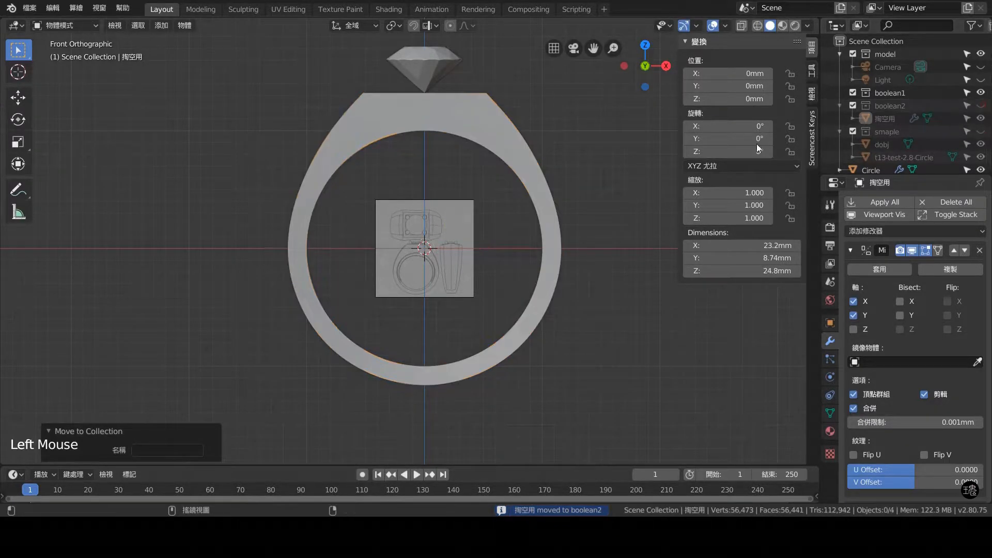
- Duplicate the original ring band in place once more and rename the copy 裝飾1
middle_drag(500, 155, 501, 174)
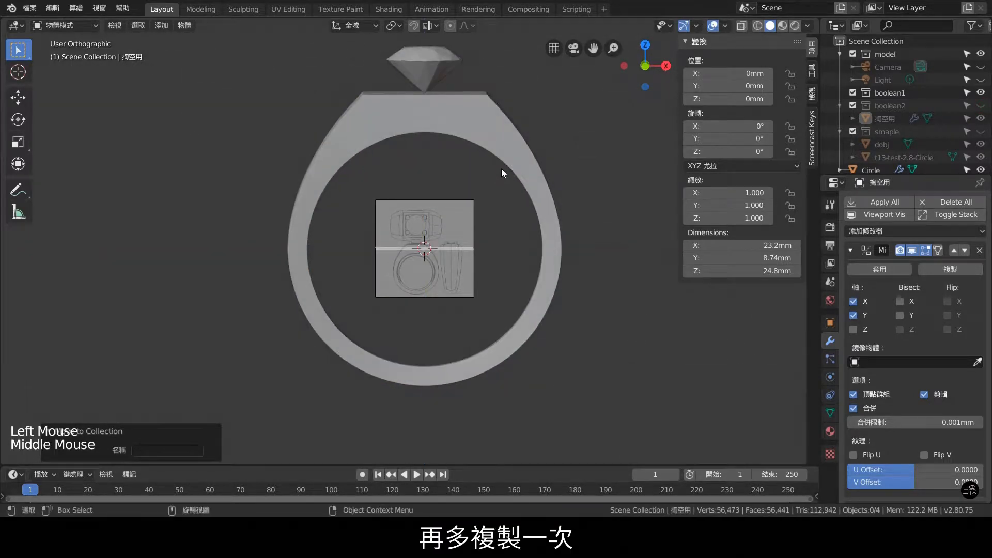
click(498, 131)
key(KP_1)
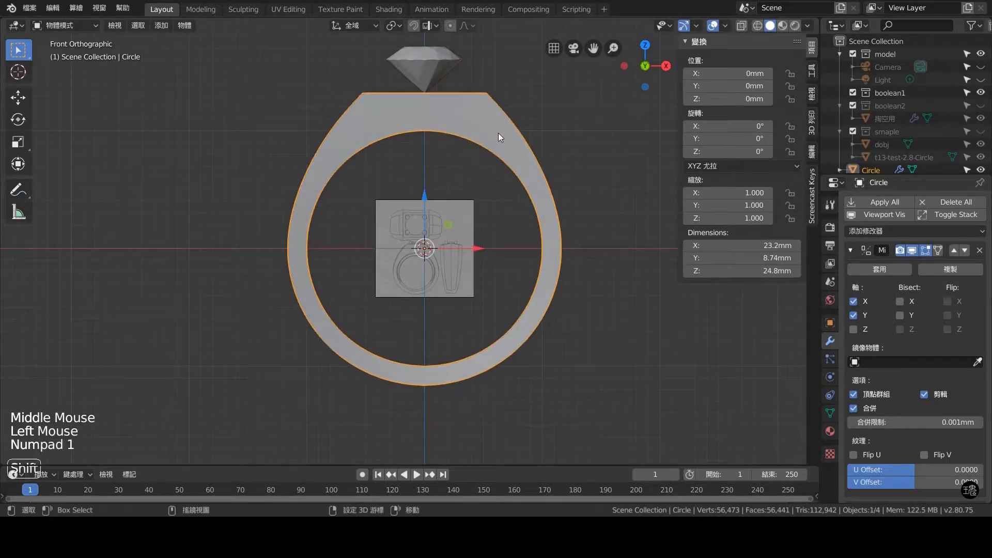
key(shift+d)
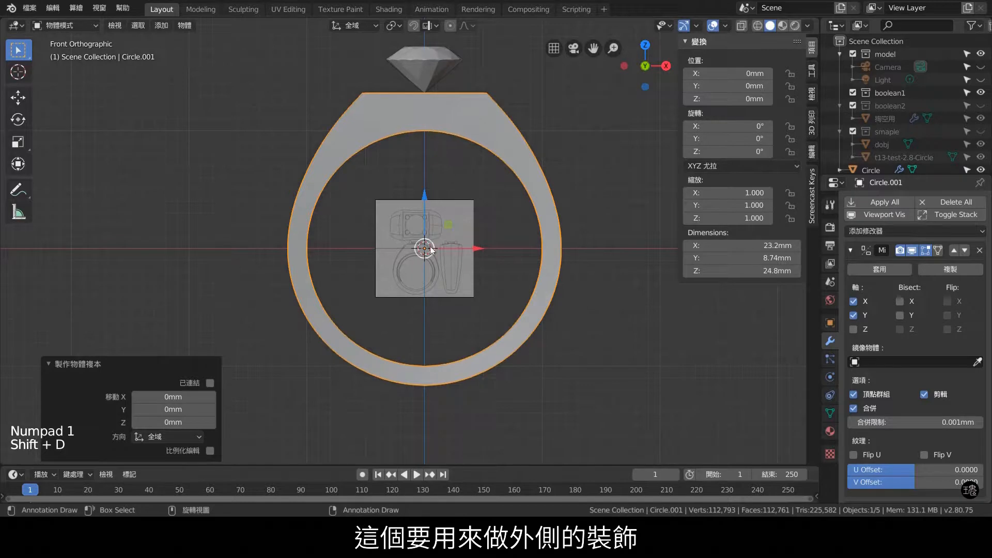
right_click(489, 127)
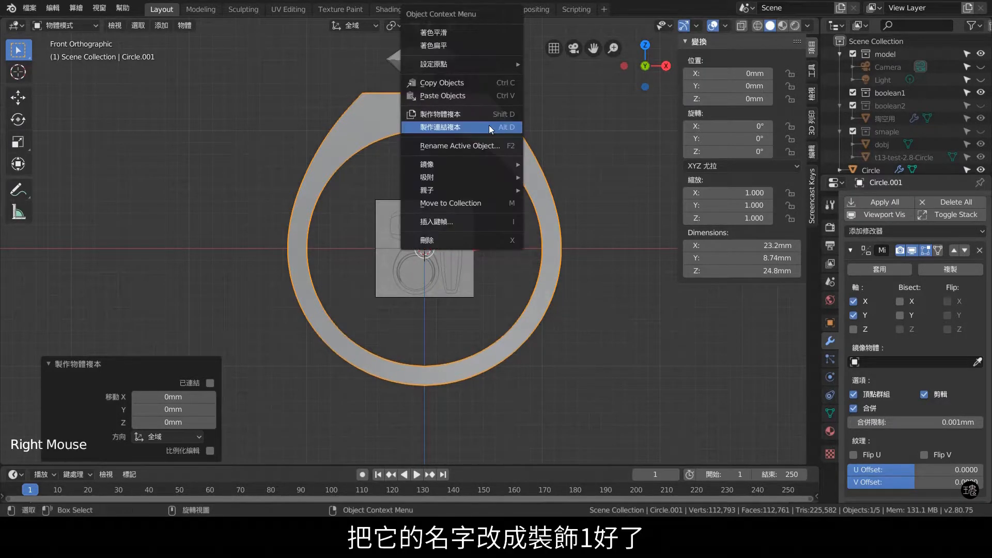
mouse_move(480, 164)
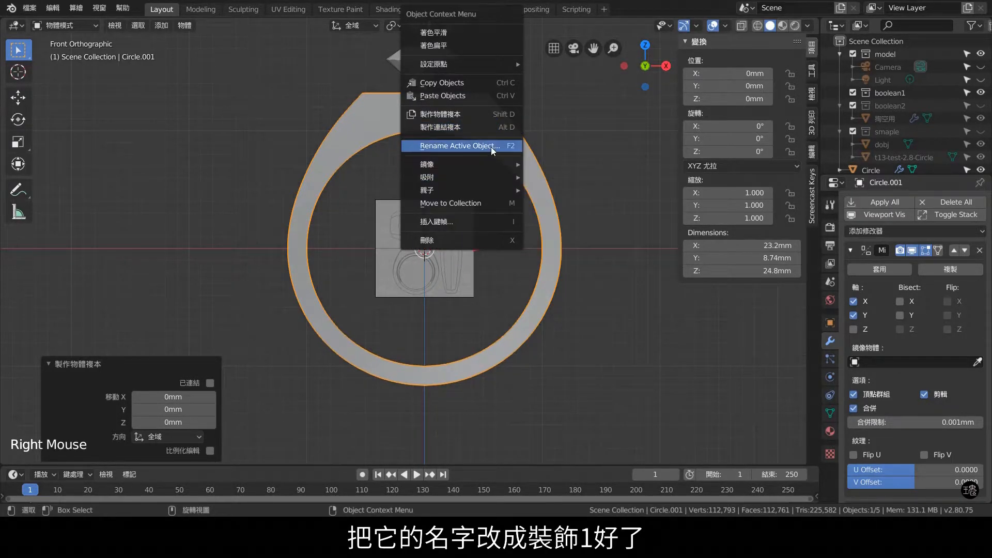
click(491, 146)
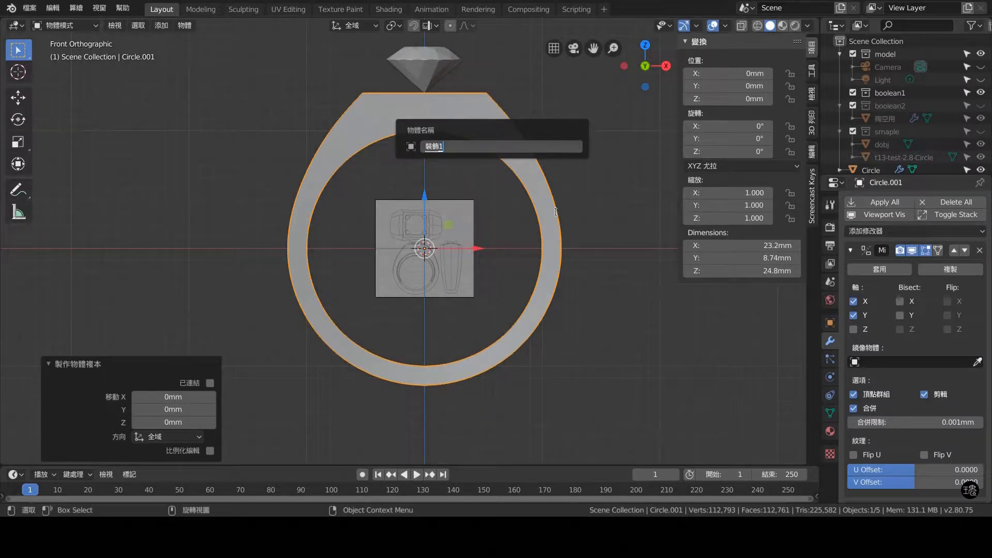
text(裝飾1)
key(Return)
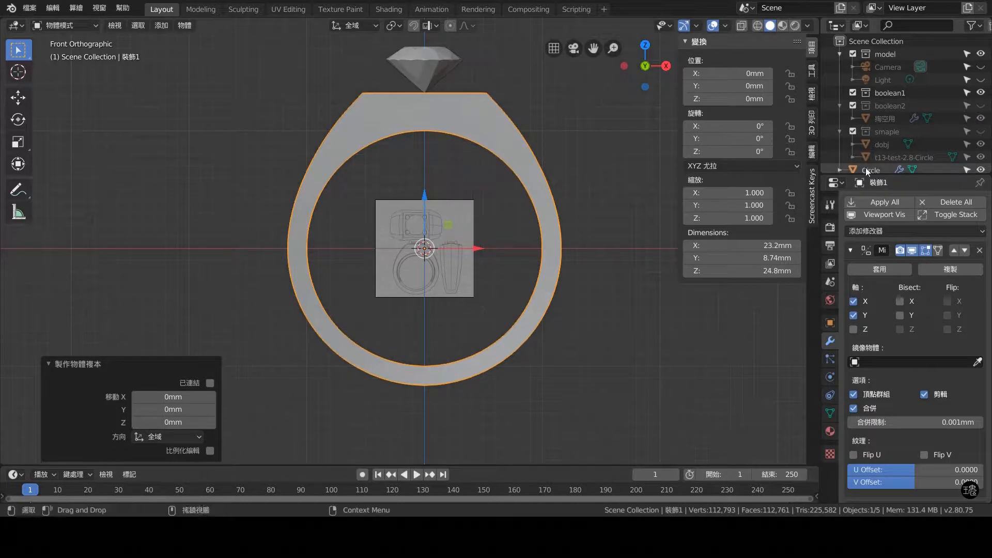
- Move the 裝飾1 object into the boolean1 collection
scroll(891, 157, down, 2)
scroll(894, 161, down, 3)
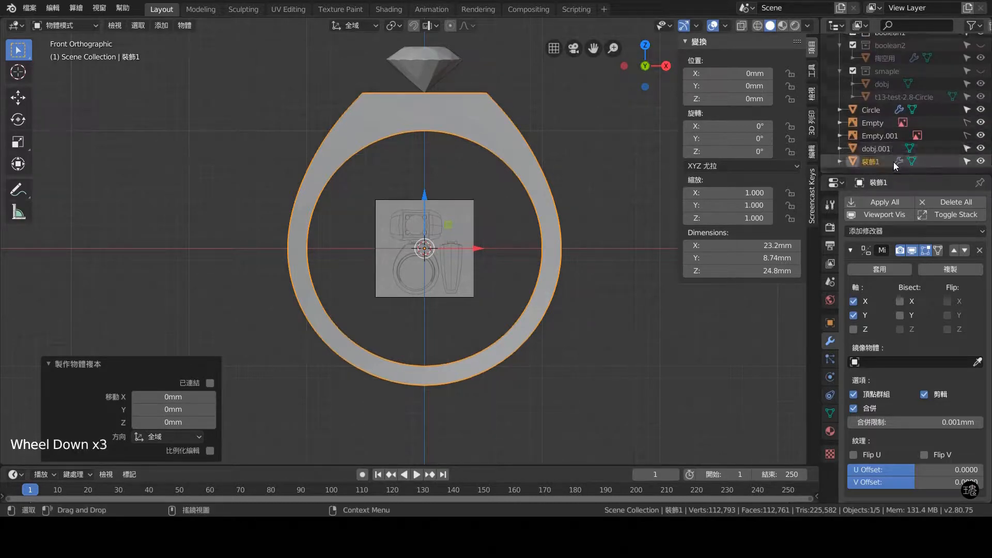
drag(872, 162, 903, 42)
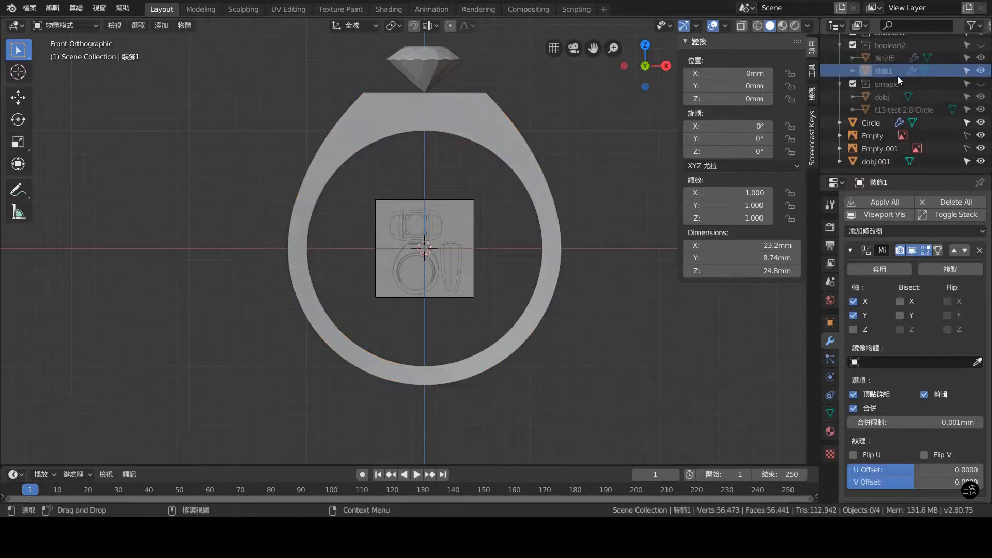
scroll(899, 78, up, 4)
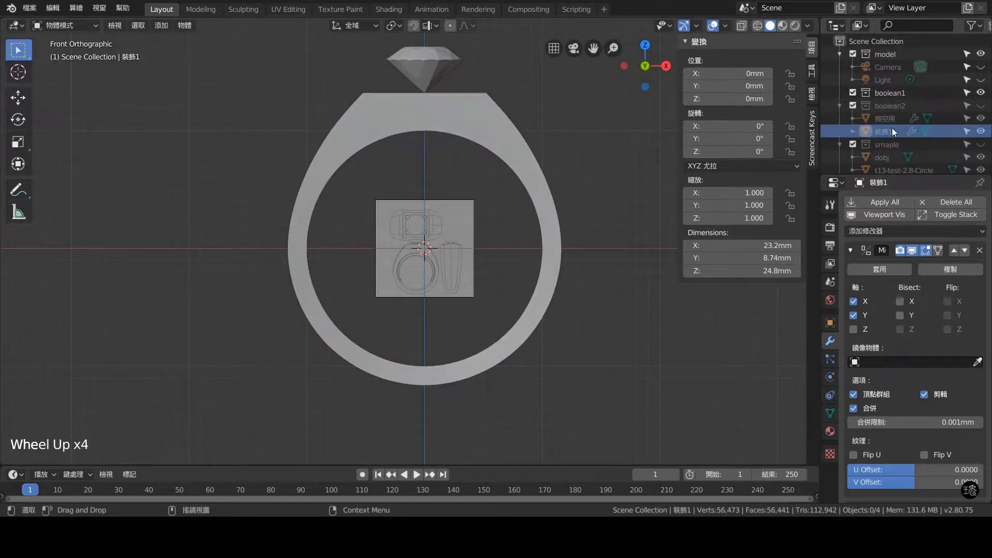
drag(892, 128, 906, 97)
- Select the 裝飾1 copy and, in top view, scale it along Y to about 0.73
scroll(462, 265, up, 4)
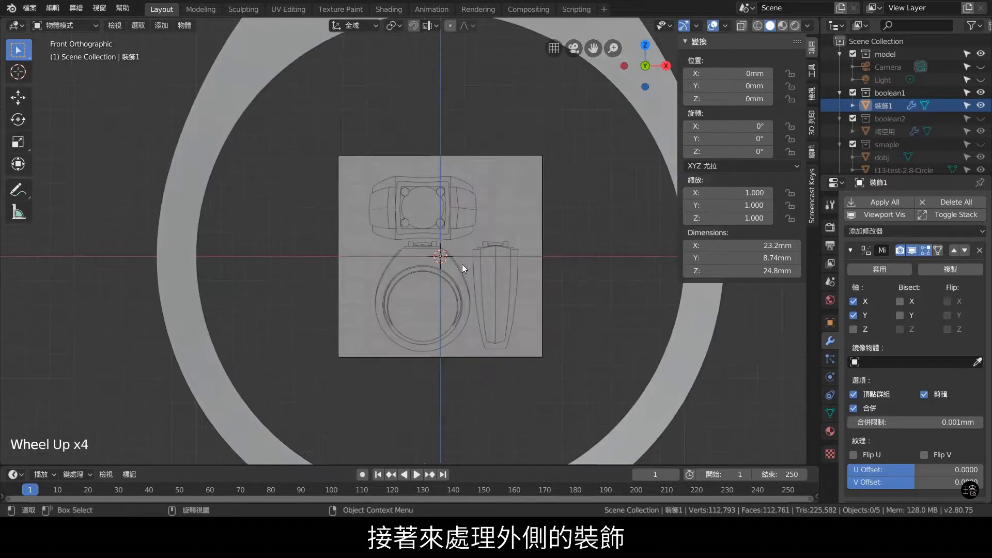
scroll(501, 112, down, 2)
middle_drag(505, 113, 476, 194)
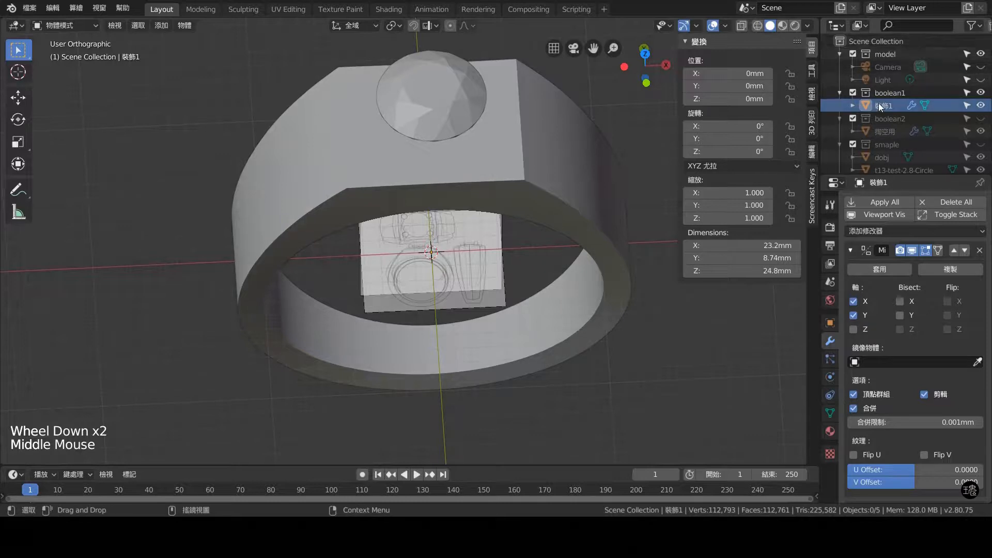
click(510, 141)
key(KP_7)
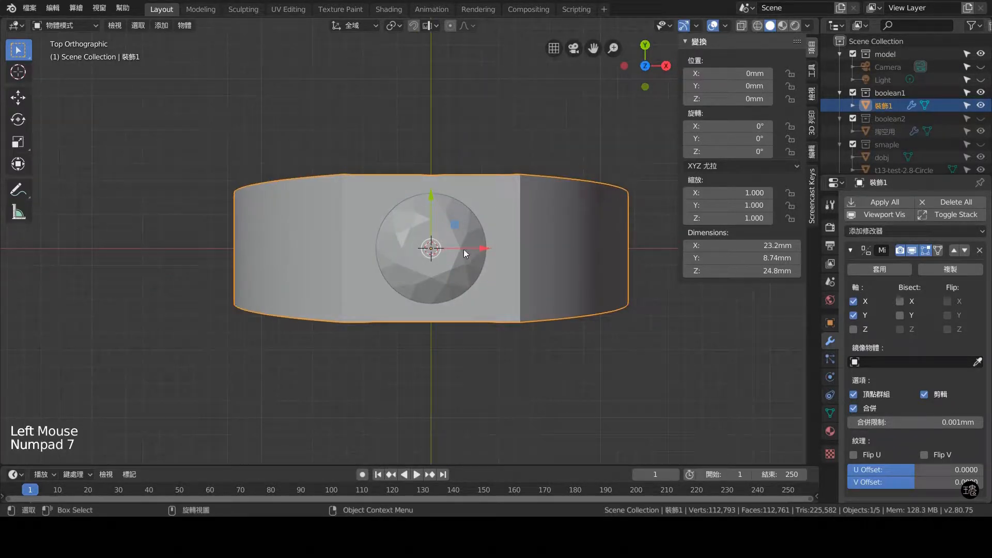
key(s)
key(y)
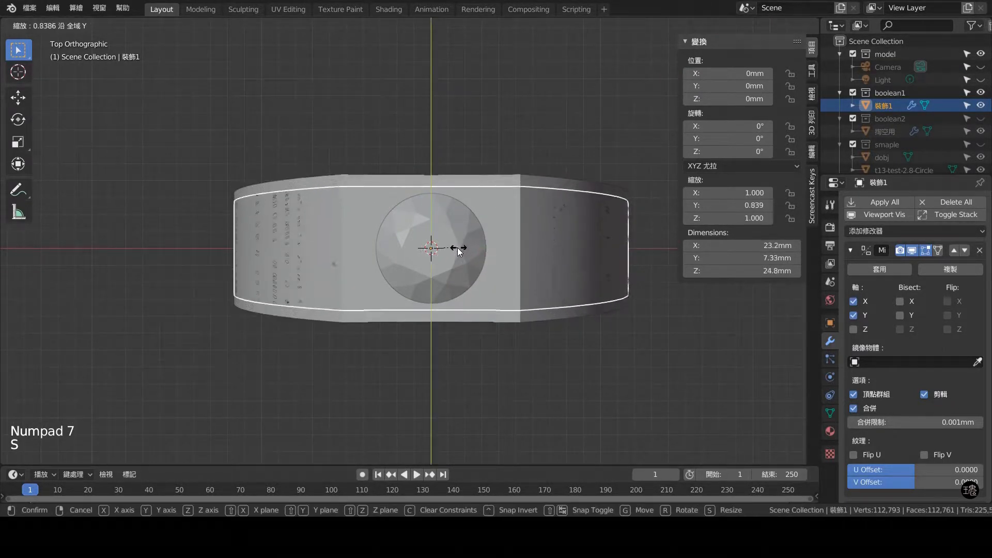
click(455, 246)
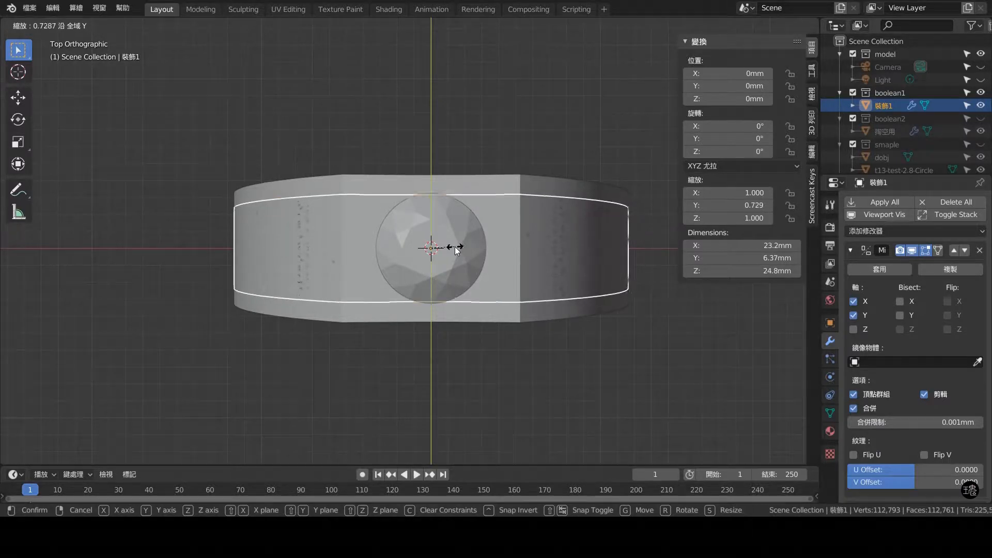
- Select the four outer side faces of the 裝飾1 mesh and move them outward about 0.79 mm along X
key(Tab)
key(KP_1)
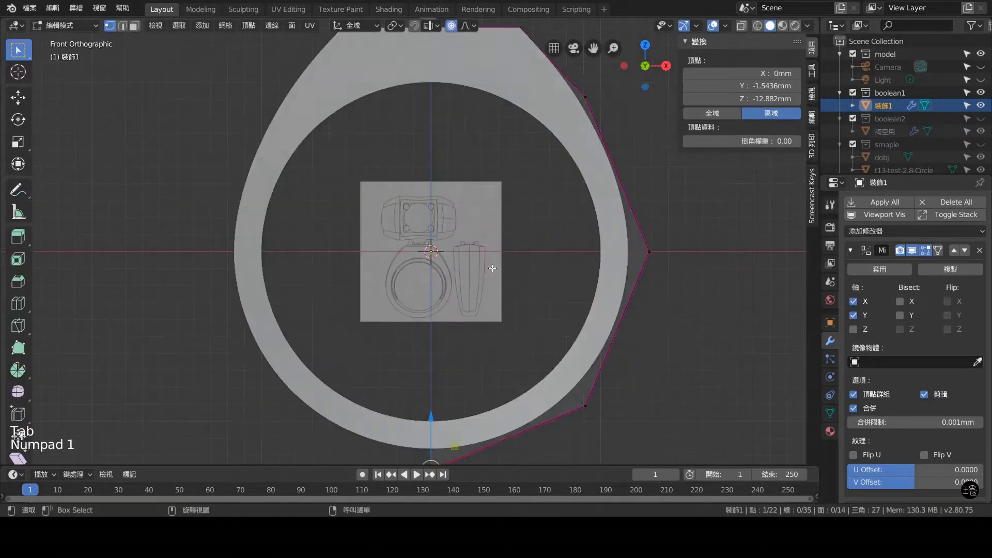
key(KP_3)
scroll(496, 252, down, 3)
scroll(496, 253, up, 1)
middle_drag(495, 252, 430, 197)
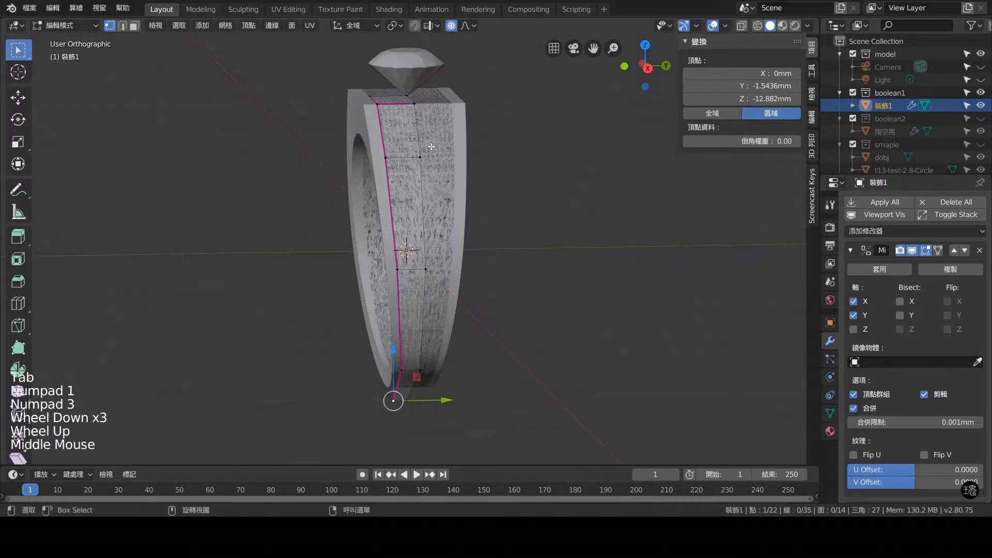
key(3)
middle_drag(472, 126, 514, 128)
scroll(557, 146, up, 2)
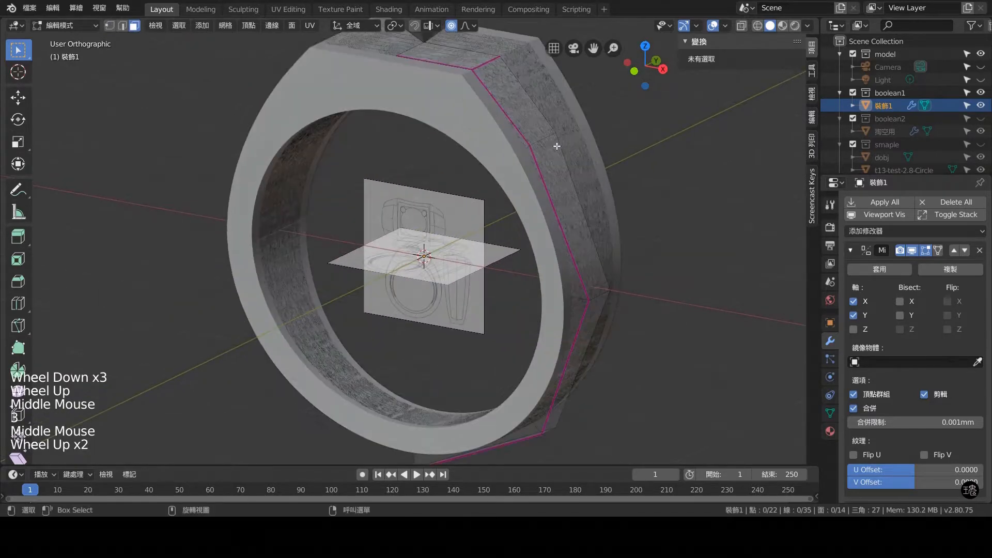
click(523, 112)
shift+click(555, 181)
middle_drag(556, 181, 554, 220)
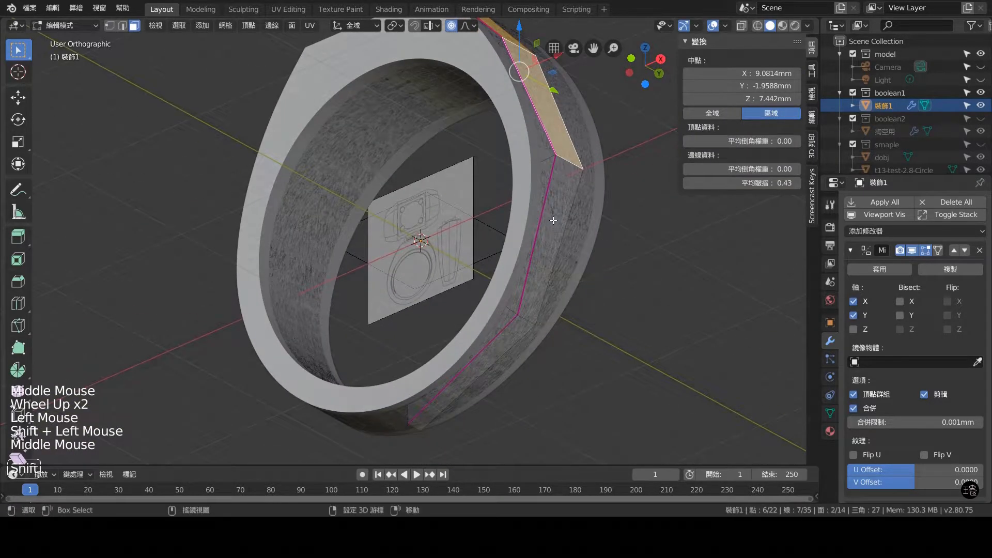
shift+click(553, 220)
shift+click(498, 351)
key(KP_1)
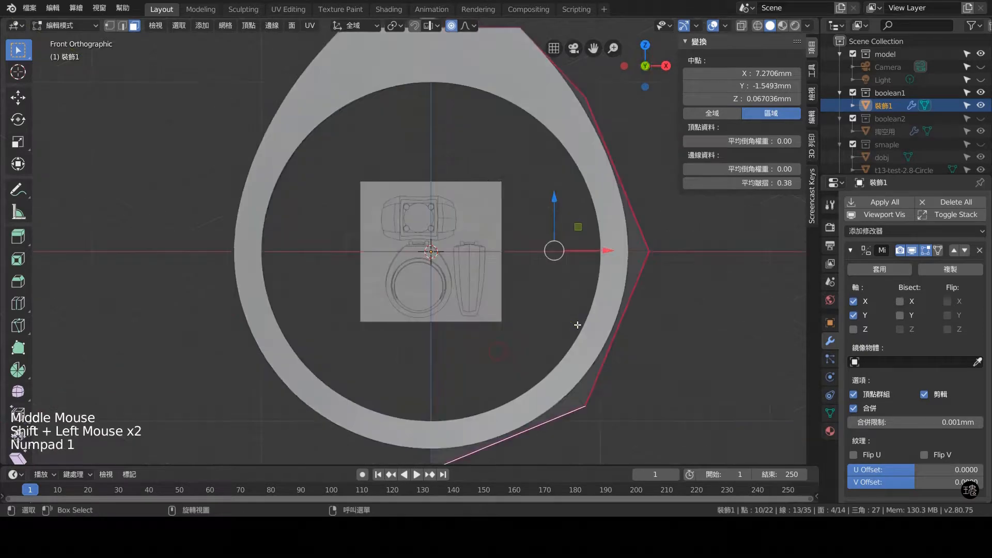
drag(606, 253, 621, 251)
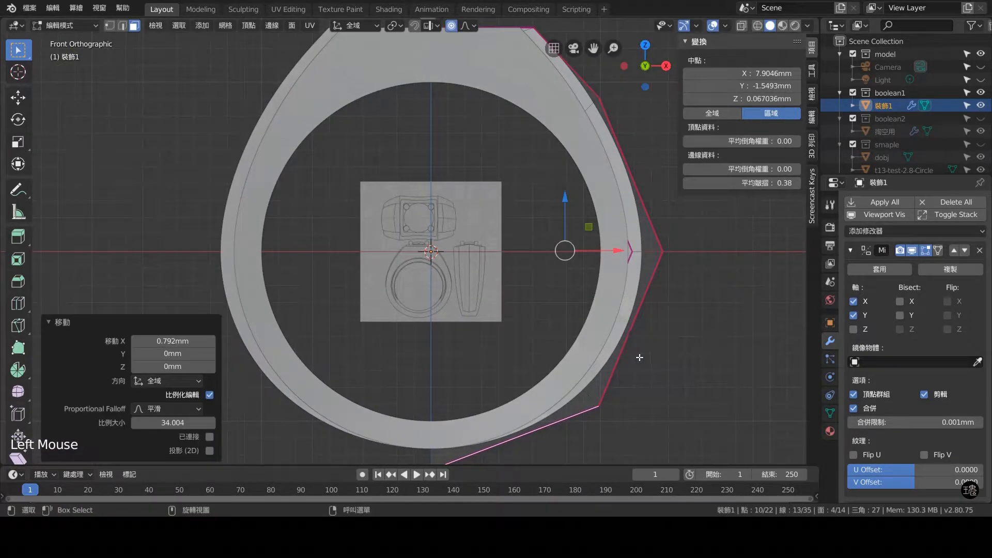
mouse_move(636, 354)
middle_down()
mouse_move(635, 328)
mouse_move(635, 348)
middle_up()
scroll(636, 341, down, 3)
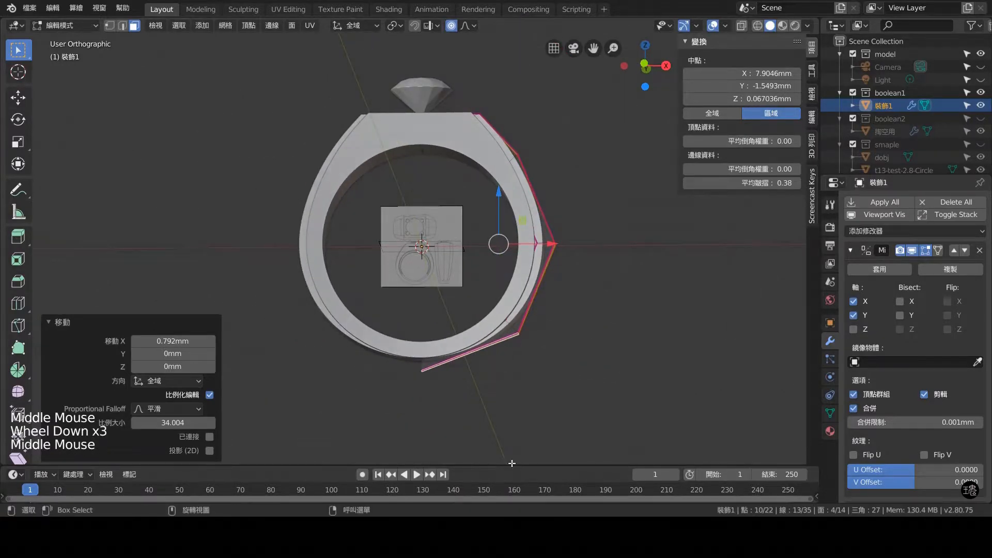
key(KP_7)
key(KP_3)
- With X-ray on and proportional editing off, select the bottom centre edge of 裝飾1 and raise it slightly along Z
key(KP_1)
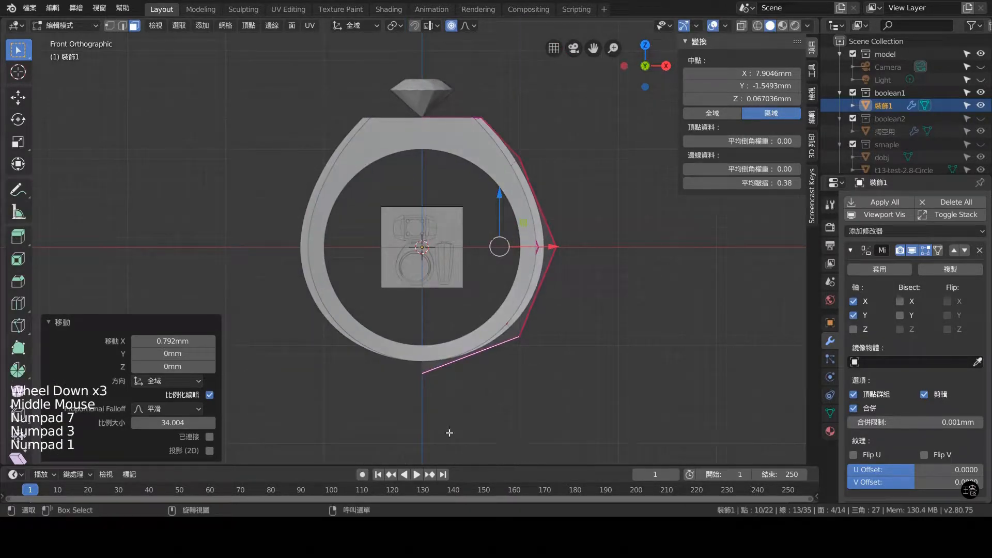
key(2)
click(467, 414)
scroll(471, 436, up, 2)
drag(478, 451, 384, 424)
click(742, 26)
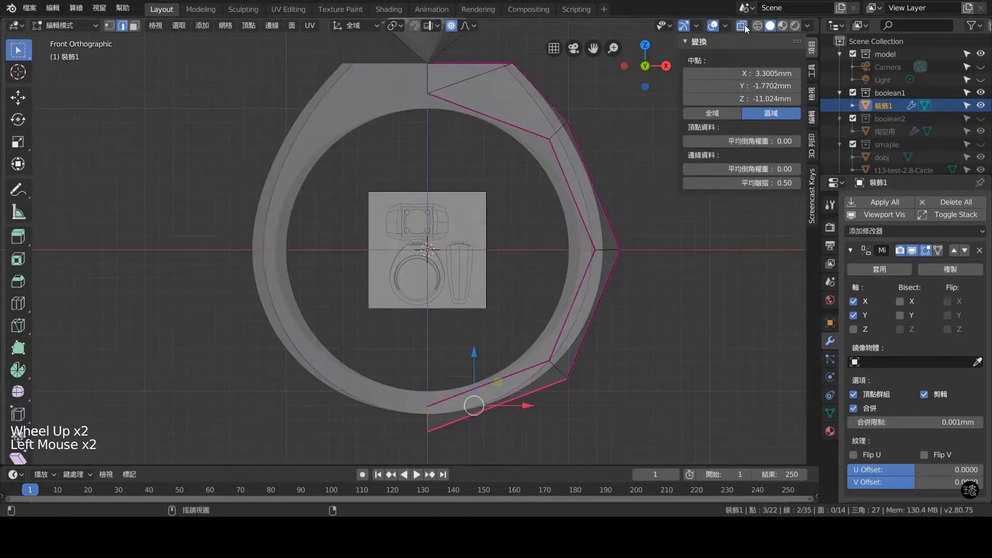
click(493, 399)
drag(489, 449, 421, 427)
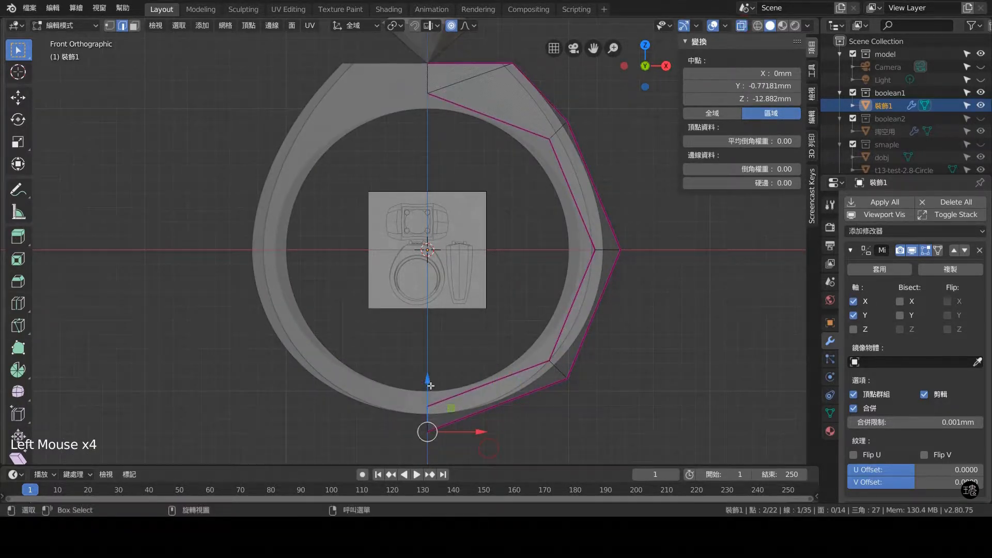
drag(431, 385, 432, 379)
key(ctrl+z)
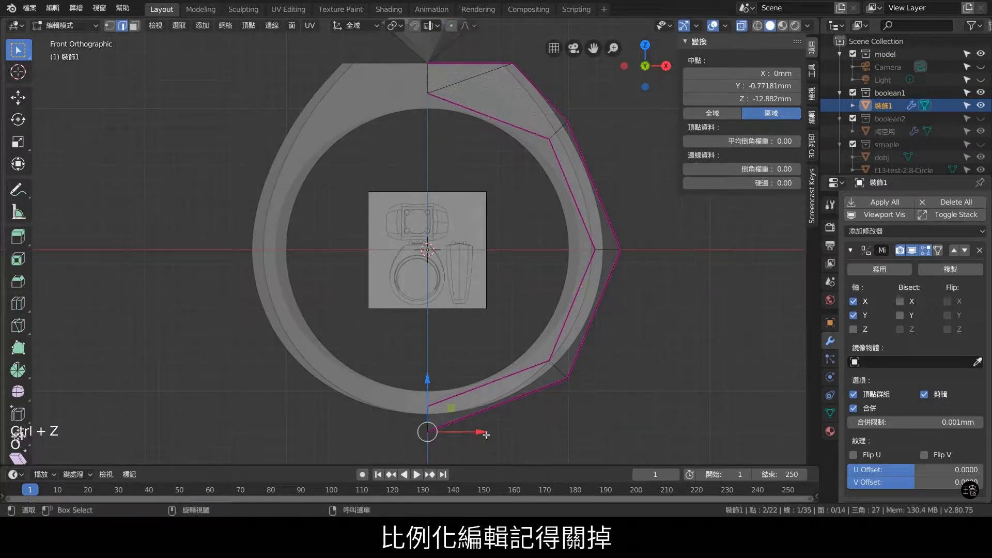
double_click(485, 434)
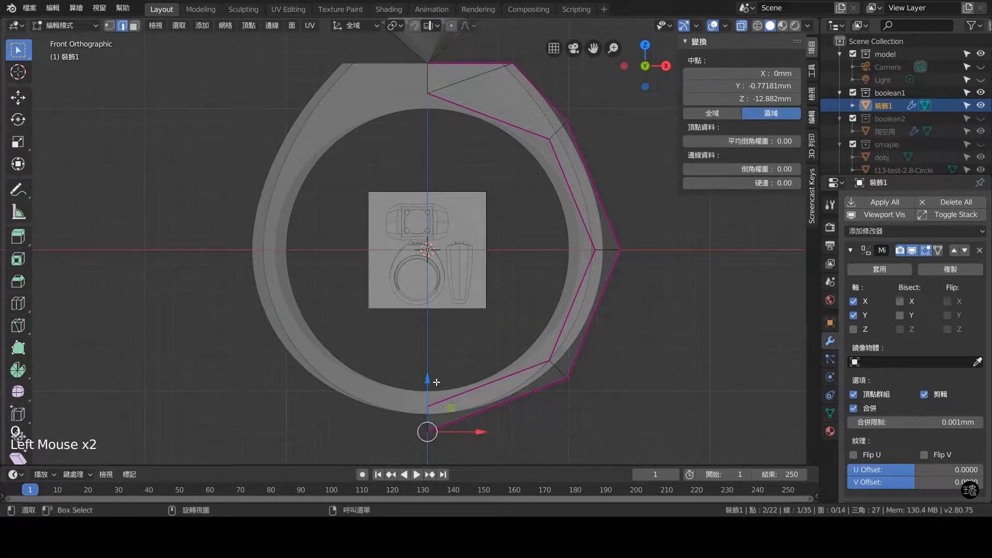
drag(436, 383, 446, 404)
- Move the lower outer corner edge of 裝飾1 slightly inward along X, and the mid-side edge about 0.37 mm inward
click(419, 350)
drag(450, 366, 450, 365)
drag(645, 432, 556, 364)
drag(618, 382, 609, 383)
drag(691, 243, 599, 229)
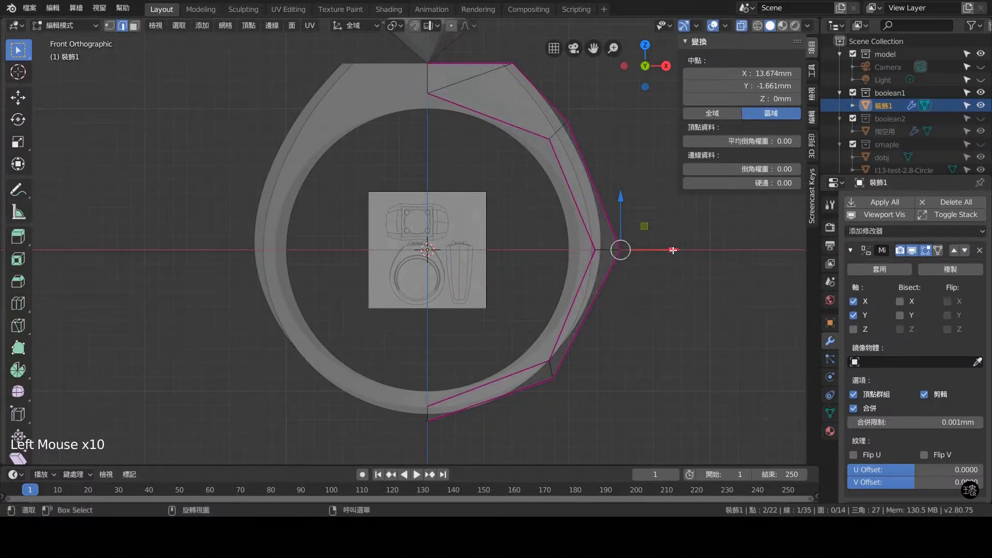
drag(672, 250, 667, 252)
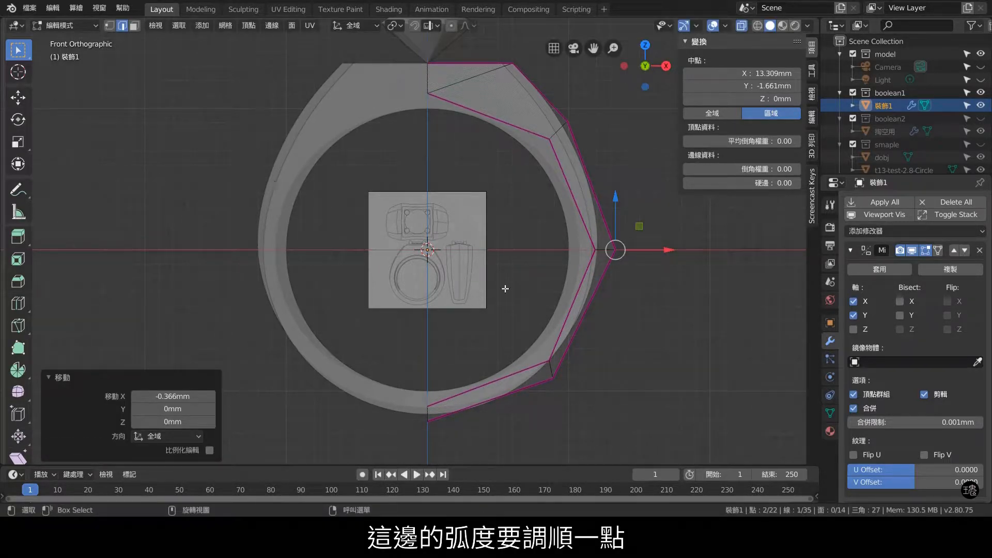
- Turn off X-ray and, in object mode, narrow 裝飾1 along Y by a factor of about 0.95
key(KP_1)
key(KP_3)
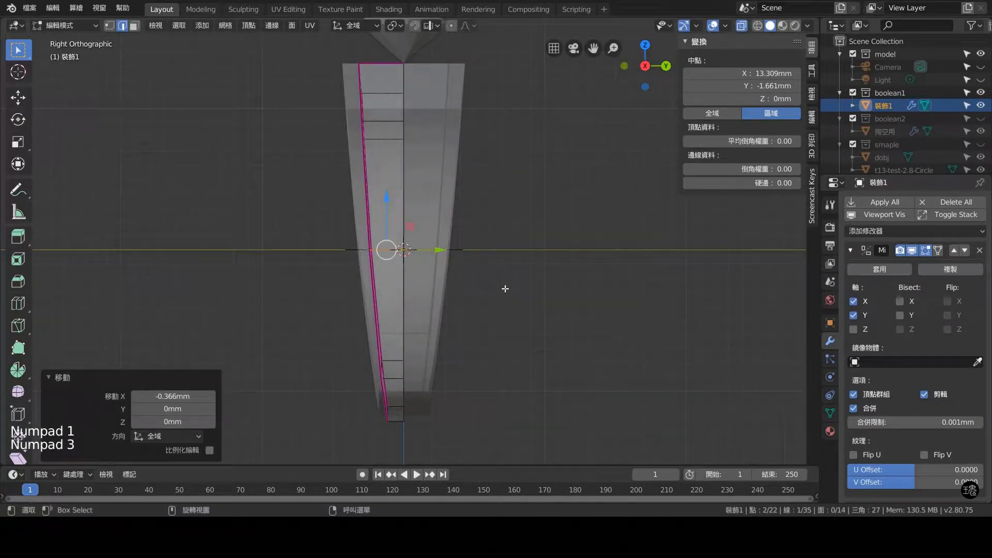
click(742, 26)
key(Tab)
middle_drag(572, 266, 733, 343)
key(Tab)
key(Tab)
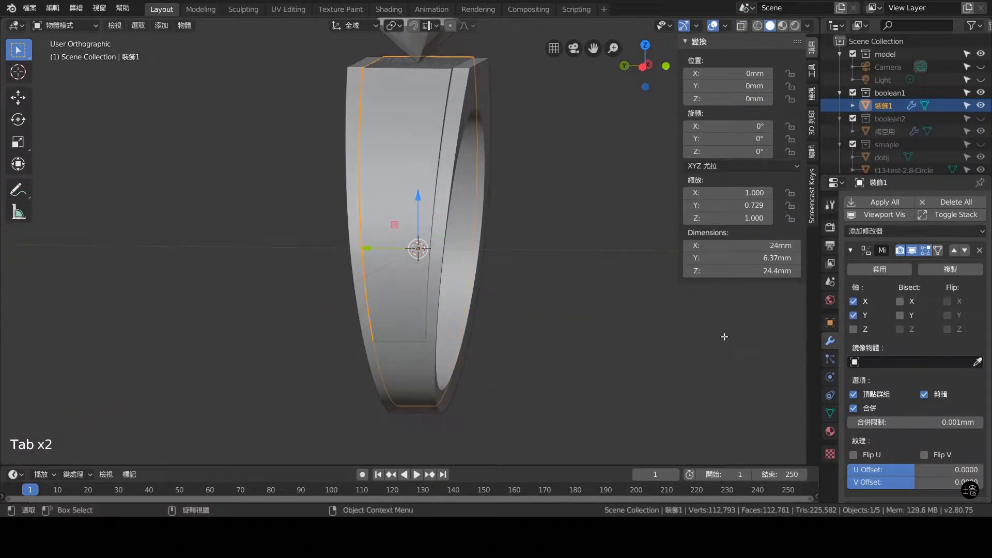
key(KP_7)
key(s)
key(y)
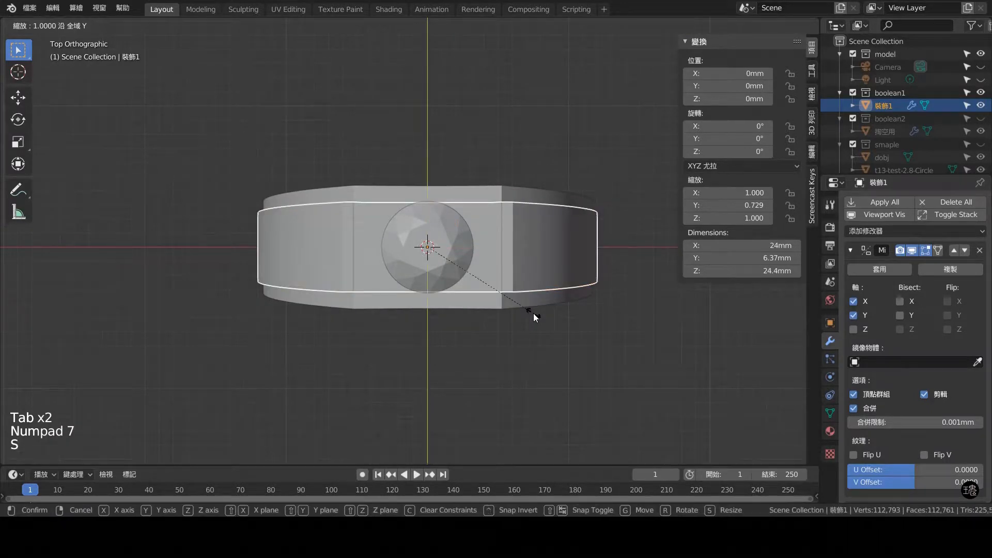
click(529, 306)
- Select the centre edge loop around the outside of 裝飾1 and set its mean crease to 1.00
key(KP_1)
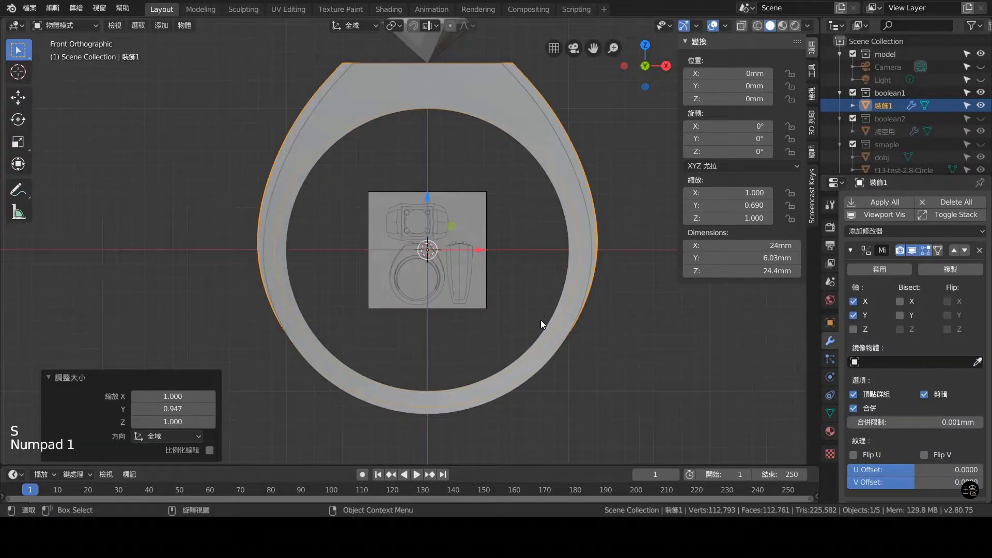
key(KP_3)
key(Tab)
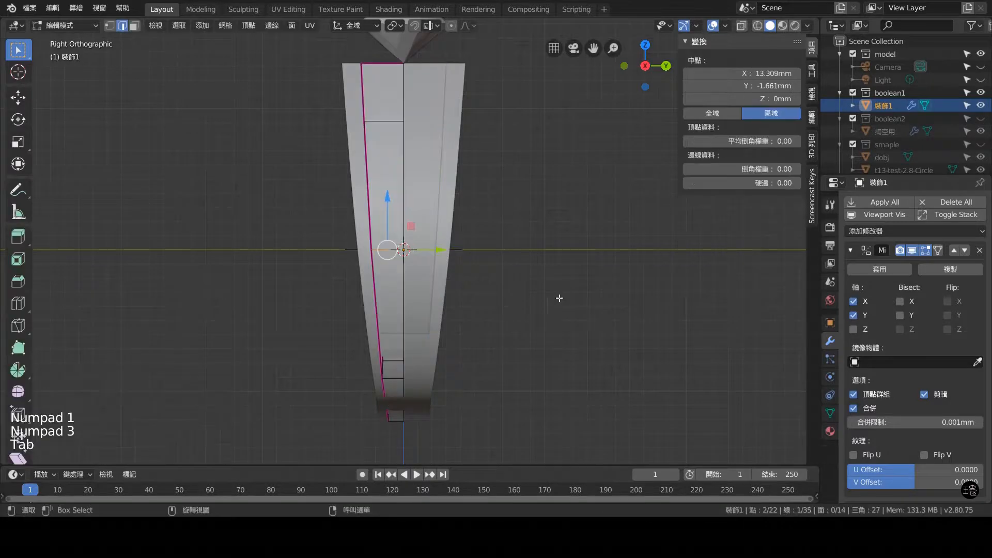
middle_drag(558, 297, 480, 165)
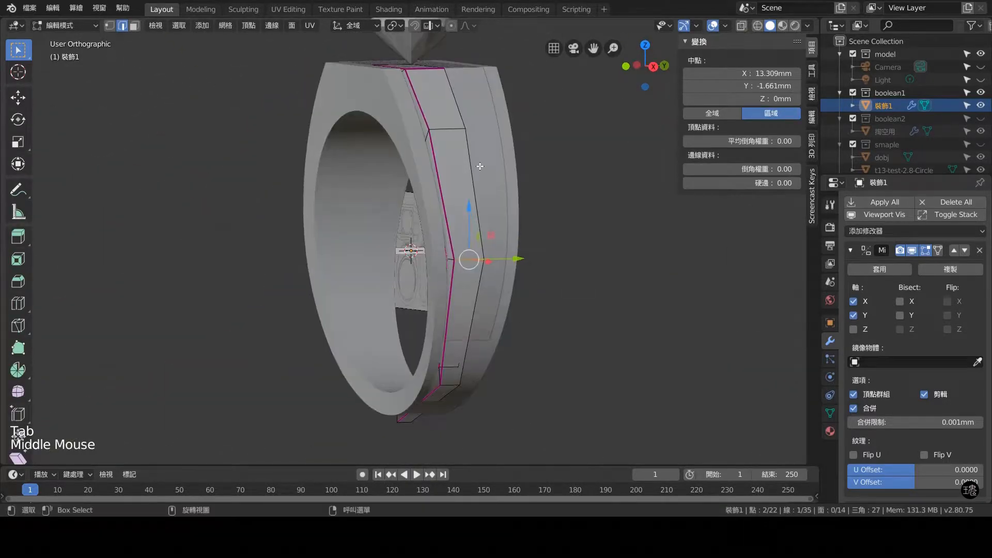
alt+click(471, 153)
middle_drag(518, 231, 602, 257)
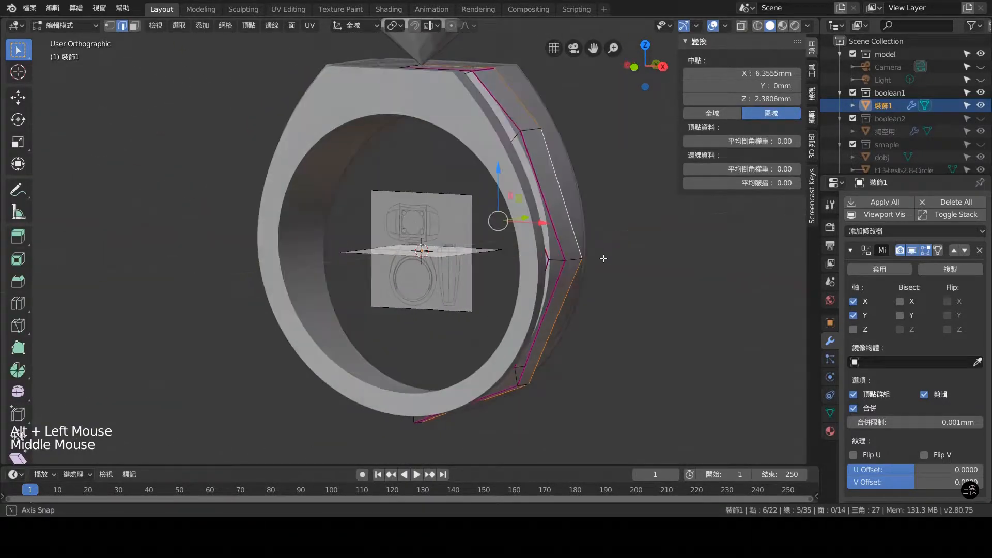
drag(744, 183, 903, 186)
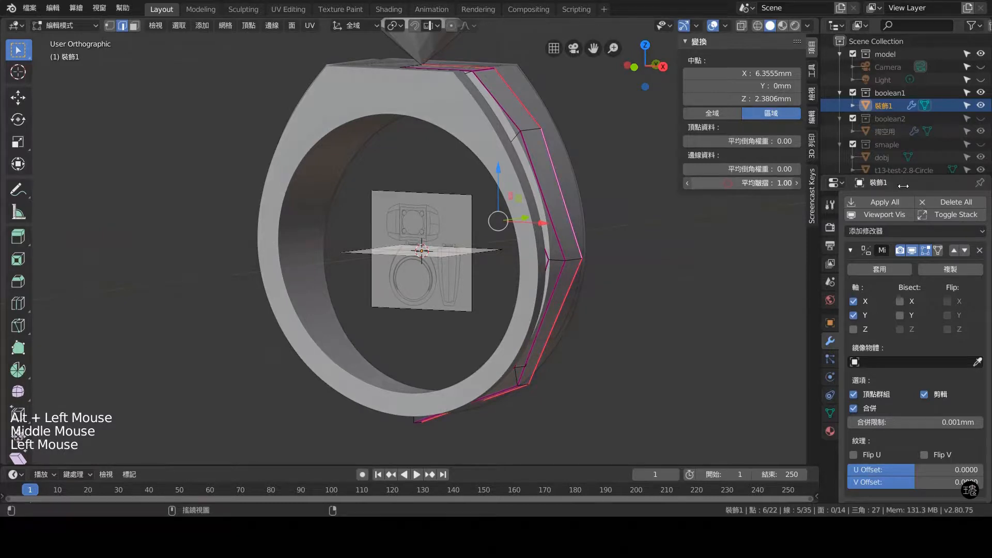
click(585, 304)
- Select the three side edges of the outer centre line and pull them outward about 0.77 mm along X
middle_drag(584, 304, 648, 301)
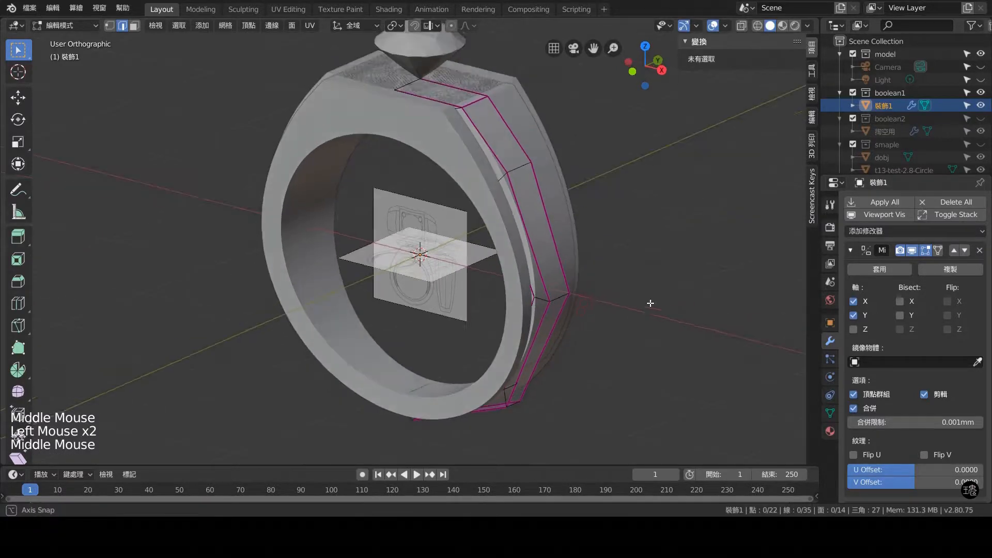
click(506, 122)
shift+click(544, 213)
middle_drag(544, 213, 549, 252)
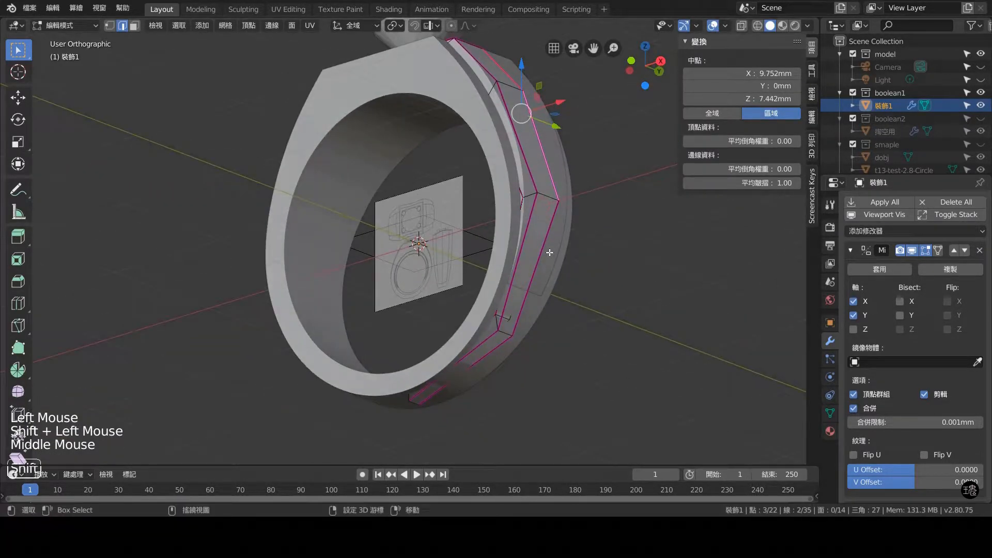
shift+click(549, 252)
middle_drag(609, 290, 588, 231)
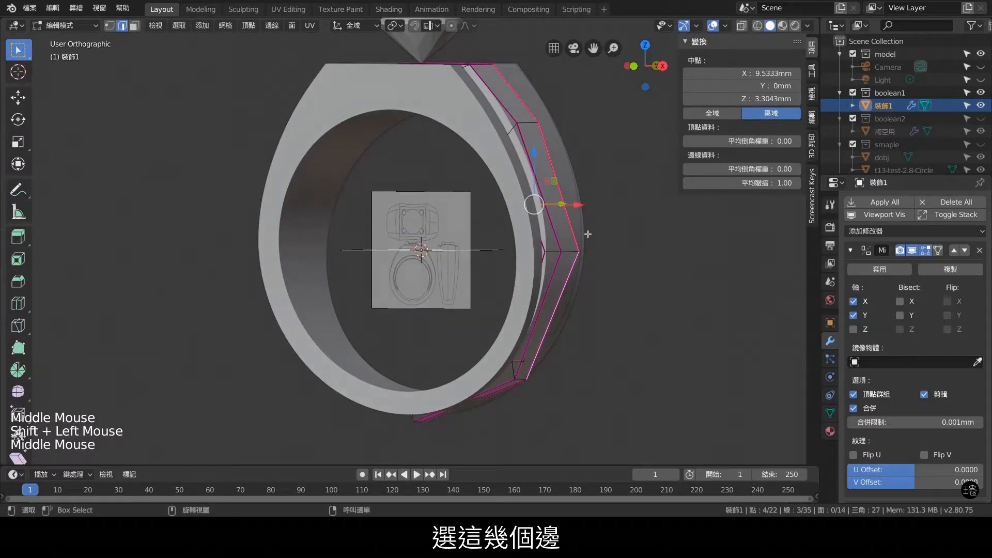
key(KP_7)
drag(613, 248, 626, 248)
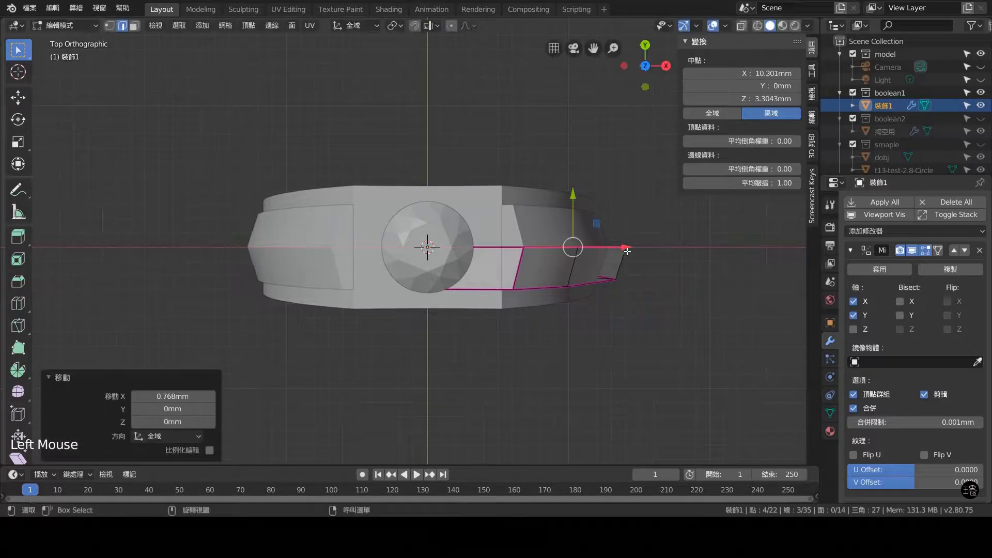
middle_drag(626, 248, 623, 304)
click(599, 250)
- Select the outer centre edge loop of 裝飾1 without its top edge and move it inward about 0.36 mm along X
key(Tab)
key(KP_1)
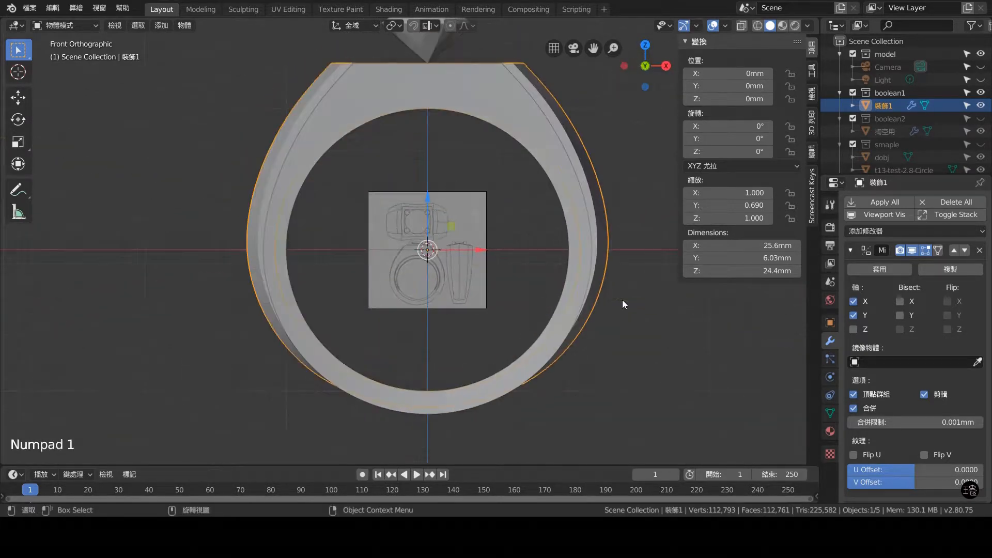
key(Tab)
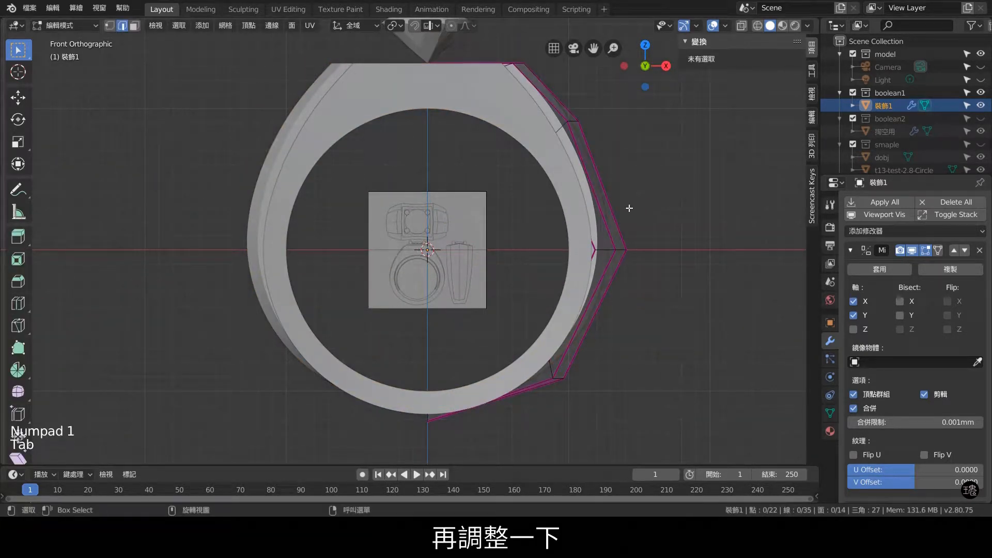
alt+click(615, 196)
middle_drag(615, 196, 472, 124)
shift+click(500, 98)
scroll(603, 272, down, 1)
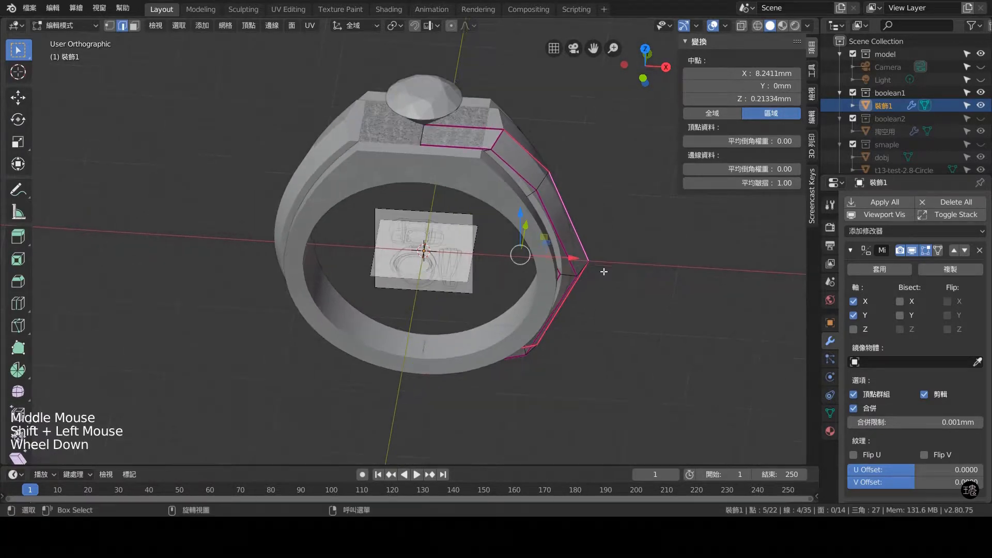
drag(562, 258, 623, 269)
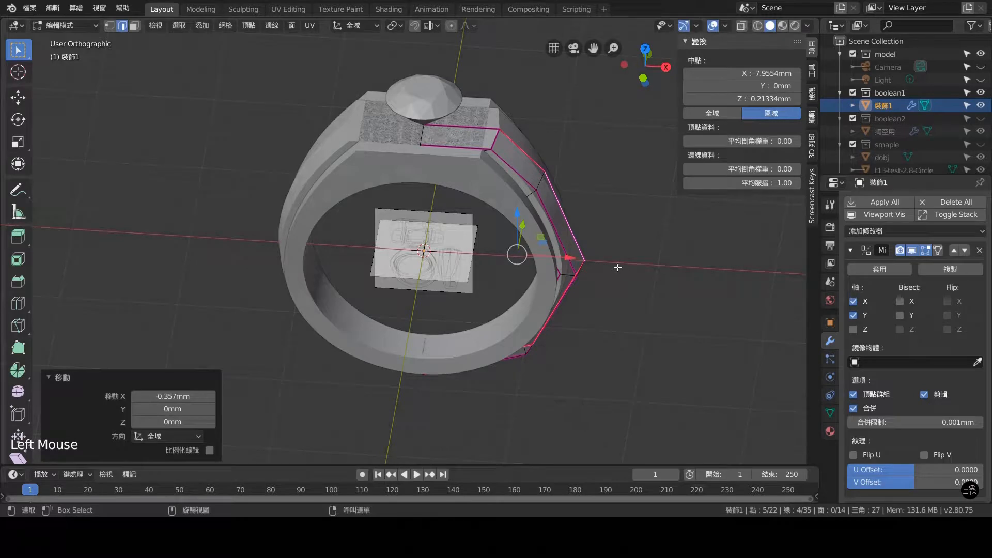
- Clear the selection, select the mid-side edge of 裝飾1 in front view, and move it inward about 0.24 mm along X
key(KP_1)
key(a)
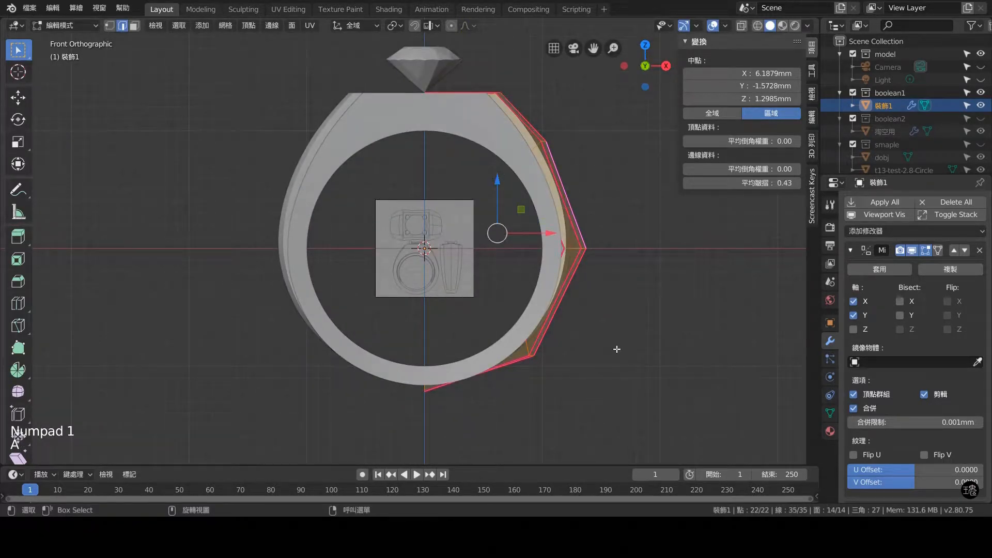
key(a)
key(a)
key(a)
scroll(573, 379, up, 2)
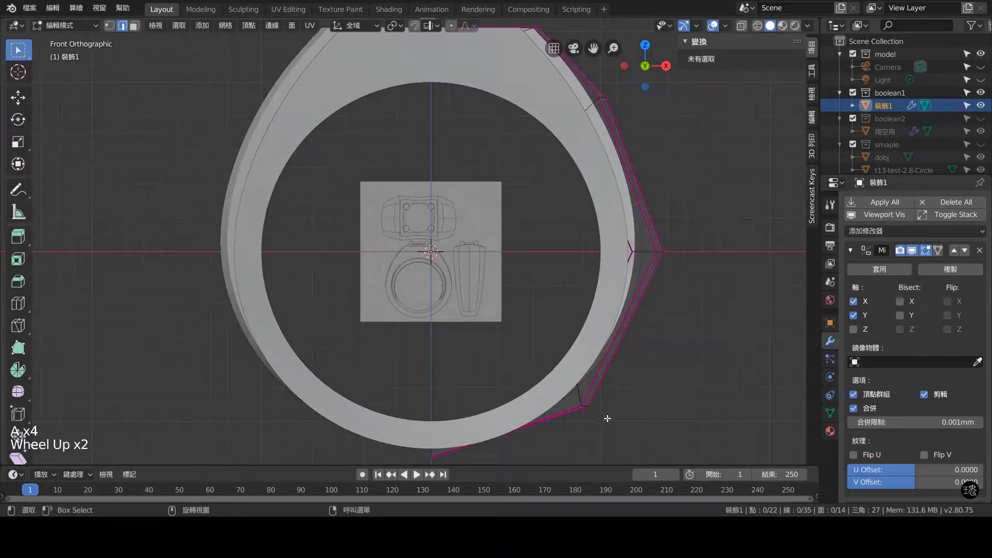
drag(607, 418, 638, 408)
click(681, 264)
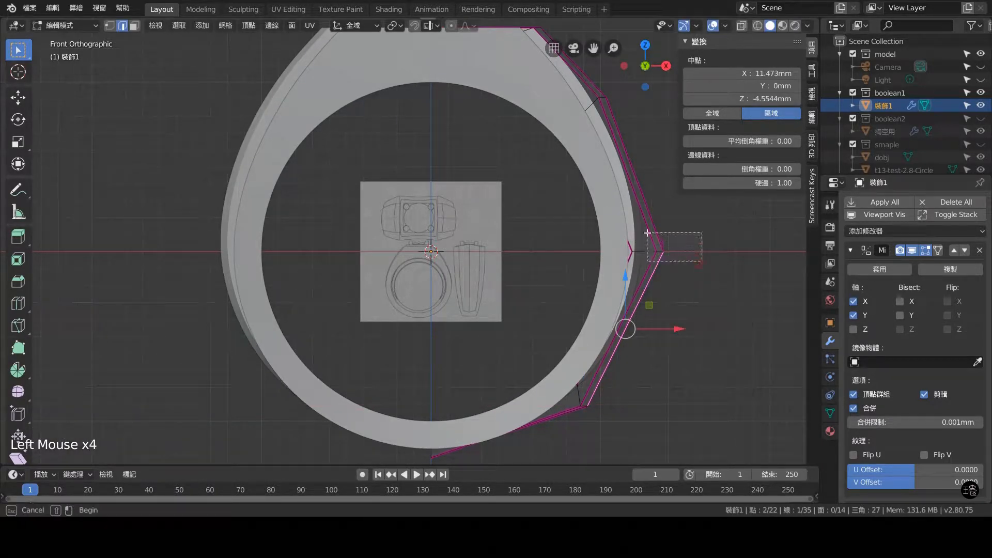
drag(647, 233, 648, 233)
drag(708, 294, 660, 239)
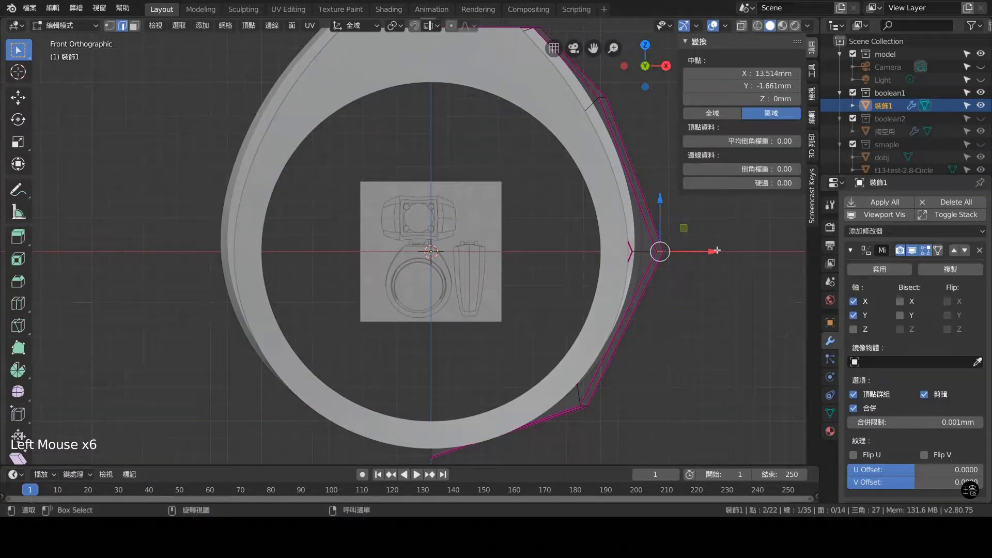
drag(717, 250, 710, 255)
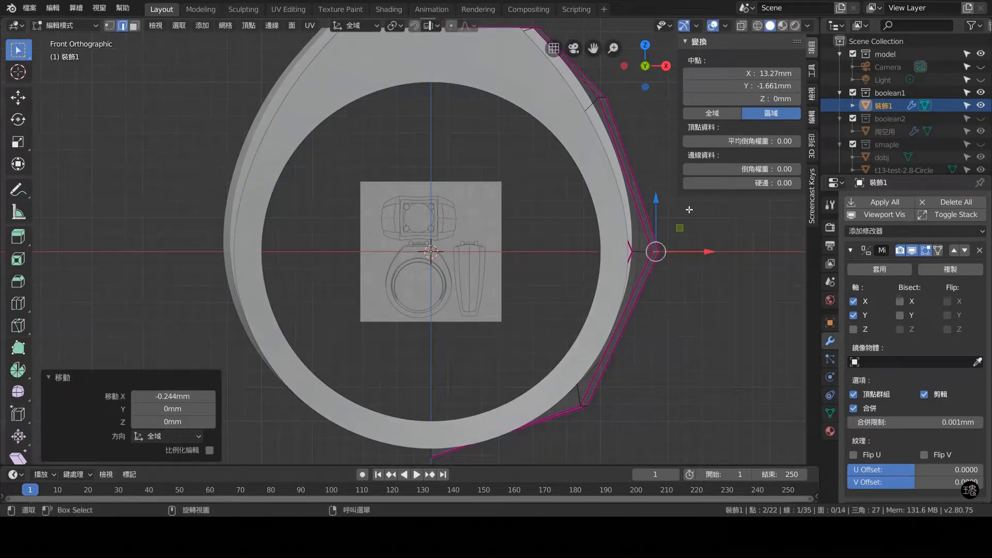
- Select the edge above the mid-side edge of 裝飾1 in front view and move it inward about 0.09 mm along X
click(645, 155)
shift+middle_drag(646, 118, 652, 188)
shift+scroll(653, 187, up, 1)
click(691, 169)
mouse_move(674, 159)
mouse_down()
mouse_move(599, 192)
mouse_move(662, 171)
mouse_up()
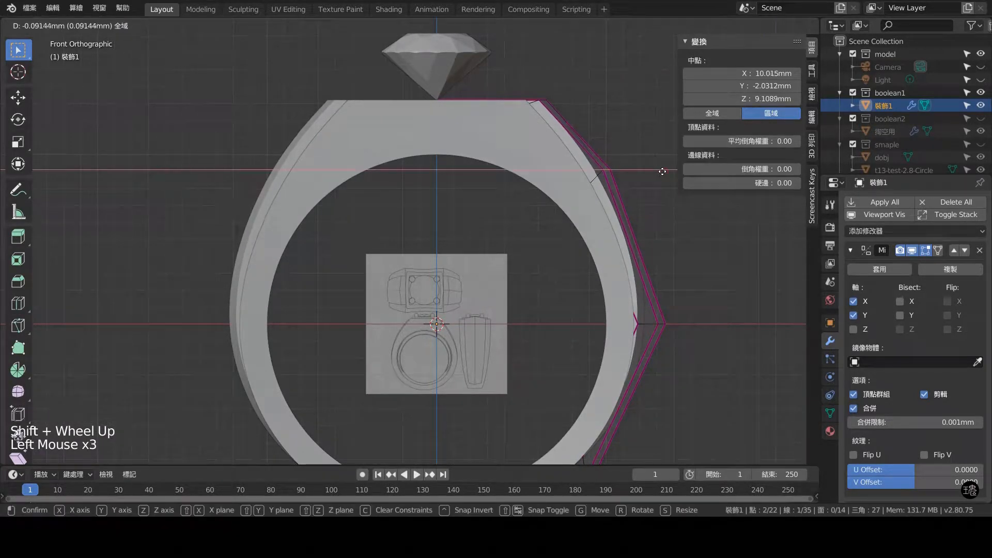
click(662, 171)
- Select the centre-line vertex at the upper shoulder corner of 裝飾1, raise it slightly along Z, and return to Object Mode
middle_drag(662, 172, 508, 139)
click(582, 110)
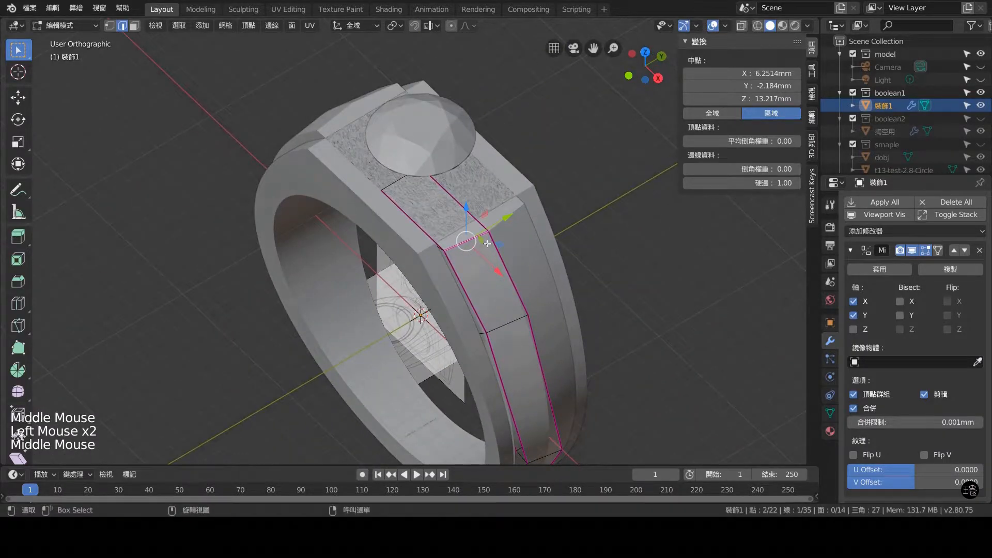
click(503, 236)
key(1)
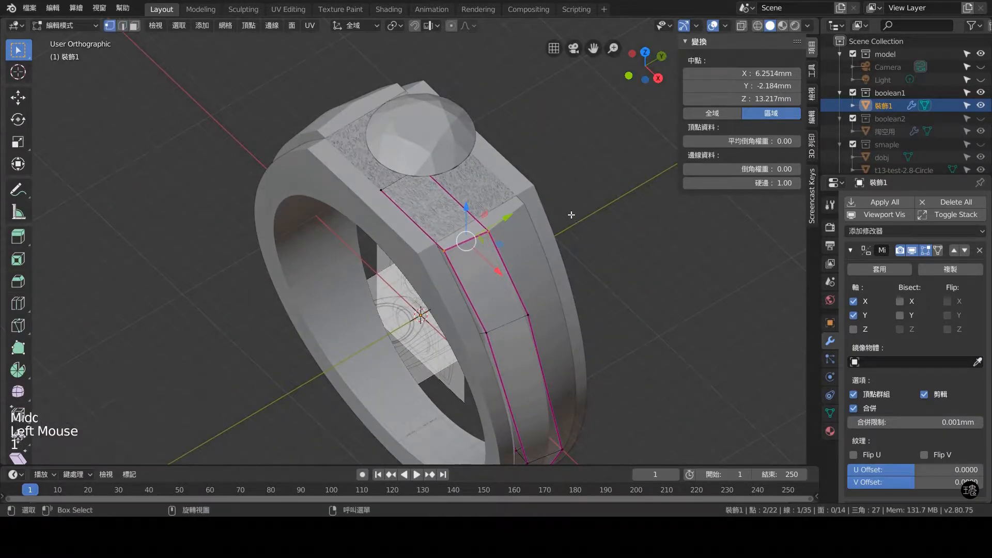
click(497, 232)
click(496, 234)
middle_drag(520, 259, 627, 200)
drag(543, 63, 542, 52)
middle_drag(634, 165, 428, 170)
scroll(428, 170, down, 2)
key(Tab)
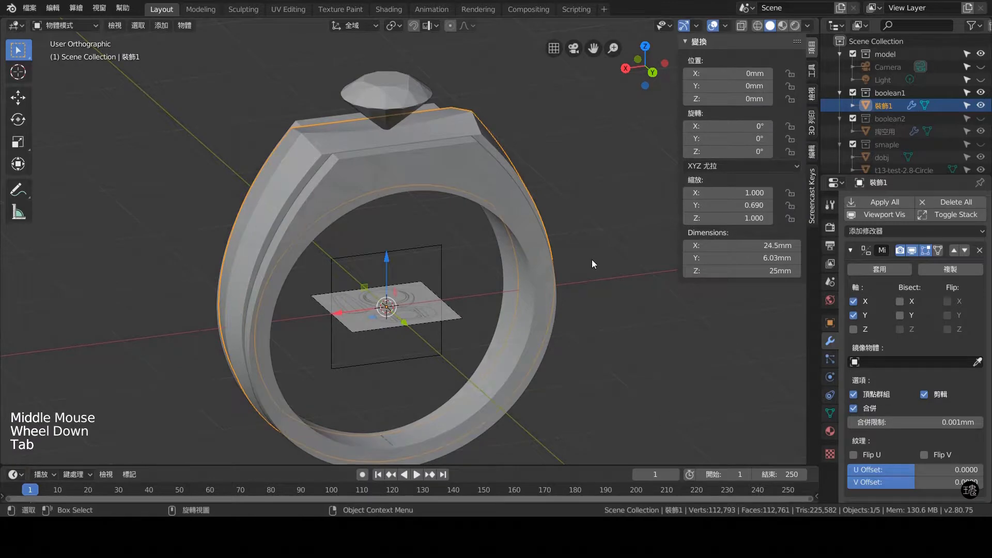
- Select 裝飾1 together with the ring band and join them with a non-destructive Bool Tool union on the band
key(KP_1)
scroll(592, 275, down, 2)
shift+middle_drag(592, 275, 557, 287)
scroll(480, 277, up, 4)
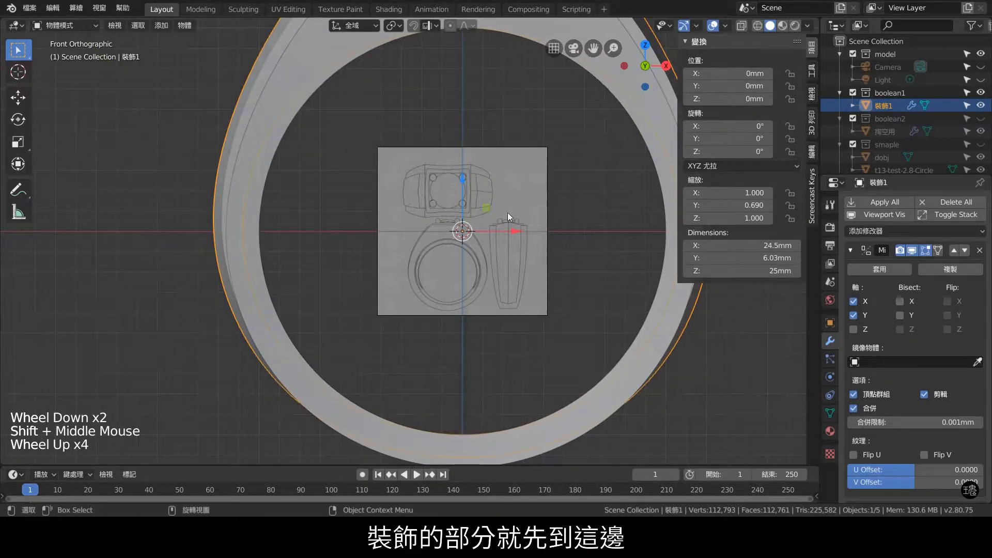
middle_drag(508, 213, 491, 296)
scroll(492, 285, down, 3)
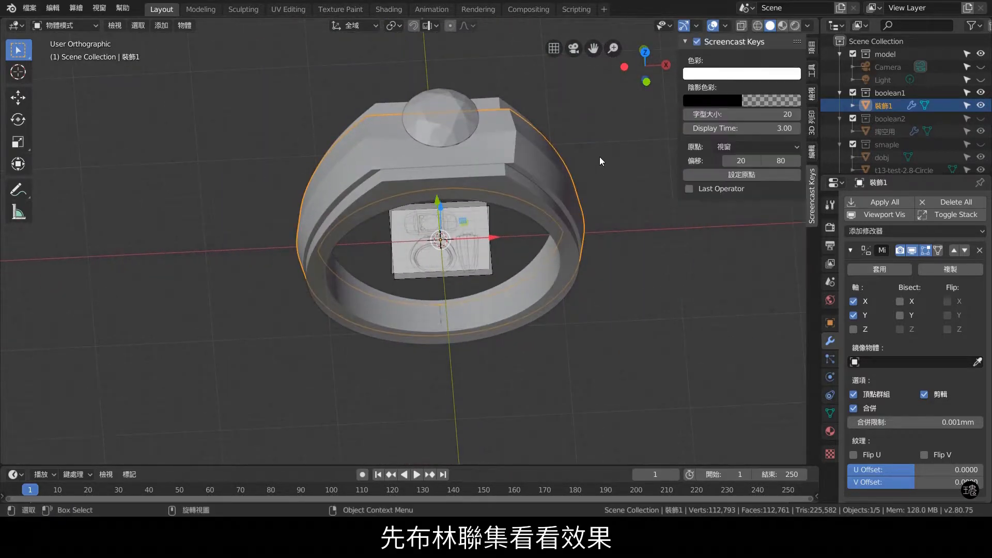
click(556, 98)
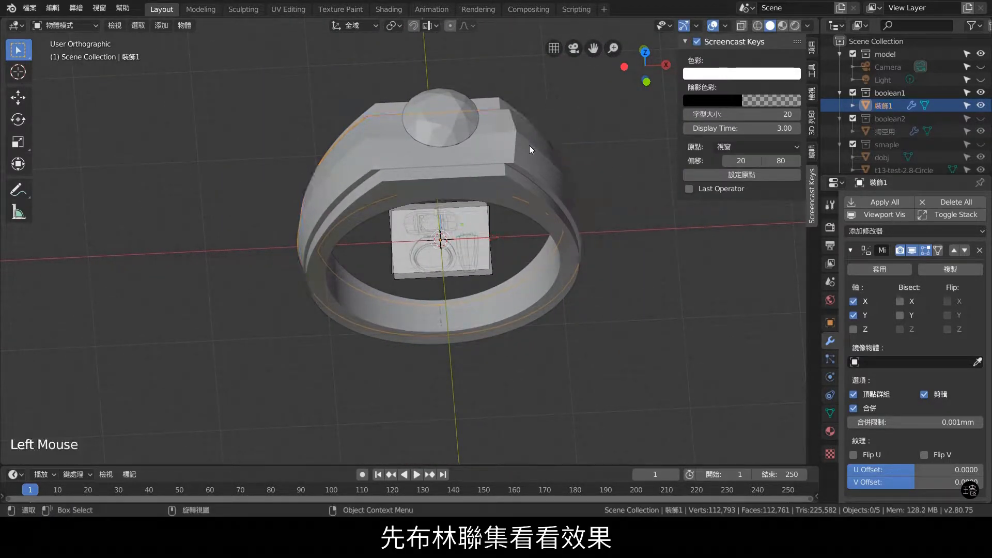
shift+click(463, 178)
key(ctrl+KP_Add)
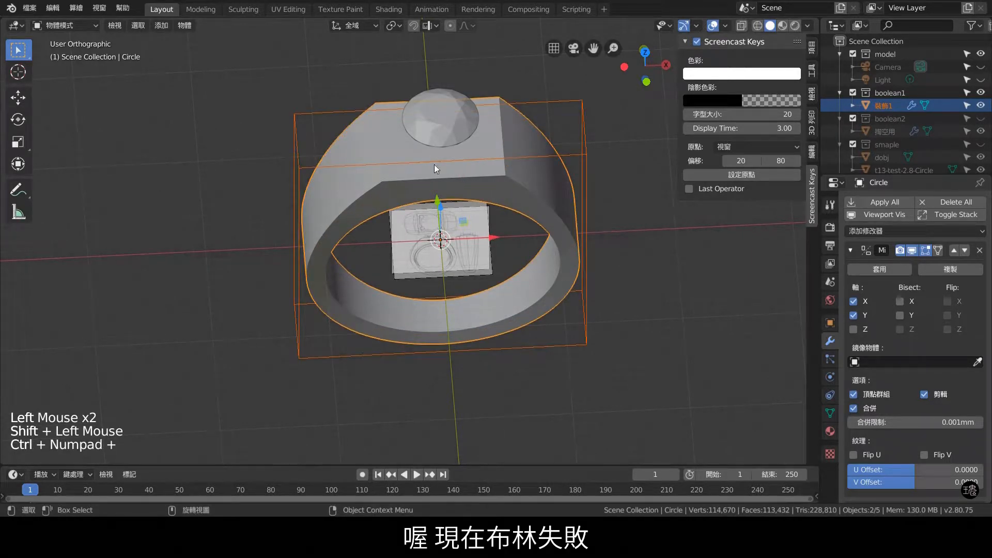
- Examine the union around the ring's top, select only the band Circle, and enter Edit Mode
key(KP_1)
shift+middle_drag(442, 144, 442, 218)
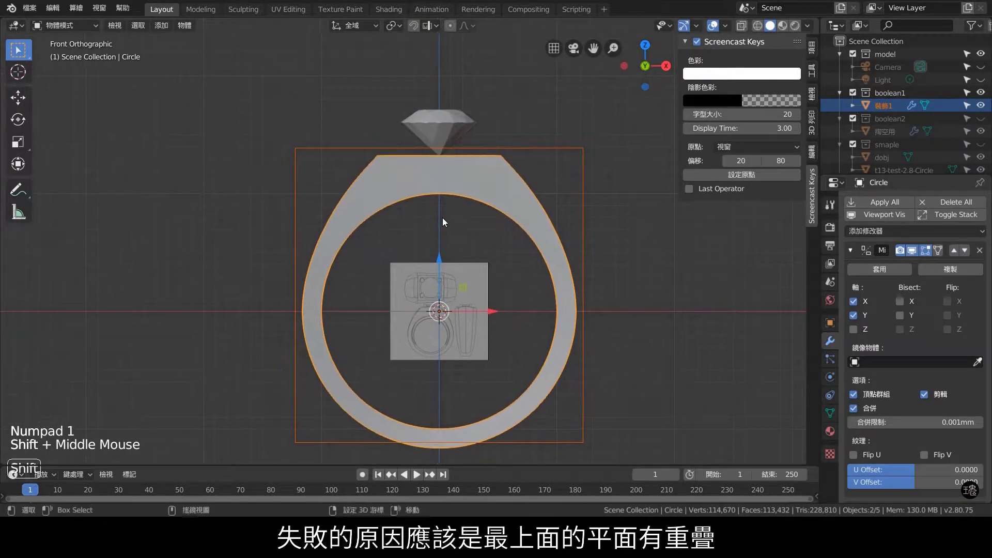
middle_drag(439, 165, 485, 226)
scroll(440, 235, down, 1)
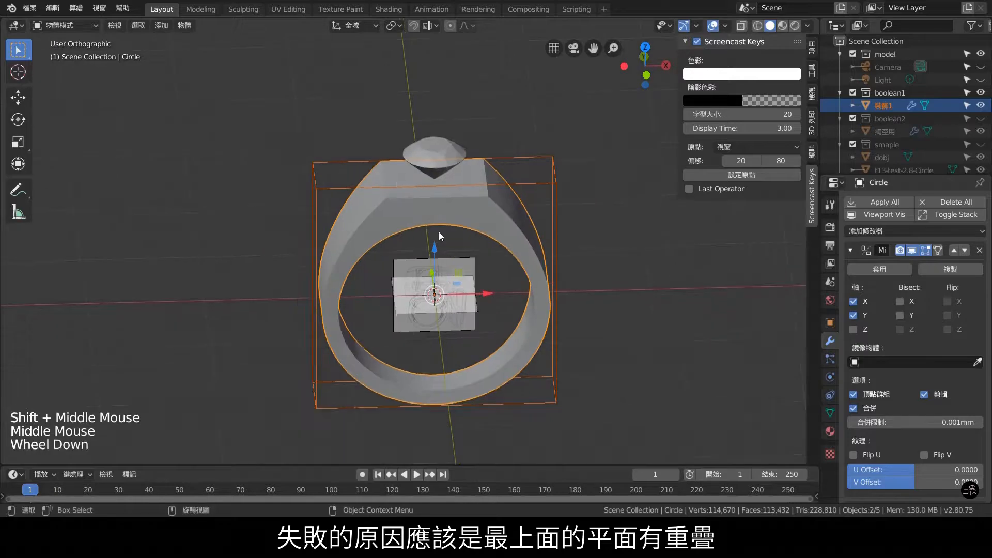
key(KP_1)
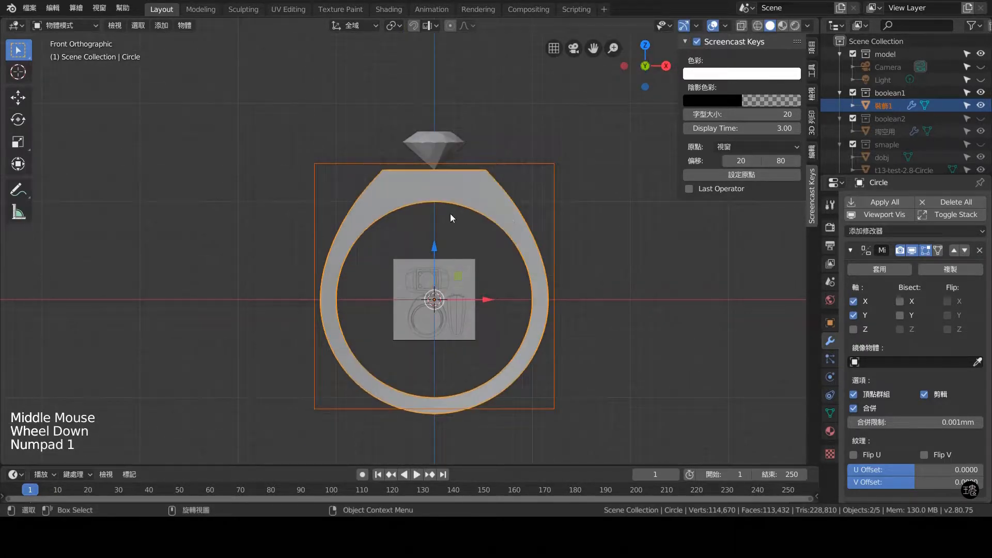
click(519, 190)
click(528, 173)
middle_drag(528, 173, 552, 228)
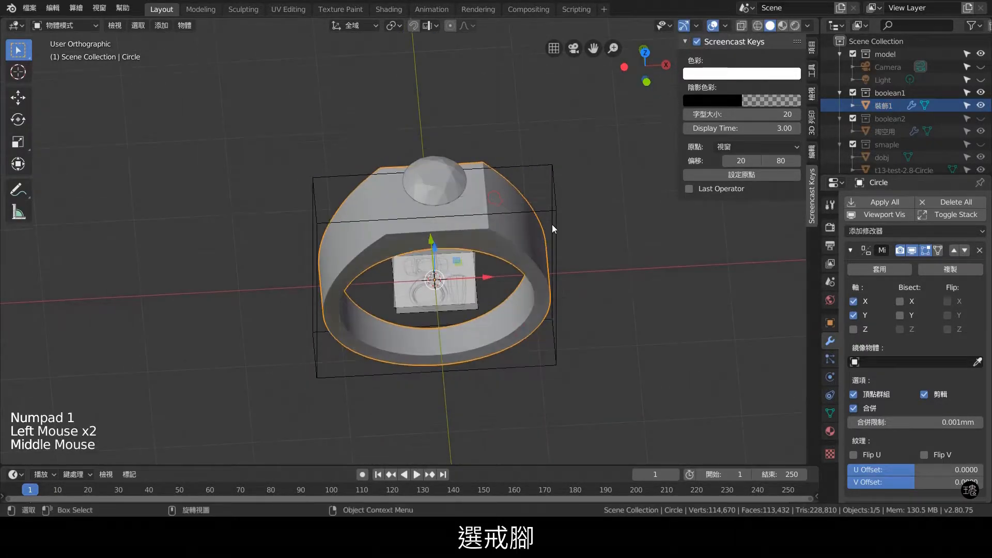
key(Tab)
- With X-ray on in front view, select the vertices of the band's flat top face; collapse its Mirror and Subdivision modifier settings
key(KP_1)
scroll(483, 194, up, 2)
shift+middle_drag(483, 194, 542, 297)
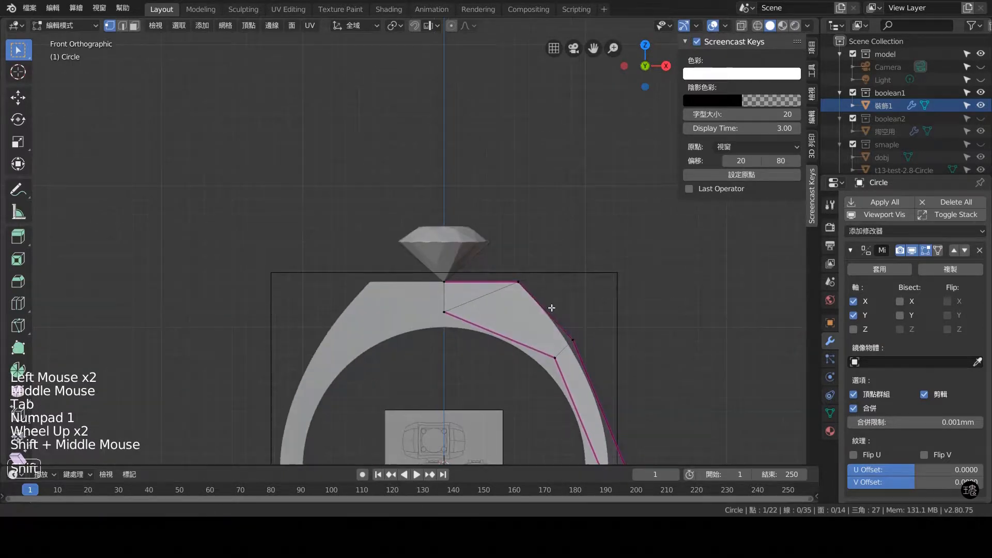
click(542, 297)
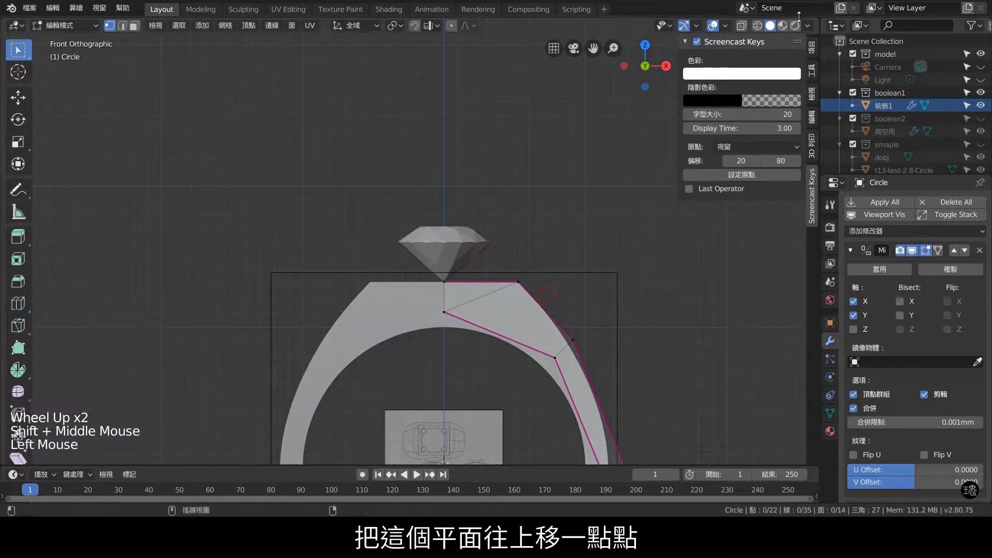
click(742, 25)
drag(562, 304, 393, 278)
click(850, 250)
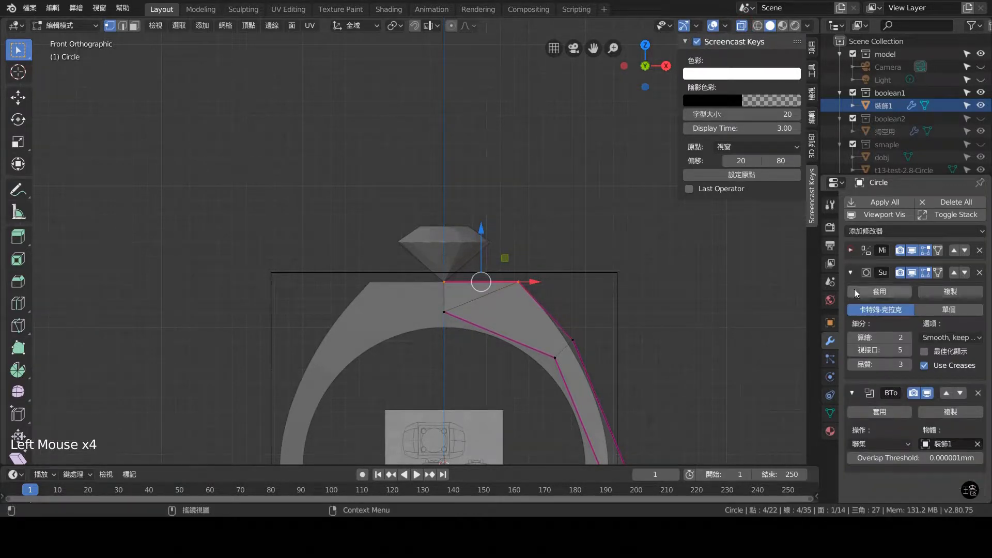
click(851, 273)
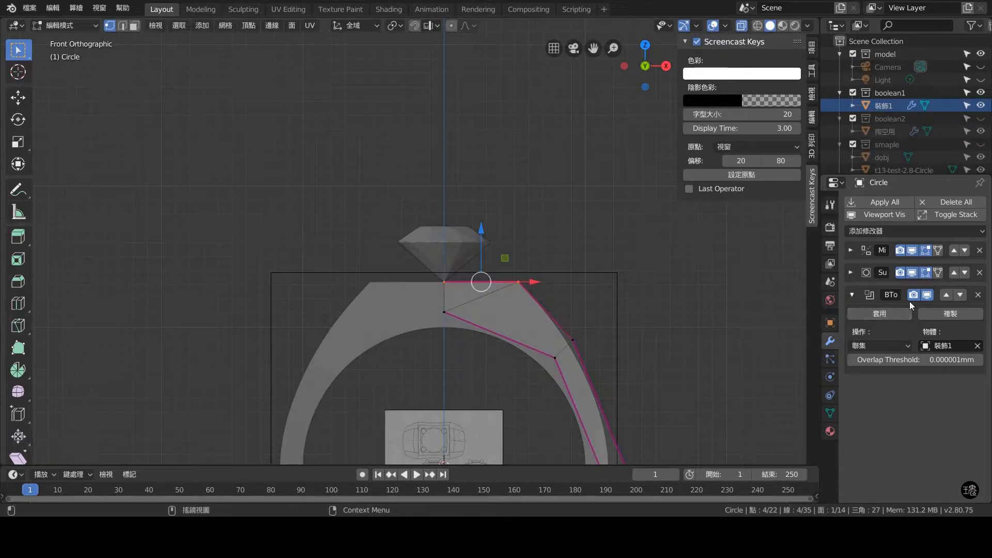
- Move the band's selected top face up 0.001 mm along Z
scroll(484, 287, up, 3)
shift+middle_drag(594, 287, 594, 200)
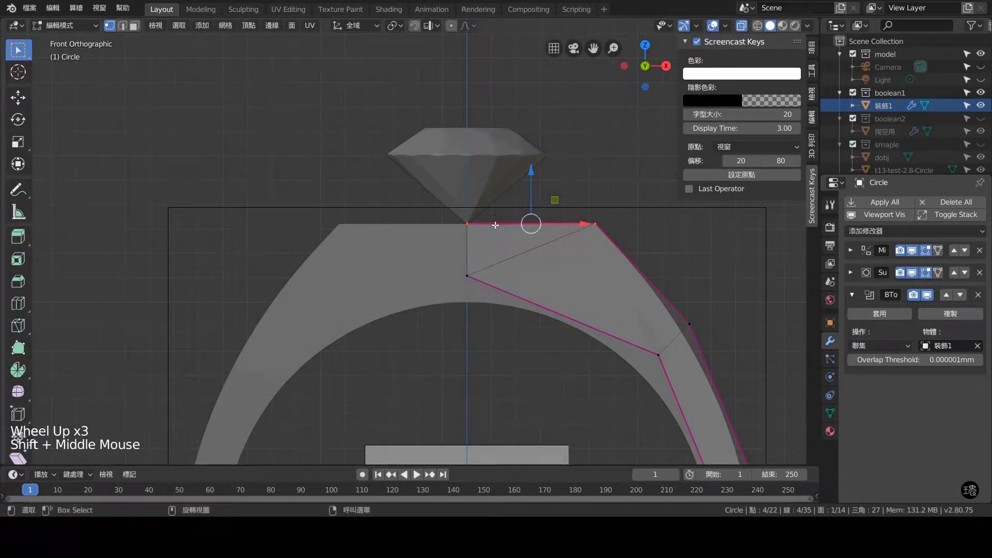
drag(532, 170, 531, 169)
click(149, 422)
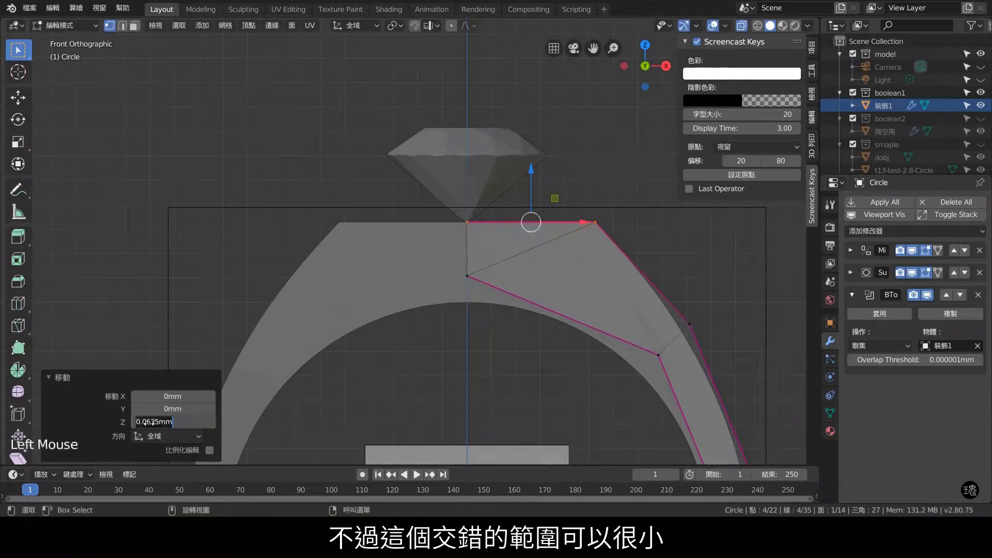
text(0.00)
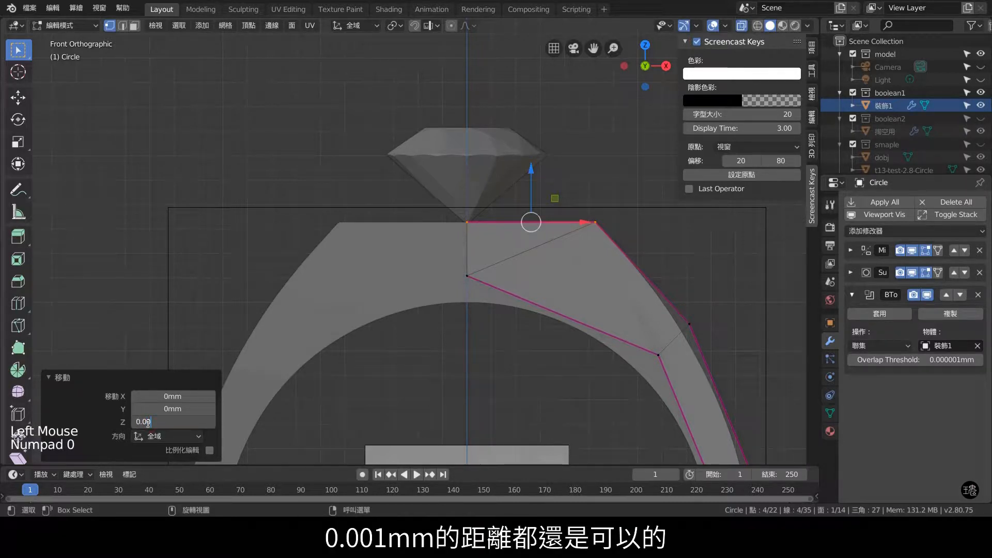
text(1)
key(Return)
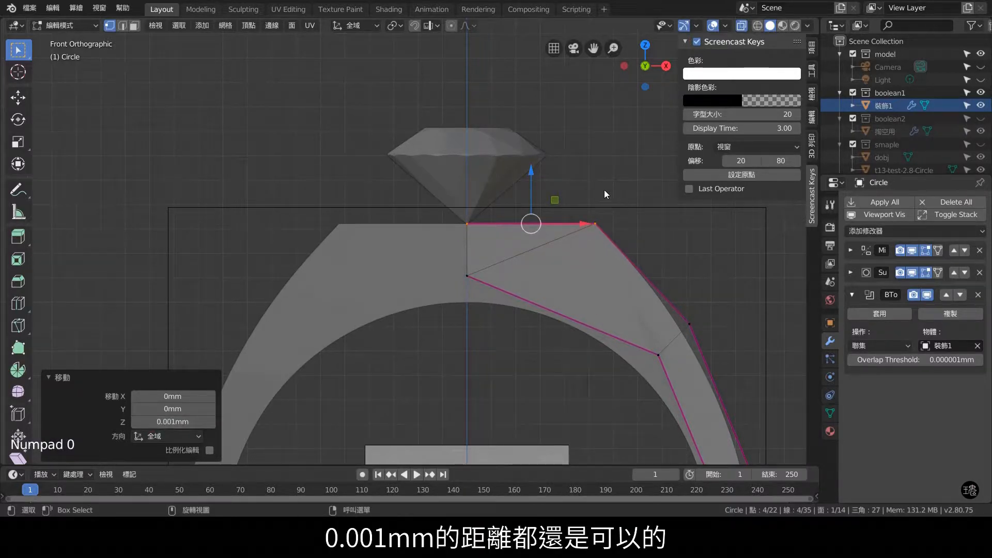
- Return to Object Mode, clear the selection, turn X-ray off, and inspect the union at the ring's top
click(589, 161)
middle_drag(589, 161, 596, 175)
key(Tab)
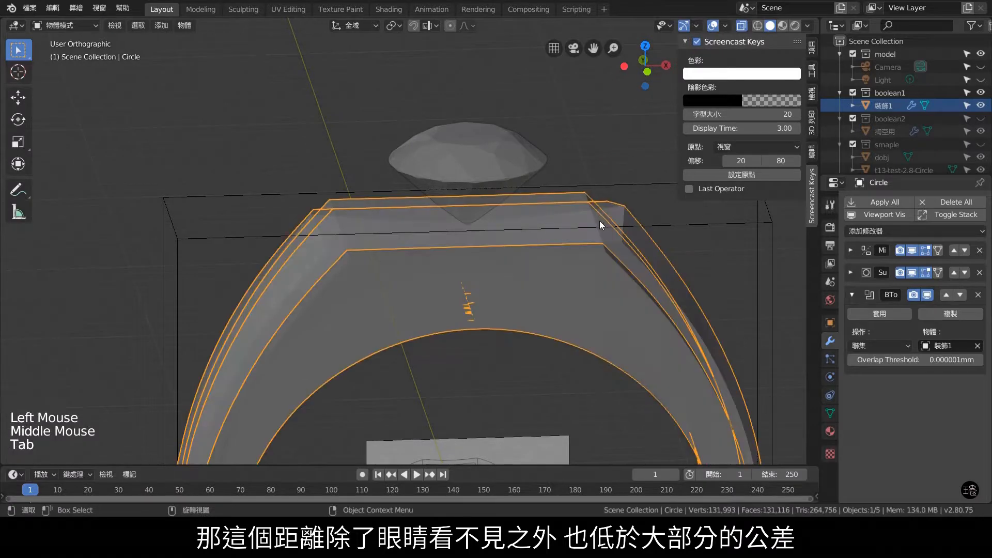
middle_drag(599, 221, 574, 207)
click(588, 111)
click(742, 25)
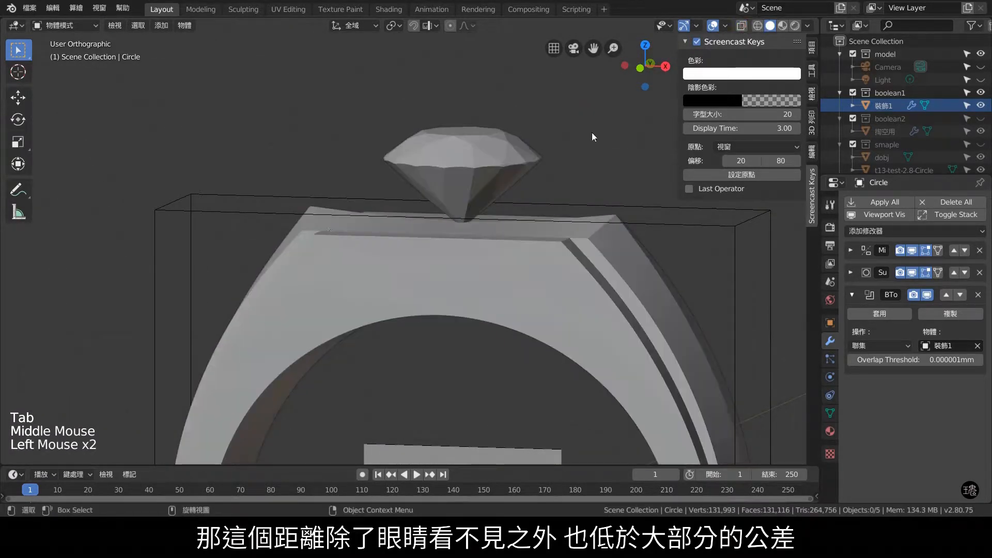
middle_drag(591, 132, 372, 262)
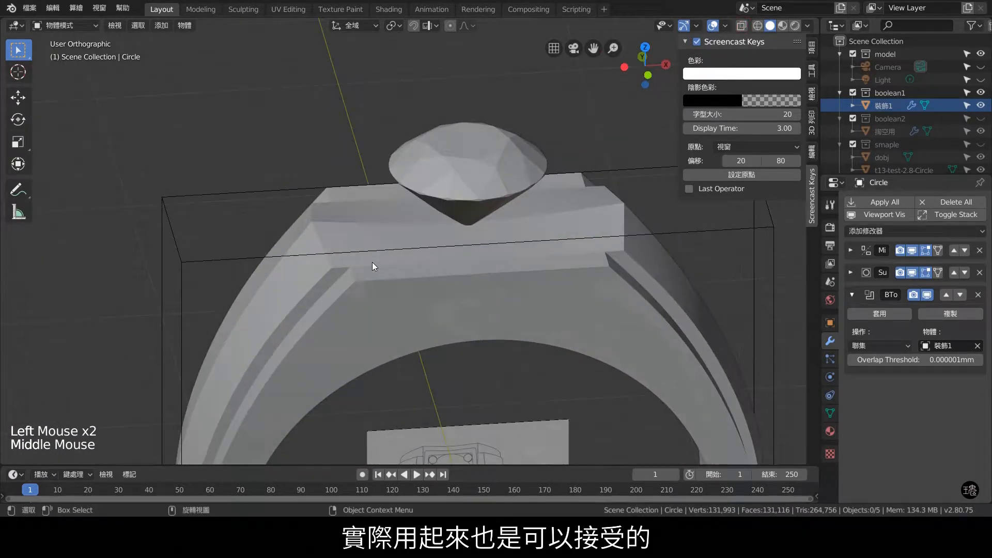
- Enter Edit Mode on the ring band and select its flat top face beneath the main stone in face mode
key(KP_1)
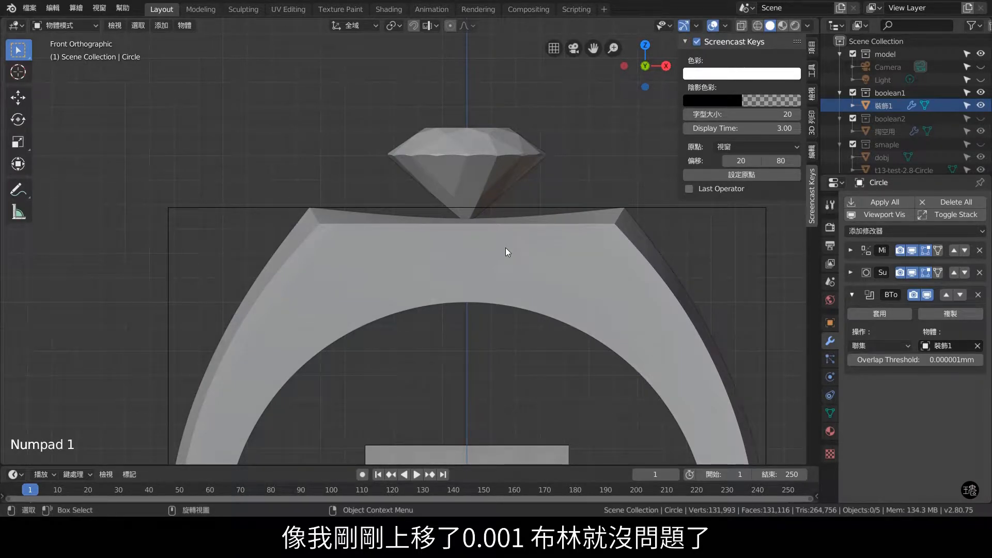
scroll(503, 306, down, 2)
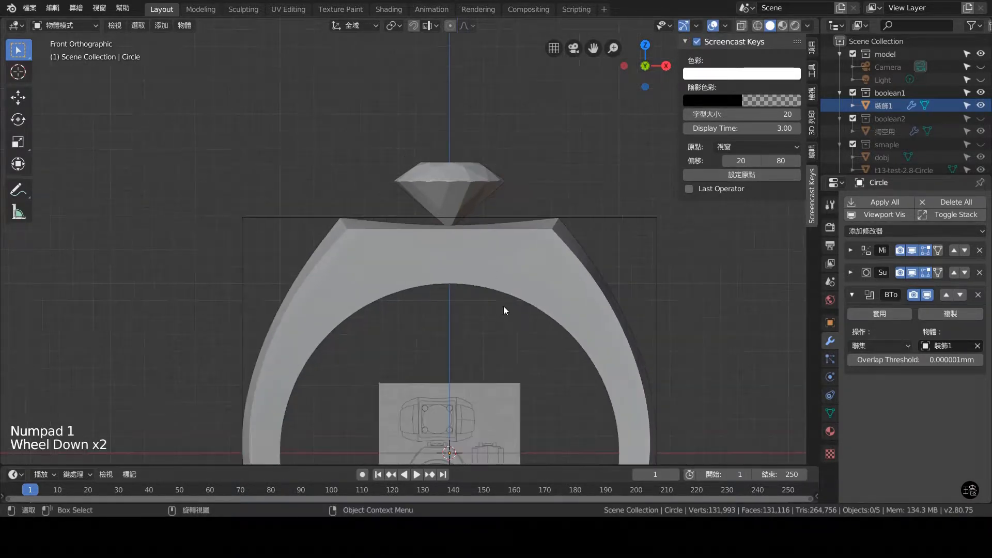
shift+middle_drag(504, 349, 520, 250)
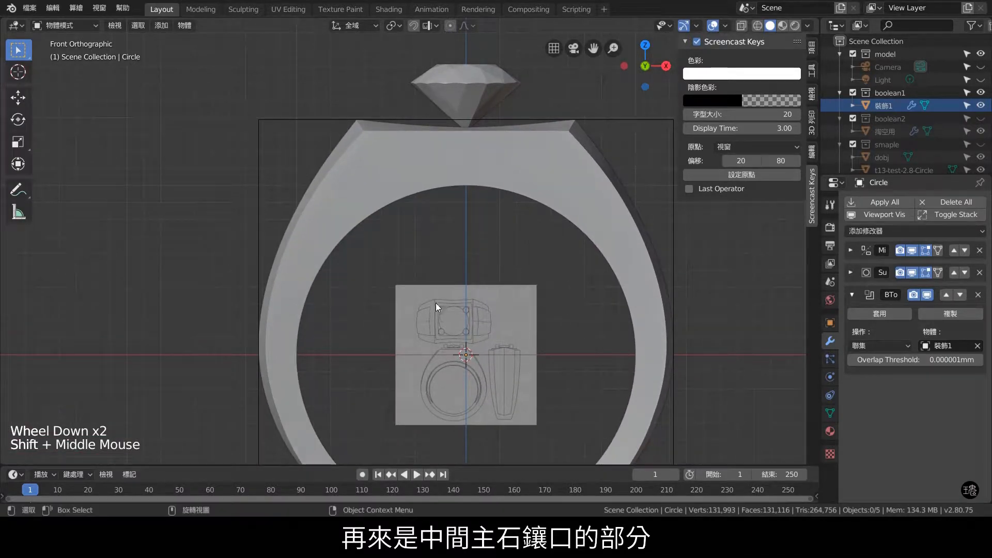
shift+middle_drag(467, 294, 495, 349)
scroll(615, 272, up, 1)
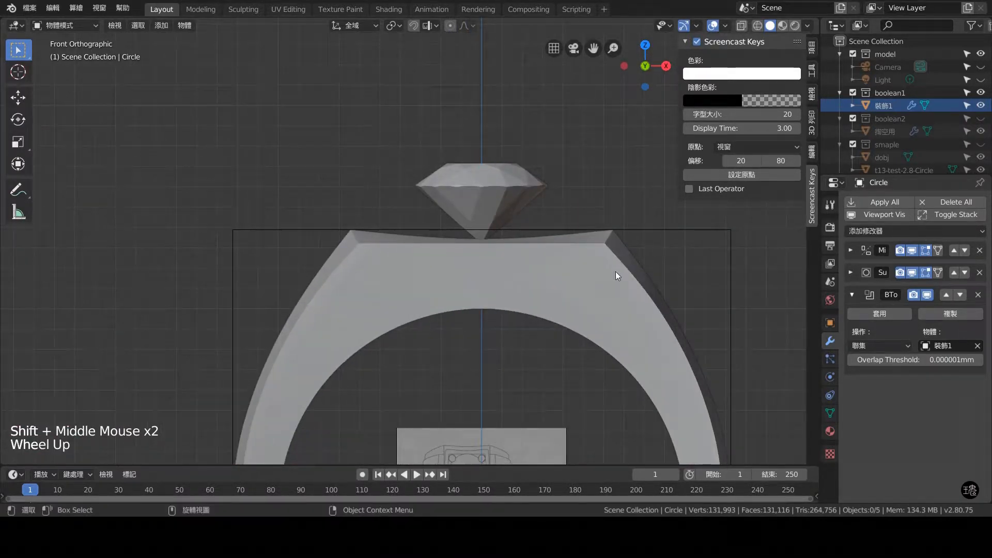
middle_drag(616, 272, 593, 332)
scroll(594, 332, down, 1)
click(602, 330)
key(Tab)
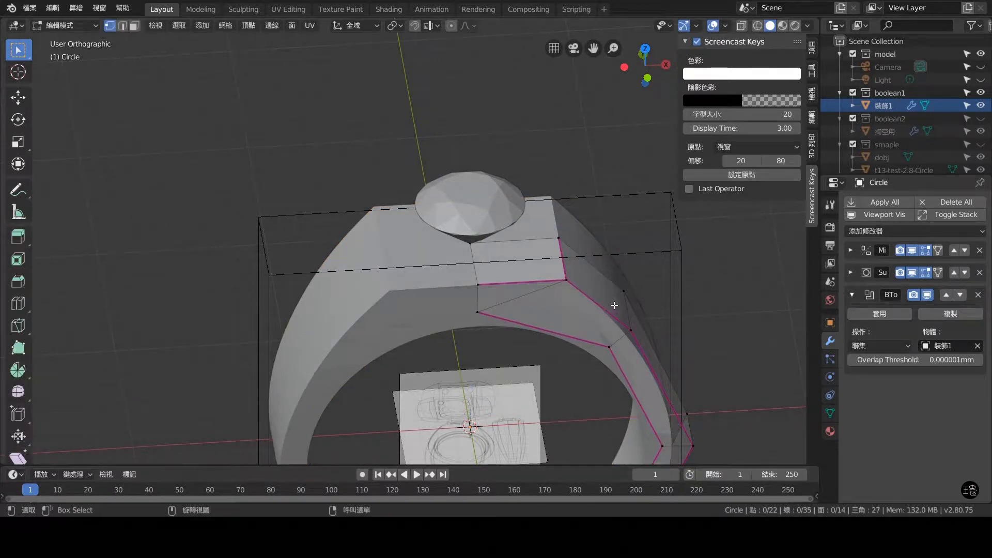
key(3)
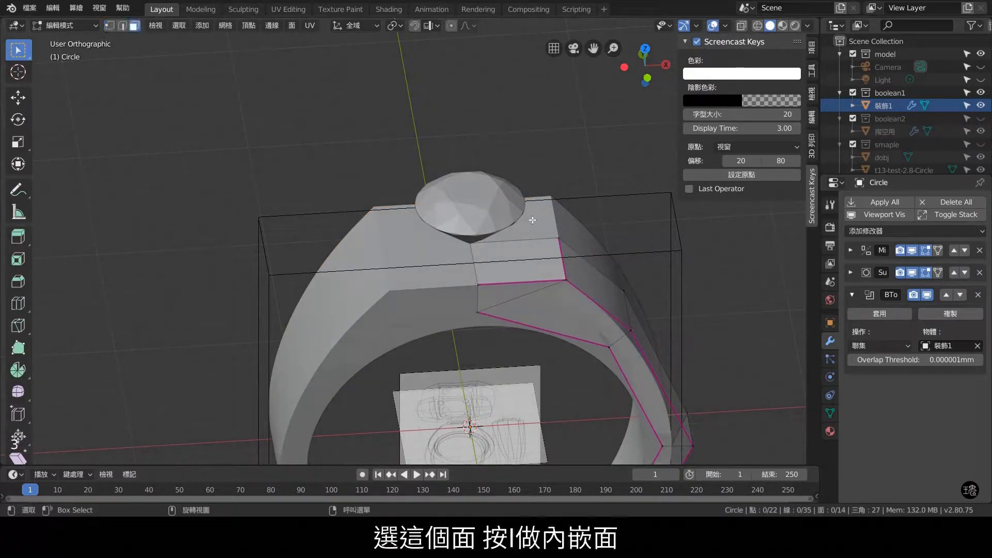
click(535, 260)
- Inset the selected top face with a thickness of 0.6 mm and the boundary option off
middle_drag(535, 260, 581, 305)
key(i)
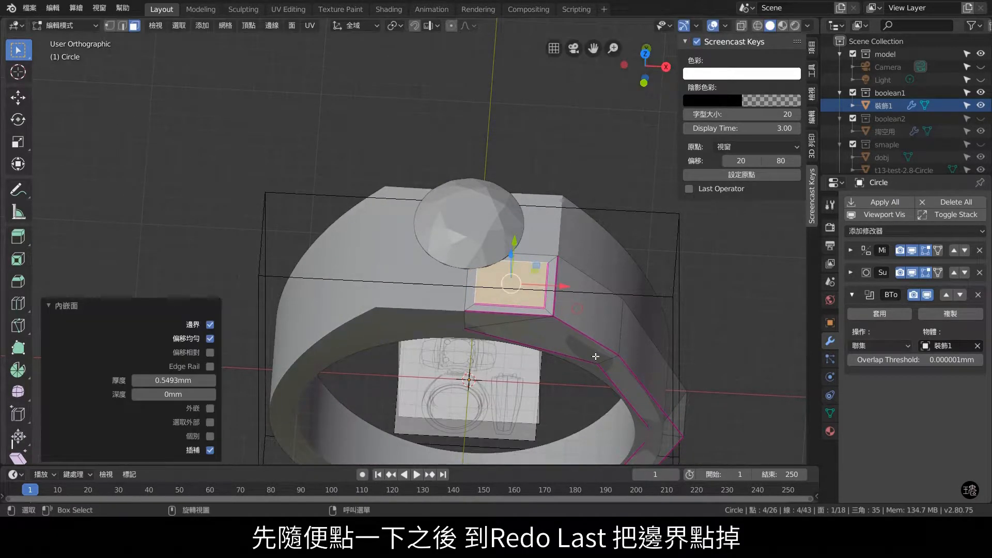
click(210, 325)
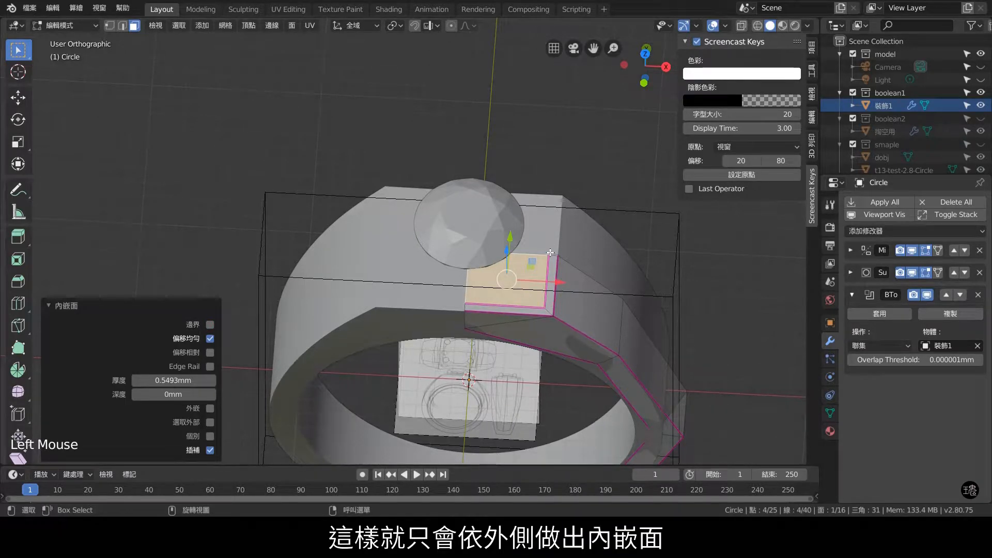
scroll(596, 284, up, 1)
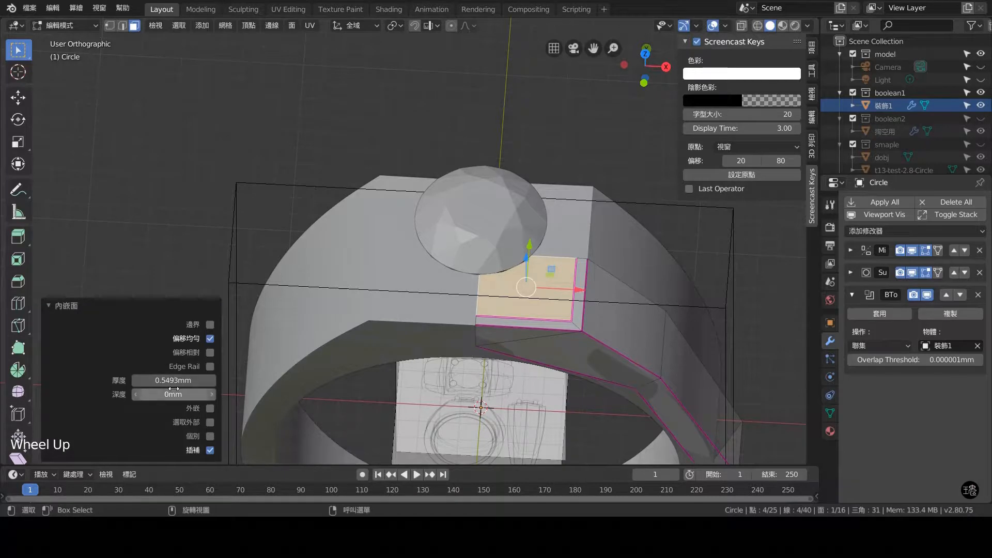
click(203, 383)
text(0.6)
key(Return)
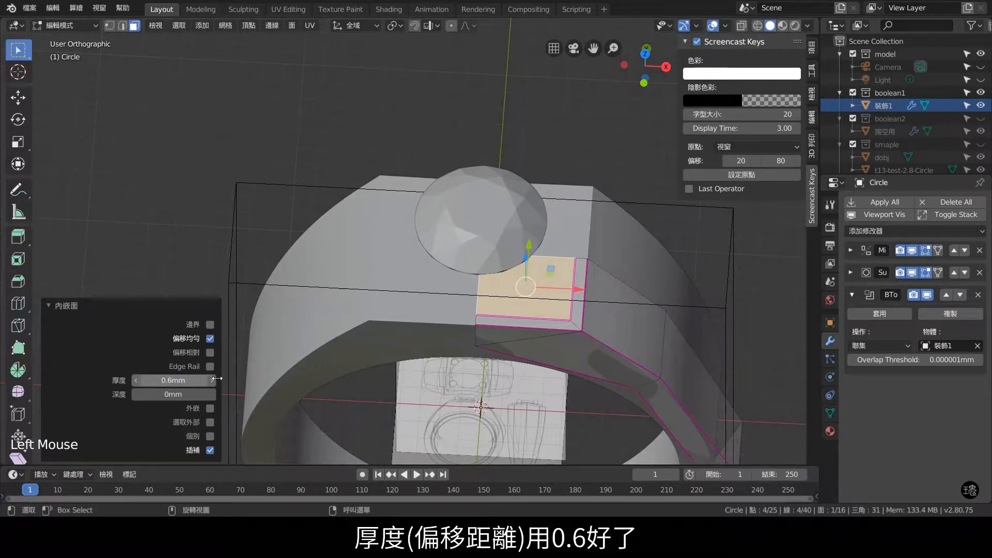
middle_drag(625, 262, 642, 294)
key(KP_7)
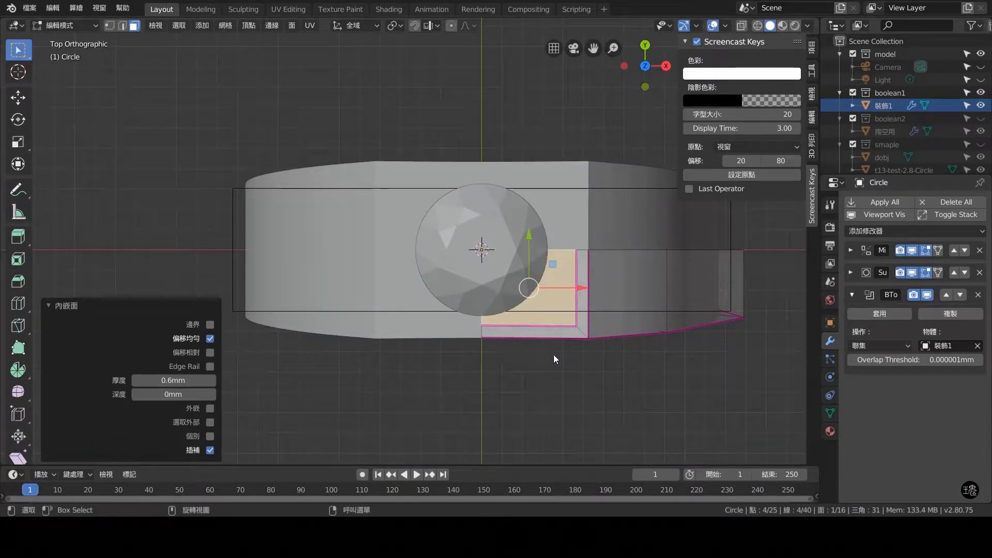
middle_drag(556, 342, 592, 256)
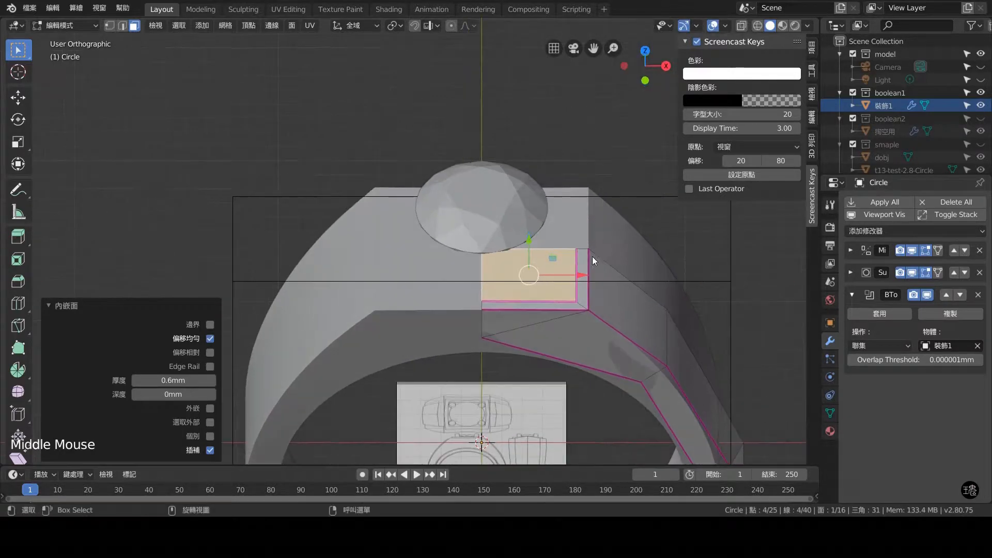
- Extrude the inset top face upward about 0.66 mm to form the setting block
key(KP_1)
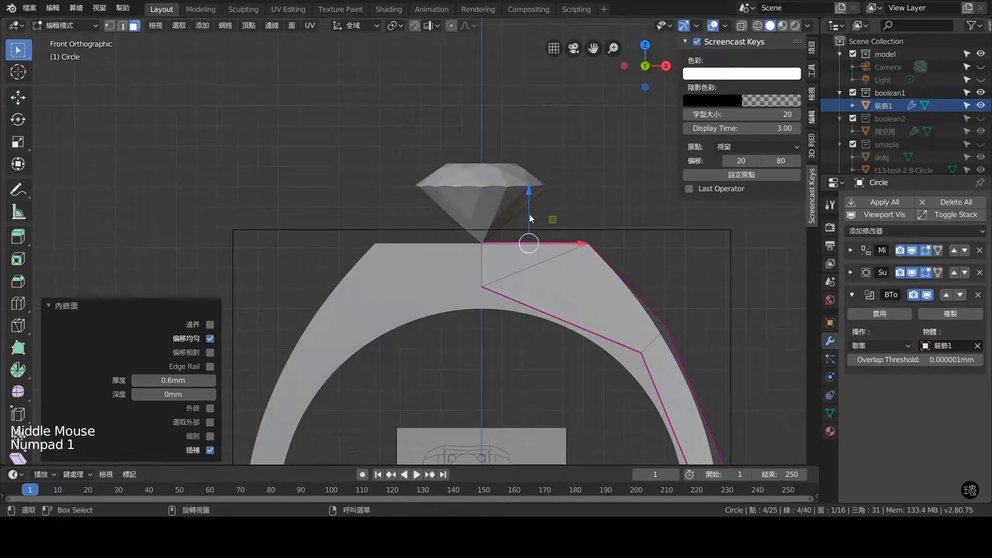
key(e)
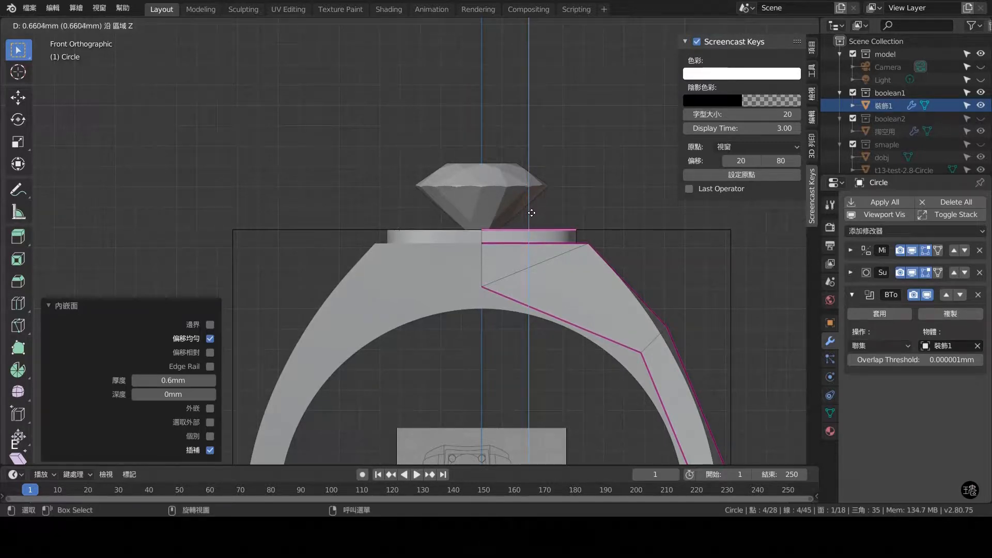
click(535, 219)
- Return to Object Mode and lower the main stone along Z into the setting block
key(Tab)
click(499, 182)
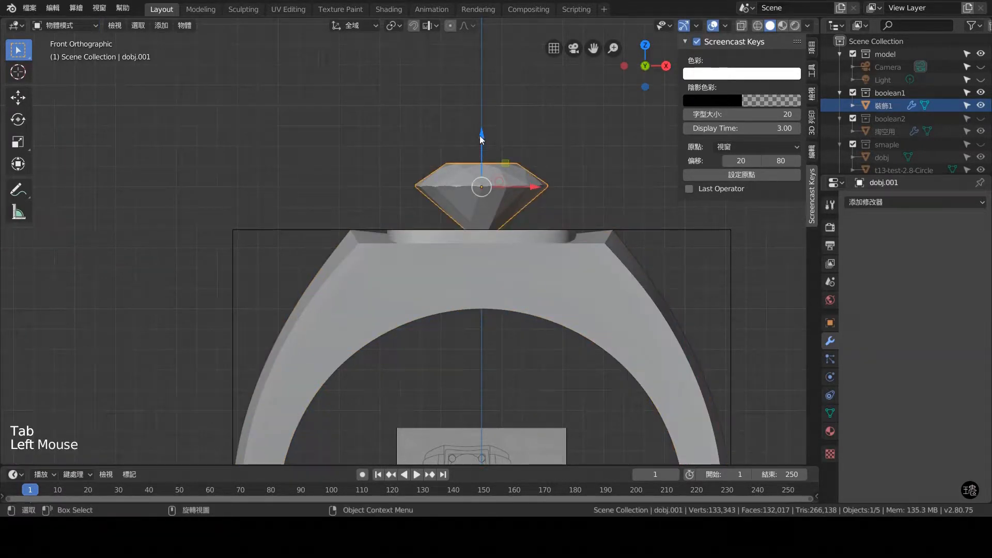
drag(480, 136, 530, 171)
- Enter Edit Mode on the ring band again and raise the setting's top face 0.356 mm along Z
click(541, 229)
key(Tab)
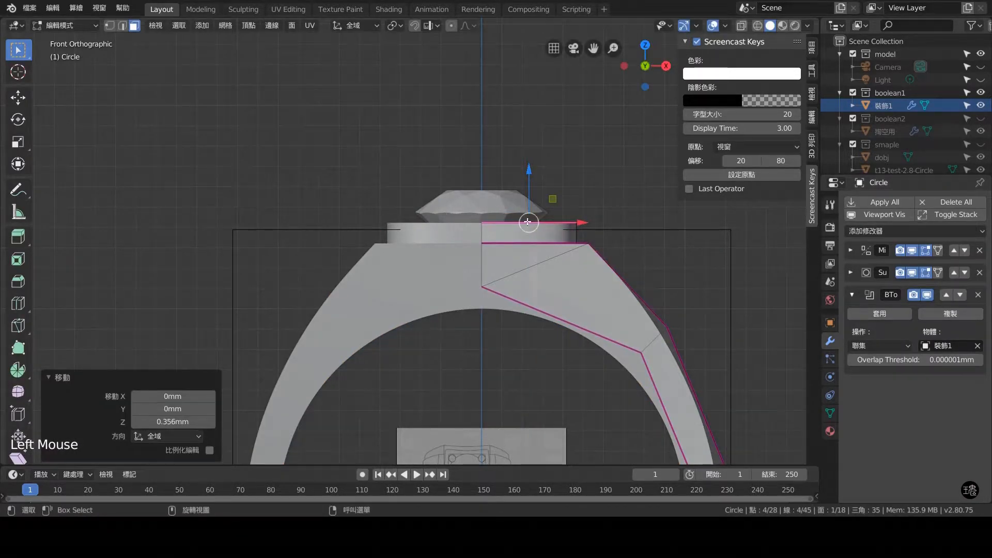
middle_drag(527, 221, 531, 243)
key(KP_1)
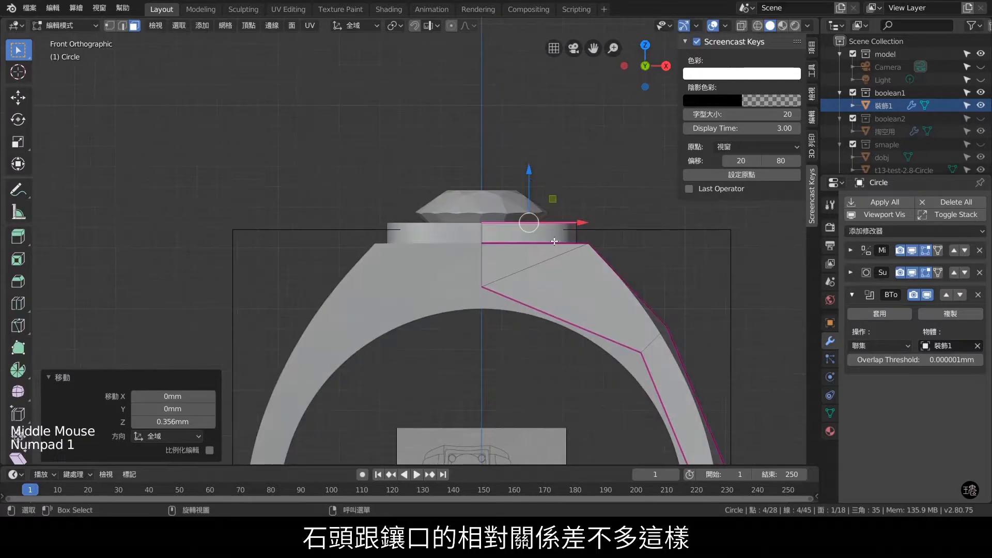
- Select the vertical corner edge of the setting block in edge mode and set its crease to 0.90
middle_drag(573, 232, 583, 271)
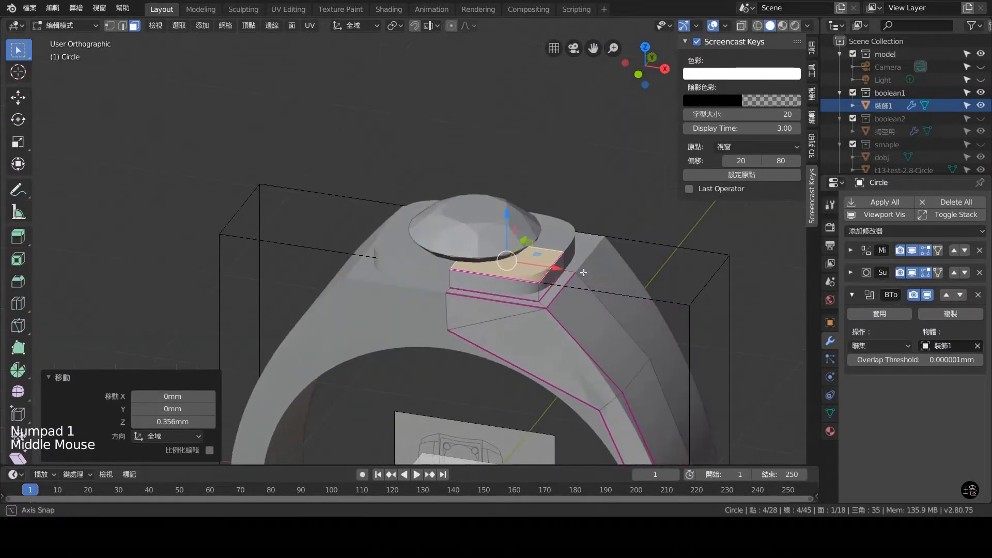
click(538, 296)
key(2)
click(538, 299)
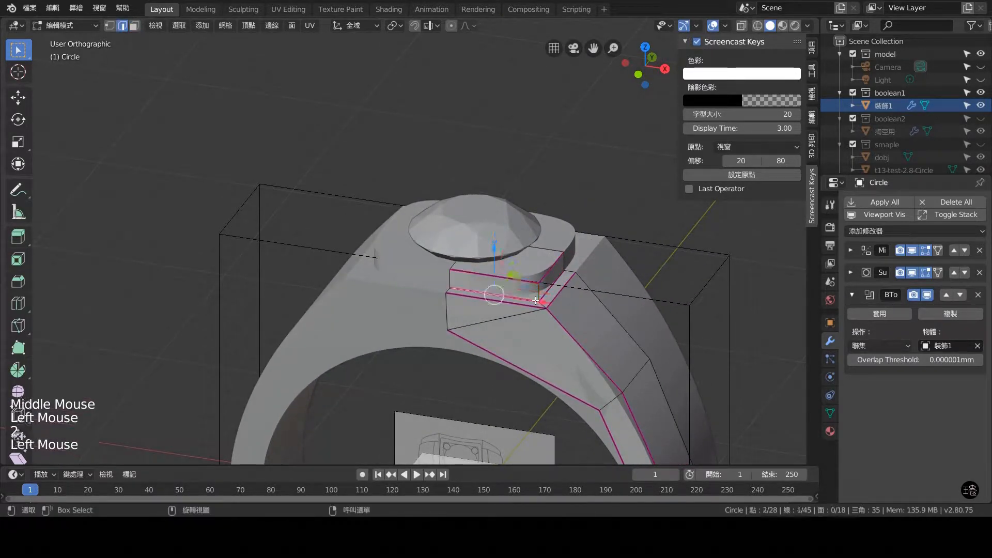
click(553, 281)
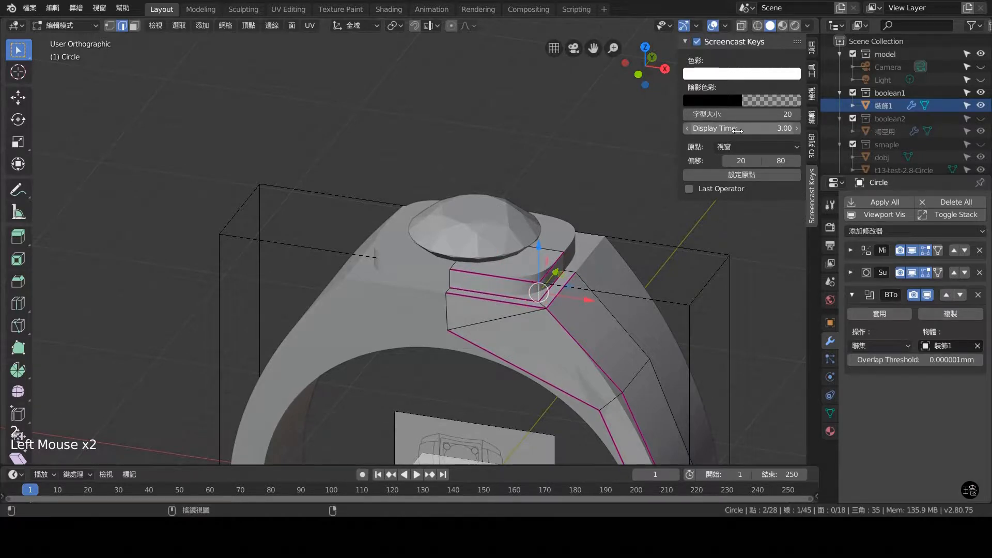
click(813, 50)
double_click(768, 183)
text(0.)
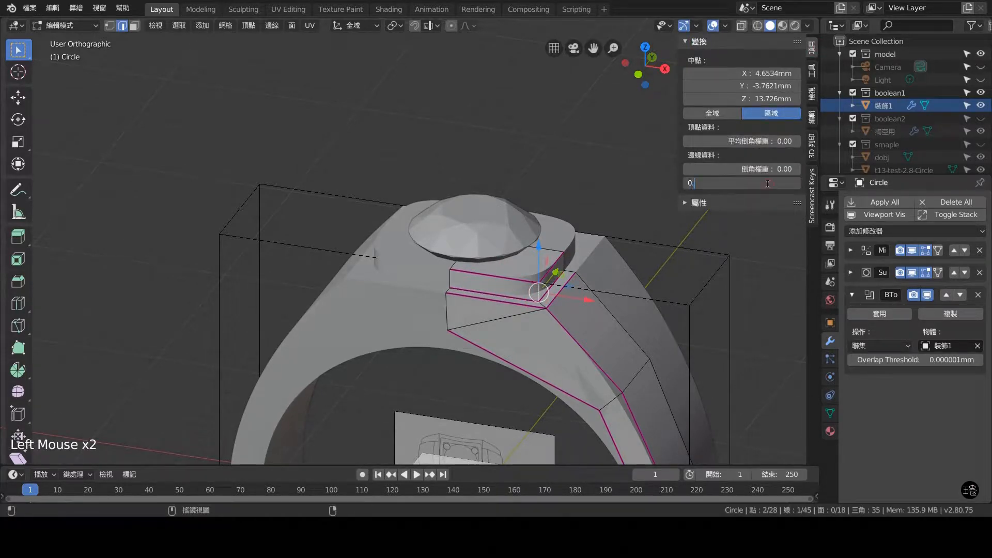
text(9)
key(Return)
- Inspect the setting's outline from the top, in Edit Mode and in Object Mode
middle_drag(403, 222, 578, 266)
scroll(583, 261, up, 1)
key(KP_7)
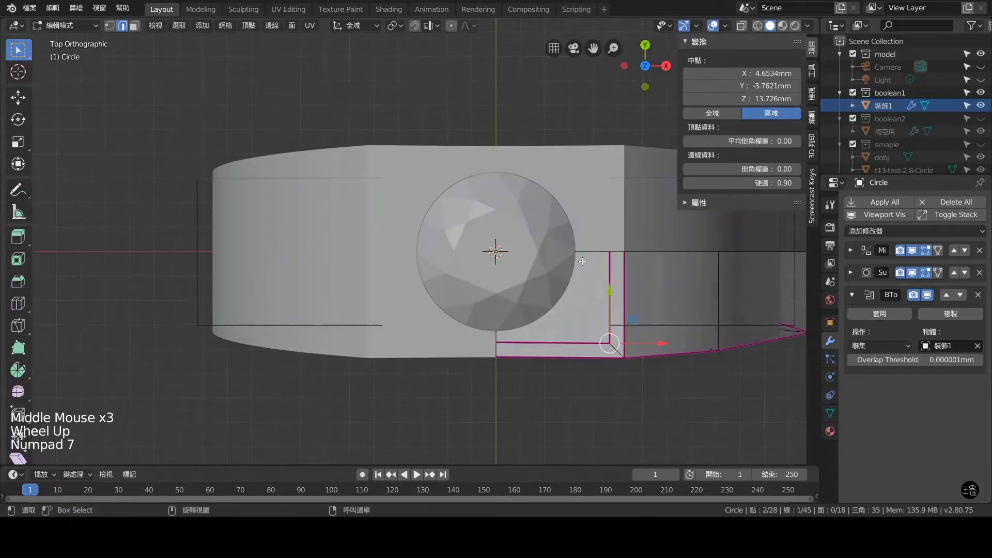
scroll(521, 335, down, 2)
key(Tab)
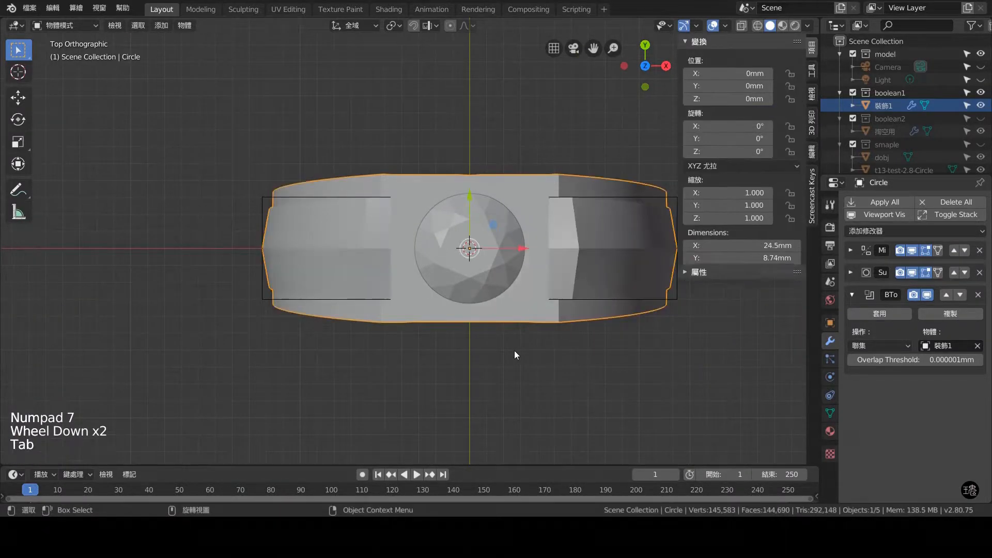
scroll(514, 290, up, 3)
scroll(524, 233, down, 4)
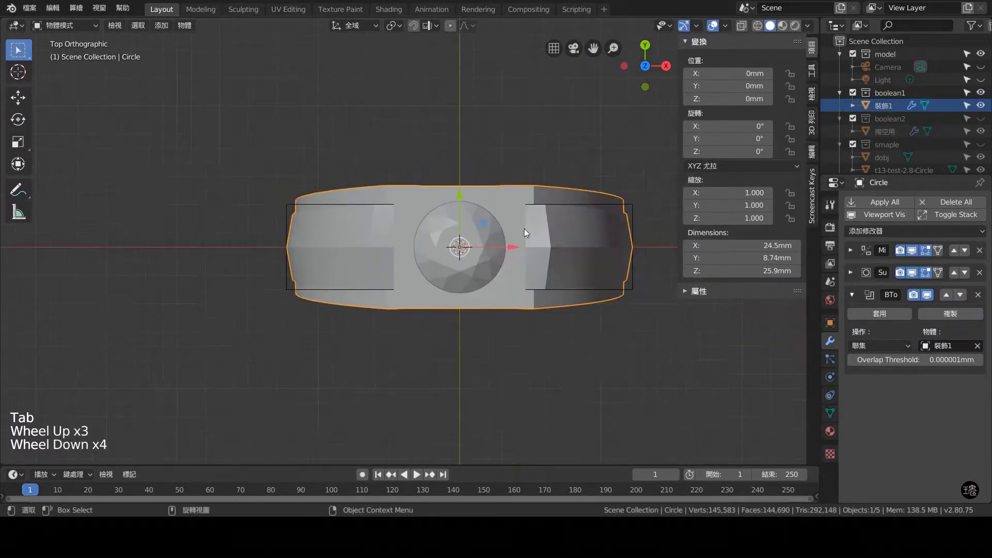
- Select the vertical edges at the middle of the setting's side and band's side, and move them inward 0.522 mm along Y
key(Tab)
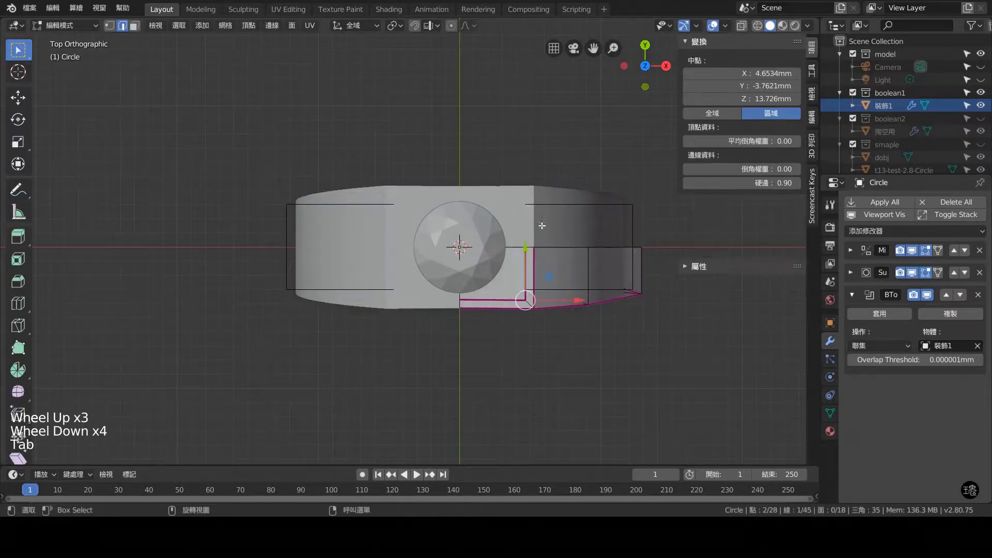
scroll(544, 270, up, 2)
middle_drag(544, 270, 500, 303)
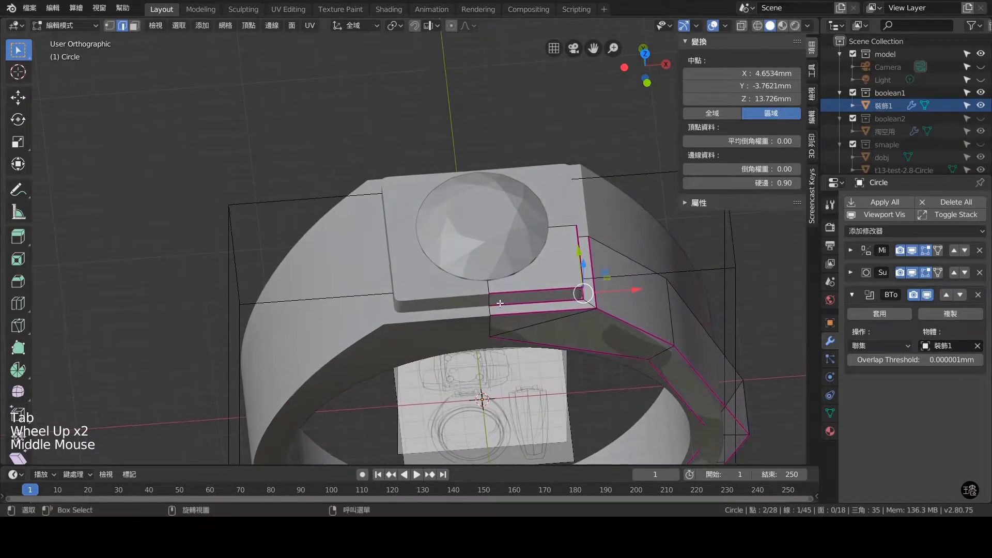
click(492, 307)
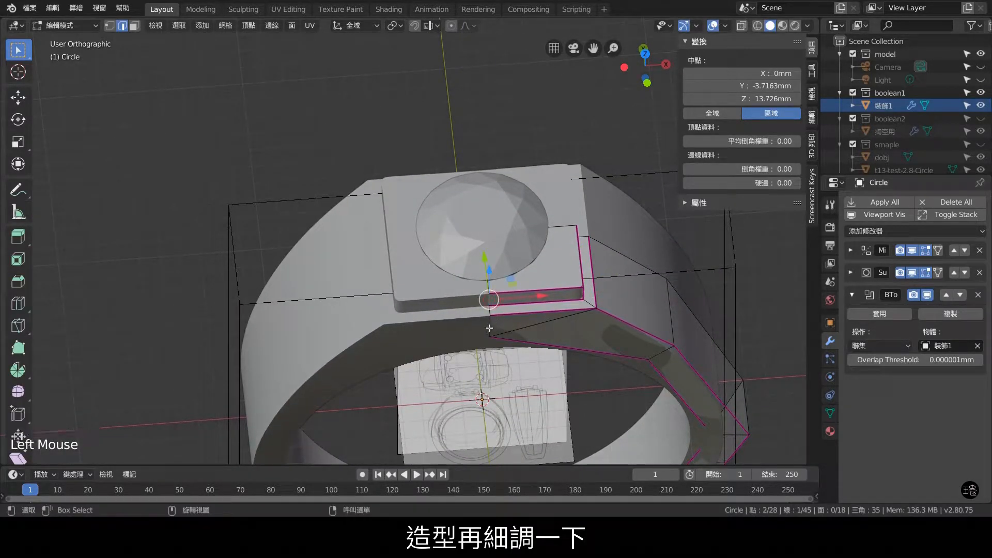
shift+click(489, 327)
middle_drag(489, 327, 538, 272)
drag(474, 205, 472, 206)
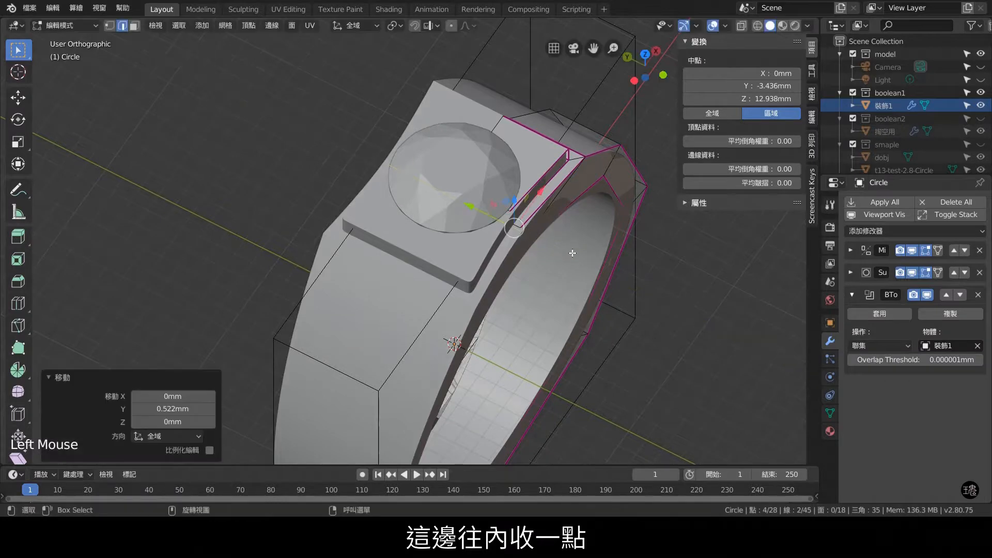
- Examine the width of the narrowed ring side around the main stone from the top
scroll(531, 357, down, 1)
middle_drag(471, 205, 475, 364)
key(KP_7)
scroll(531, 357, up, 2)
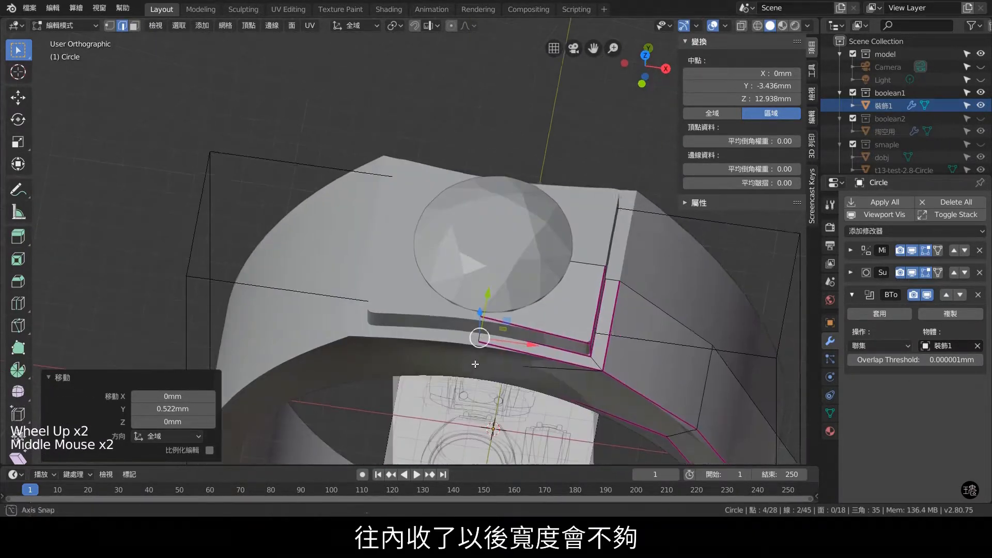
key(KP_7)
scroll(510, 372, down, 3)
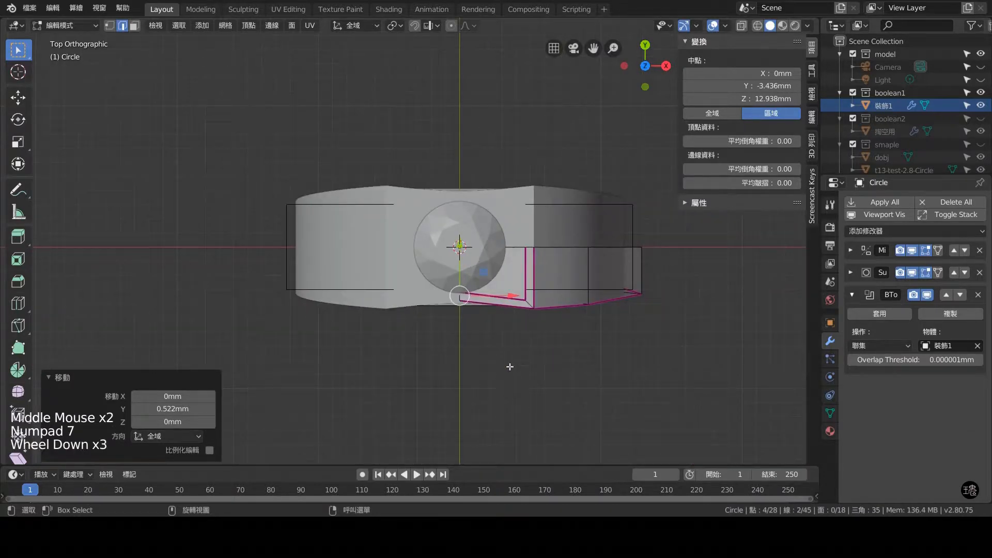
- Clear the selection, try to box-select the edges at the middle of the ring's side, and turn X-ray on
key(a)
key(a)
key(a)
key(a)
drag(475, 331, 433, 276)
middle_drag(433, 276, 485, 191)
scroll(595, 145, up, 2)
click(745, 26)
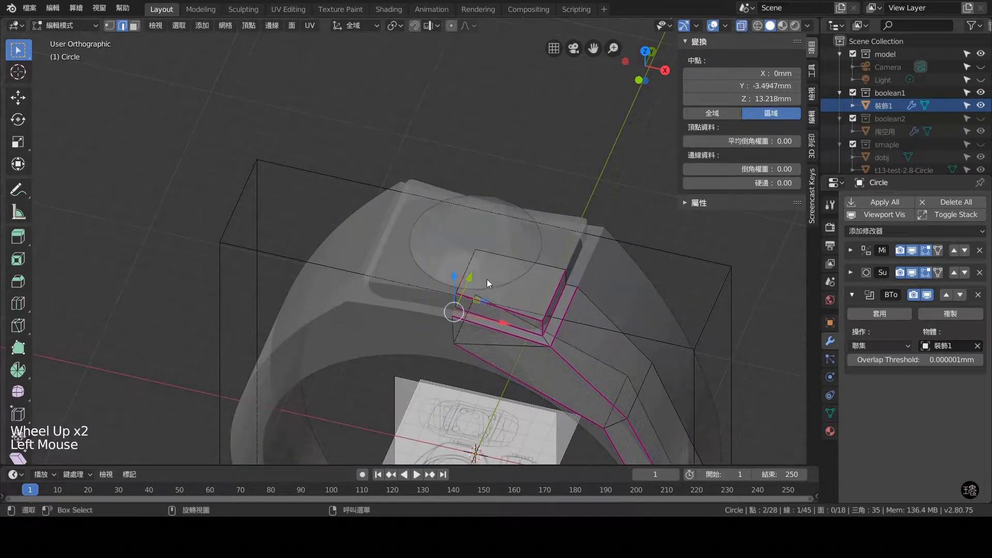
- Select the setting's vertical edge and the band's vertical edge below it on the ring's centre line
click(433, 330)
click(451, 300)
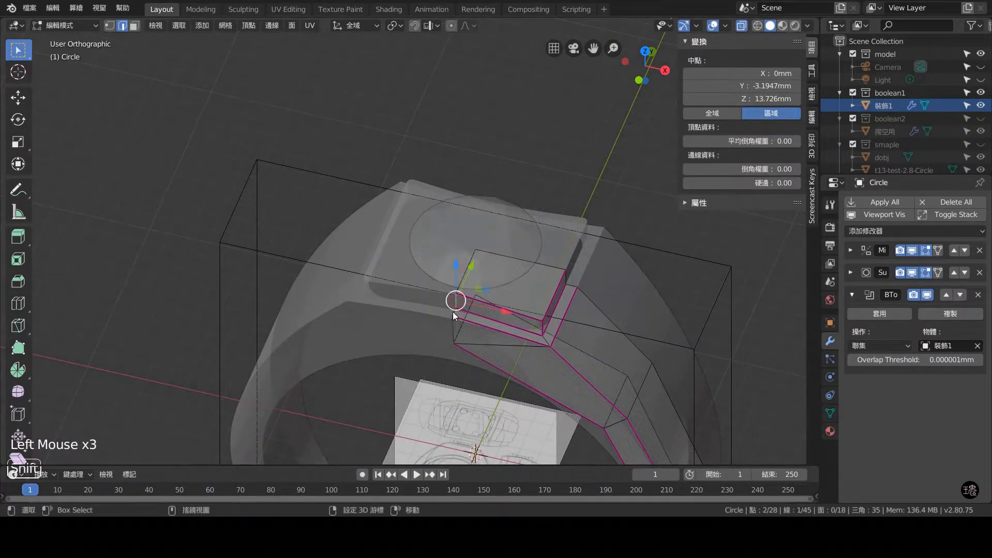
shift+click(452, 312)
click(449, 328)
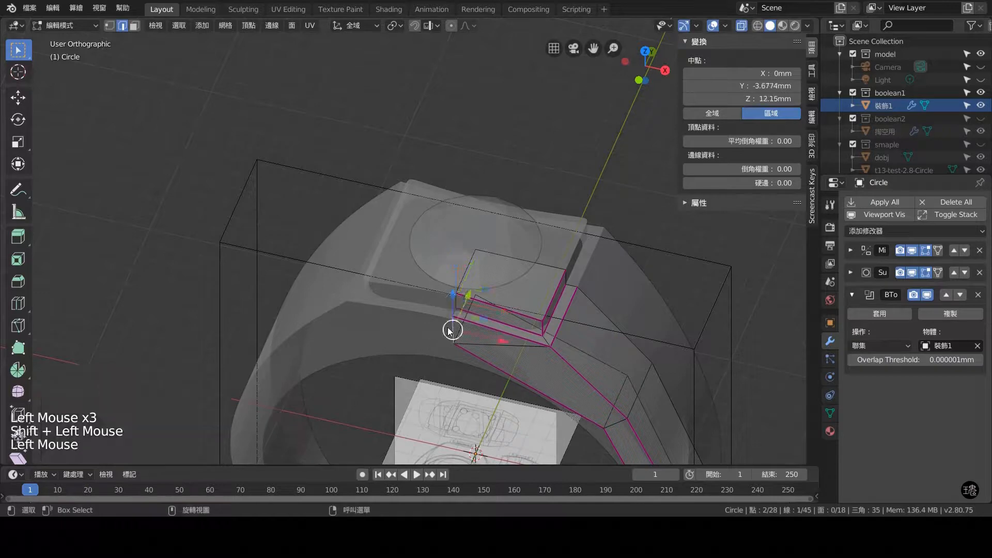
shift+click(459, 298)
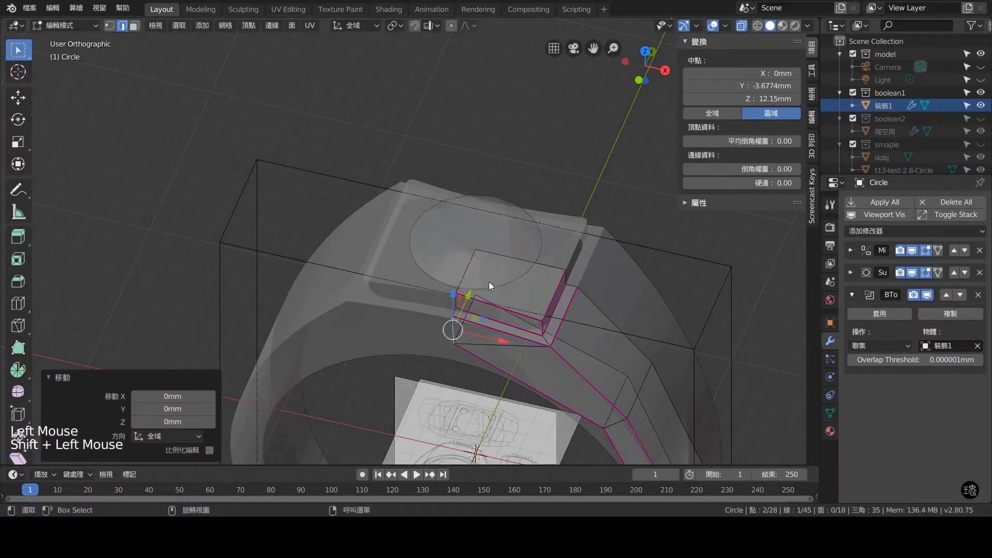
scroll(488, 281, up, 3)
middle_drag(489, 281, 546, 282)
shift+click(573, 276)
scroll(454, 319, up, 3)
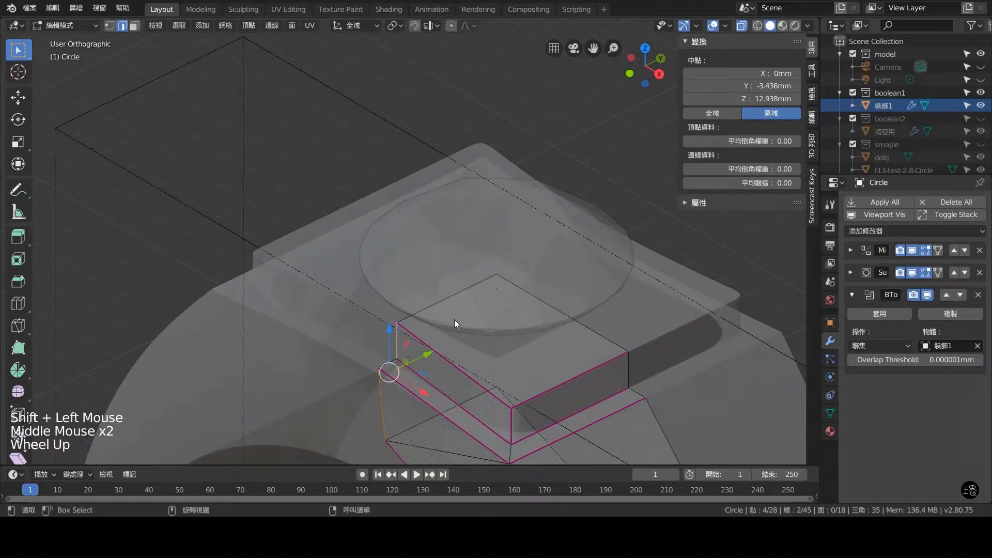
shift+middle_drag(417, 424, 645, 284)
key(shift)
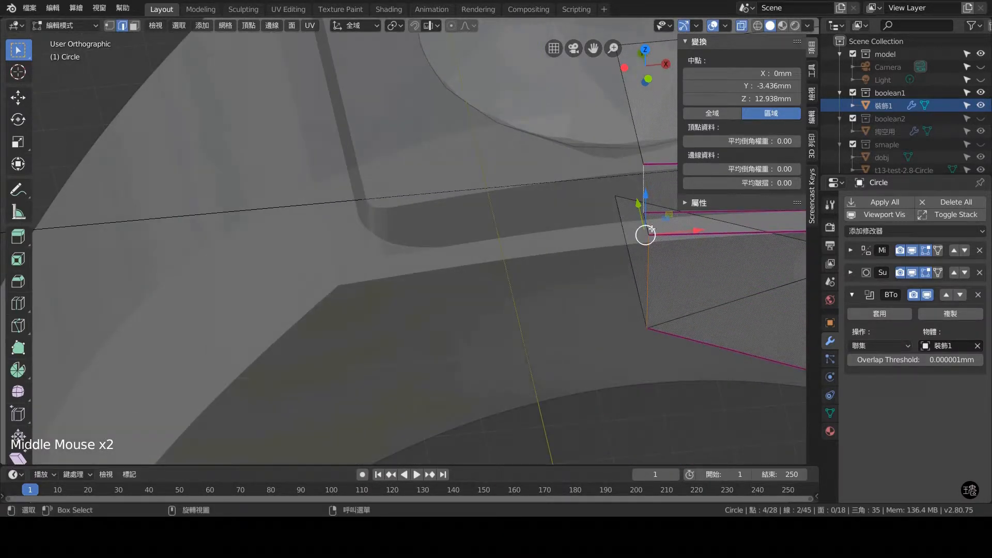
- Hide the gizmos, add the short connecting edge on the centre line to the selection, and show the gizmos again
click(684, 26)
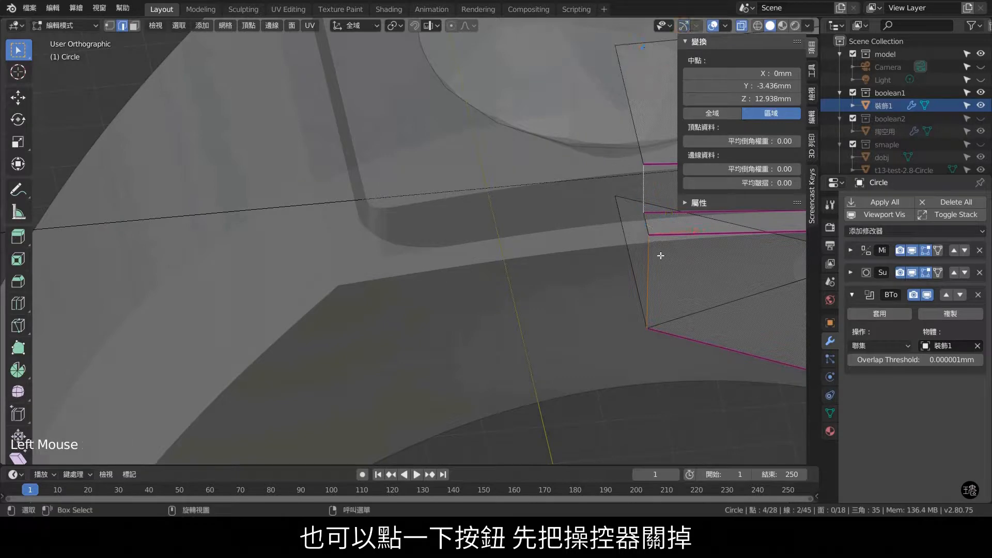
shift+click(653, 267)
middle_drag(653, 267, 593, 255)
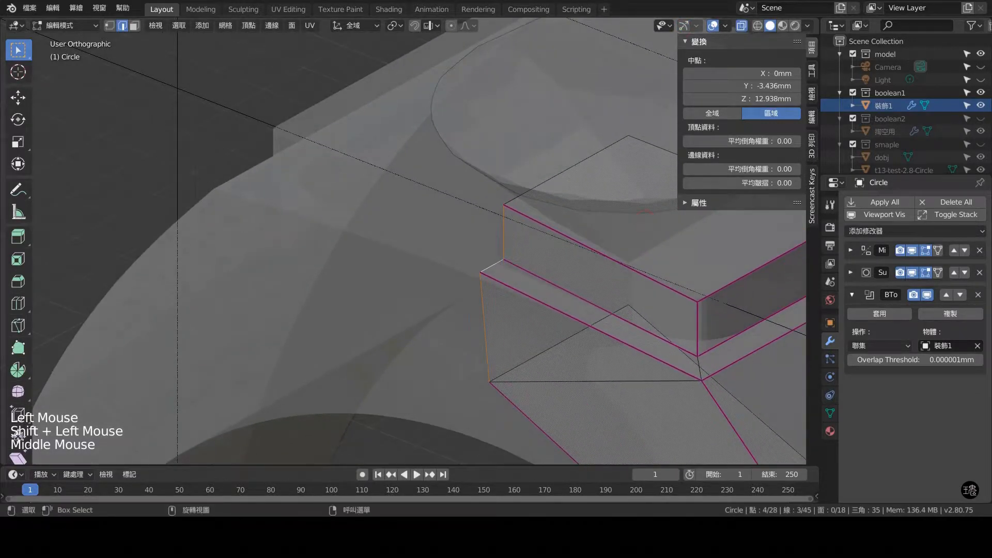
scroll(436, 275, down, 4)
click(684, 26)
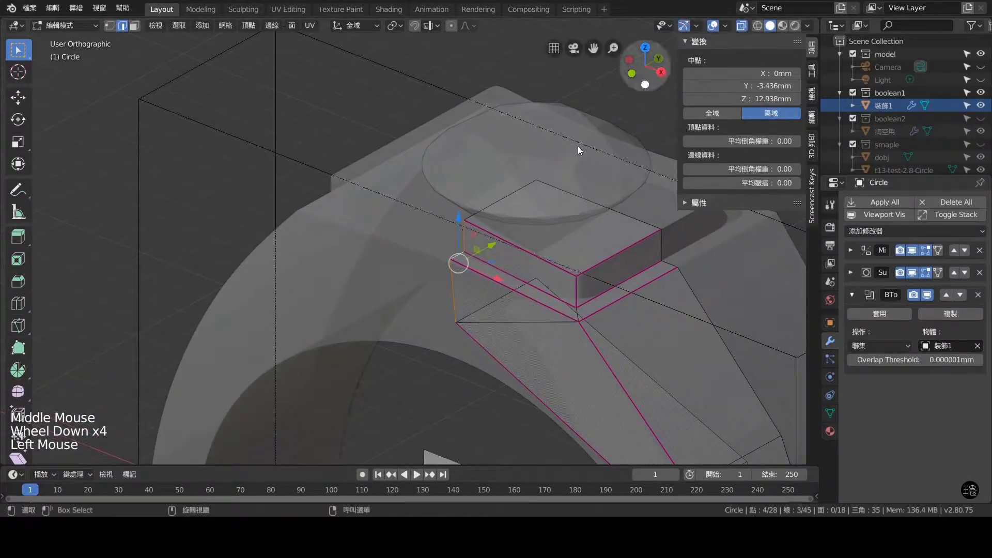
- Switch to the right-side orthographic view and turn on proportional editing for the selected centre edges
key(KP_7)
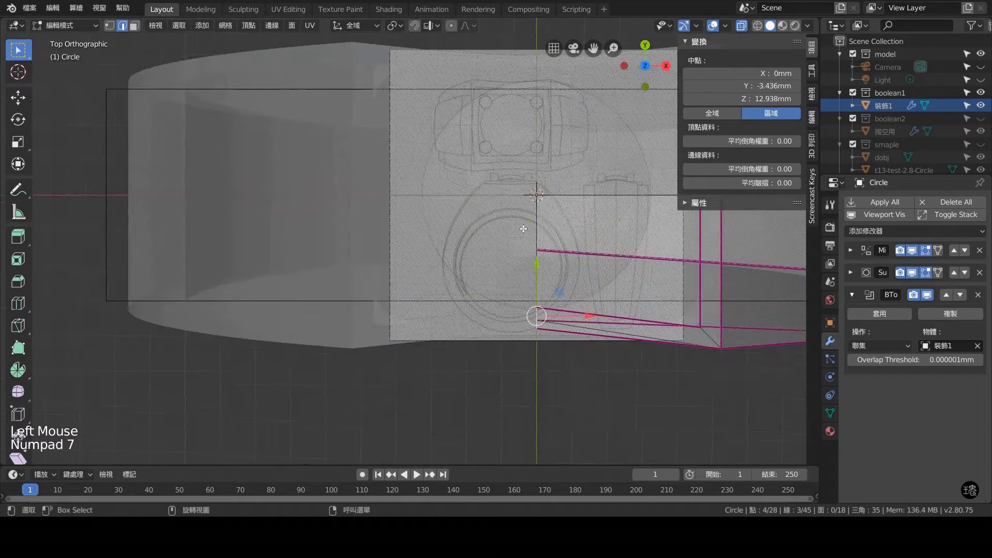
scroll(523, 228, down, 4)
shift+middle_drag(523, 229, 461, 316)
key(KP_3)
scroll(458, 345, down, 2)
shift+scroll(460, 316, down, 1)
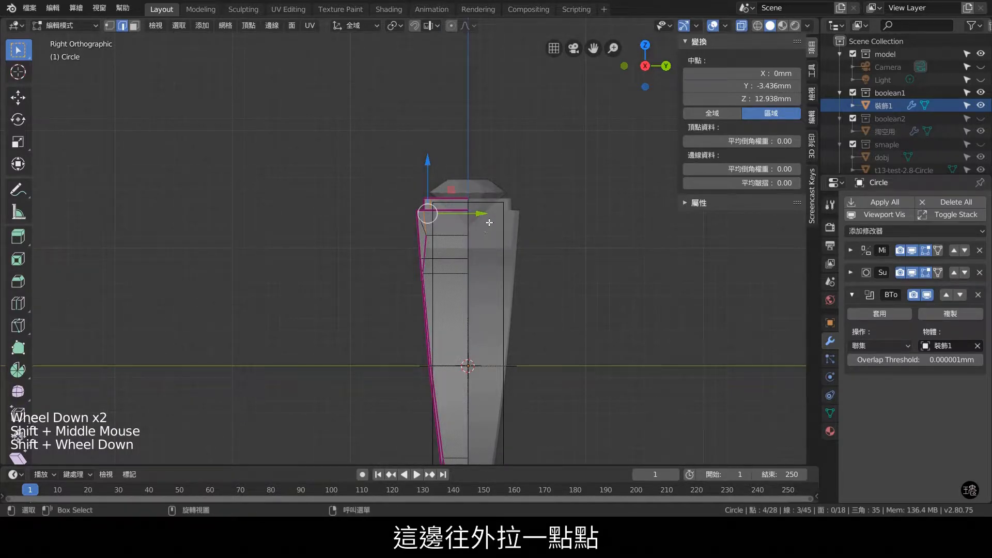
key(o)
- Try moving the centre edges -0.571 mm along Y with a proportional size of 19.194, and undo the move
drag(477, 215, 470, 217)
scroll(471, 216, up, 6)
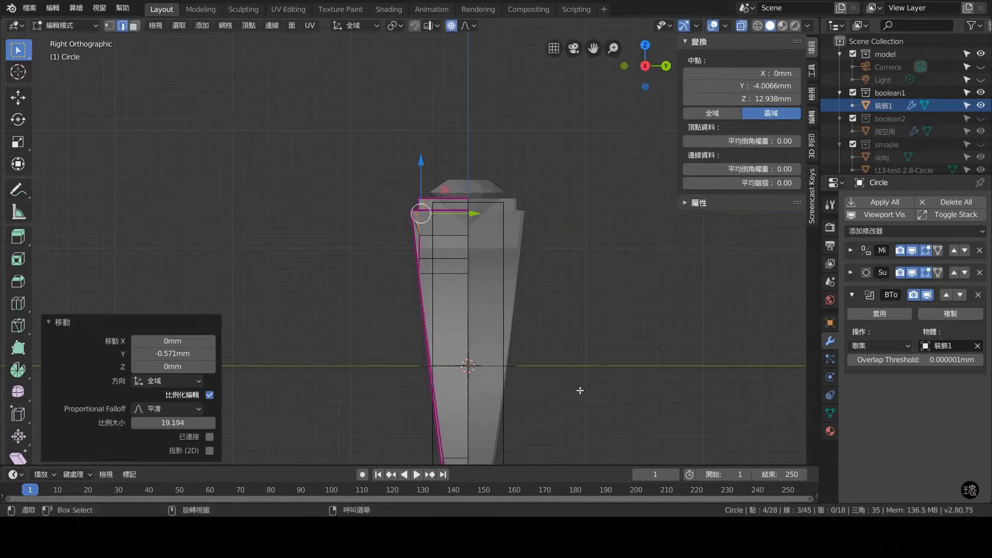
shift+middle_drag(580, 389, 629, 317)
key(ctrl+z)
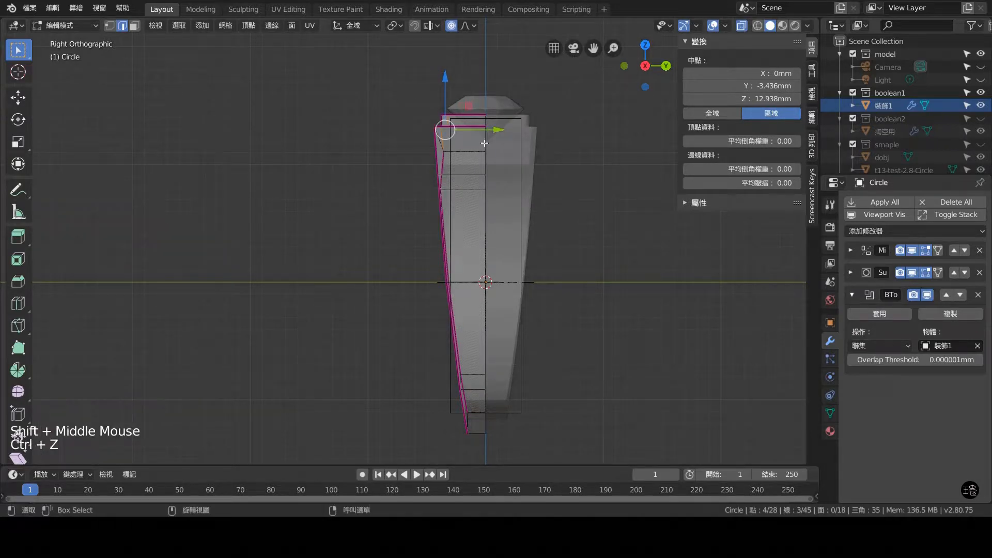
- Move the centre edges outward -0.176 mm along Y with smooth falloff and a proportional size of 23.225, and check from the top
drag(499, 131, 497, 138)
scroll(502, 132, down, 2)
key(KP_7)
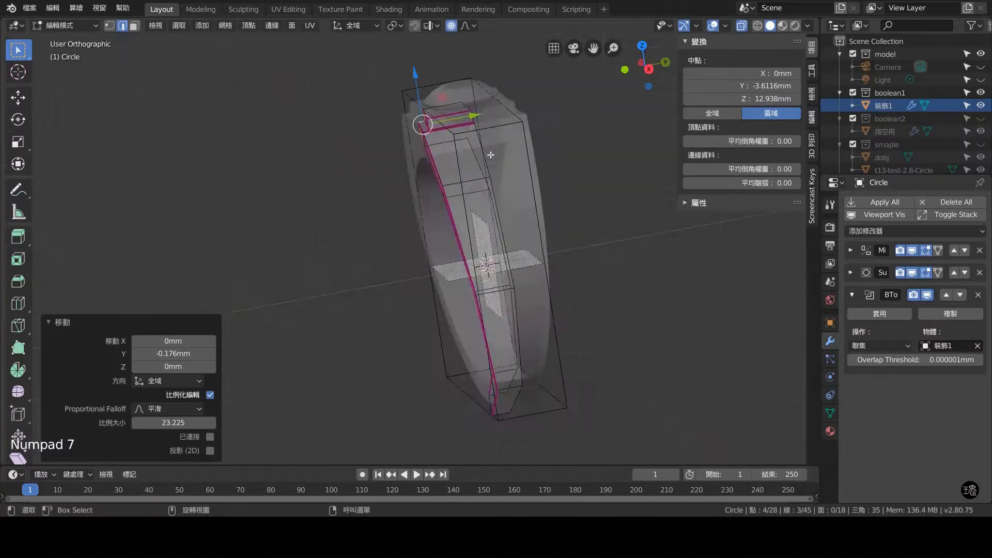
scroll(491, 154, up, 4)
shift+middle_drag(443, 239, 504, 377)
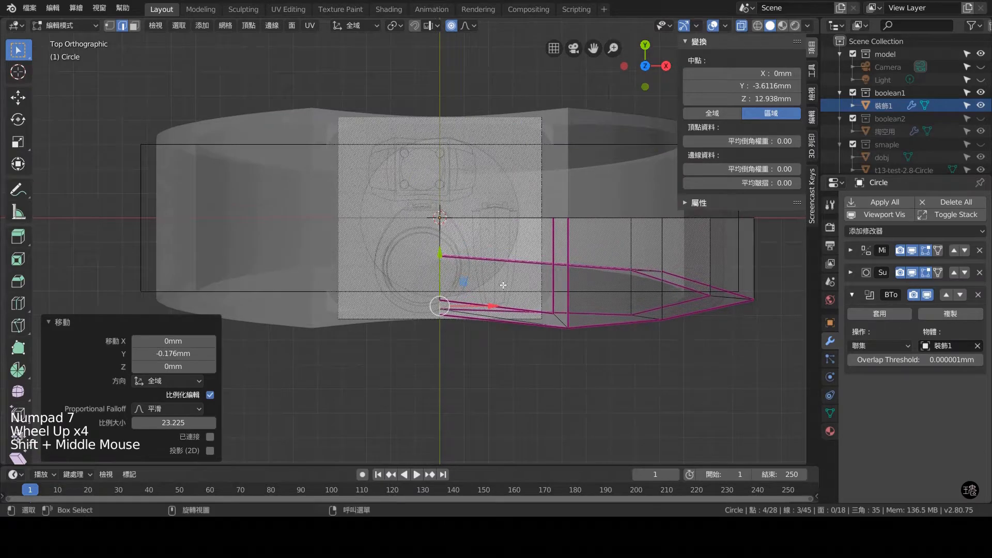
- Turn X-ray off and inspect the widened band from the front and right side
click(742, 26)
middle_drag(515, 269, 591, 246)
key(KP_1)
key(KP_3)
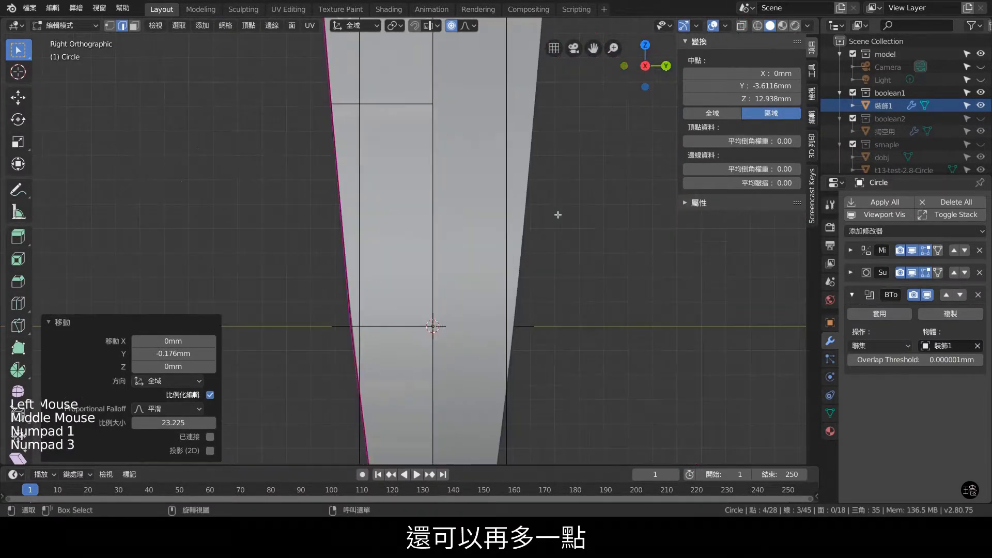
- Move the selected edges on the ring's upper side outward by -0.421 mm along Y with proportional editing, then deselect them
scroll(465, 190, down, 5)
shift+middle_drag(464, 190, 504, 291)
drag(478, 250, 474, 244)
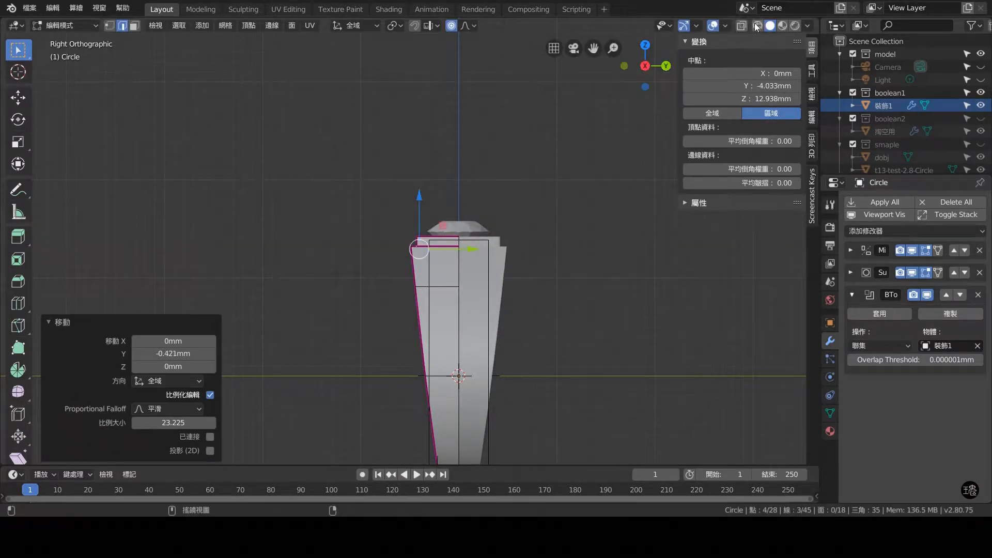
drag(578, 146, 598, 221)
- Examine the raised stone setting from above, the front and oblique angles to compare its size with the gem
middle_drag(598, 221, 653, 321)
scroll(653, 320, down, 2)
key(KP_7)
scroll(640, 297, up, 8)
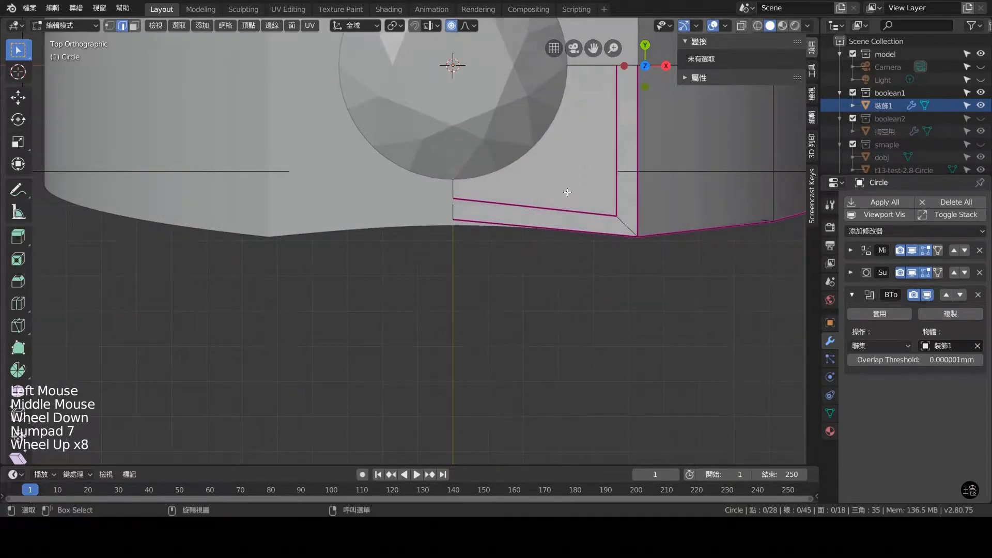
middle_drag(558, 225, 425, 148)
scroll(491, 237, up, 1)
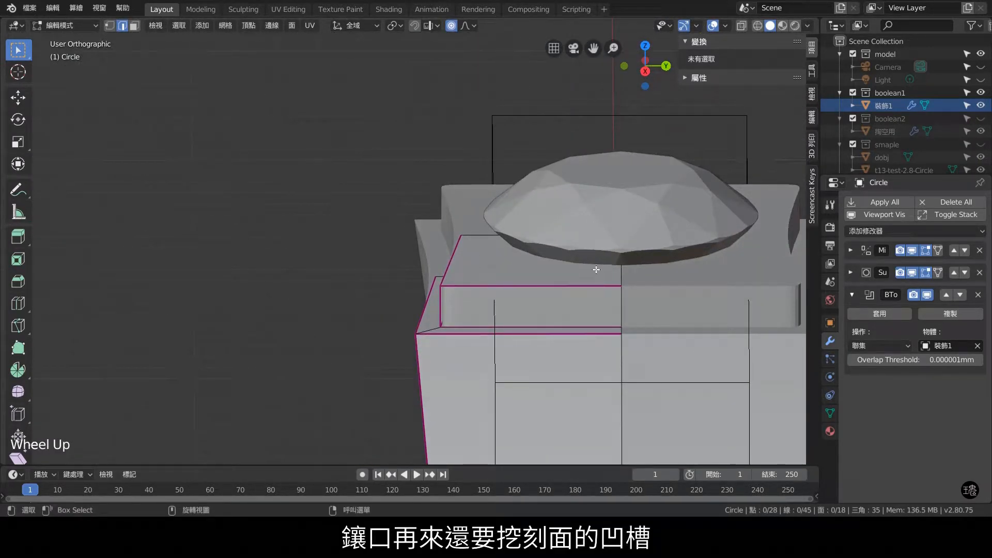
middle_drag(596, 270, 424, 145)
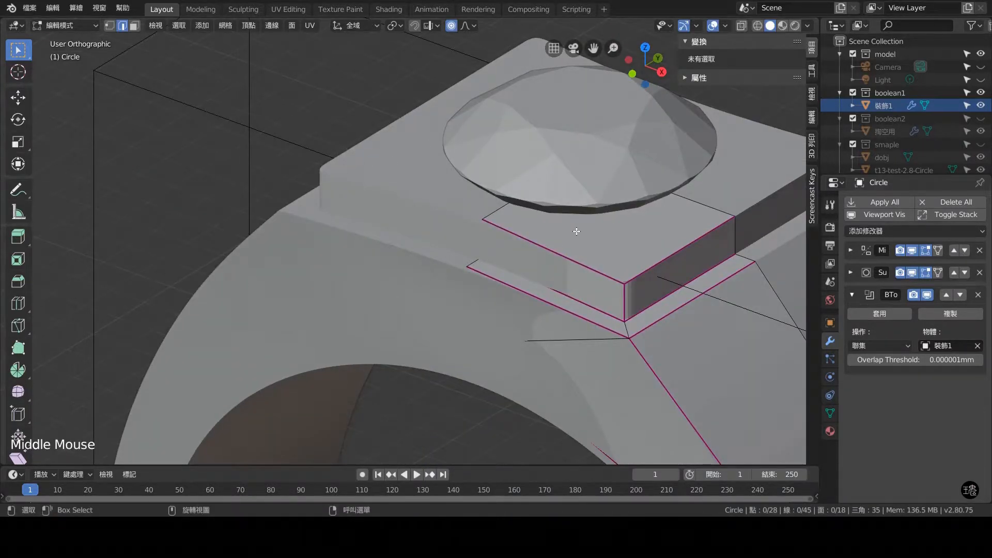
key(KP_1)
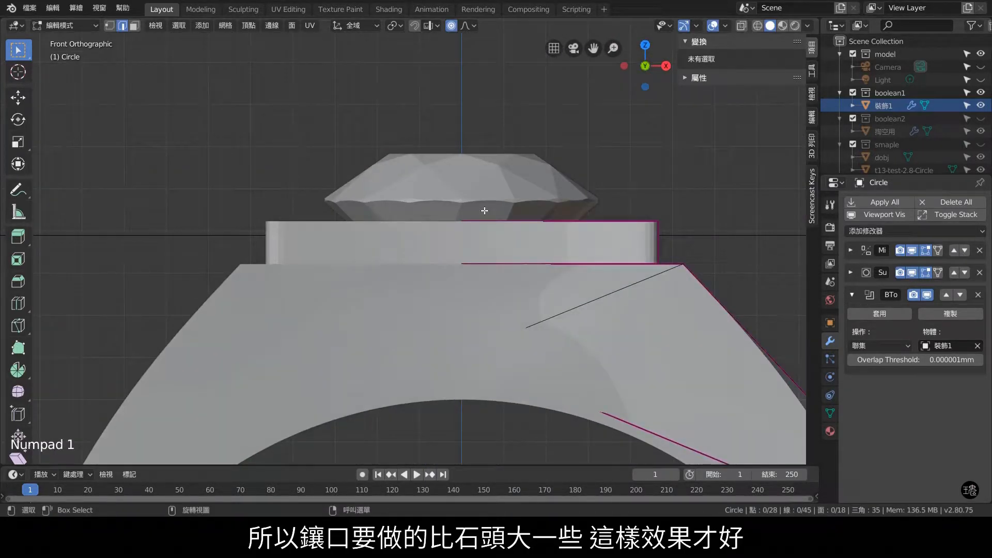
middle_drag(552, 234, 571, 290)
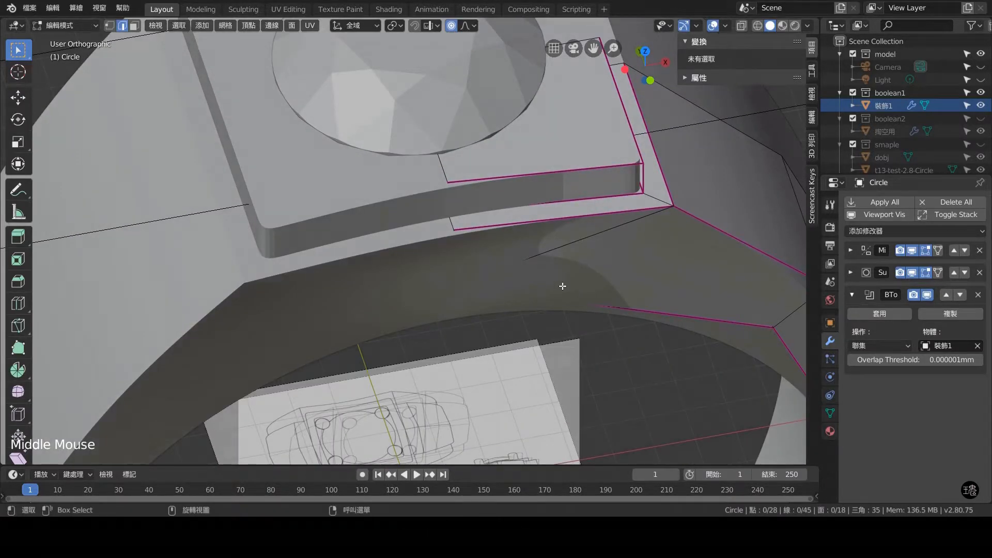
key(KP_1)
key(KP_4)
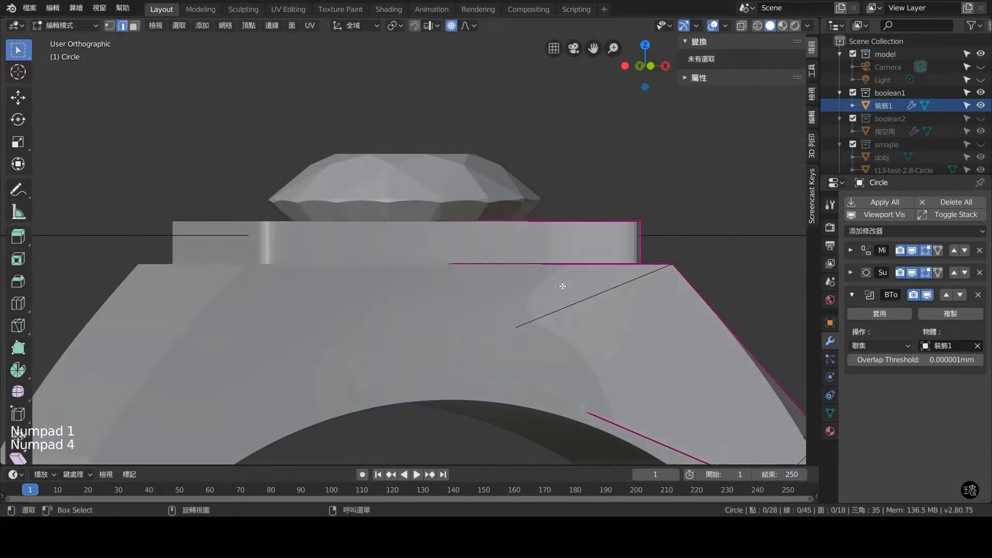
key(KP_7)
scroll(563, 285, down, 3)
shift+middle_drag(562, 286, 618, 137)
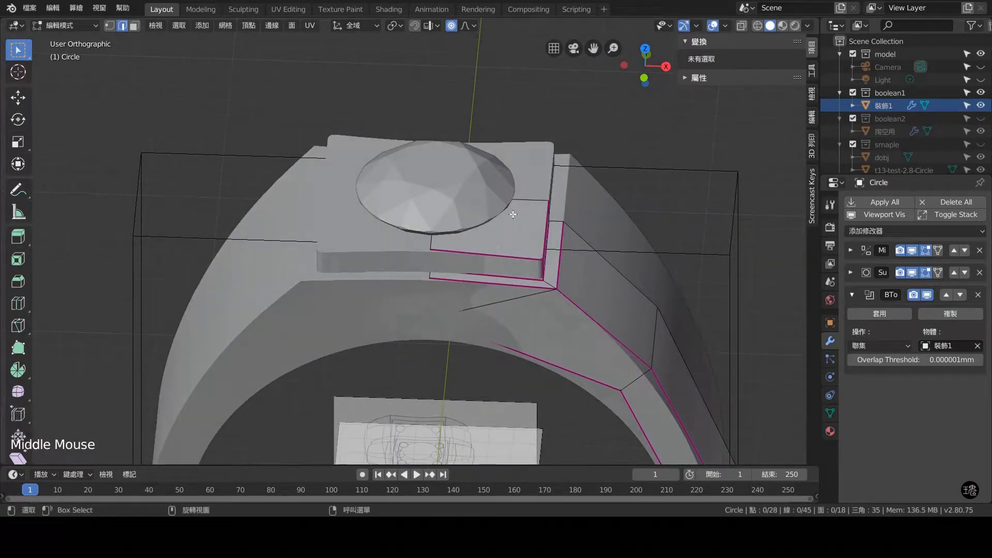
- Duplicate the top face of the stone setting in place and separate it into its own object
key(3)
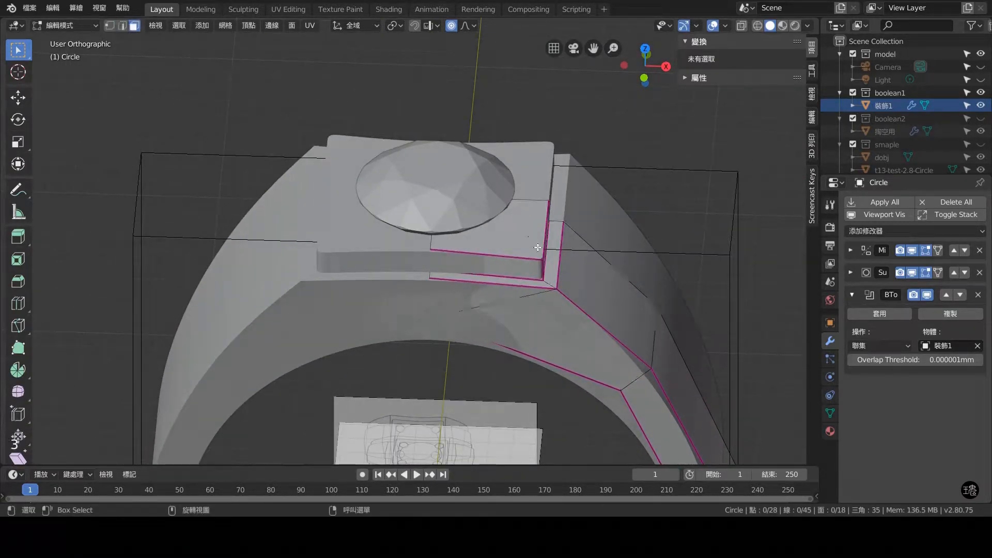
click(535, 241)
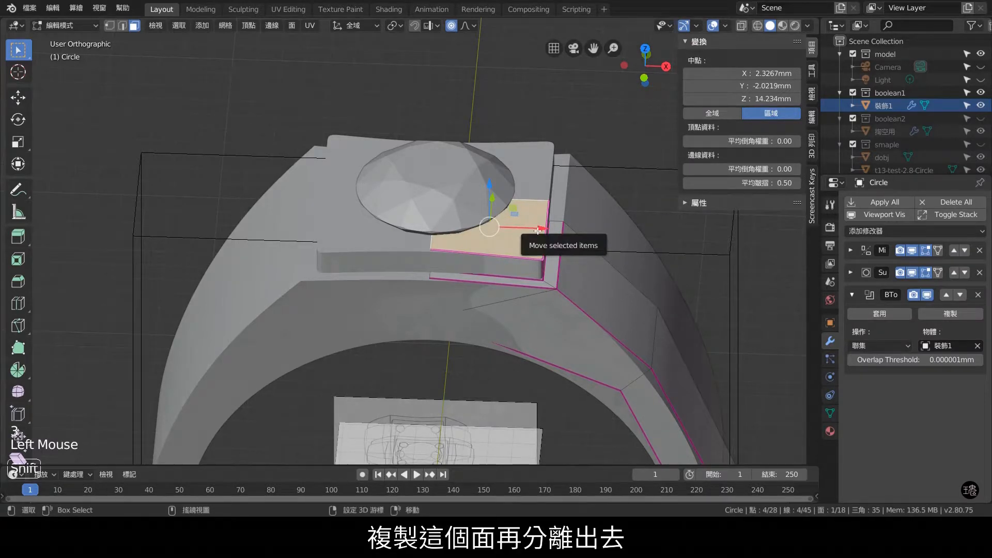
key(shift+d)
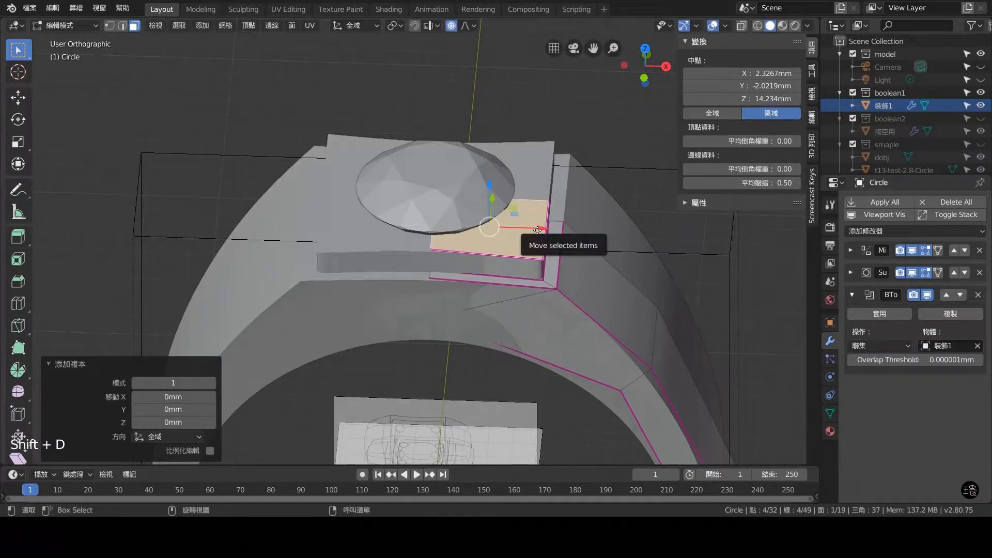
key(p)
click(538, 231)
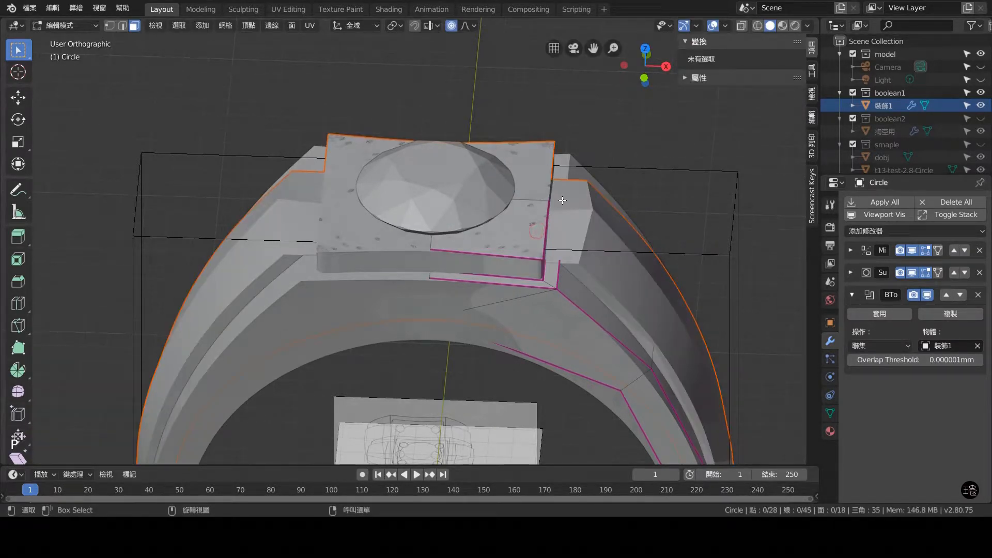
key(KP_7)
key(Tab)
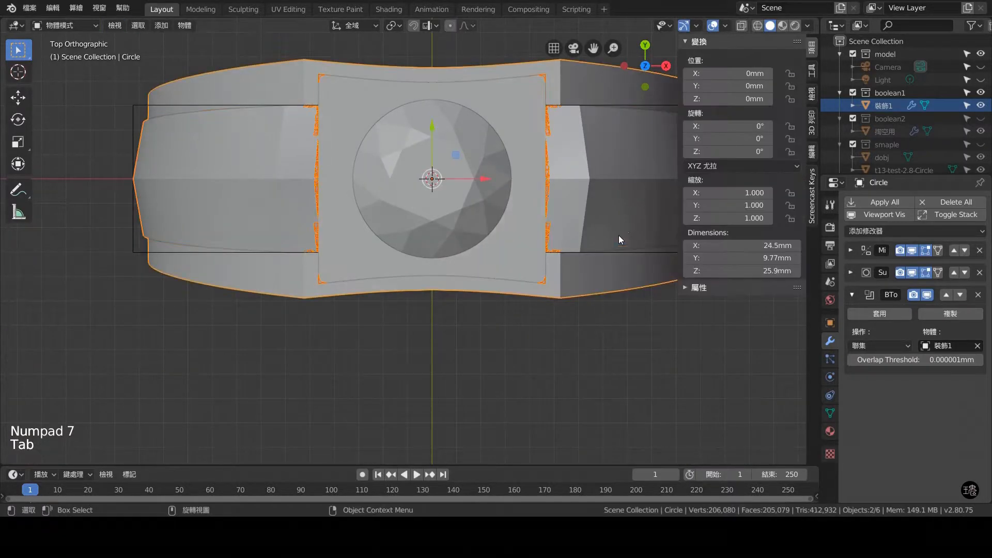
- Remove the Boolean modifier from the separated face object, keeping its Mirror and Subdivision modifiers
middle_drag(567, 228, 548, 183)
click(518, 197)
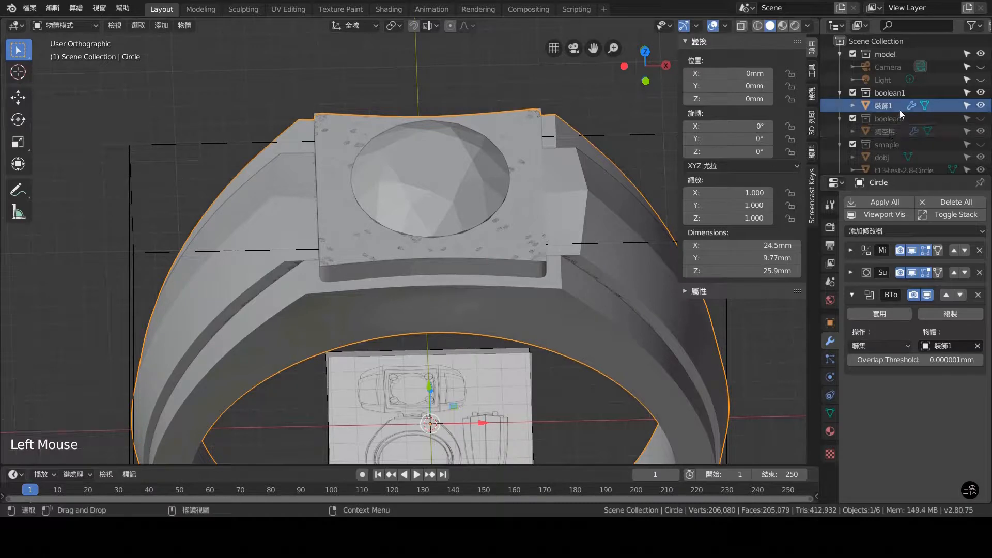
scroll(903, 136, down, 8)
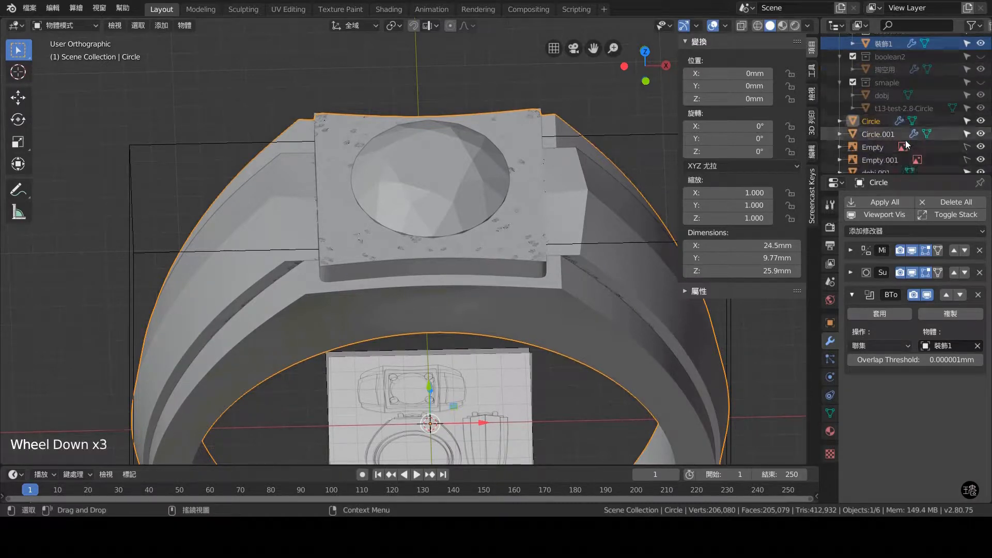
scroll(909, 149, down, 1)
click(883, 126)
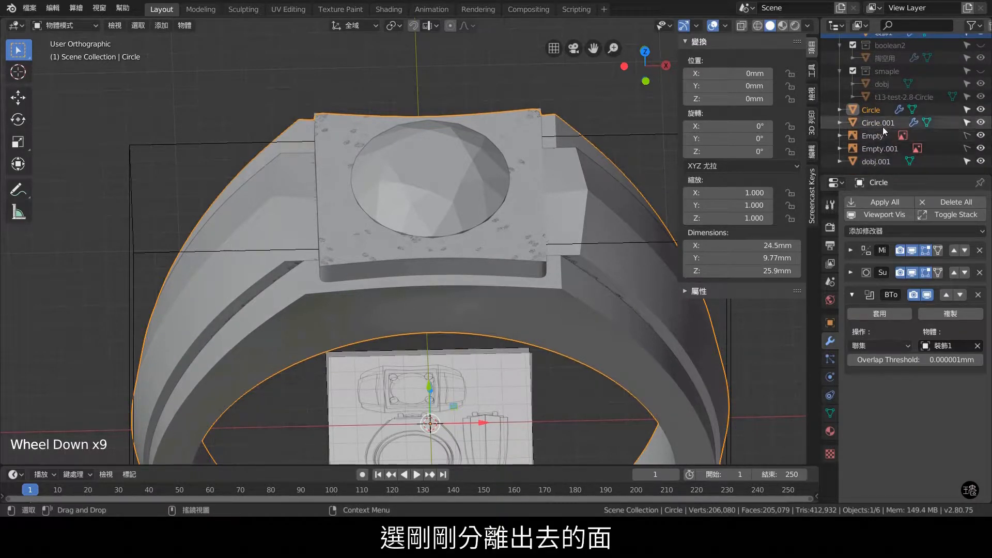
key(Tab)
middle_drag(560, 197, 529, 220)
scroll(529, 219, down, 1)
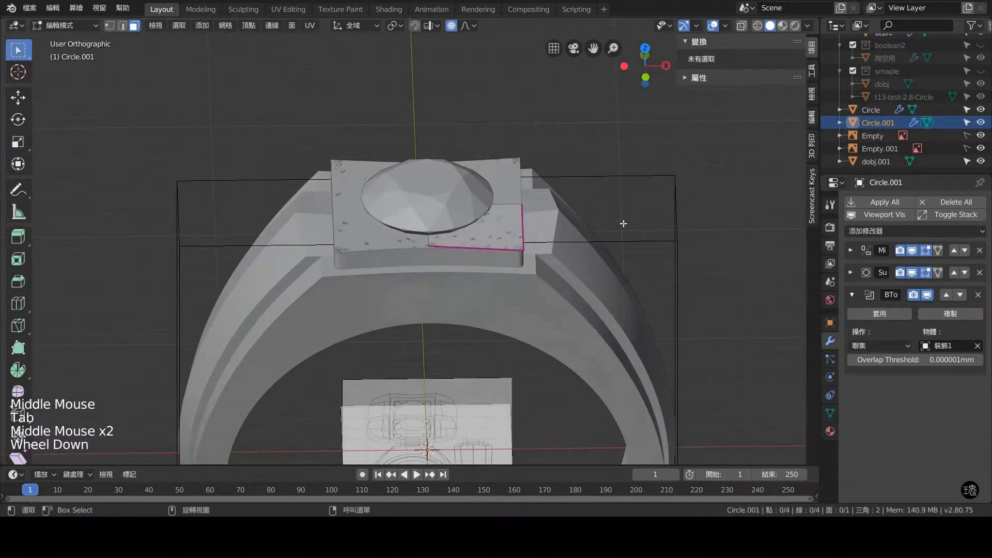
click(978, 295)
middle_drag(594, 174, 591, 210)
key(Tab)
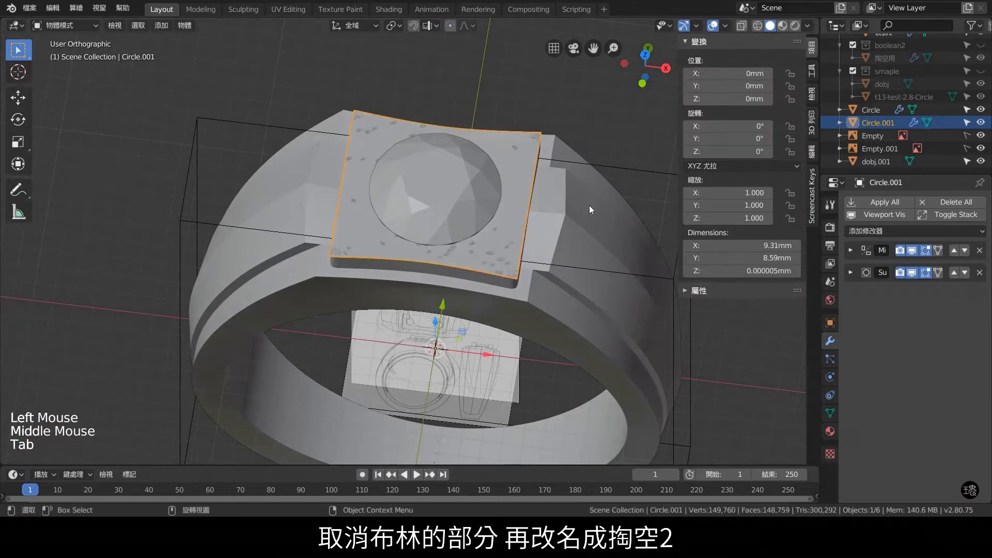
- Rename the separated face object as 掏空2
click(876, 125)
double_click(879, 123)
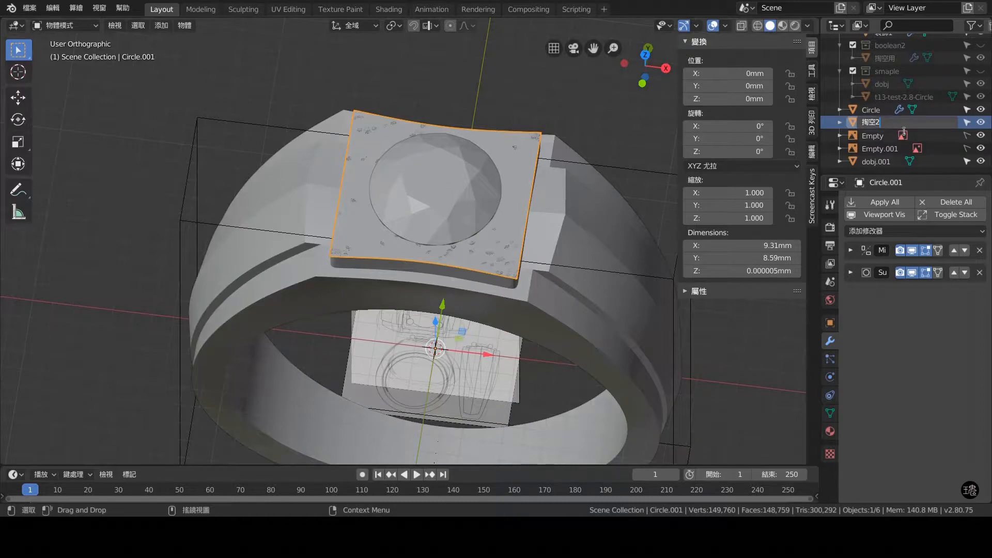
key(Return)
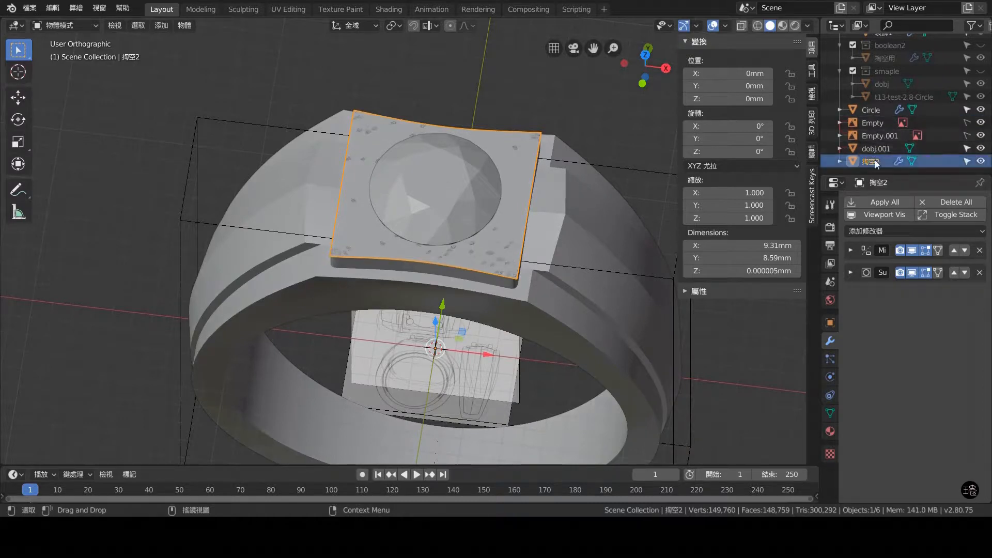
- Raise the whole 掏空2 face about 3.94 mm along Z above the gem, with proportional editing turned off
click(873, 162)
key(KP_1)
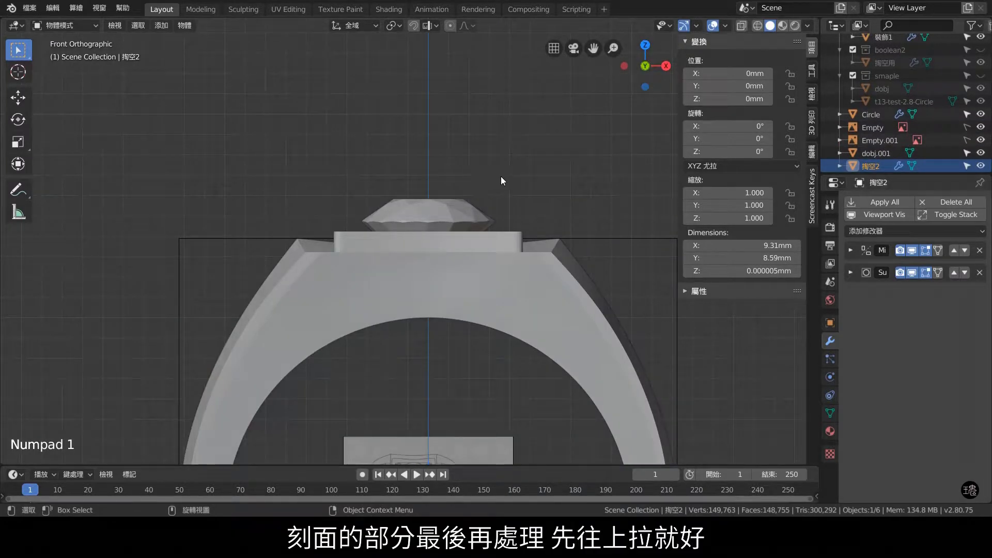
key(Tab)
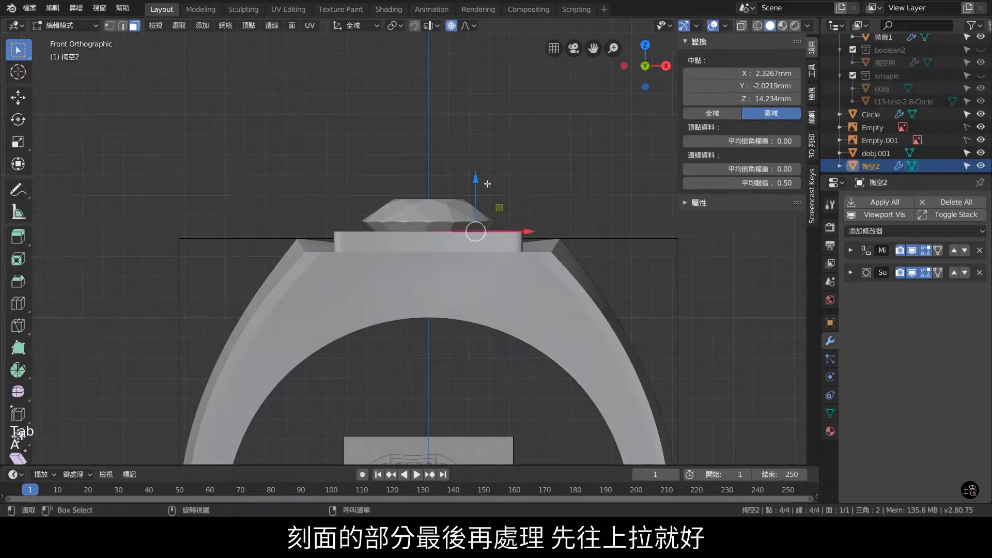
drag(476, 178, 487, 107)
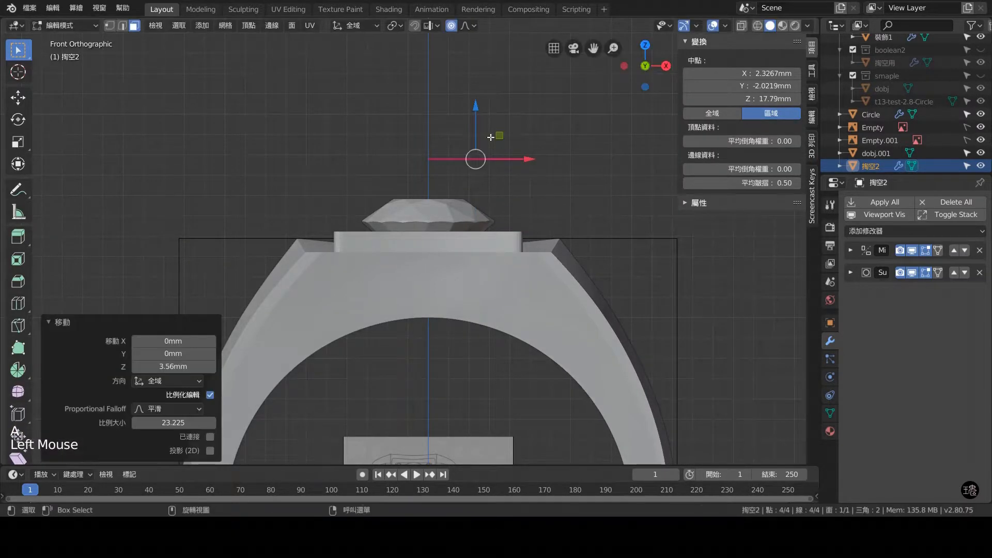
key(ctrl+z)
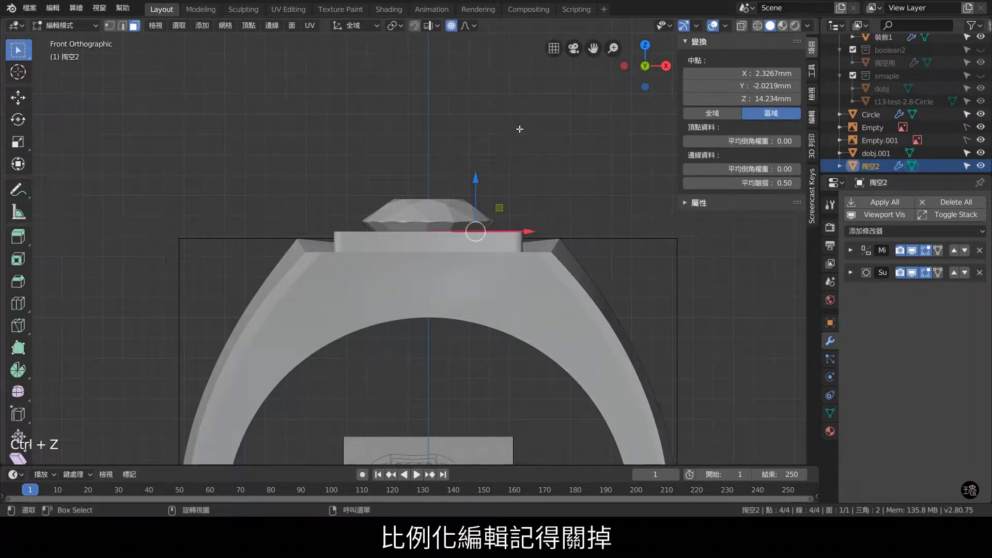
key(o)
drag(476, 183, 483, 103)
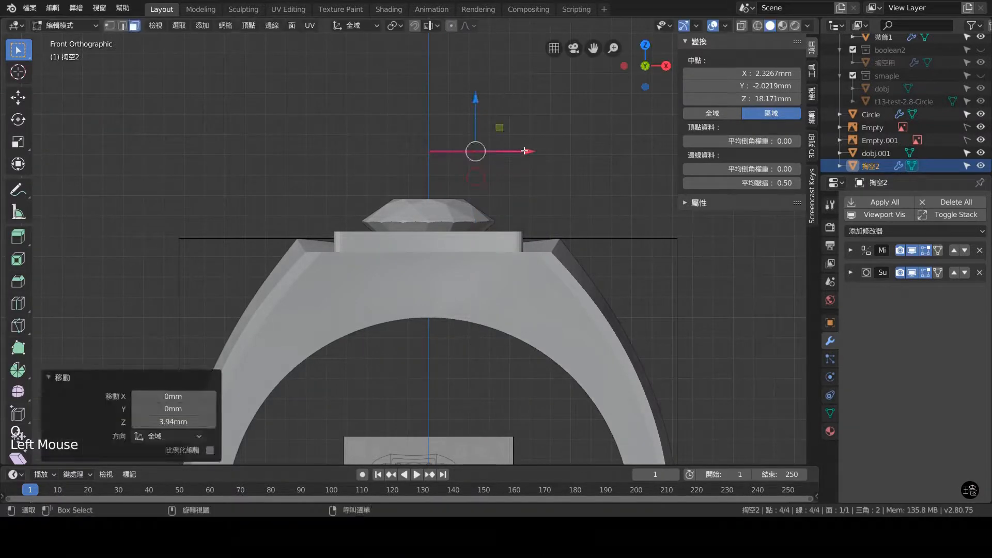
key(Tab)
middle_drag(463, 204, 463, 172)
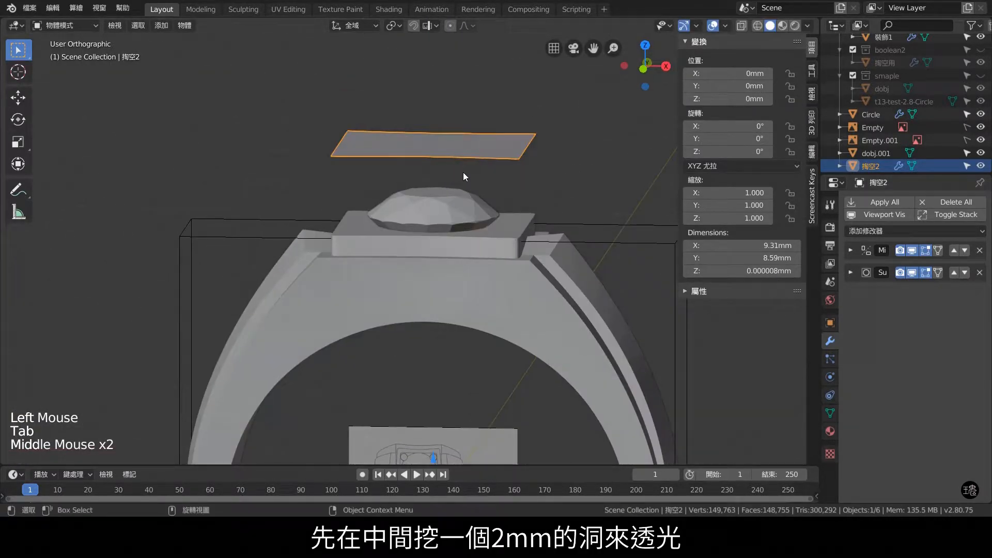
- Add a cylinder mesh with 128 vertices and a depth of 6 mm, keeping its 1 mm radius
key(KP_1)
key(KP_1)
key(KP_1)
key(shift+a)
mouse_move(463, 172)
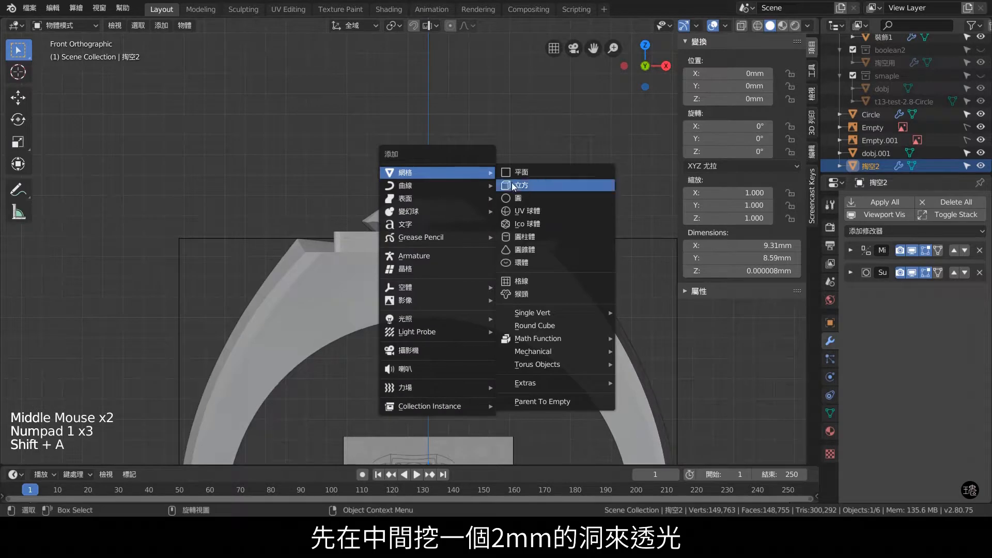
click(561, 237)
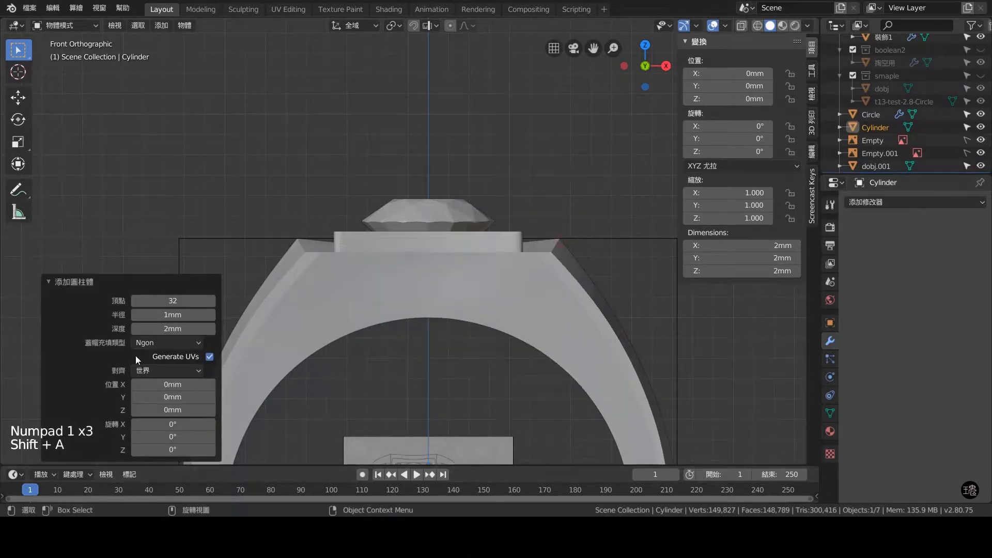
click(182, 305)
text(128)
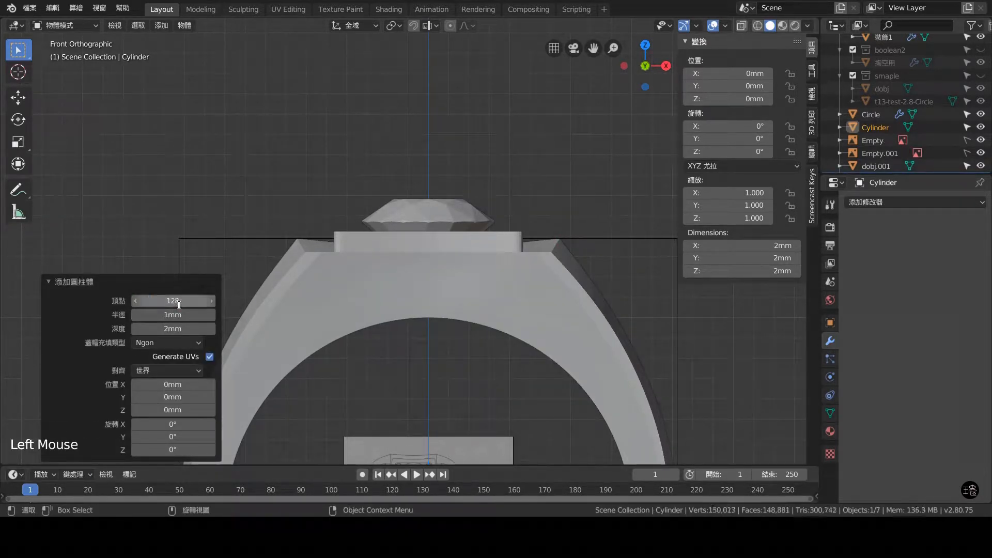
click(175, 329)
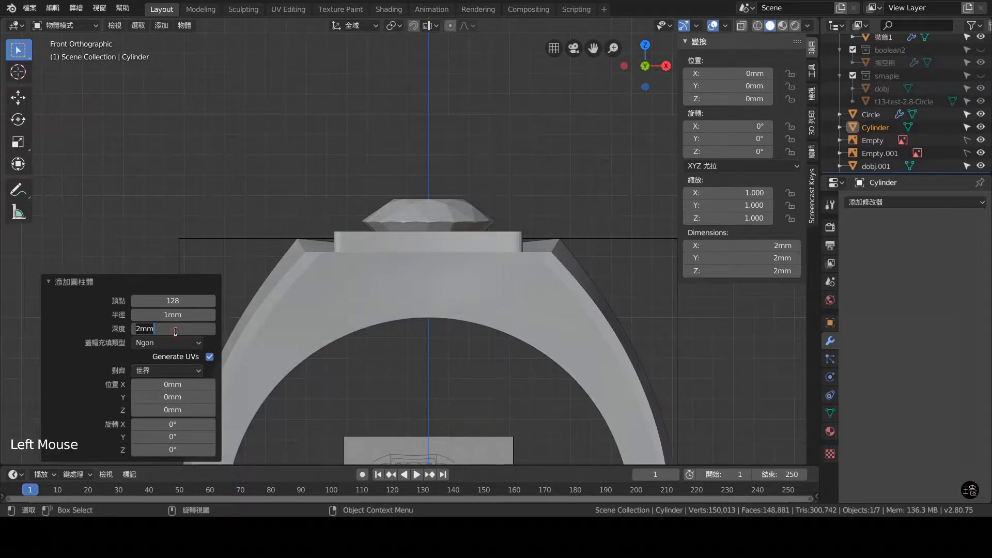
text(6)
key(Return)
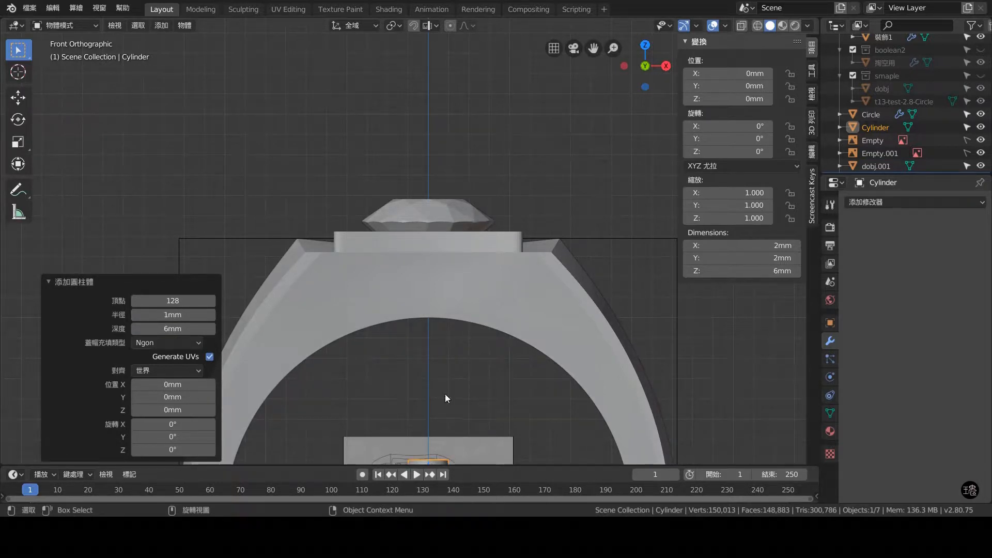
- Move the cylinder up about 12.3 mm along Z so it passes through the ring's top beneath the gem
scroll(437, 406, down, 3)
drag(420, 364, 426, 208)
scroll(516, 261, up, 3)
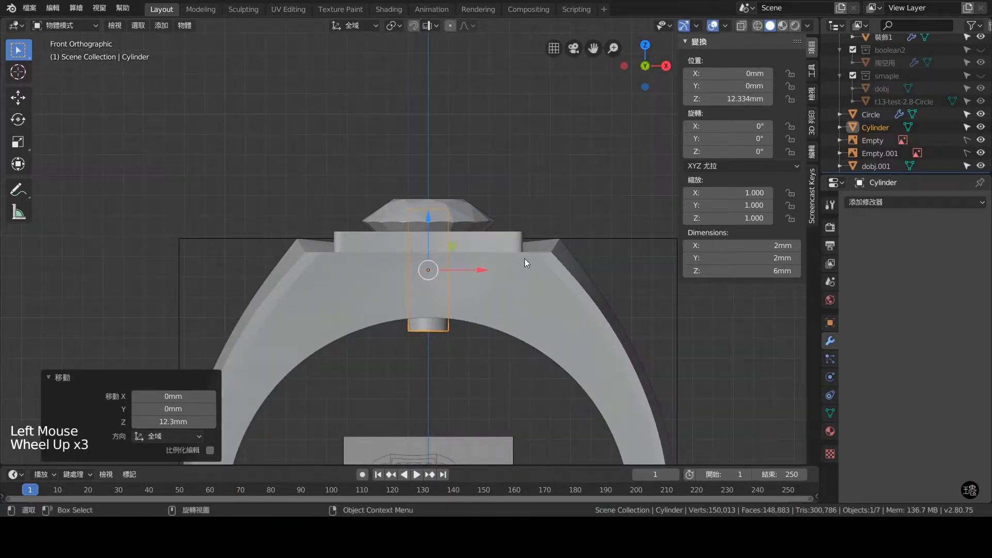
- Subtract the cylinder from the ring with a Boolean difference and turn on X-ray display to inspect the hole
middle_drag(525, 258, 559, 296)
shift+click(543, 293)
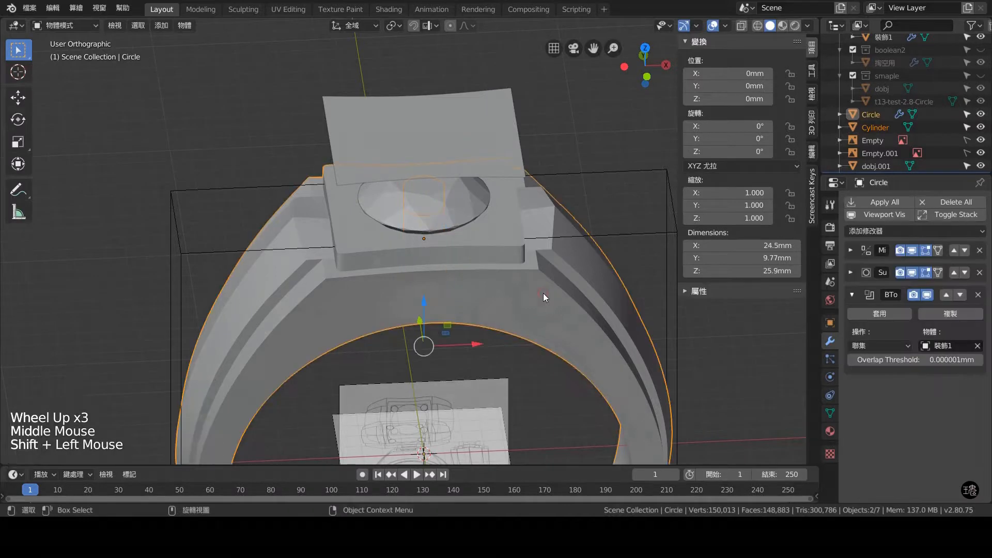
key(ctrl+KP_Subtract)
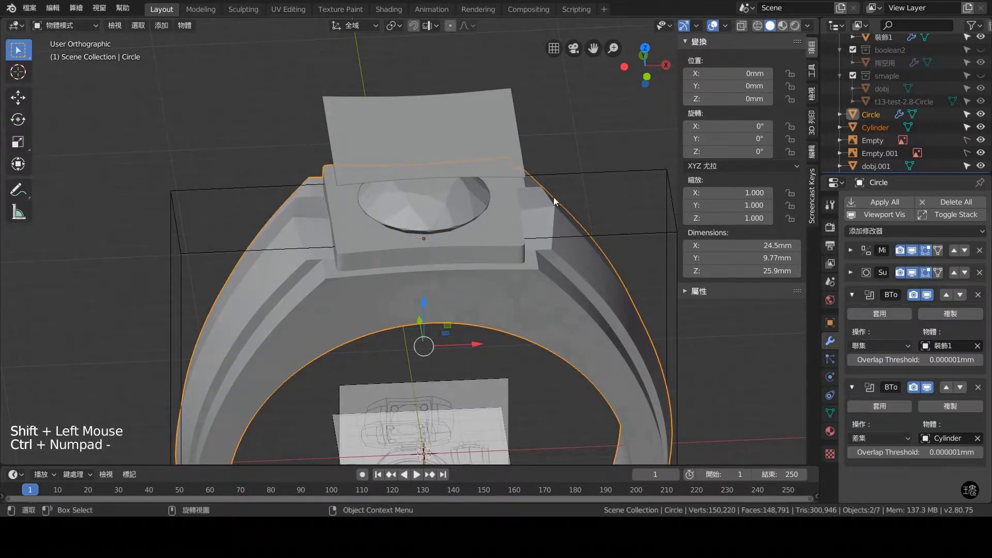
click(738, 26)
scroll(509, 193, up, 3)
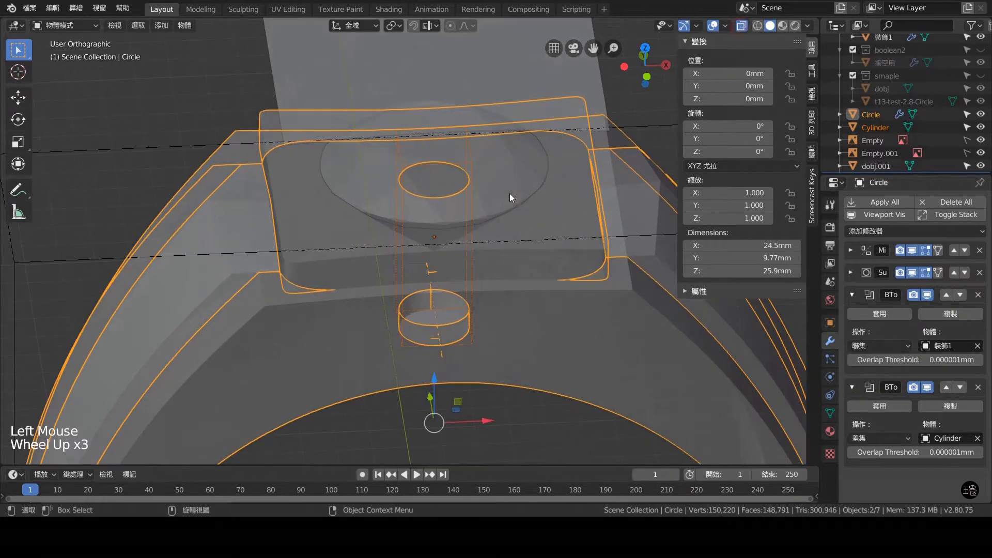
- Turn off X-ray display and inspect the gem's seat on the ring's top plate in solid view
click(739, 26)
click(528, 162)
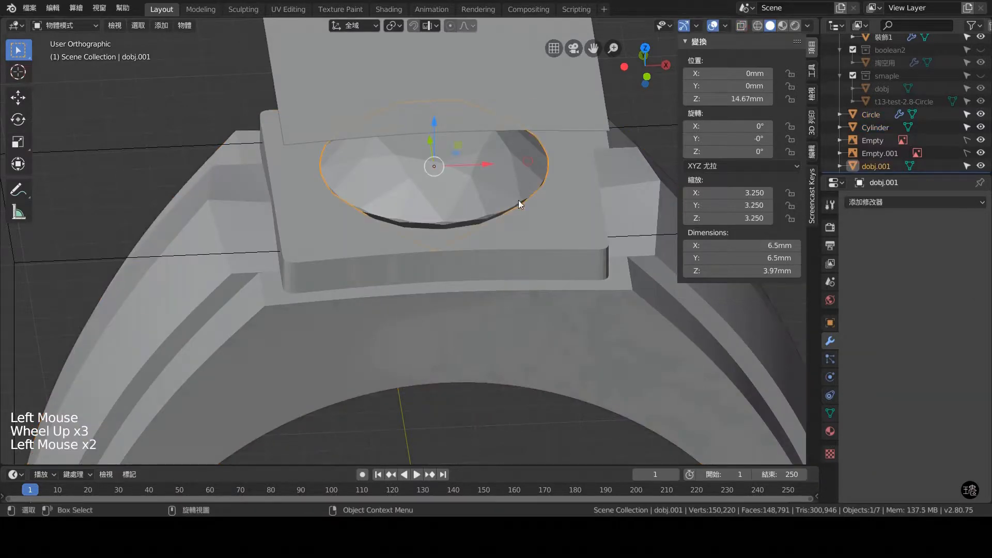
middle_drag(520, 206, 539, 327)
scroll(533, 349, down, 3)
- Edit 裝飾1 in X-ray front view and lower its upper centre edge beneath the gem about 0.208 mm along Z
click(608, 193)
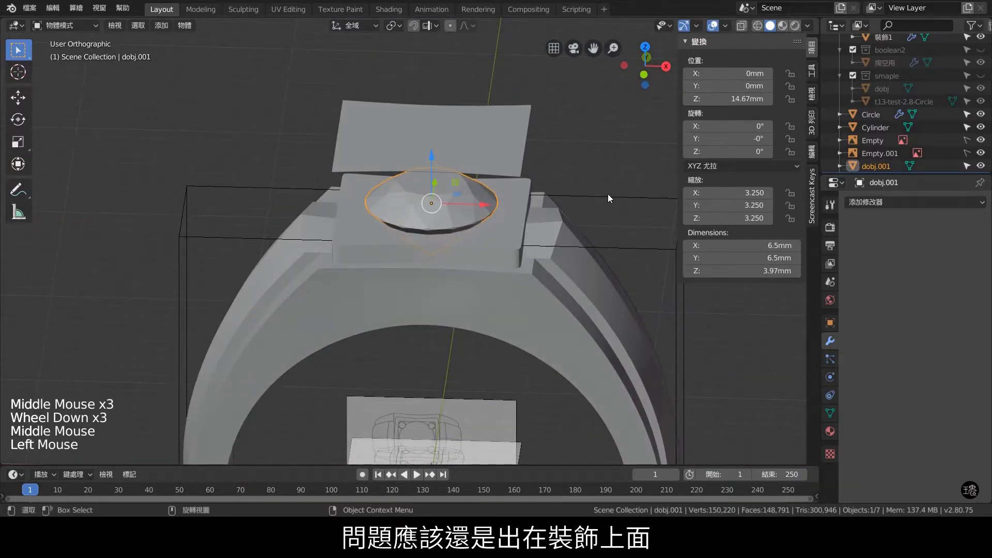
key(Tab)
key(KP_1)
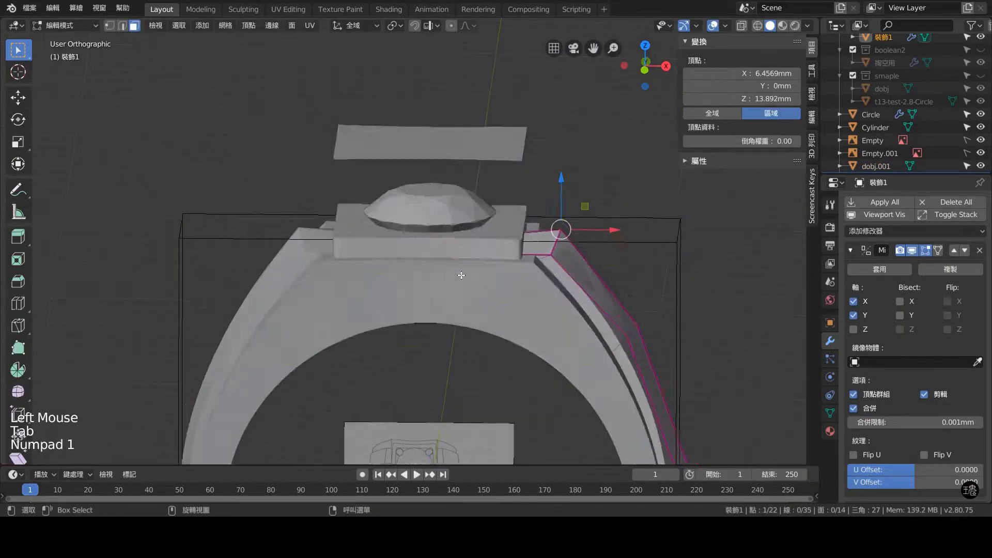
click(742, 26)
scroll(448, 247, up, 4)
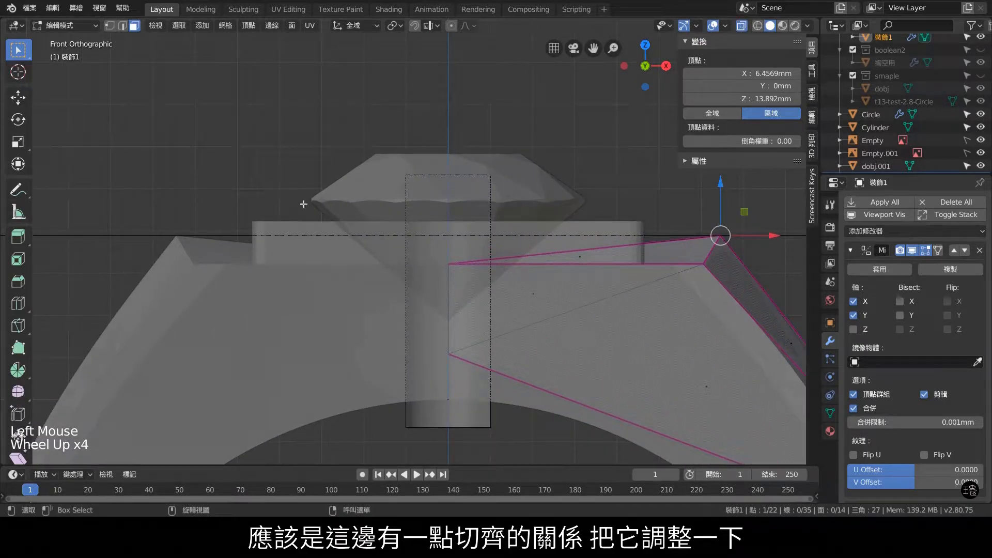
key(2)
click(412, 235)
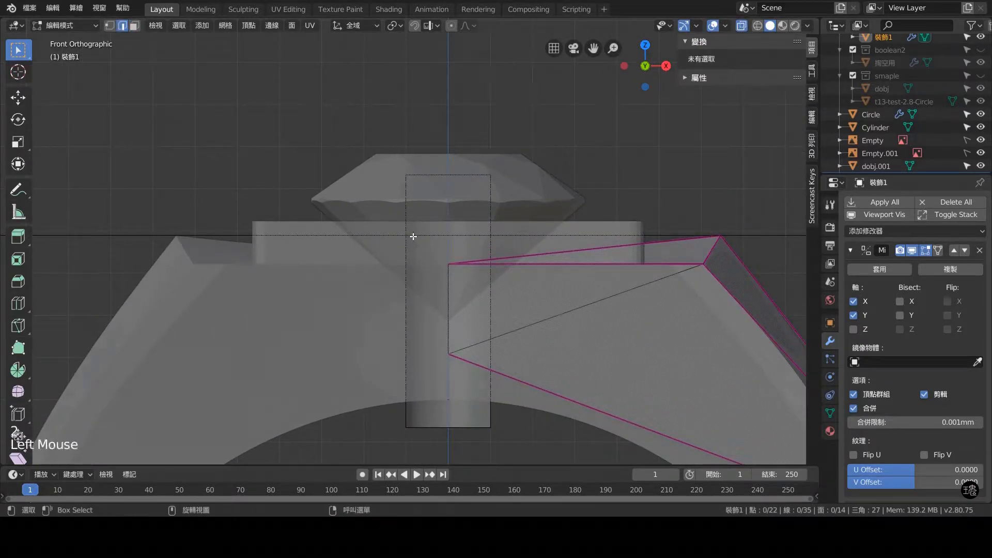
drag(449, 211, 451, 219)
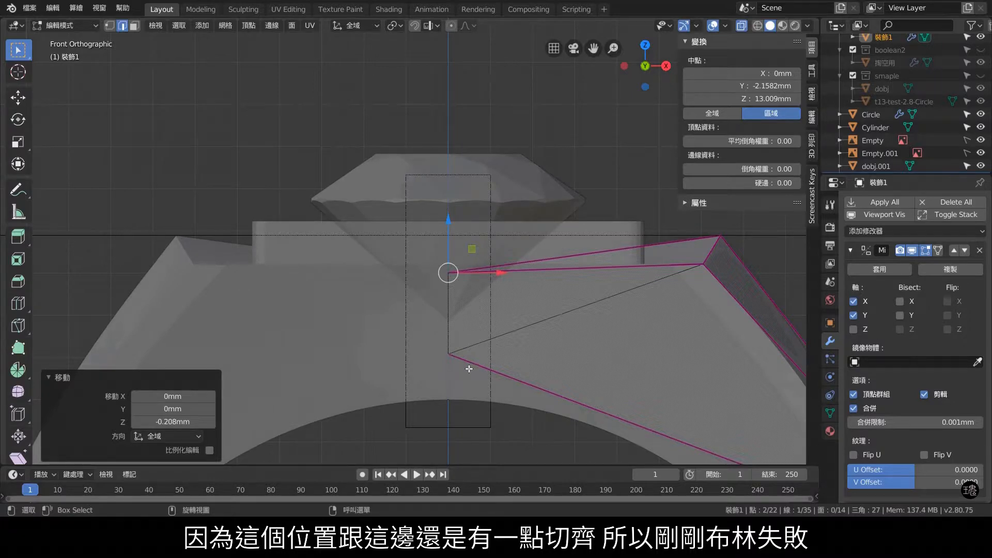
- Inspect the adjusted ring top from several angles, with X-ray display turned off, and return to the front view
scroll(469, 368, down, 1)
middle_drag(469, 368, 483, 348)
scroll(482, 347, up, 1)
scroll(591, 246, down, 1)
middle_drag(591, 246, 788, 32)
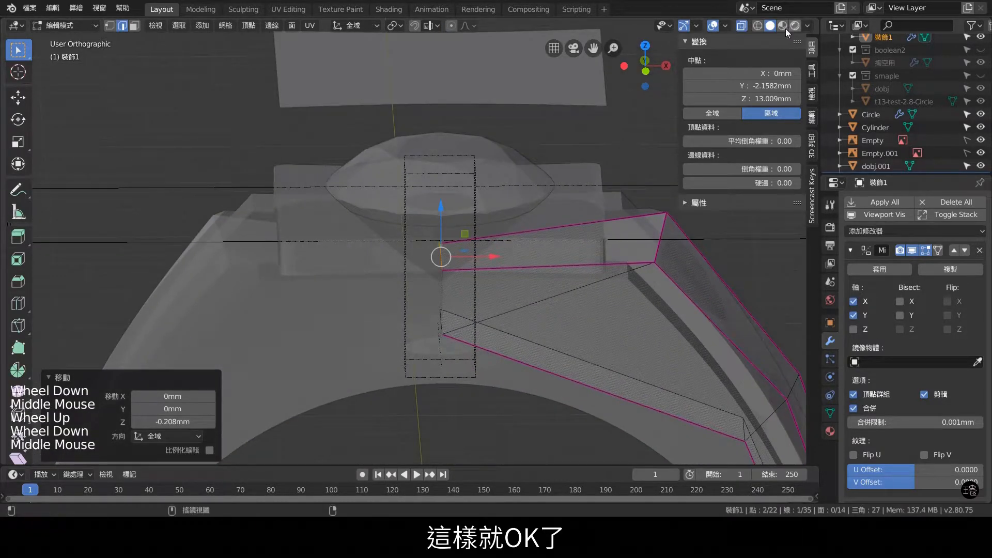
click(737, 27)
mouse_move(620, 169)
middle_down()
mouse_move(617, 202)
mouse_move(611, 176)
middle_up()
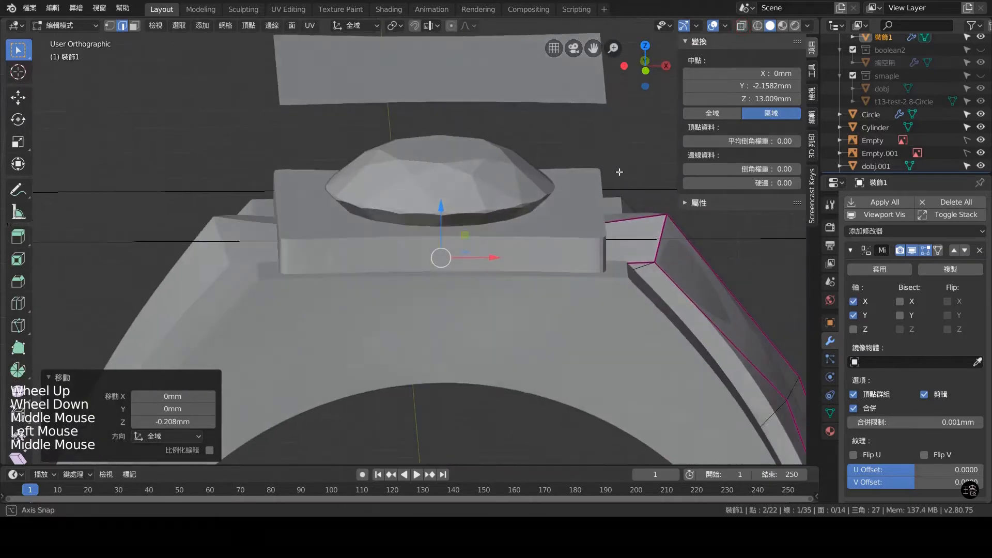
key(KP_1)
scroll(402, 272, down, 2)
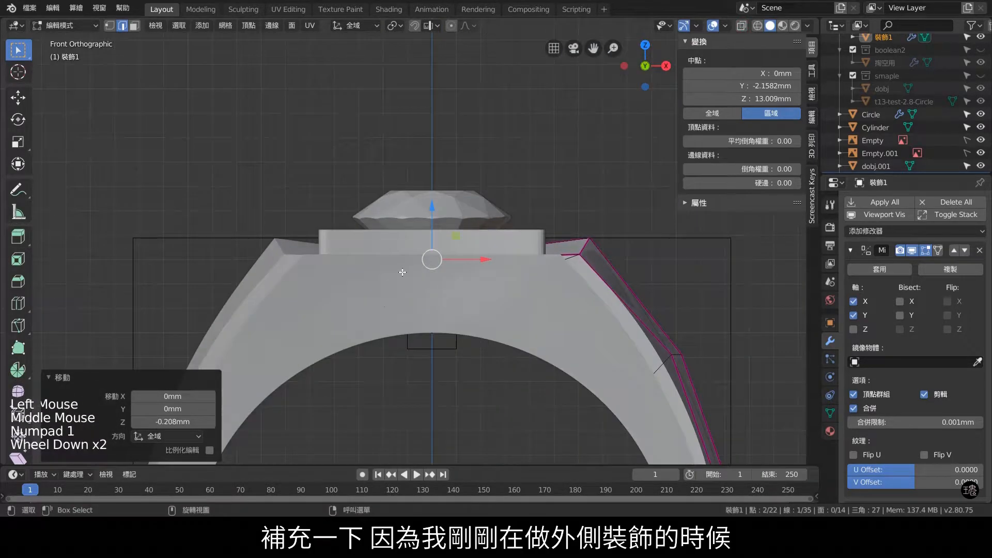
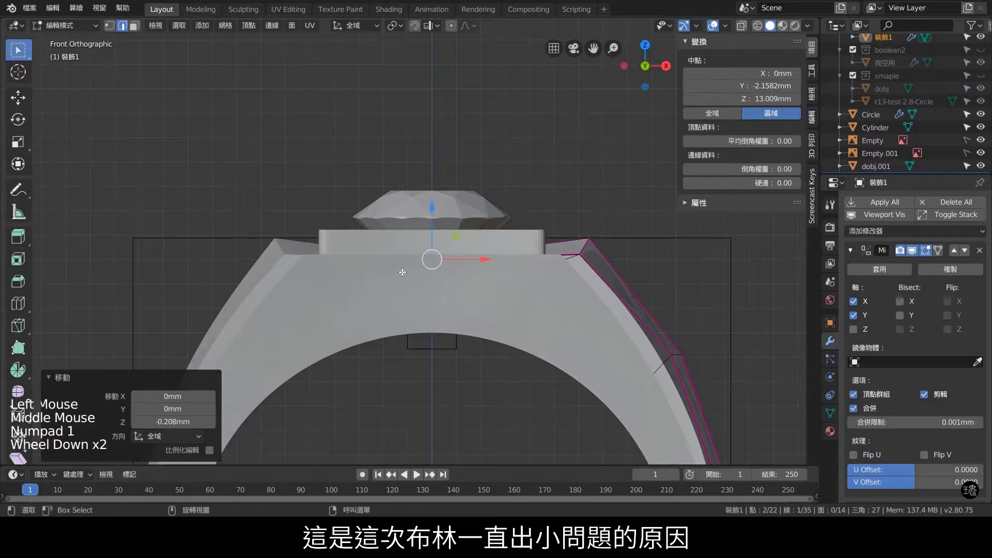
- Leave edit mode on 裝飾1 and move the Cylinder cutter into the boolean2 collection
click(455, 348)
key(Tab)
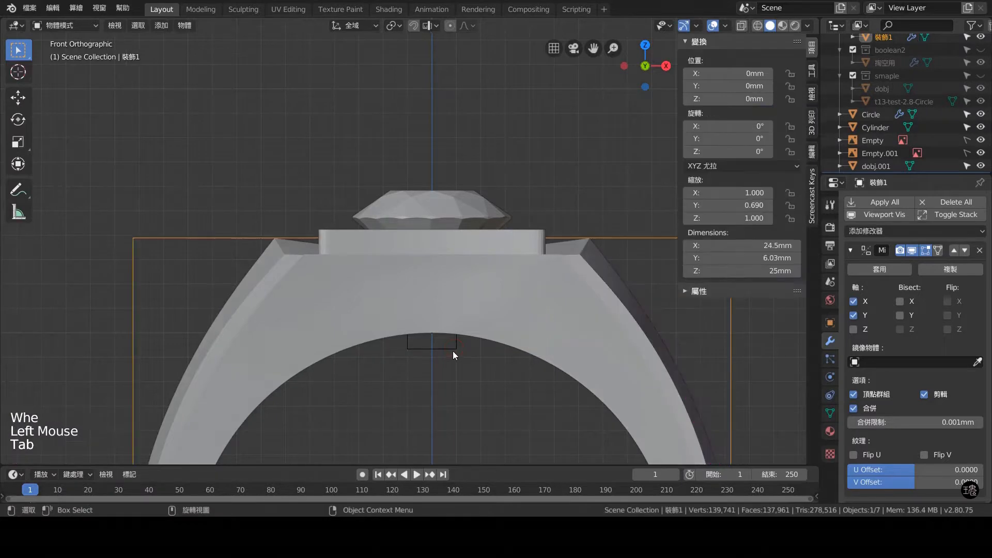
click(454, 347)
scroll(940, 114, down, 4)
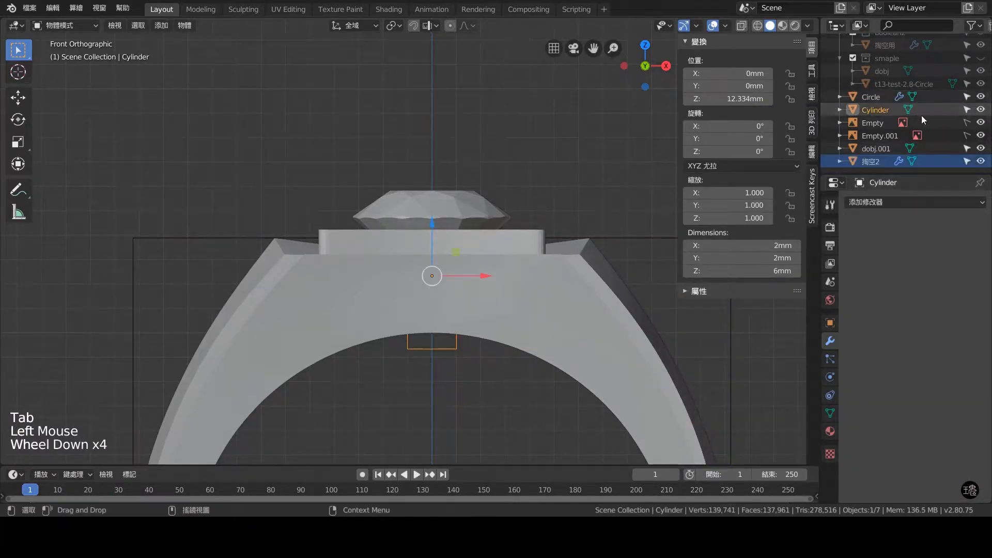
scroll(894, 114, up, 2)
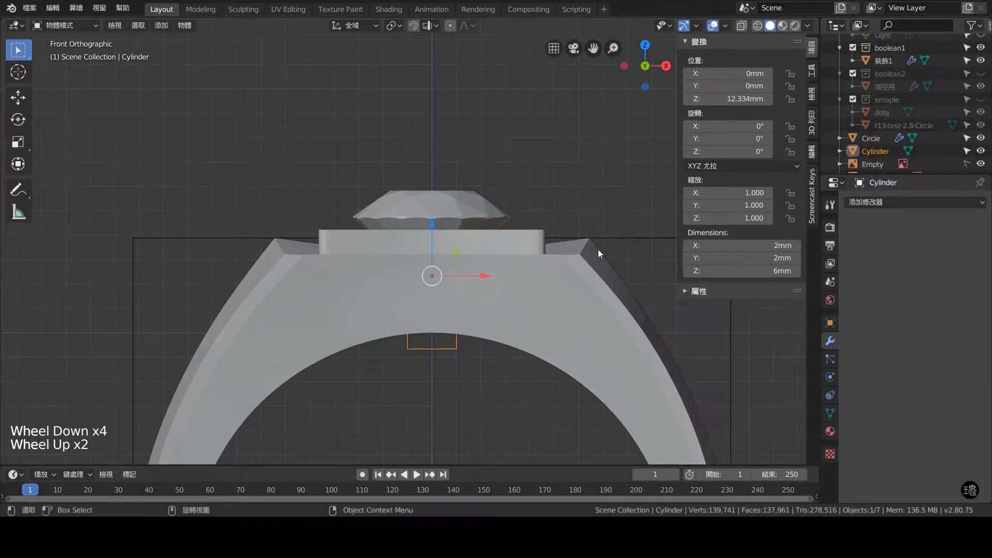
key(m)
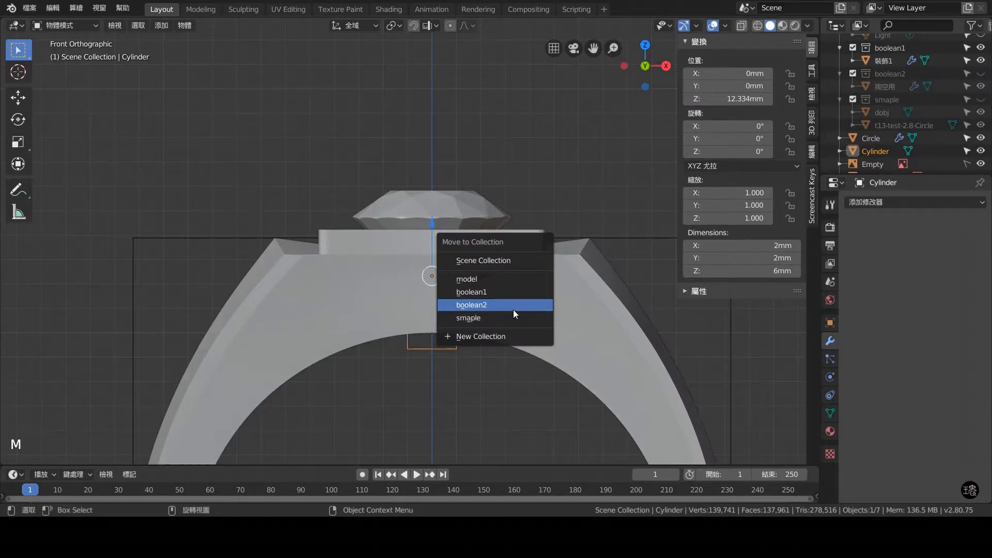
click(513, 309)
- Show the boolean2 collection, select 掏空用 in it, and hide the Cylinder
middle_drag(485, 196, 455, 268)
scroll(466, 200, down, 1)
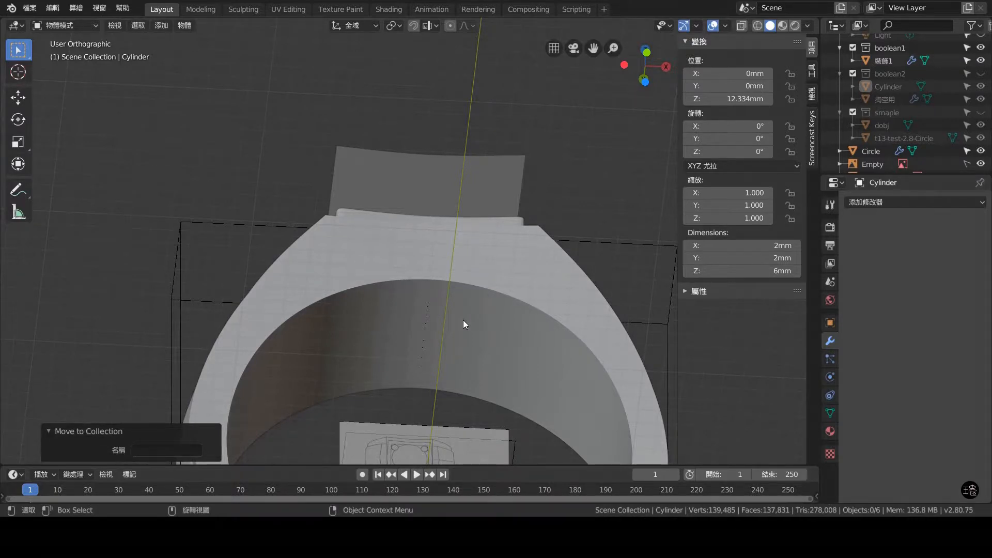
key(KP_1)
click(980, 73)
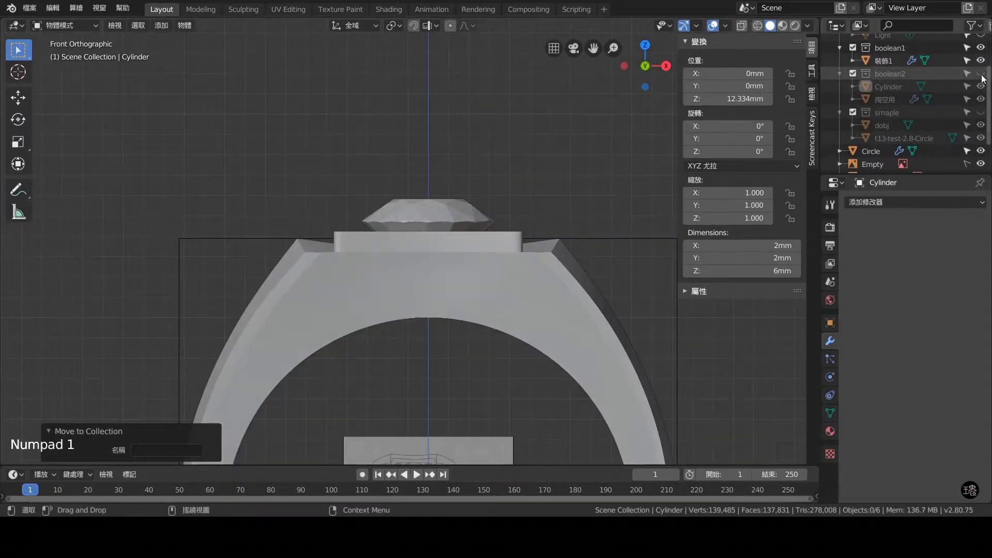
scroll(550, 334, down, 3)
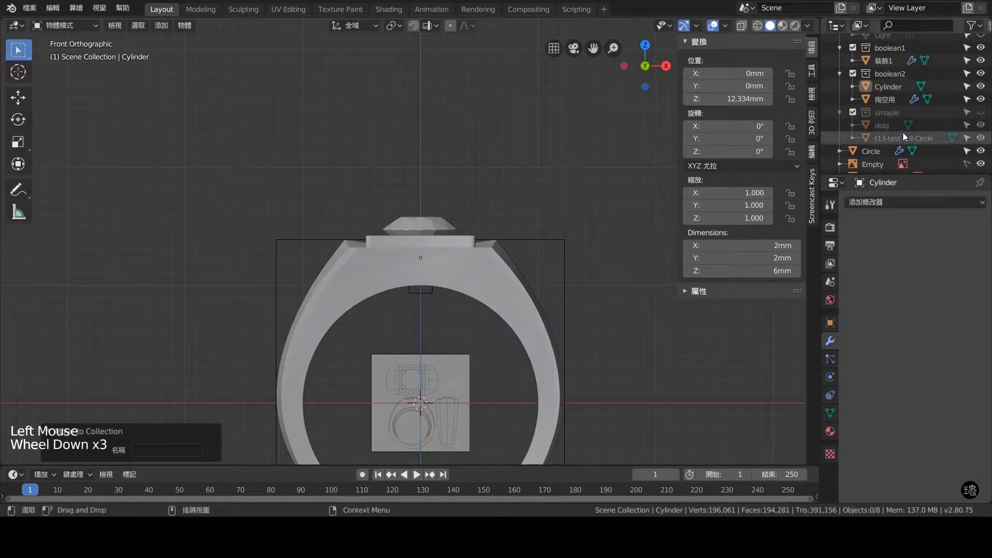
click(878, 98)
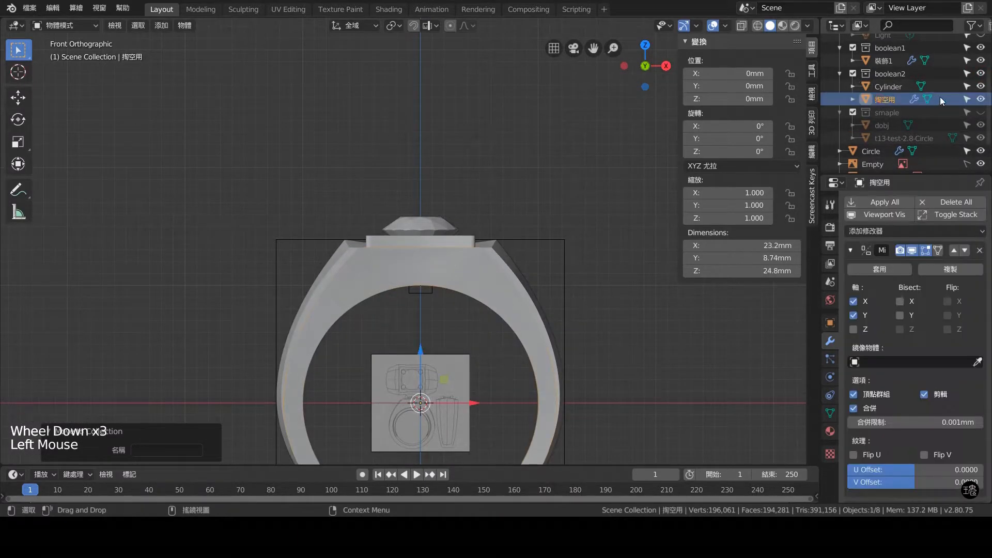
click(980, 86)
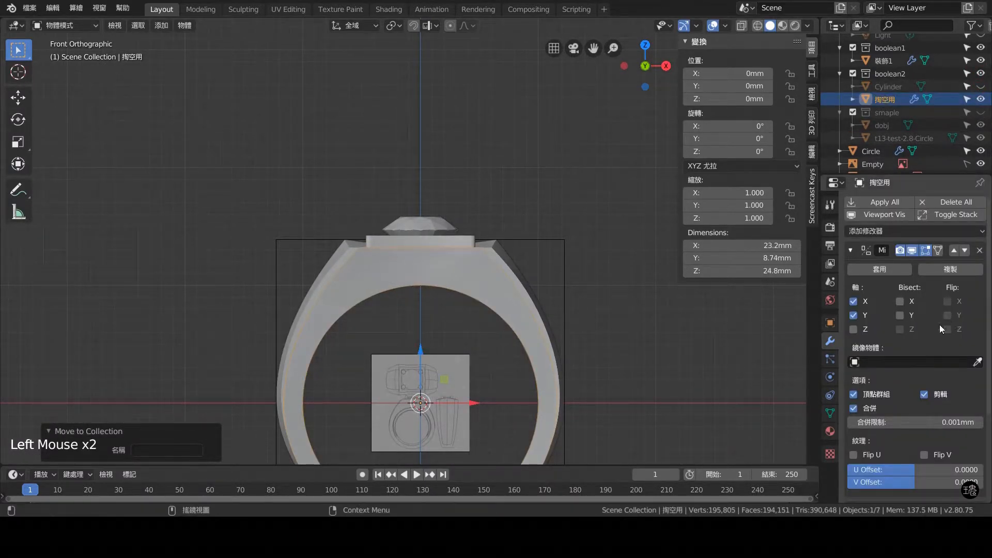
- Apply all modifiers on 掏空用, including its Mirror and Subdivision
scroll(939, 325, down, 13)
scroll(891, 305, up, 7)
click(849, 250)
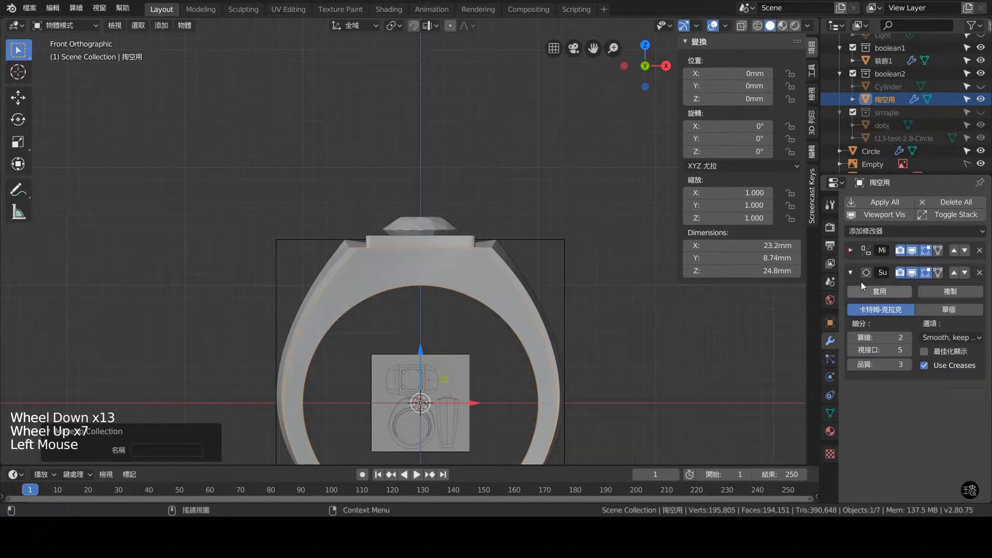
click(856, 277)
shift+middle_drag(466, 320, 621, 281)
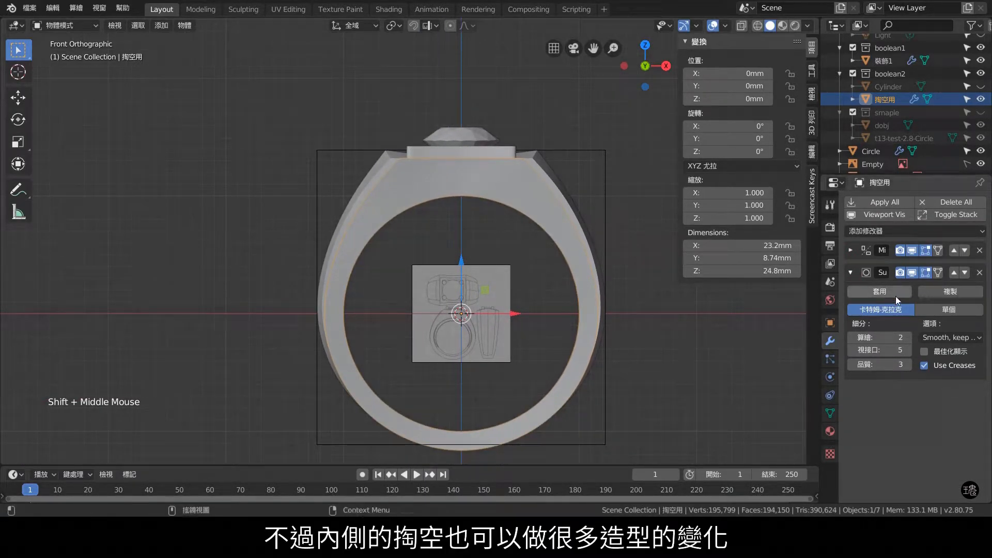
click(884, 202)
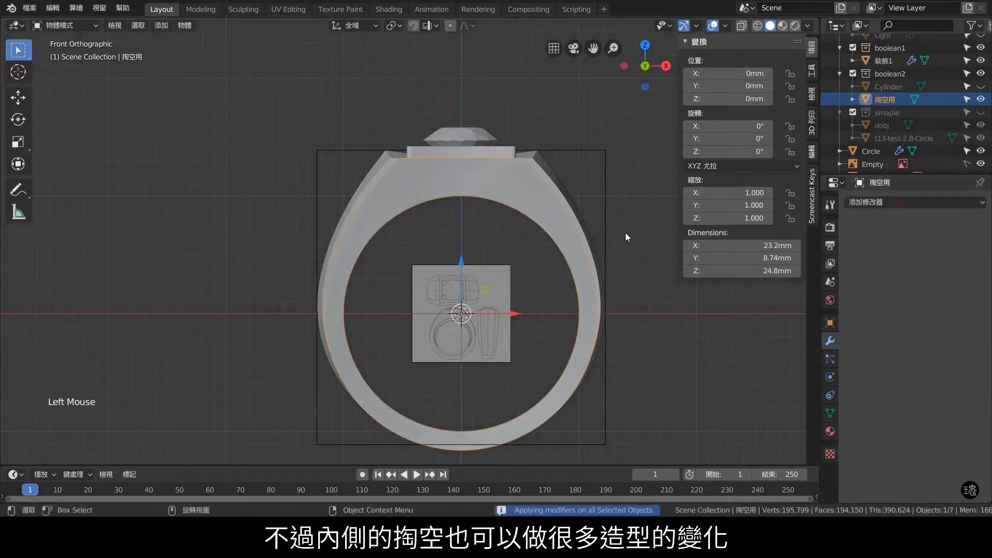
- With X-ray display on, scale 掏空用 uniformly by about 0.897 and widen it along X by about 1.0135
scroll(566, 240, up, 2)
shift+middle_drag(566, 240, 536, 224)
scroll(552, 225, down, 1)
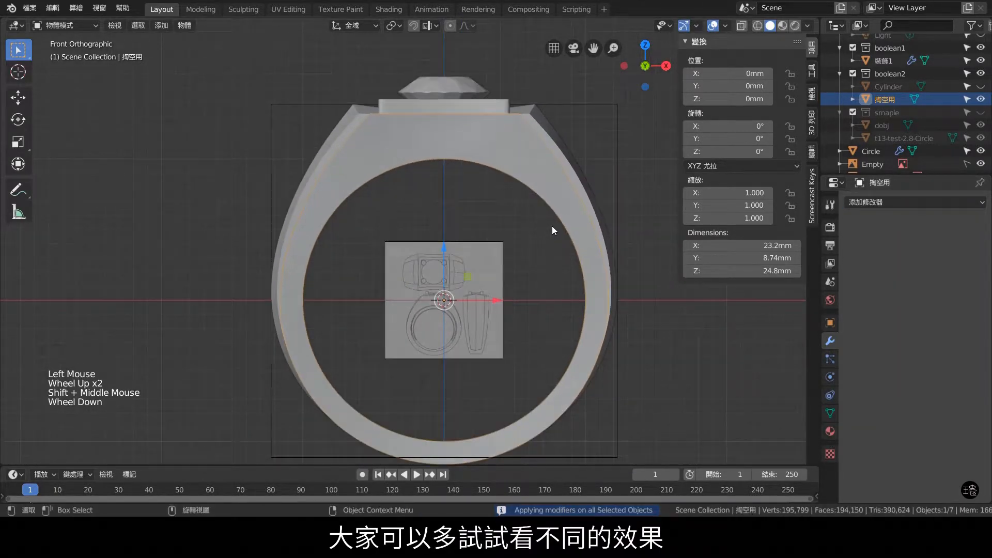
key(Tab)
key(Tab)
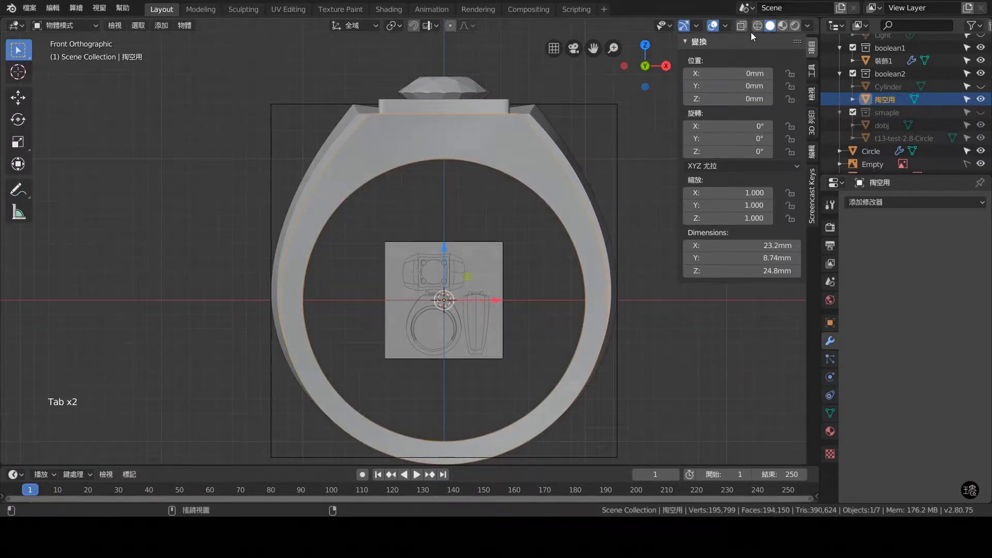
click(593, 272)
key(s)
click(583, 268)
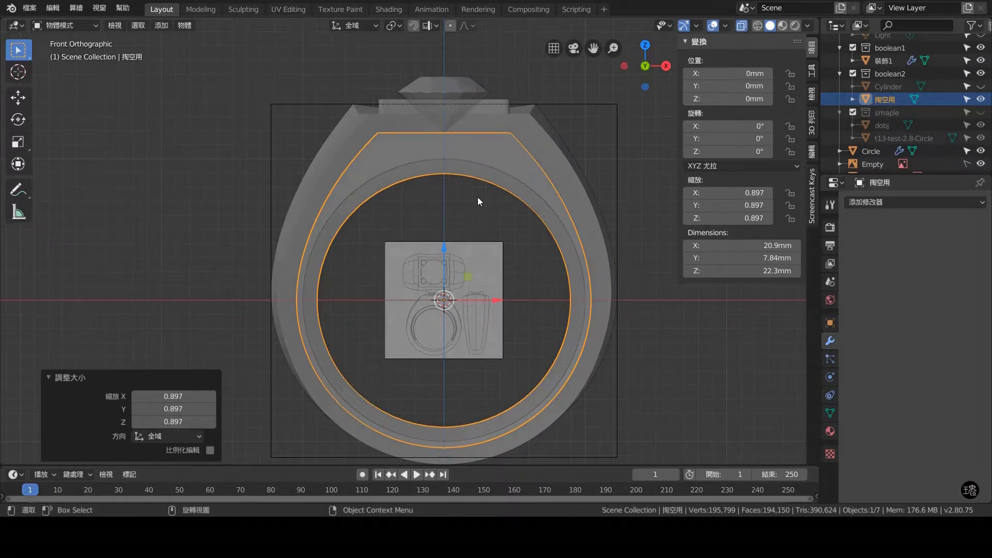
key(s)
key(x)
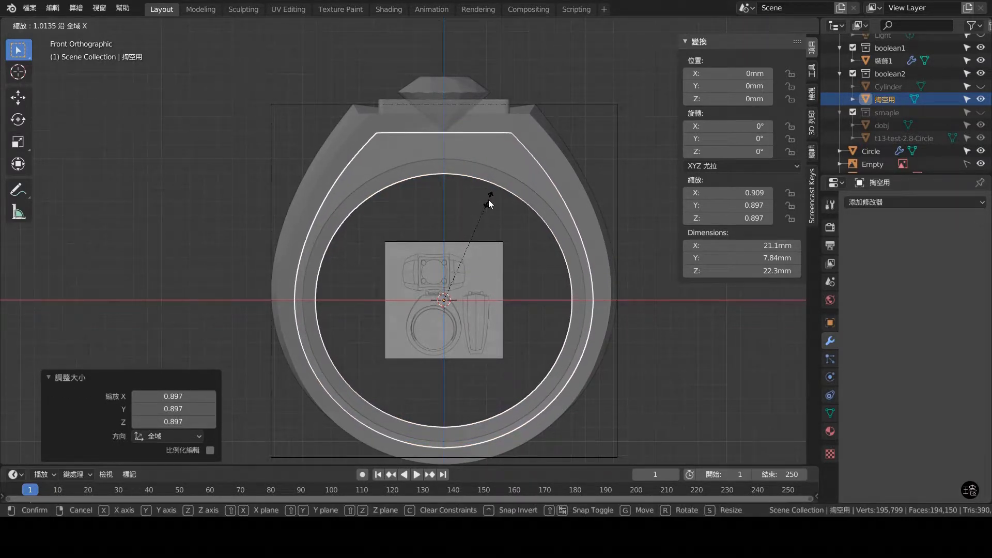
click(488, 199)
- Raise 掏空用 to about 0.439 mm along Z, checking its fit inside the ring from the top and side
drag(443, 260, 445, 236)
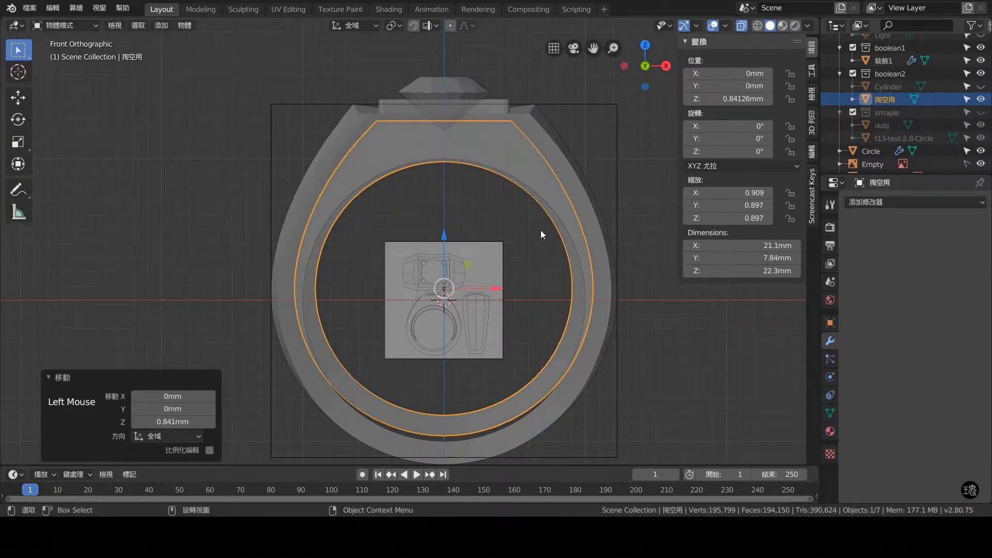
key(KP_7)
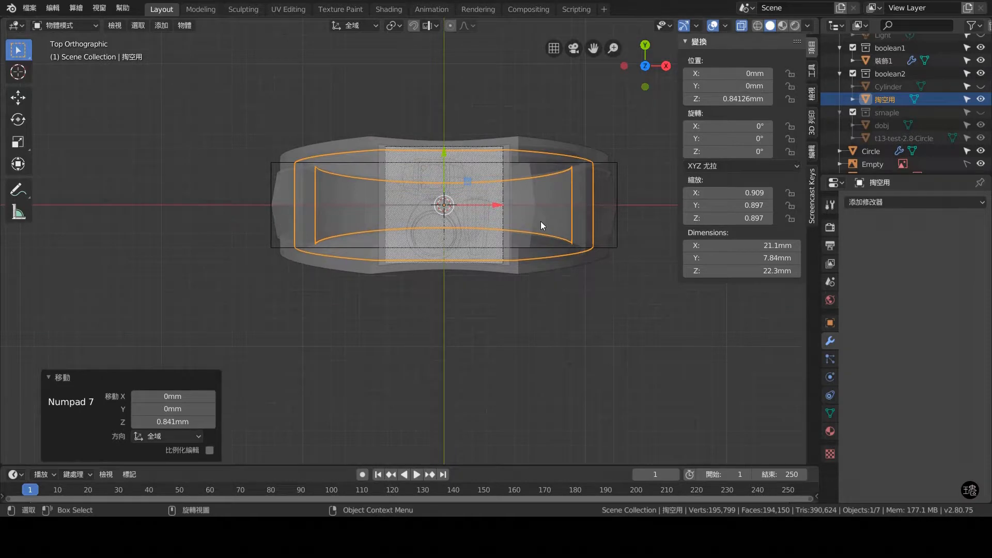
key(KP_3)
key(KP_1)
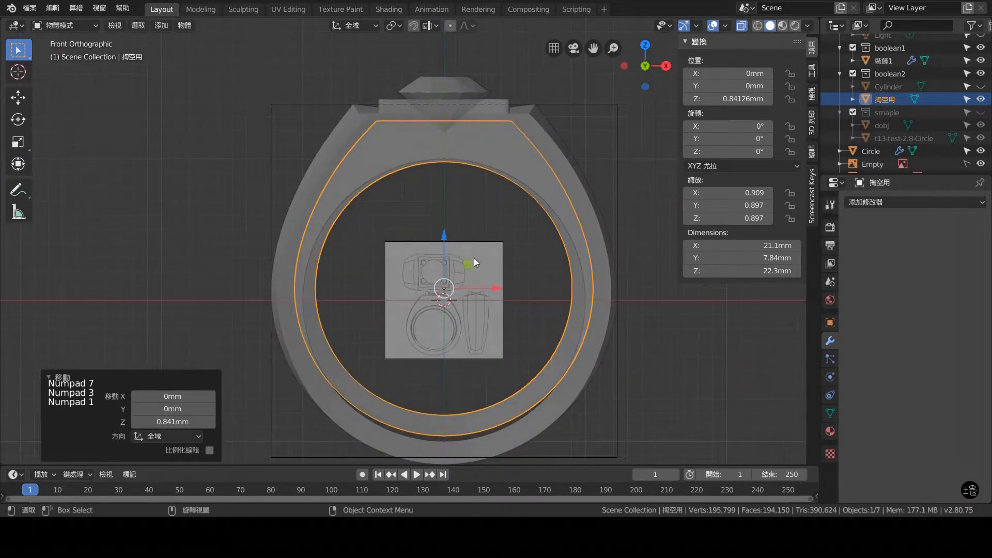
drag(445, 236, 443, 243)
- Scale 掏空用 along Z by about 0.948 and along X by about 1.009
key(s)
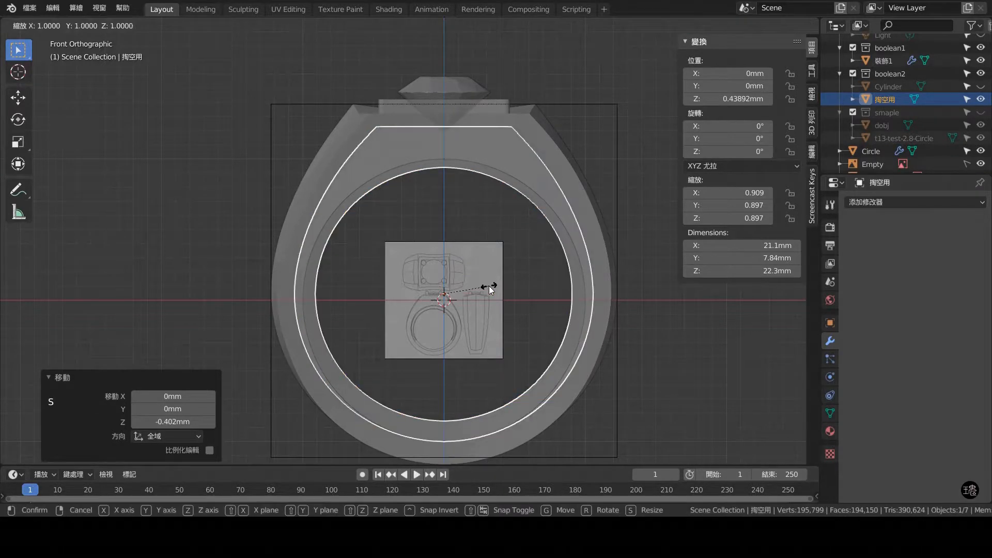
key(z)
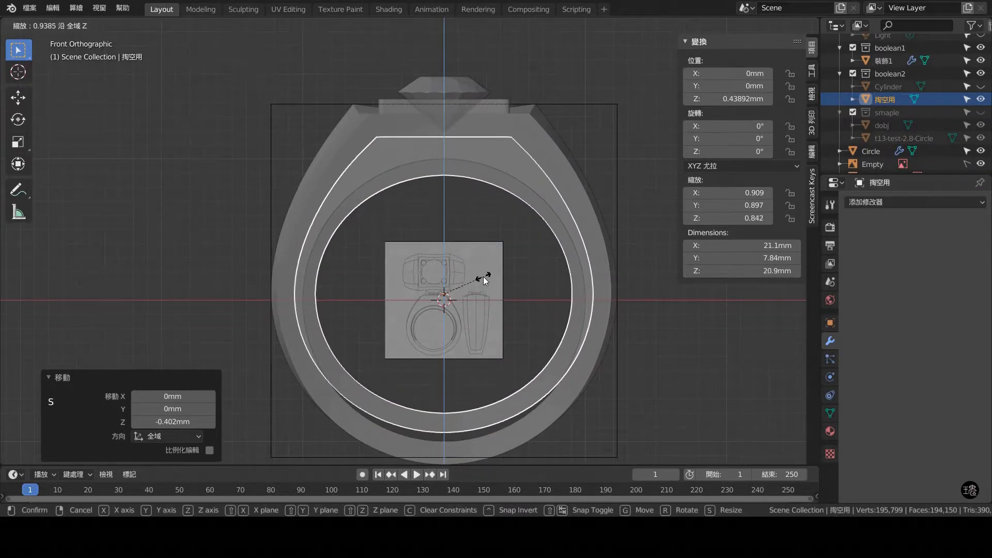
click(483, 276)
key(s)
key(x)
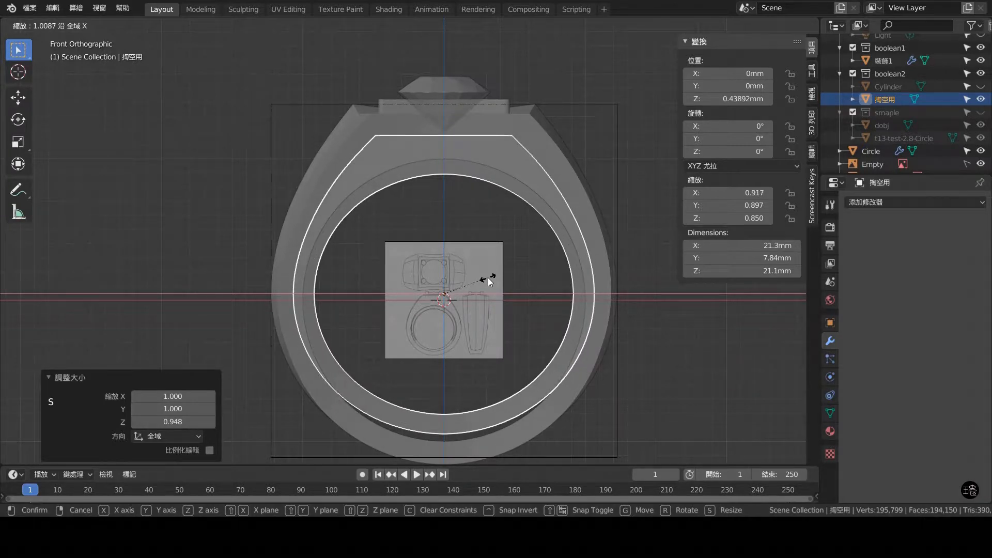
click(488, 279)
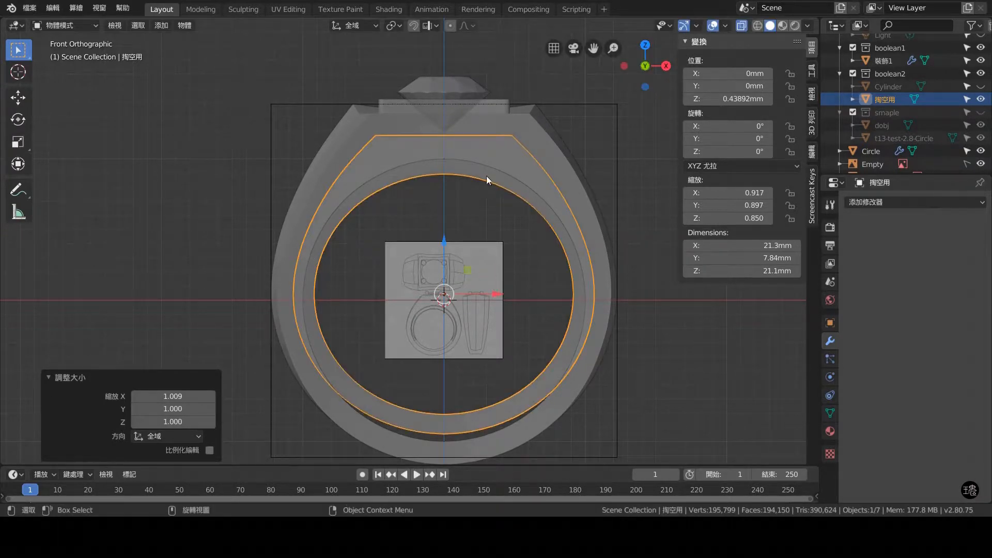
- Raise 掏空用 to about 1.207 mm along Z and scale it along X by about 1.020
drag(443, 241, 443, 233)
key(s)
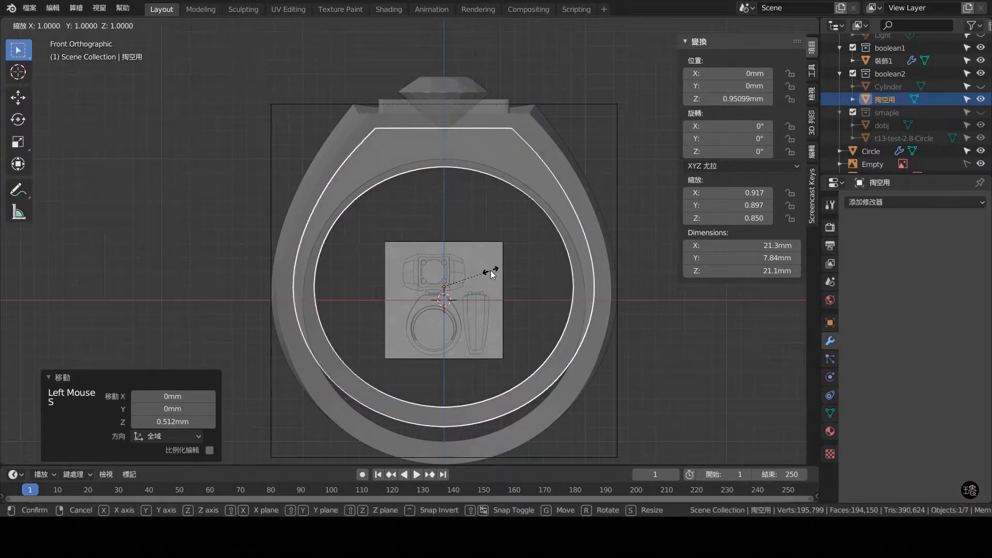
key(x)
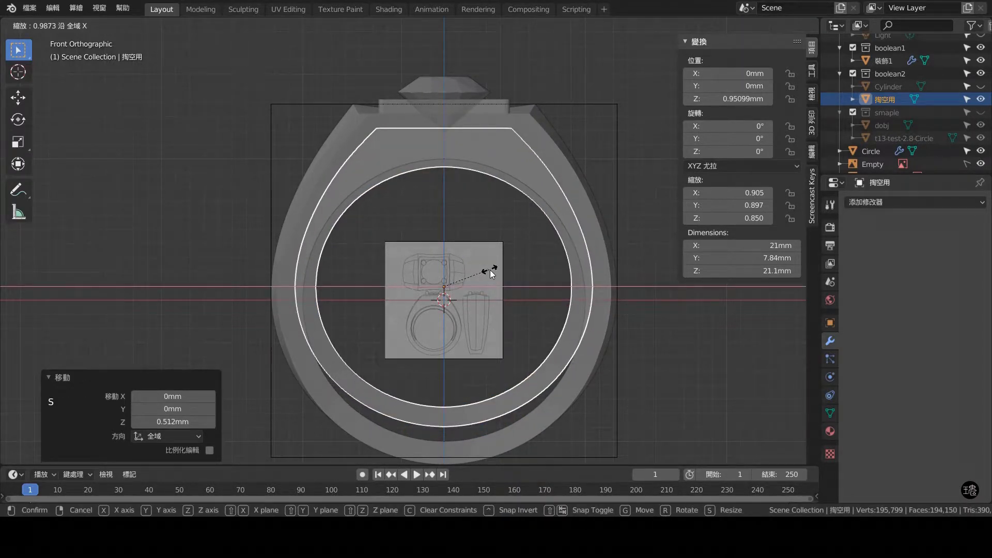
click(492, 271)
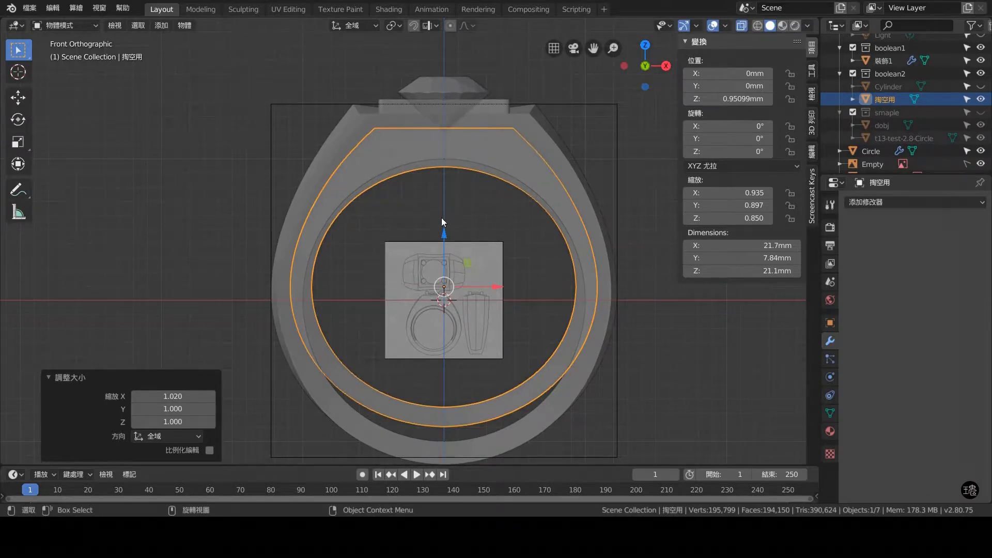
drag(443, 234, 445, 229)
- Narrow 掏空用 along Y by a factor of about 0.890, checking its fit from the top and front
middle_drag(445, 229, 478, 231)
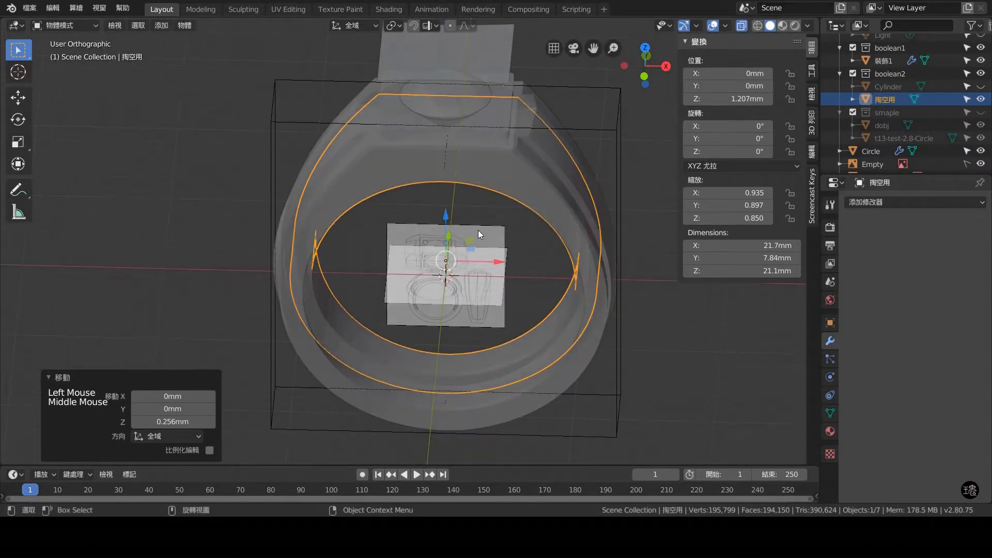
key(KP_7)
scroll(479, 230, up, 2)
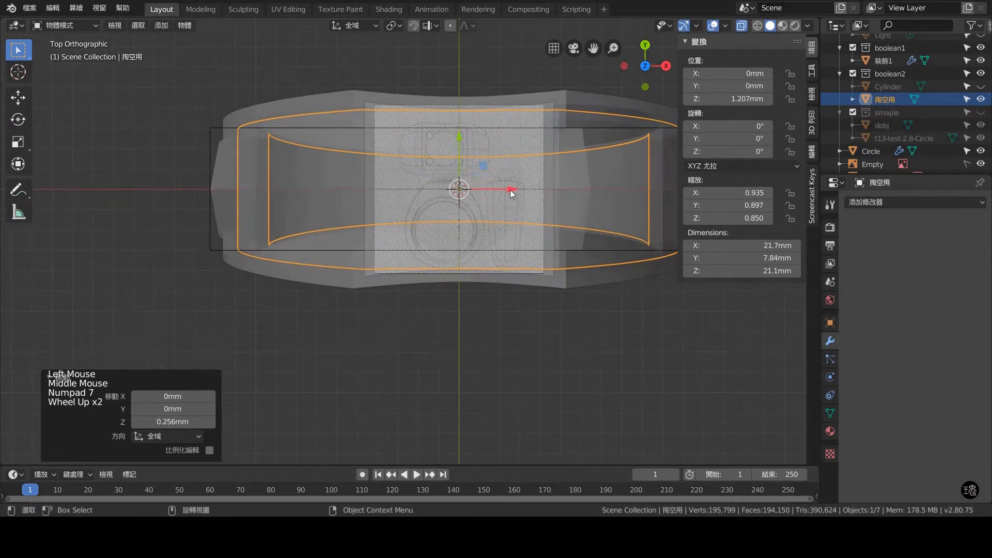
key(s)
key(y)
click(497, 223)
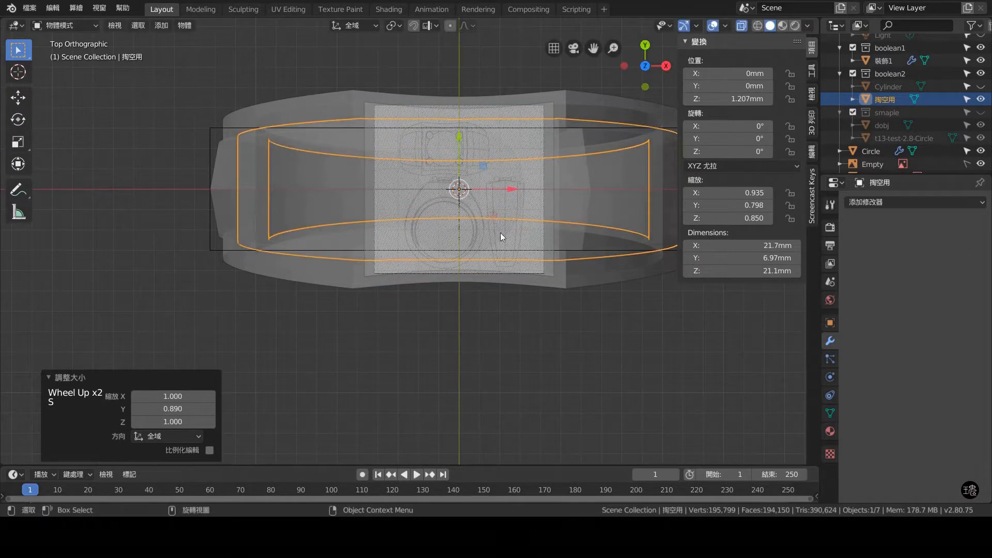
key(KP_1)
scroll(498, 272, down, 4)
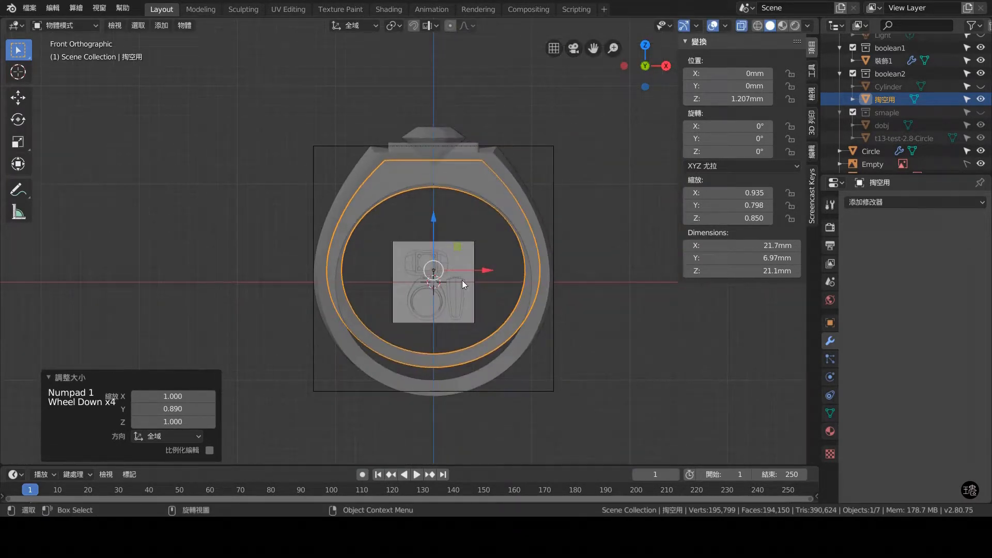
key(Tab)
key(Tab)
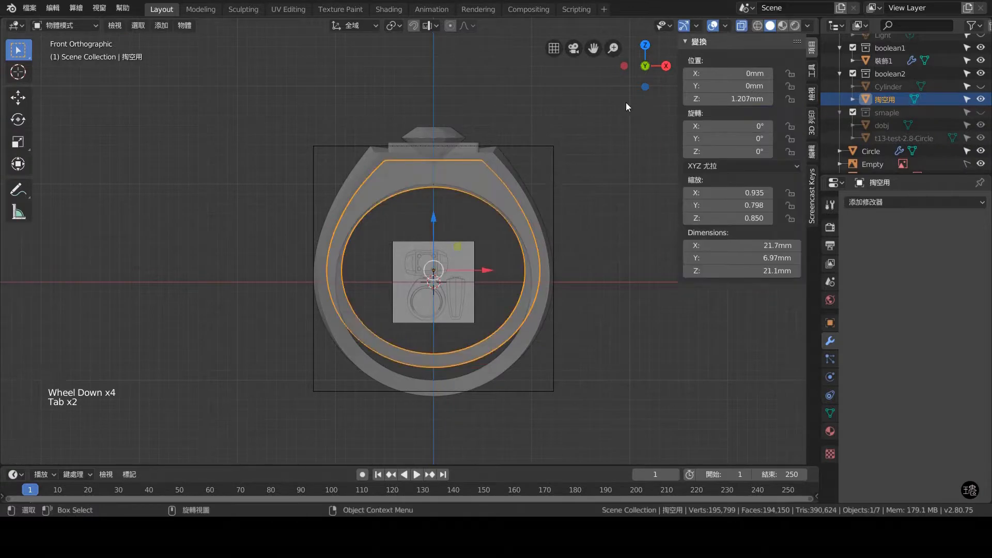
- Turn off X-ray and subtract 掏空用 from the ring body Circle with a Boolean difference
click(495, 197)
middle_drag(494, 197, 516, 208)
scroll(526, 138, up, 4)
shift+click(618, 75)
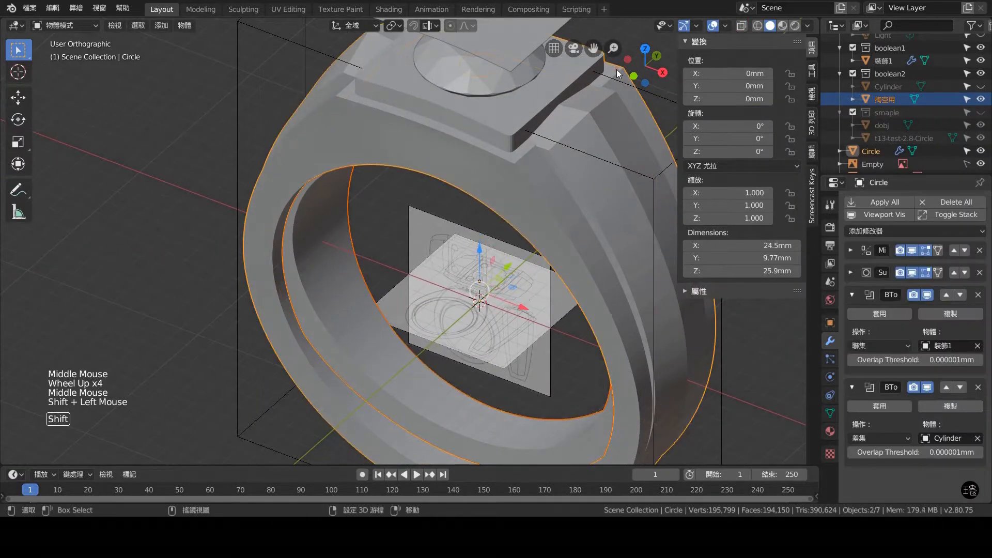
key(ctrl+KP_Subtract)
middle_drag(395, 142, 556, 150)
key(KP_1)
scroll(467, 182, down, 2)
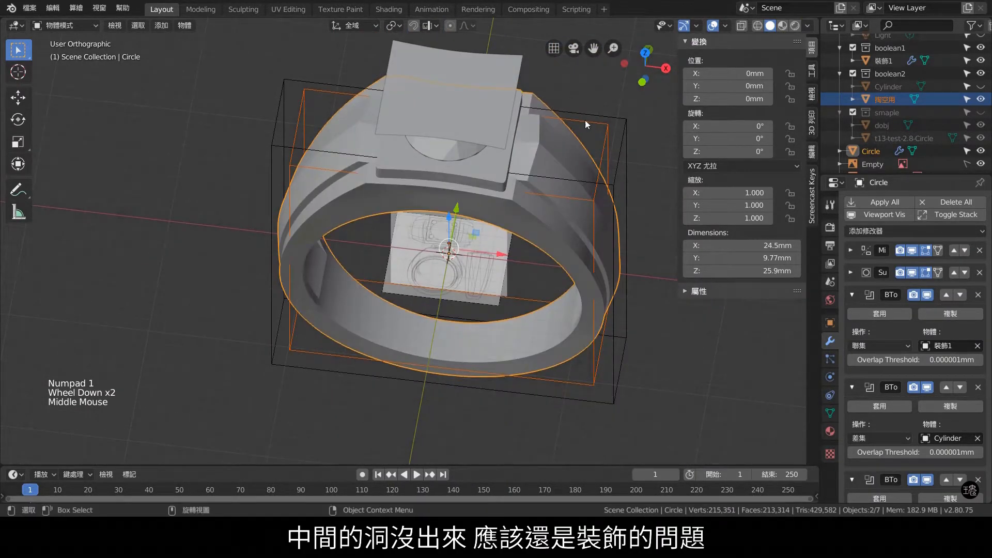
- With X-ray on, lower the inner top centreline vertices of 裝飾1 by about 0.025 mm along Z, then turn X-ray off
click(624, 121)
key(Tab)
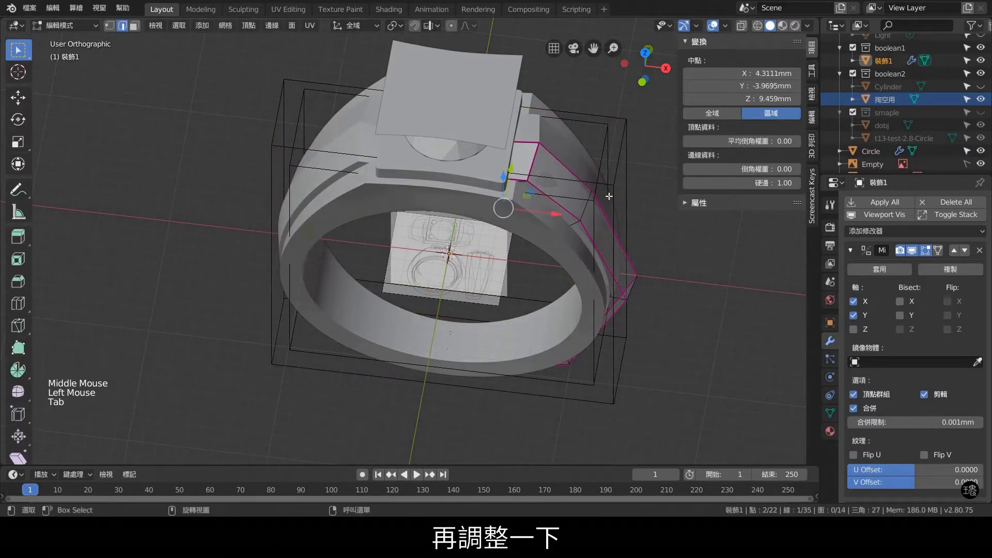
key(KP_1)
scroll(599, 192, up, 2)
click(742, 27)
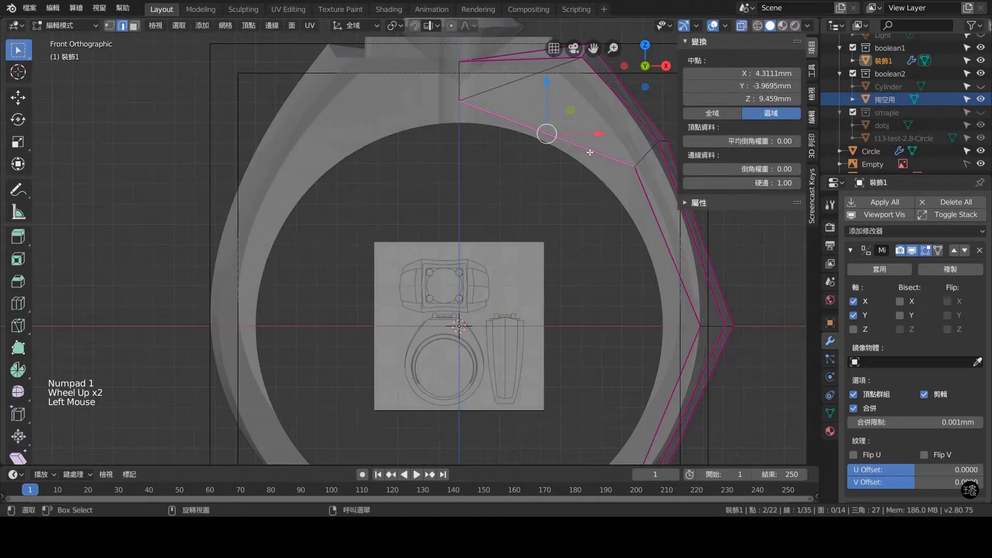
shift+middle_drag(483, 157, 485, 200)
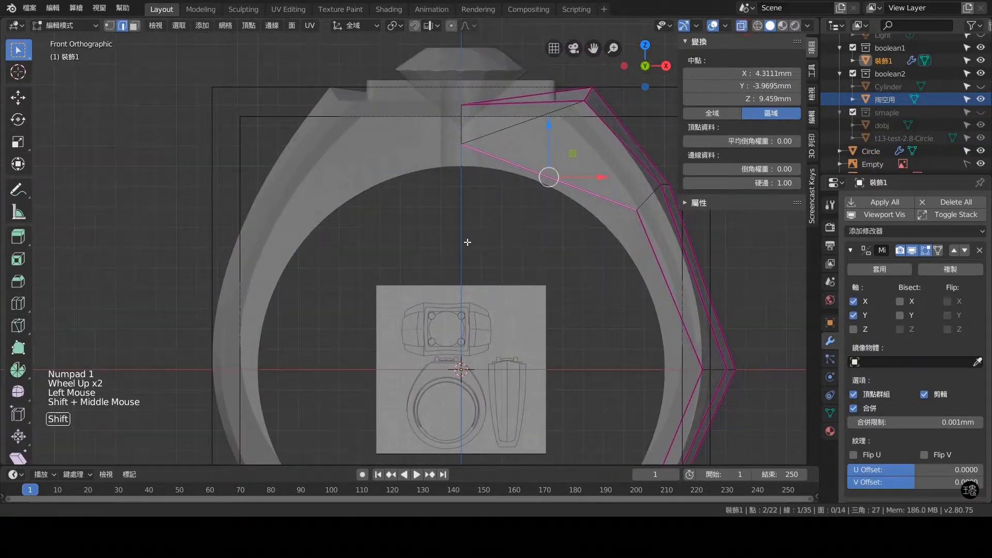
click(503, 186)
drag(502, 186, 454, 133)
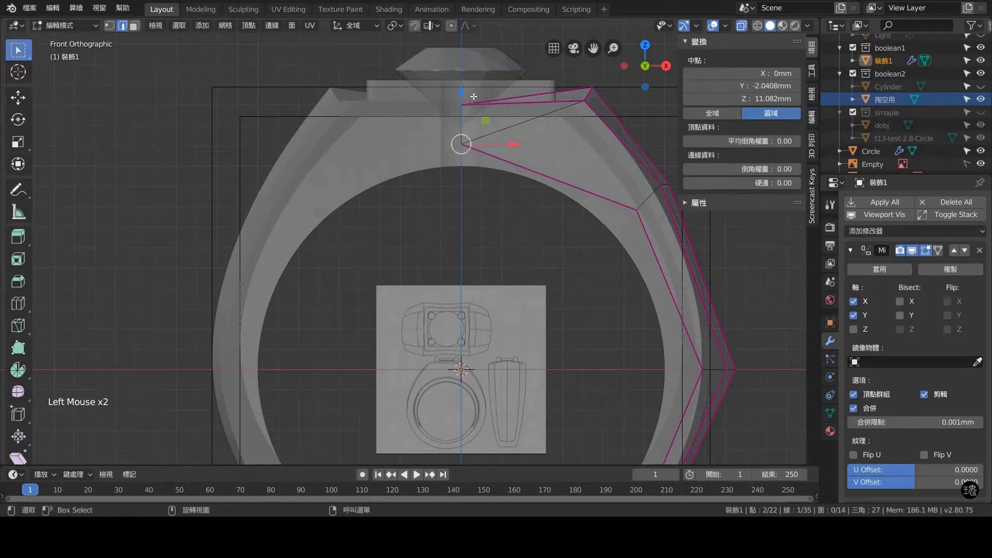
mouse_move(464, 92)
mouse_down()
mouse_move(467, 109)
mouse_move(474, 92)
mouse_up()
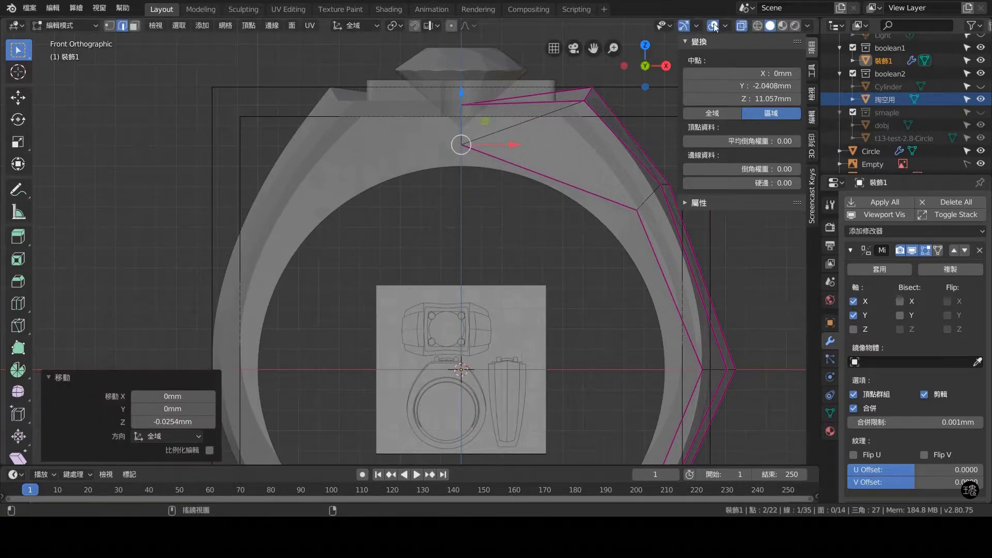
click(737, 26)
- Inspect the hole beneath the gem, leave Edit Mode on 裝飾1, and hide the boolean2 collection
mouse_move(459, 291)
middle_down()
mouse_move(487, 194)
mouse_move(458, 249)
mouse_move(469, 265)
mouse_move(464, 281)
middle_up()
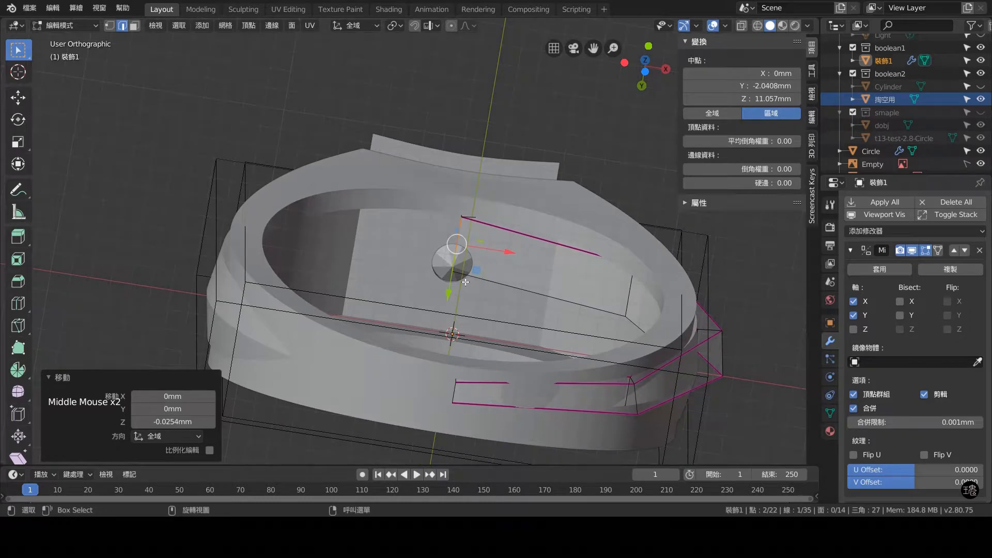
middle_drag(477, 177, 469, 189)
scroll(469, 189, down, 1)
middle_drag(412, 251, 409, 273)
key(KP_1)
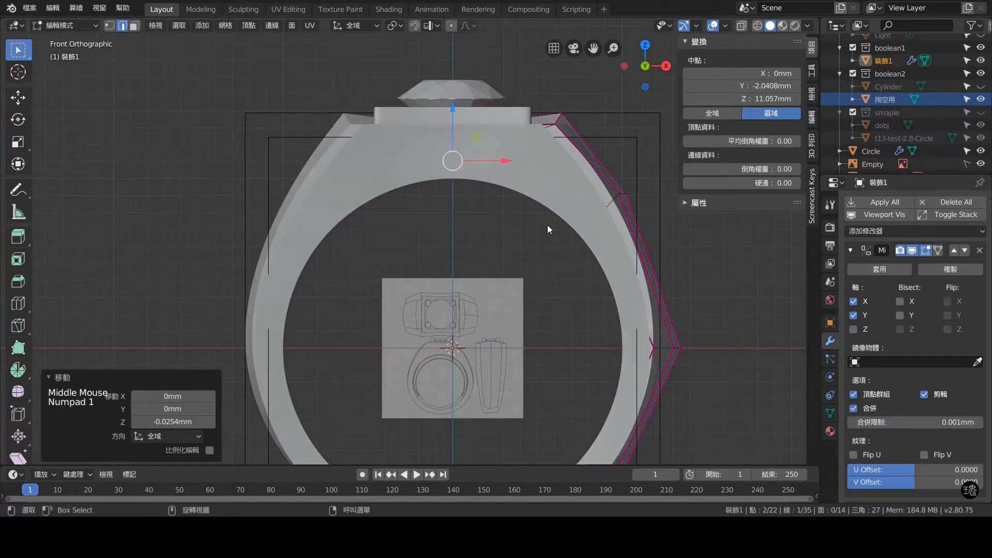
key(Tab)
middle_drag(513, 197, 515, 234)
scroll(517, 227, down, 1)
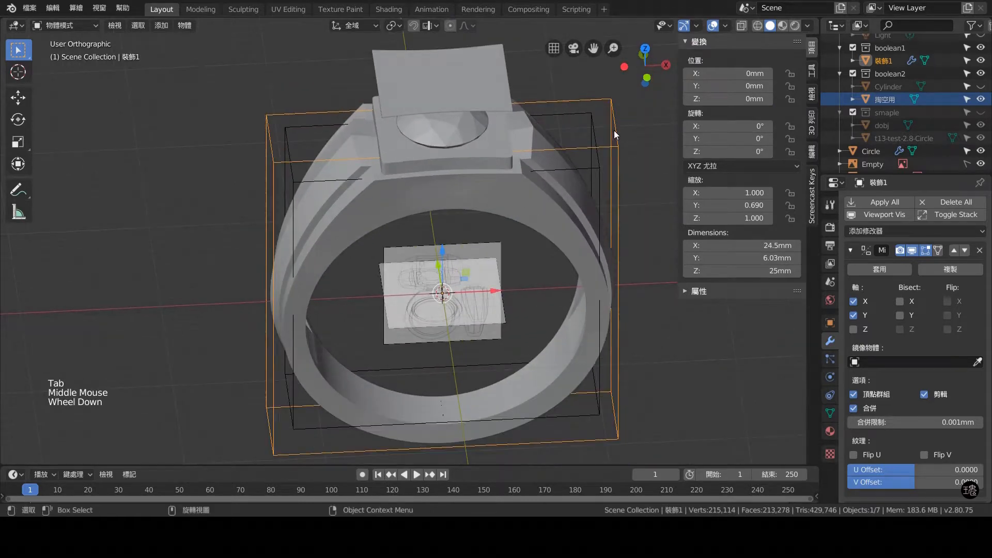
click(980, 73)
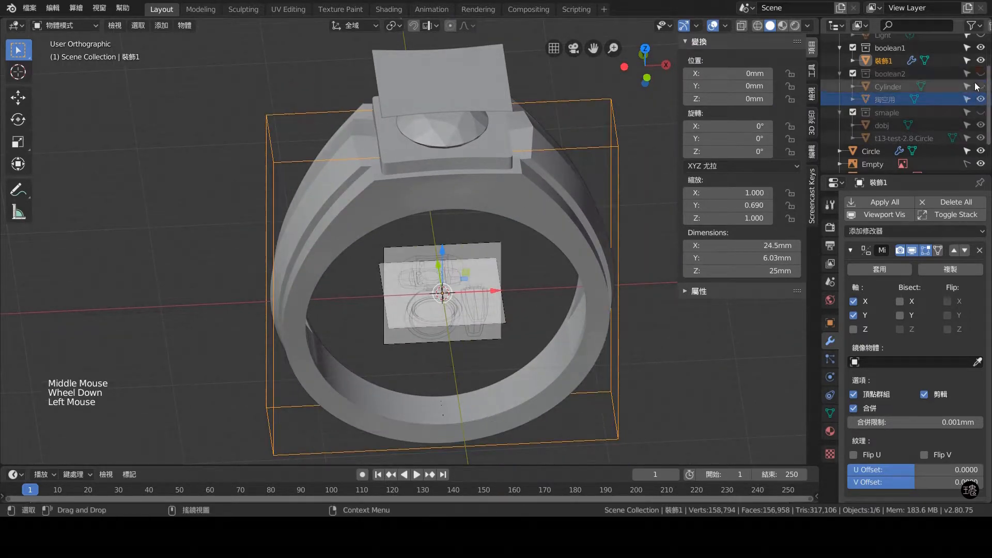
middle_drag(547, 196, 462, 193)
key(KP_1)
scroll(531, 239, up, 2)
- Raise the gem dobj.001 by about 0.25 mm along Z
click(479, 126)
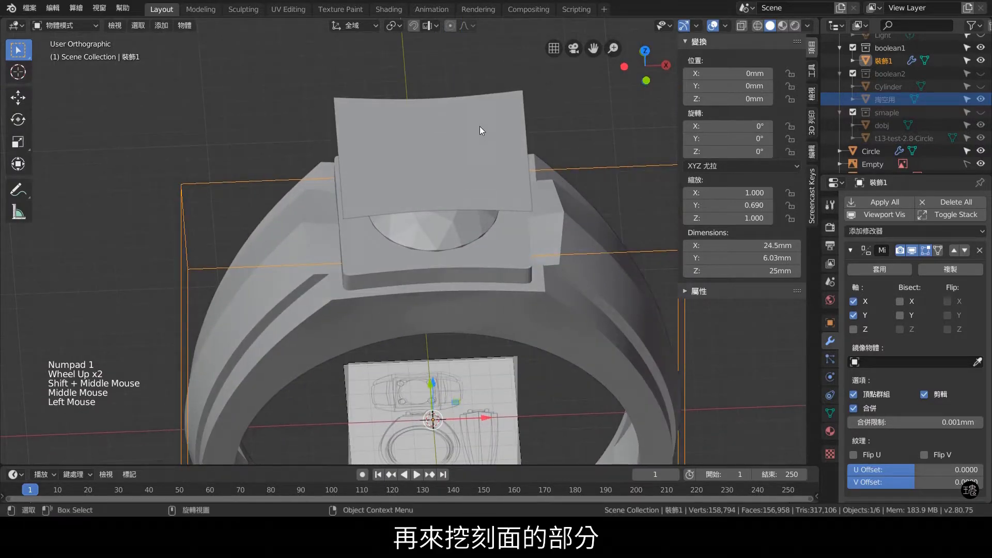
key(KP_1)
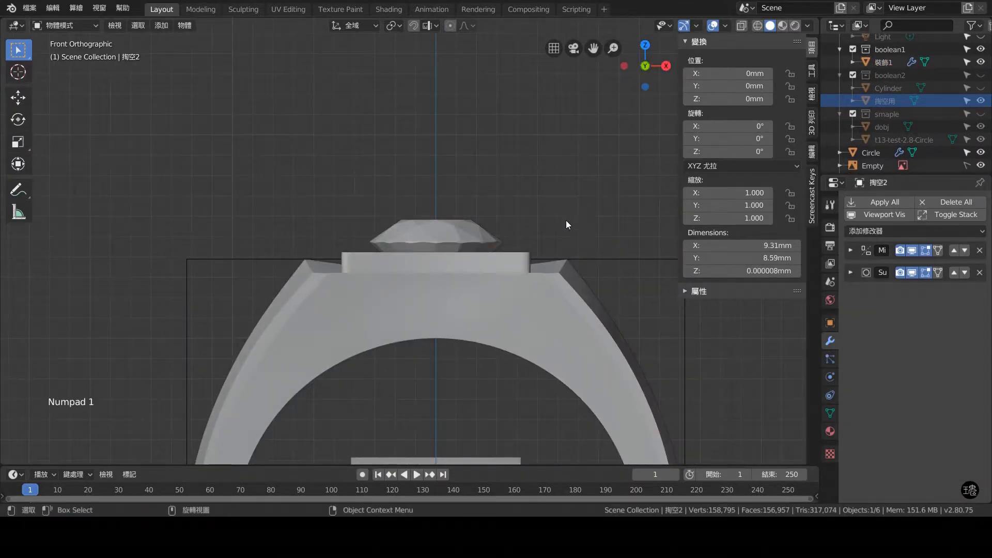
scroll(566, 221, up, 3)
click(479, 200)
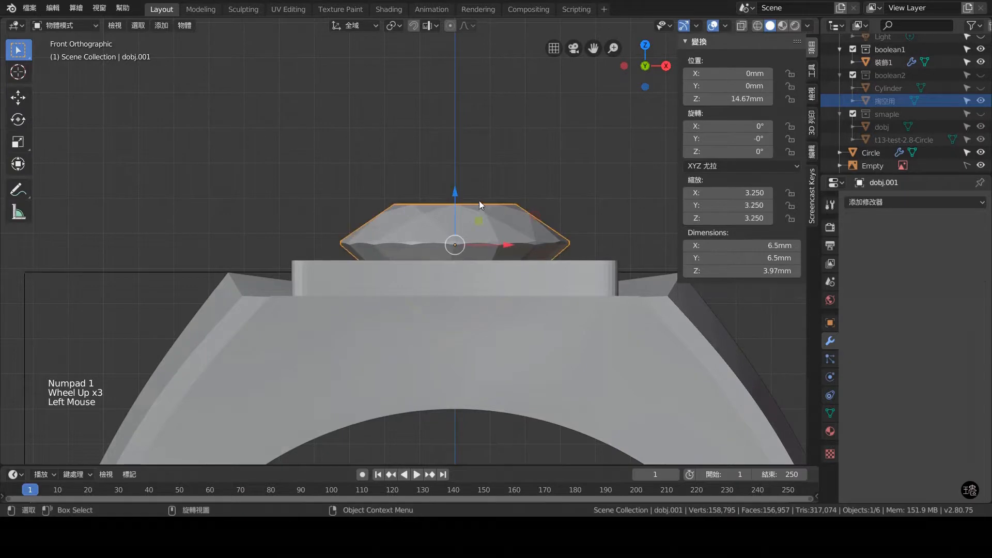
drag(454, 193, 454, 185)
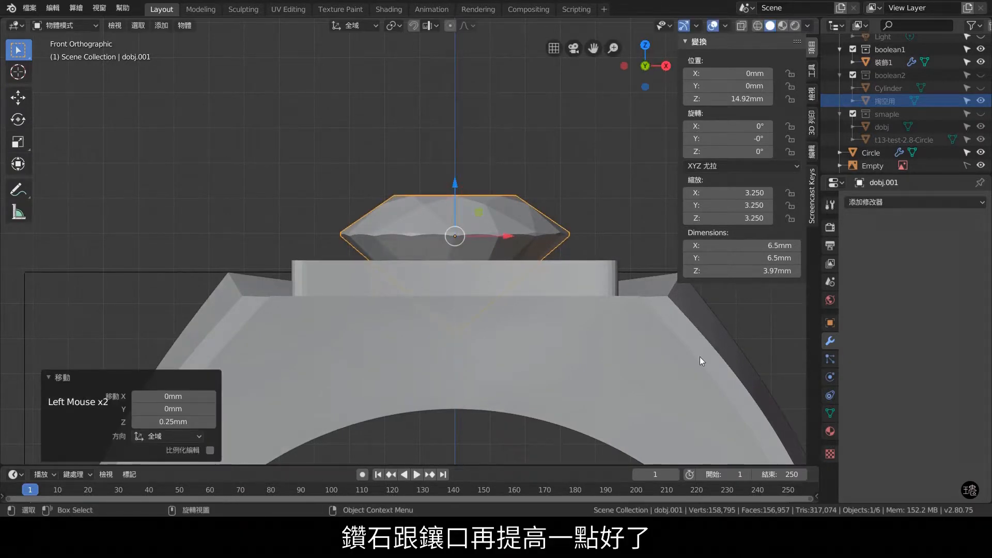
- In Edit Mode on Circle, raise the gem seat's top along Z for an overall ring height of about 26.2 mm
click(659, 334)
key(Tab)
double_click(648, 271)
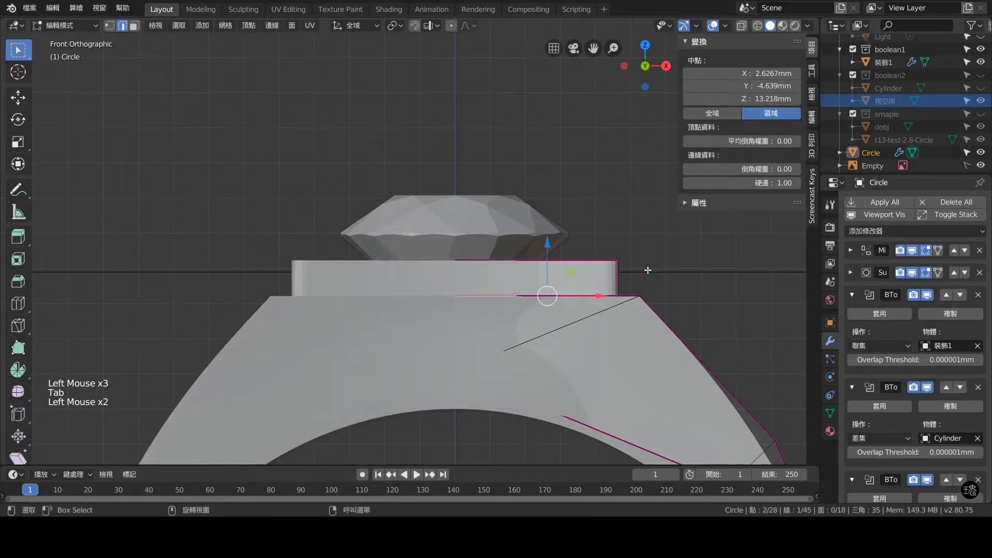
drag(537, 204, 540, 193)
click(710, 312)
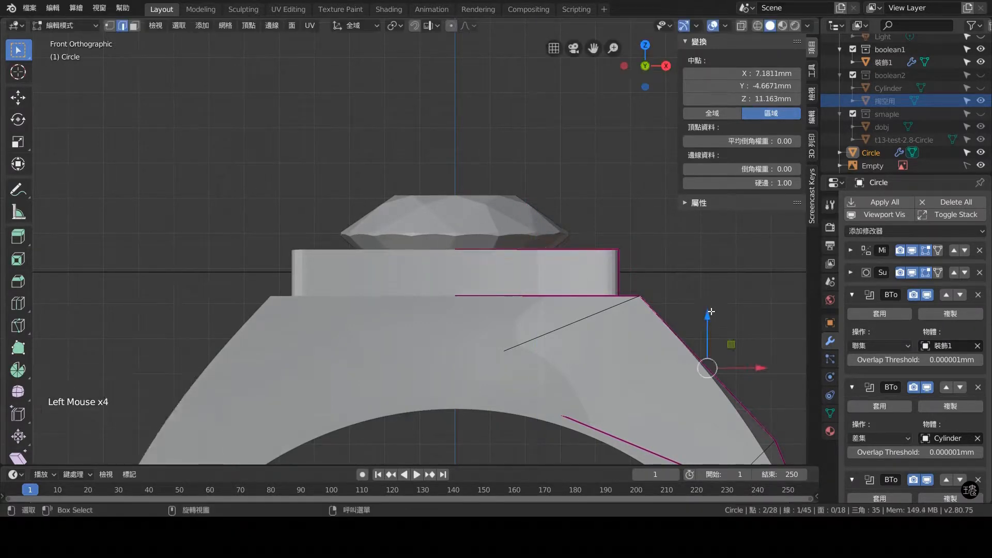
key(Tab)
middle_drag(672, 276, 651, 333)
scroll(647, 332, down, 2)
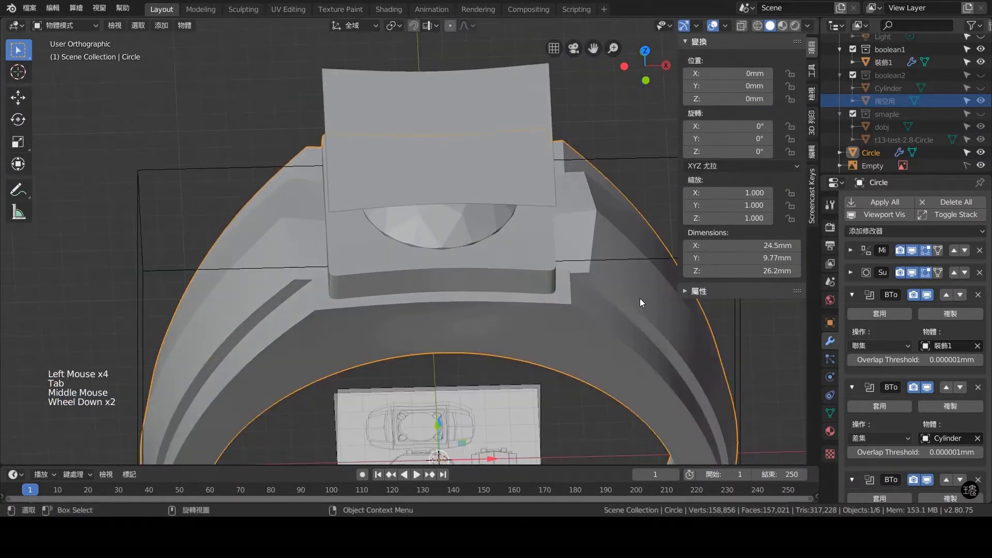
middle_drag(605, 212, 597, 200)
- Turn on X-ray and extrude the plane 掏空2 down about 3.32 mm toward the gem seat
click(521, 89)
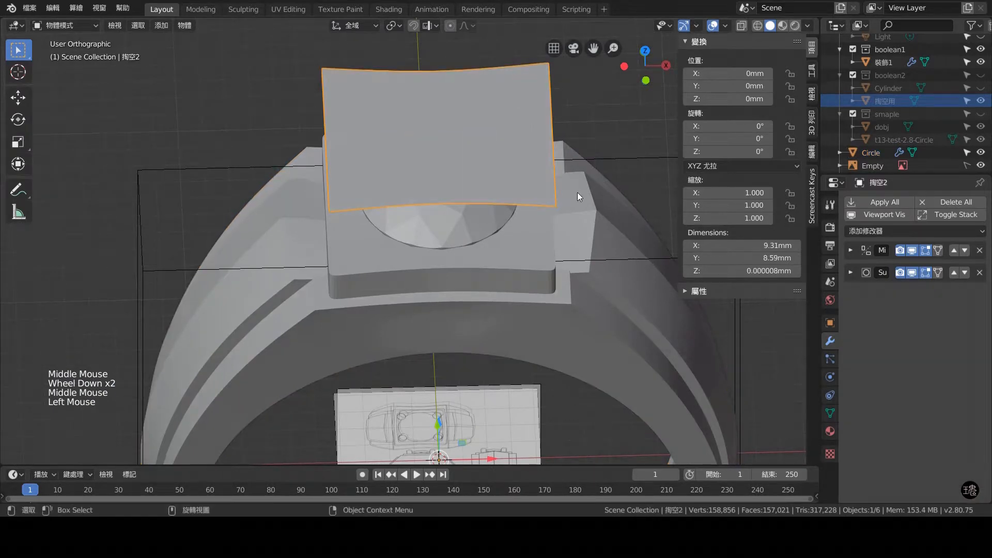
click(741, 25)
key(KP_1)
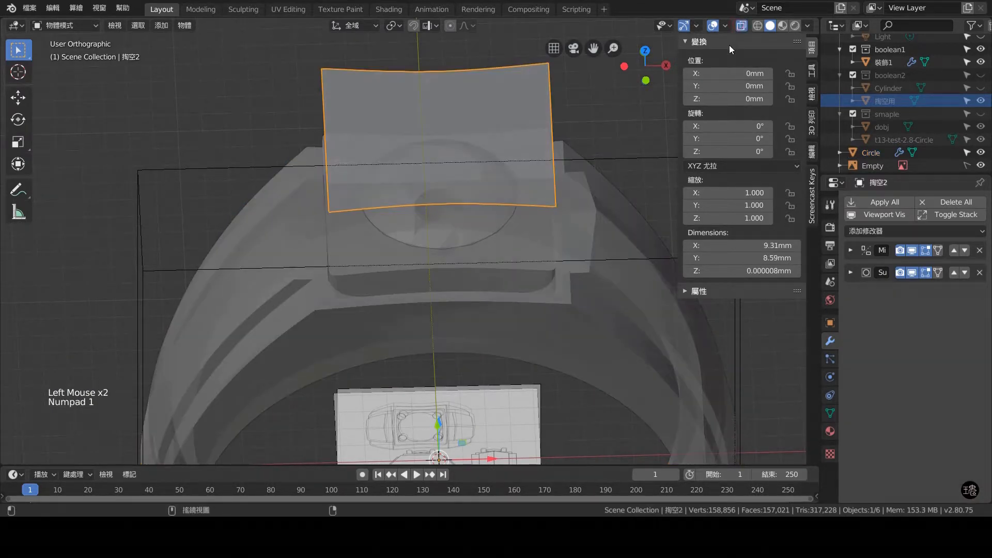
key(Tab)
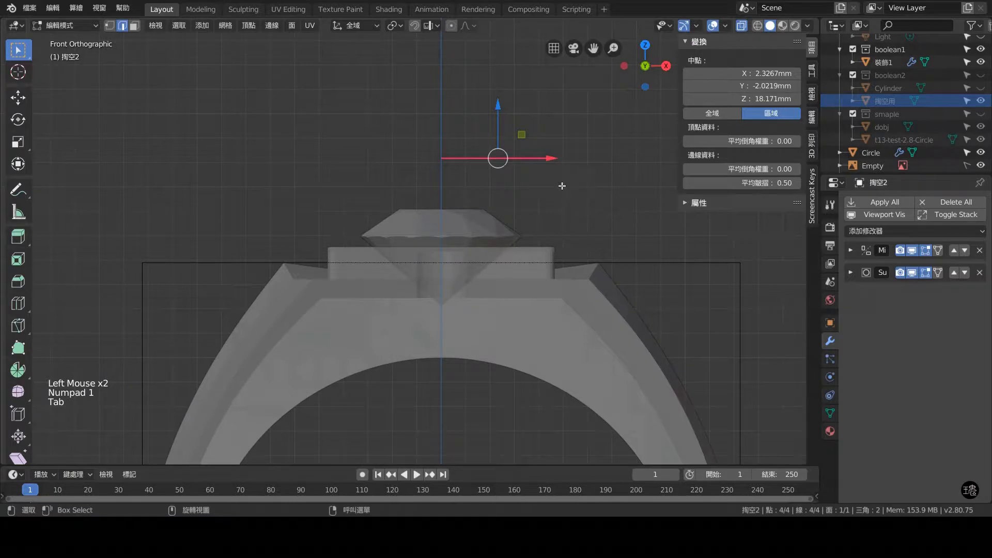
key(e)
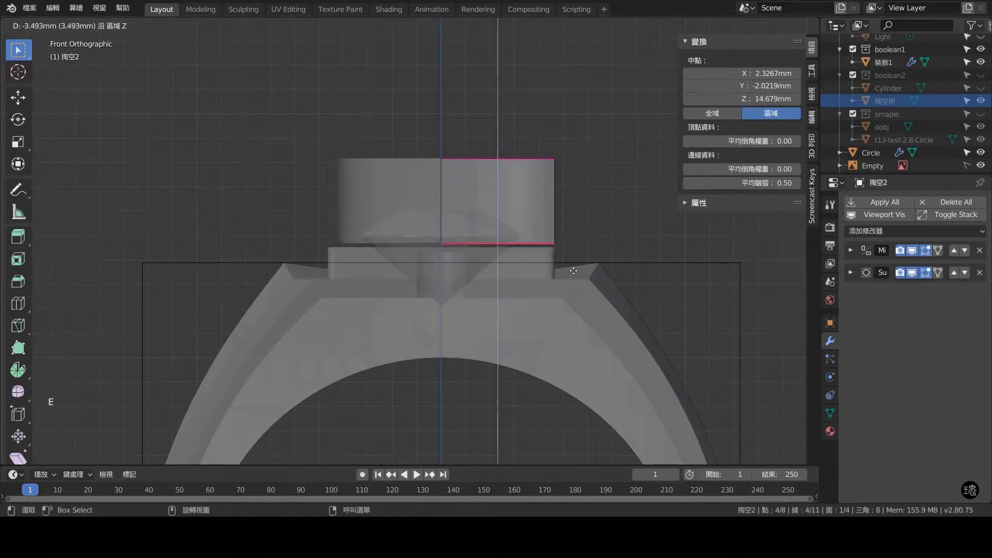
click(572, 264)
- Set the crease of the vertical outer corner edge of 掏空2 to 1
middle_drag(572, 160, 572, 208)
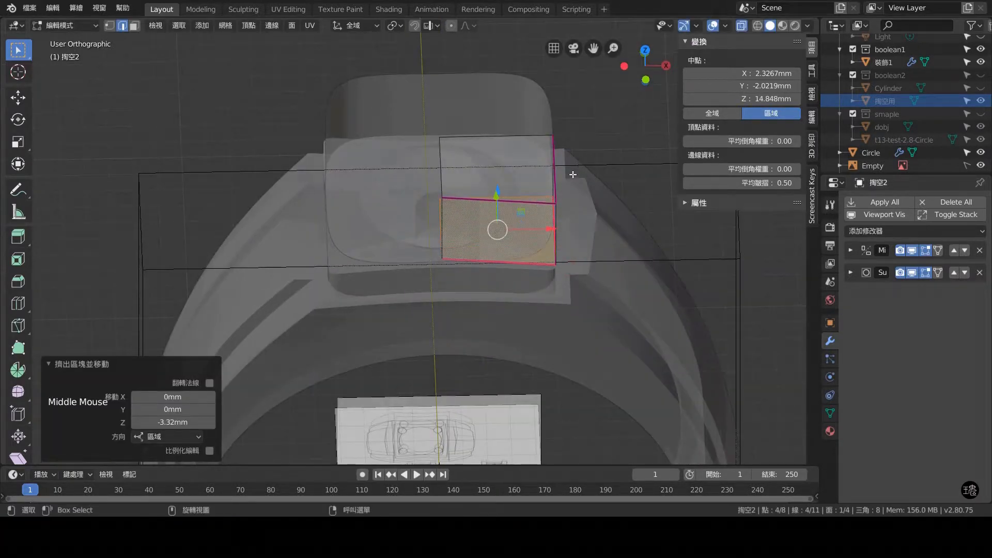
middle_drag(573, 174, 574, 185)
click(571, 186)
click(774, 185)
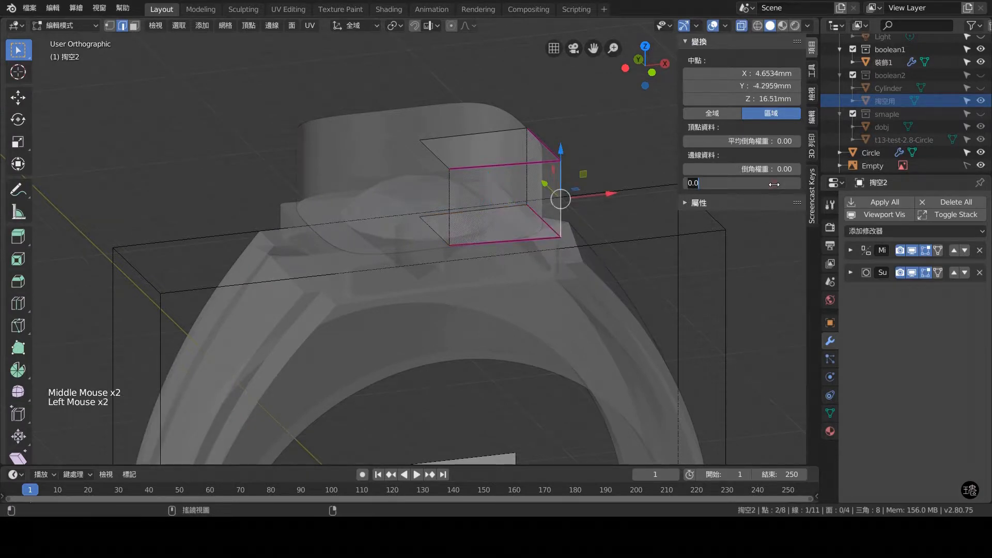
text(1)
key(Return)
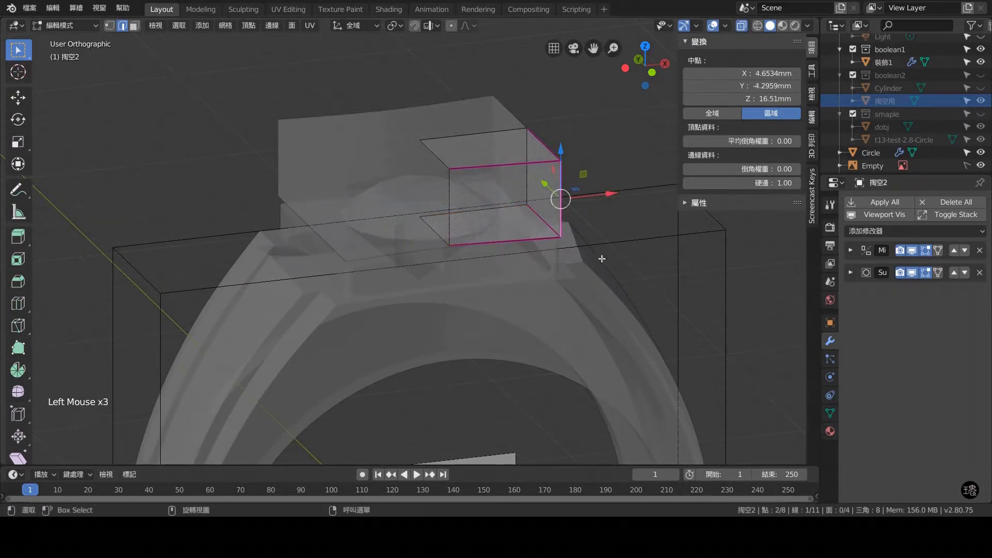
- Lower the bottom face of 掏空2 by 1.84 mm along Z and shrink it with a scale factor of -0.633
drag(615, 292, 352, 205)
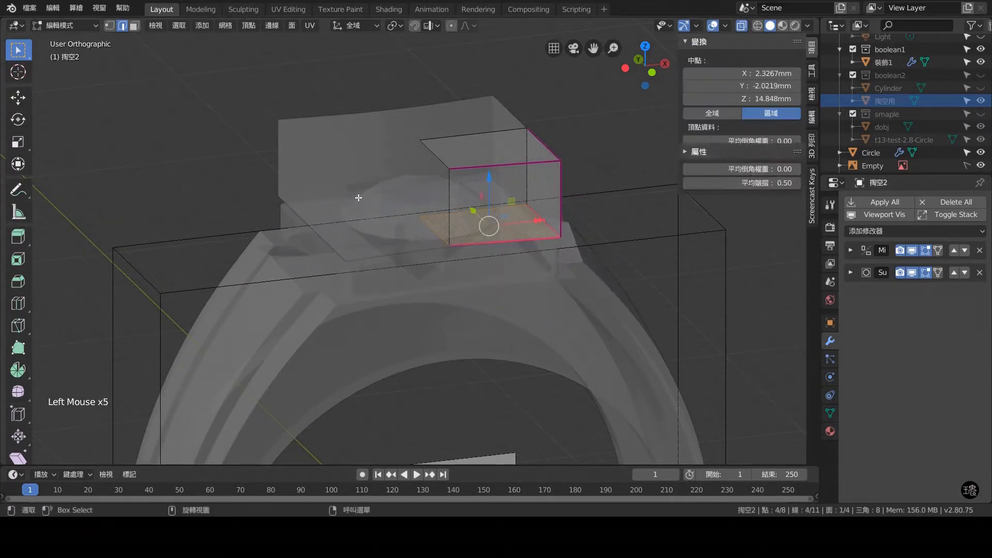
key(KP_1)
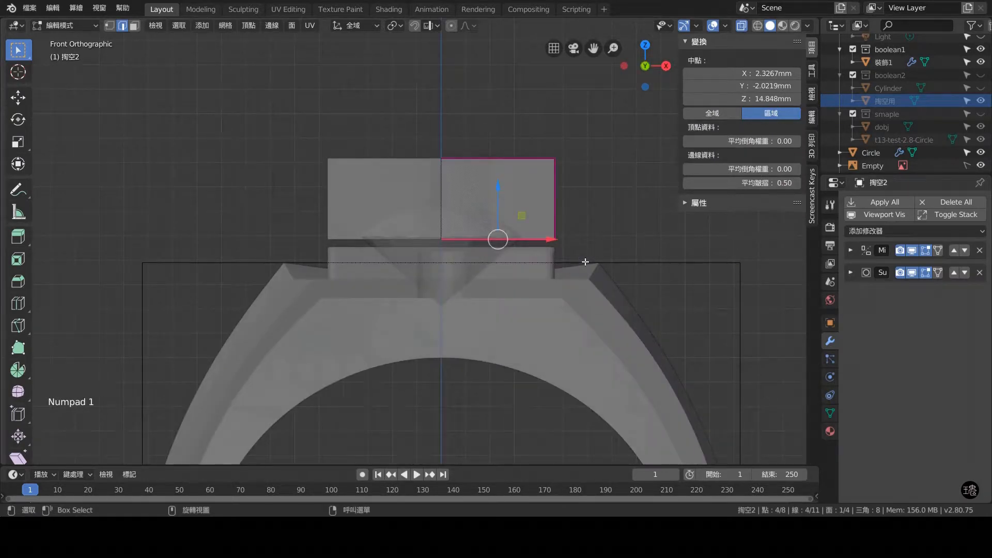
drag(502, 186, 503, 233)
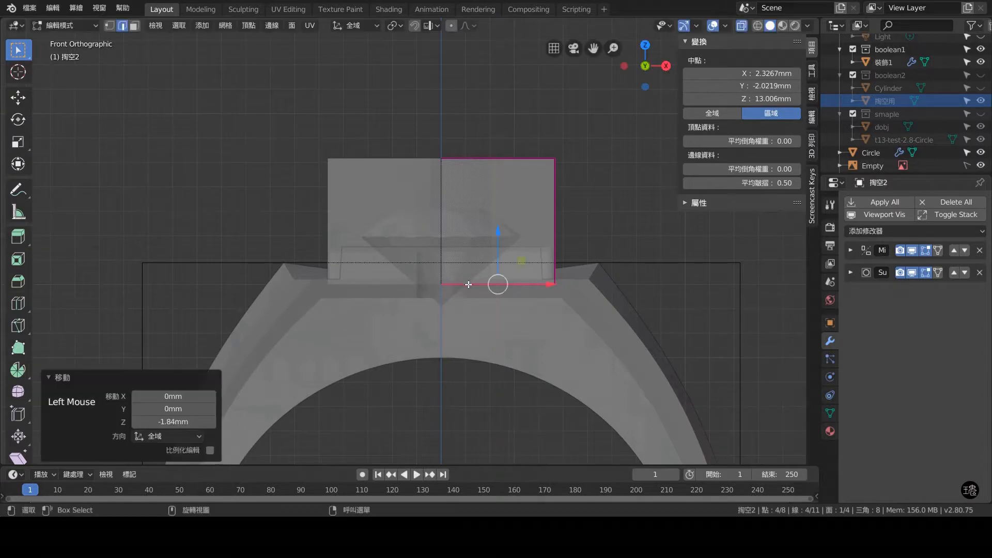
key(s)
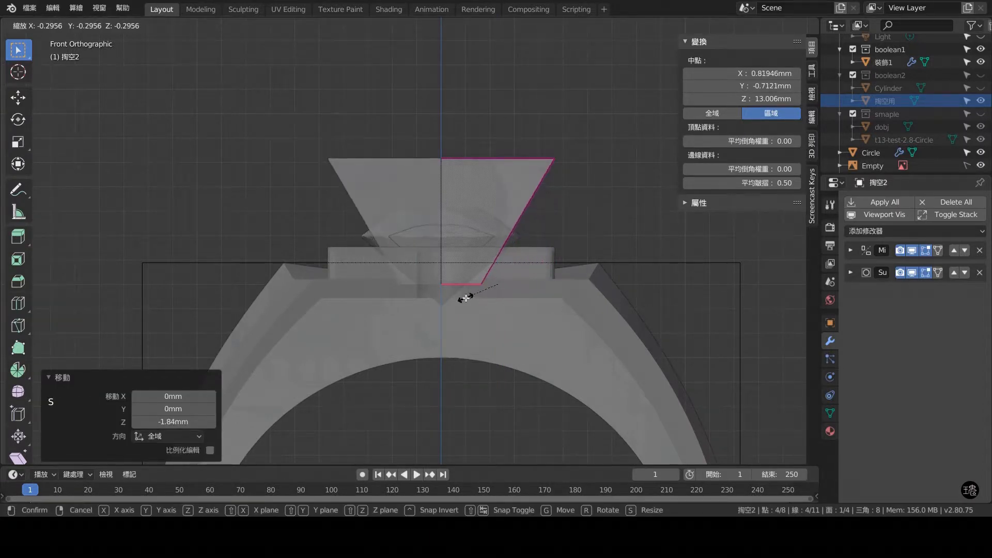
click(429, 255)
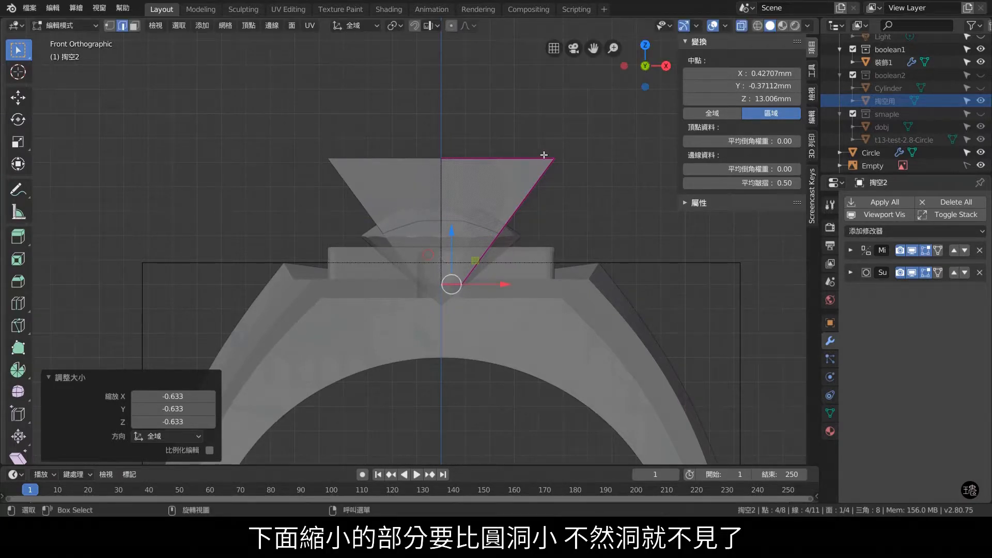
- Enlarge the top face of 掏空2 with a scale factor of 2.411
click(587, 188)
drag(600, 182, 428, 138)
key(s)
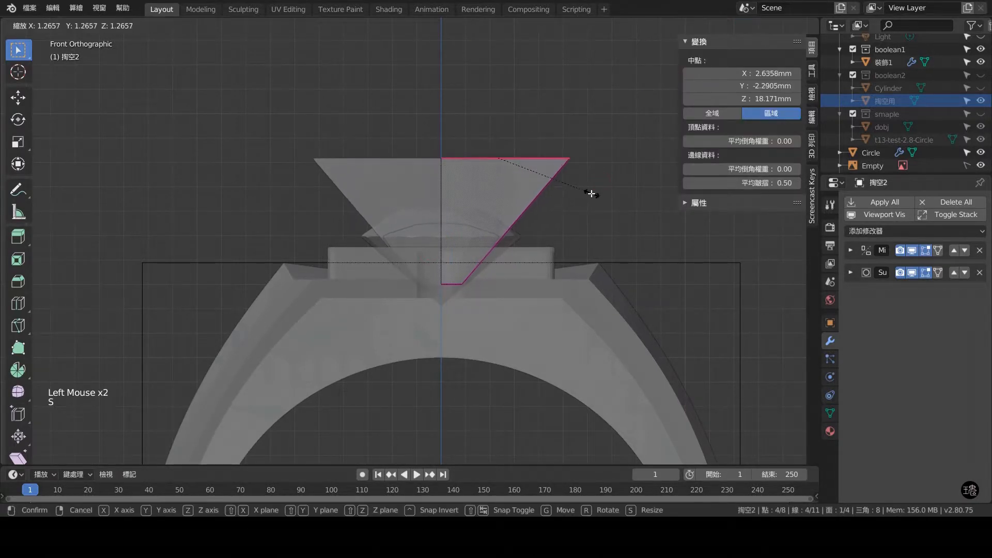
click(670, 236)
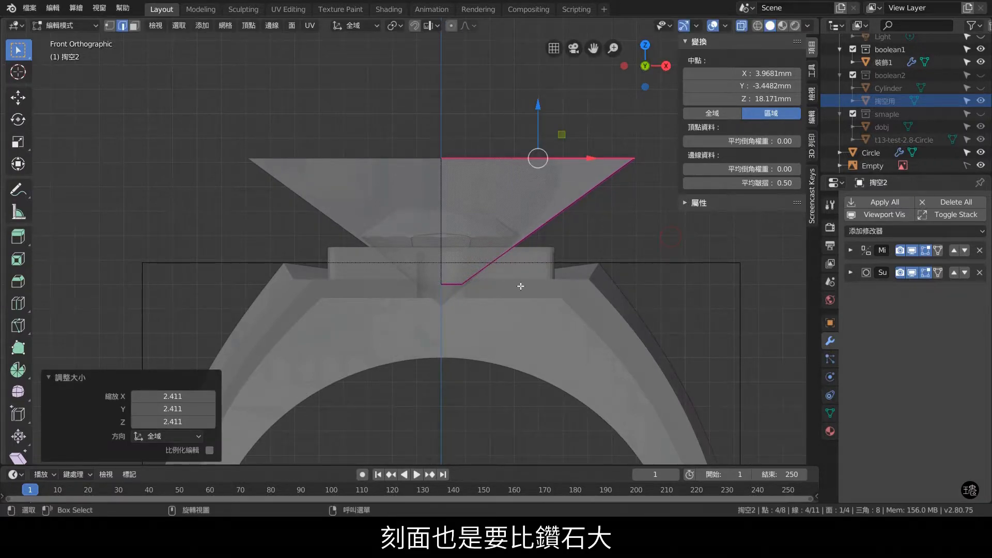
- Move the front edge of 掏空2's top face outward by 1.27 mm along negative Y
scroll(520, 286, up, 2)
middle_drag(549, 261, 505, 263)
scroll(589, 305, down, 2)
scroll(589, 305, up, 1)
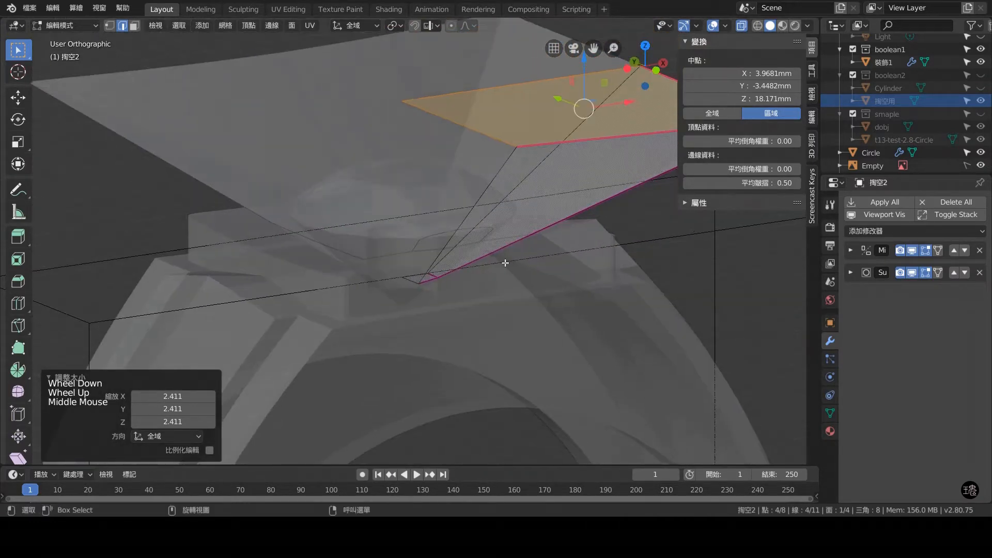
middle_drag(464, 215, 571, 245)
scroll(570, 245, down, 1)
click(582, 215)
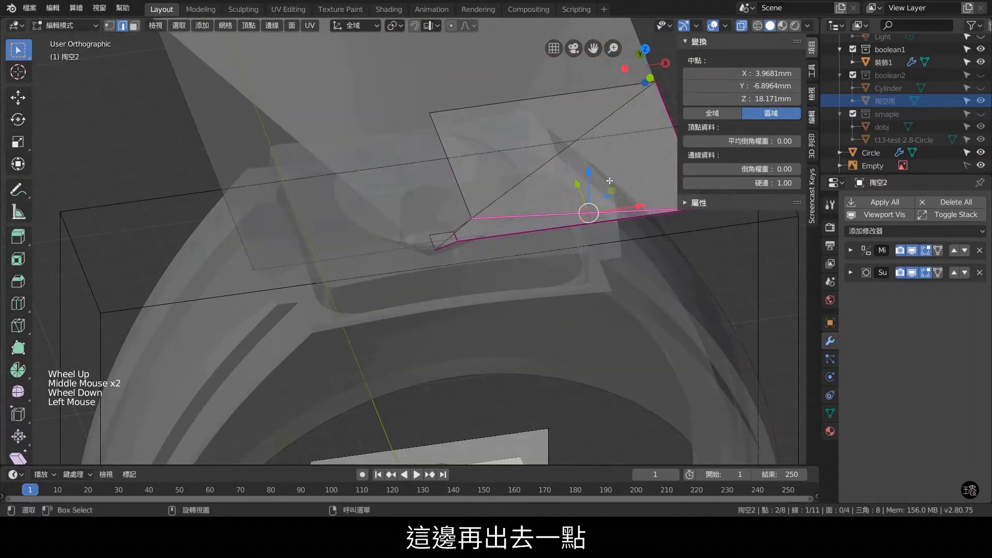
drag(590, 185, 583, 205)
middle_drag(582, 205, 480, 327)
scroll(485, 334, down, 2)
key(KP_7)
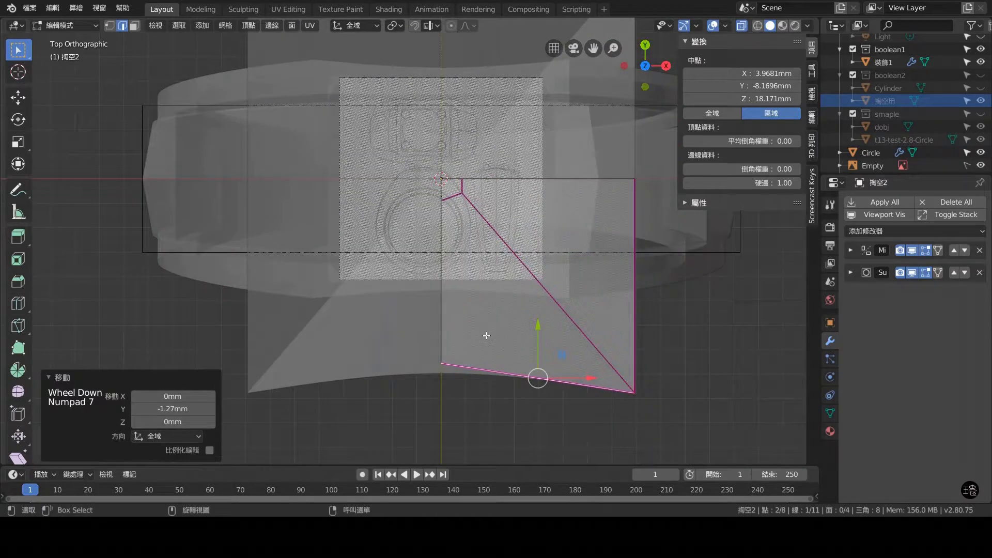
- Turn off X-ray, return to Object Mode and cut 掏空2 from Circle with a Bool Tool brush difference
click(739, 29)
middle_drag(423, 155, 423, 206)
click(328, 164)
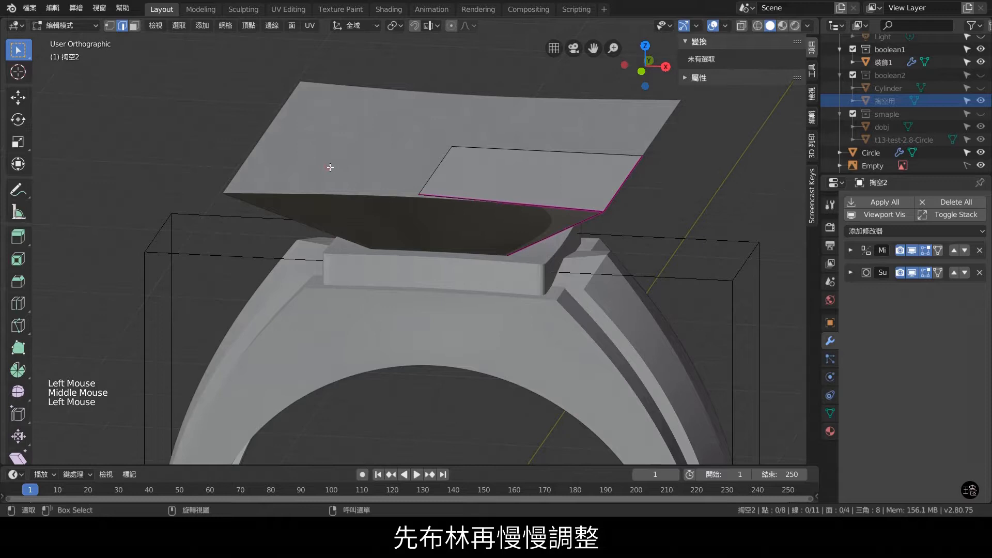
shift+click(382, 266)
key(Tab)
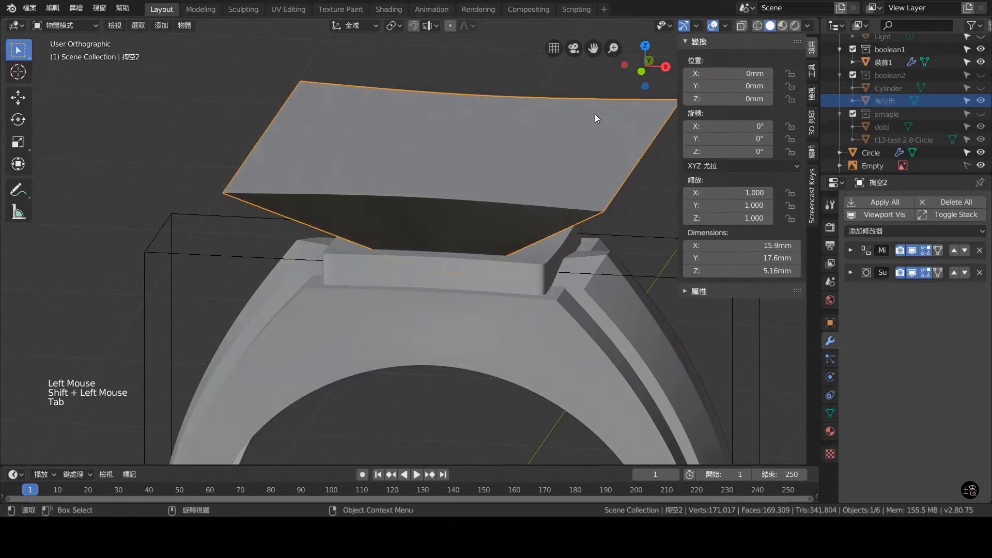
click(482, 314)
shift+click(335, 269)
key(ctrl)
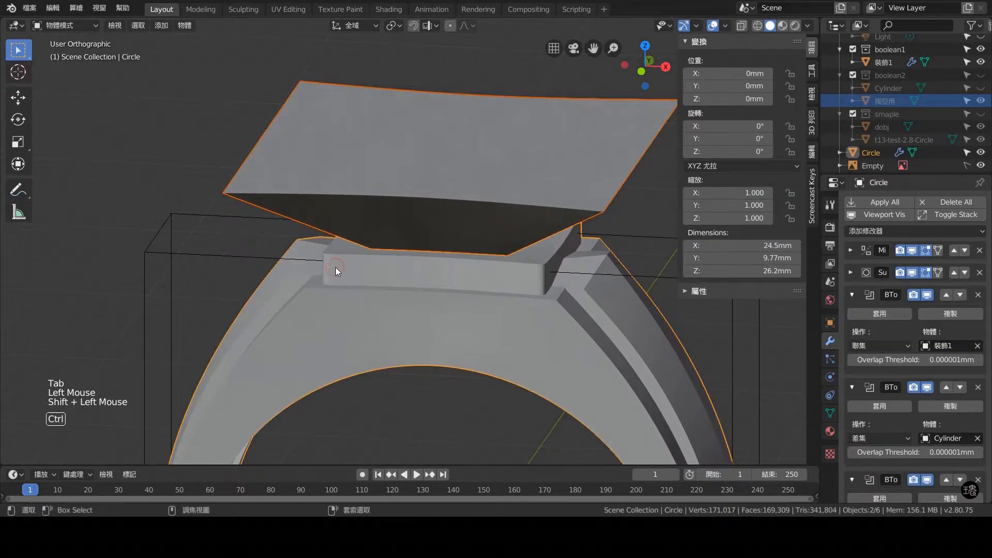
key(ctrl+KP_Decimal)
middle_drag(360, 273, 429, 179)
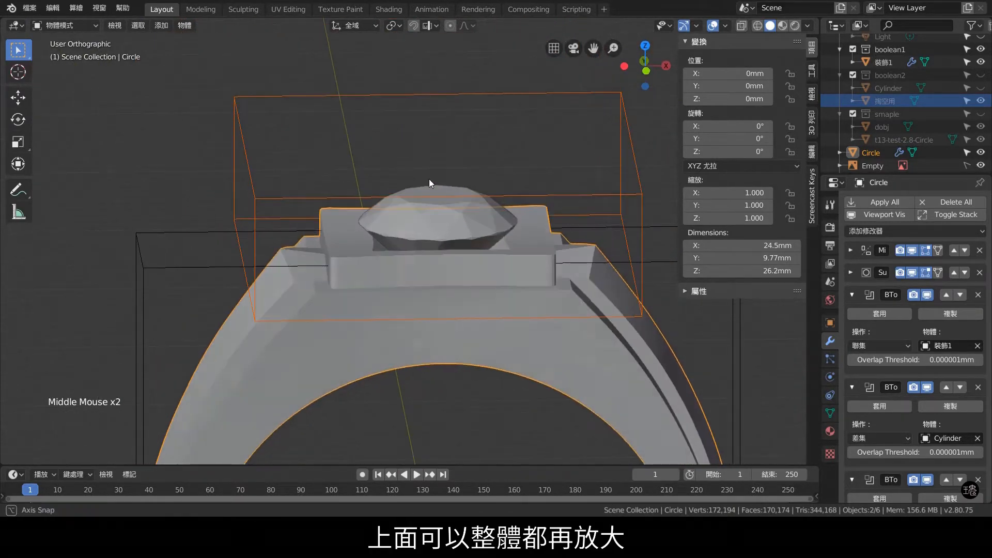
- In Edit Mode on 掏空2, enlarge its top face with a scale factor of 2.112
click(592, 95)
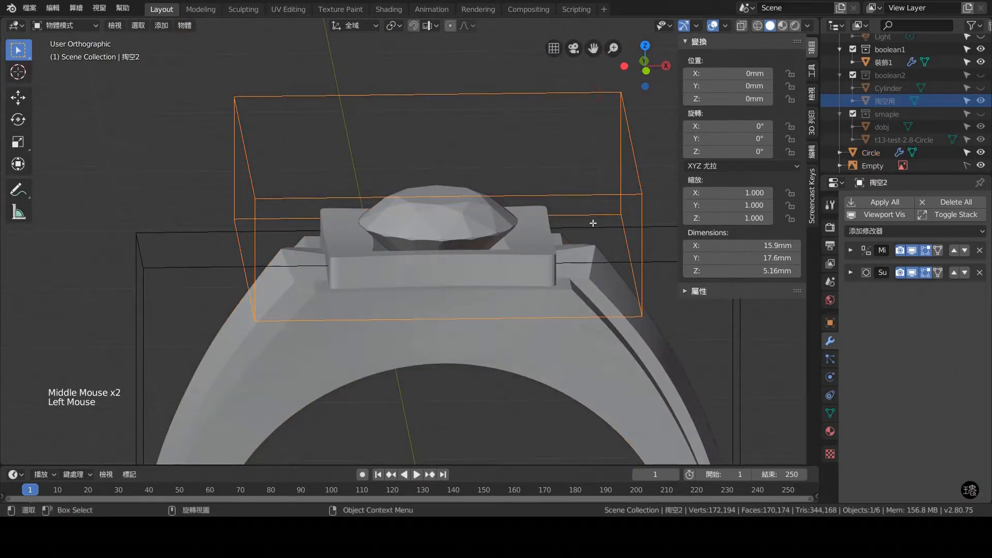
key(Tab)
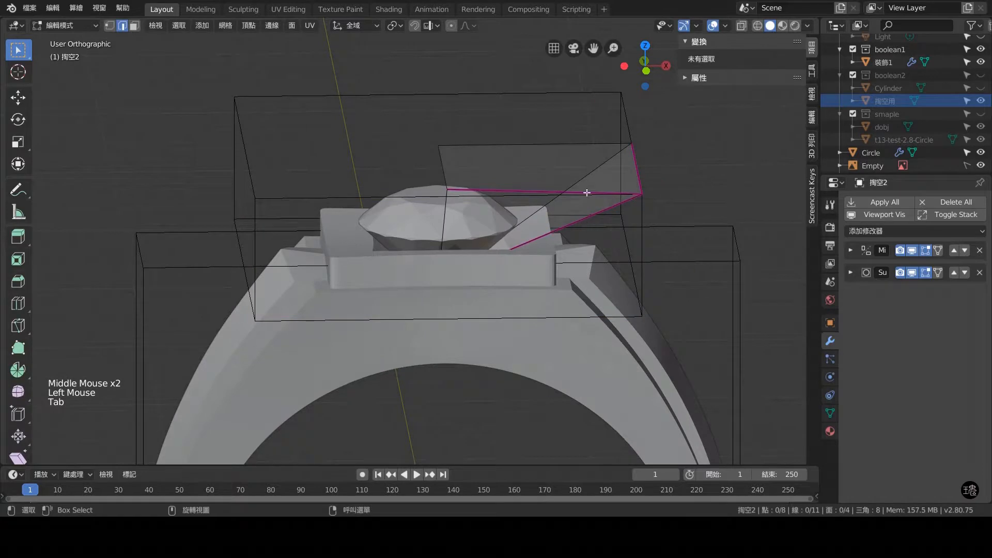
key(3)
click(539, 161)
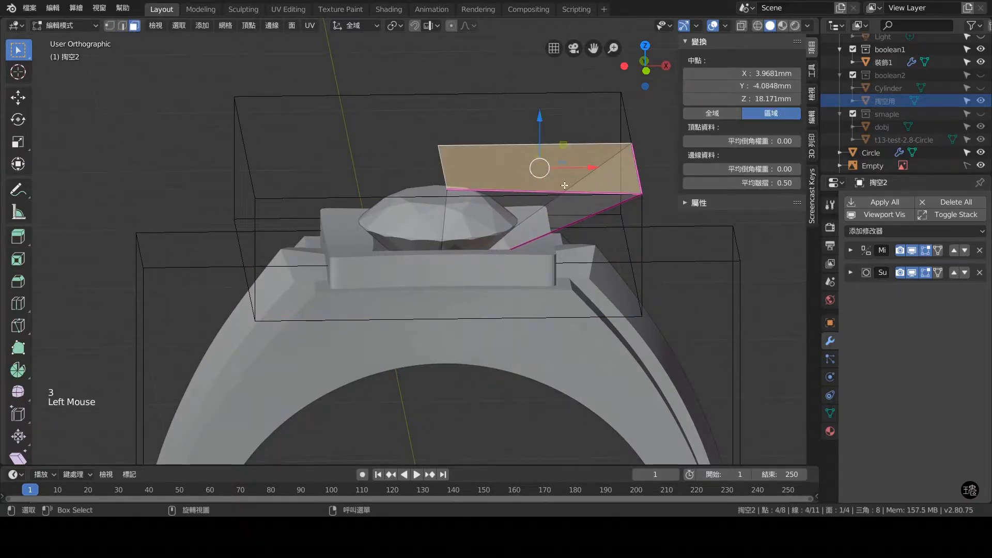
key(s)
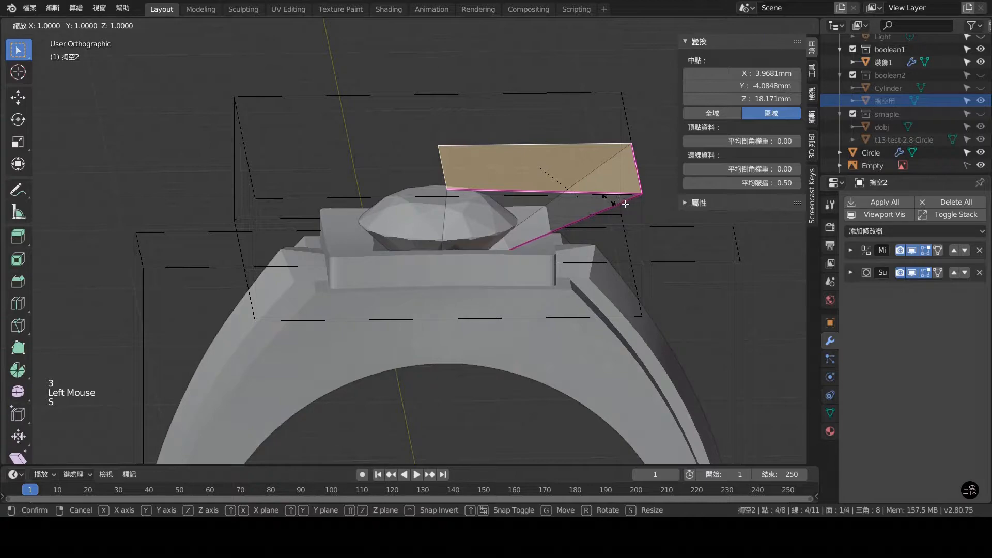
click(633, 204)
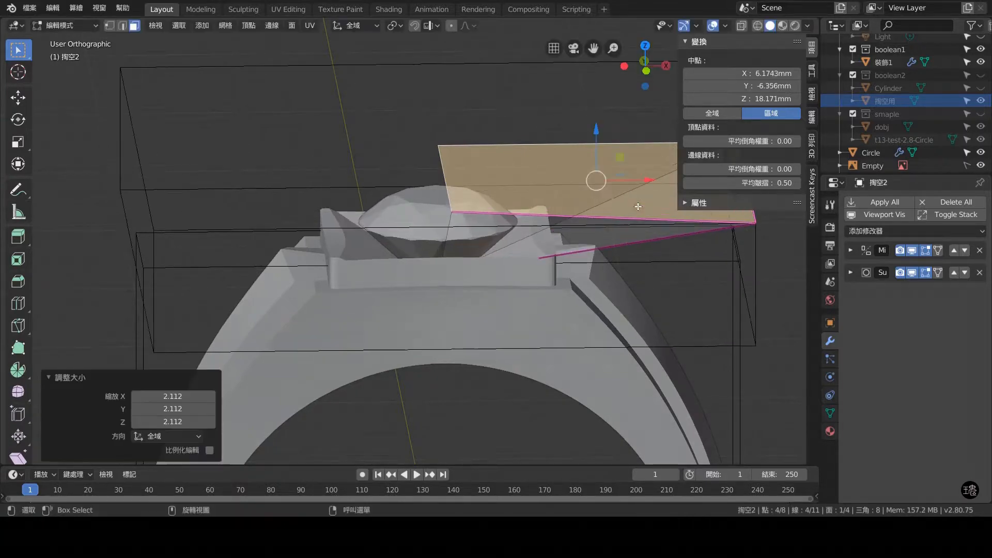
middle_drag(560, 150, 558, 207)
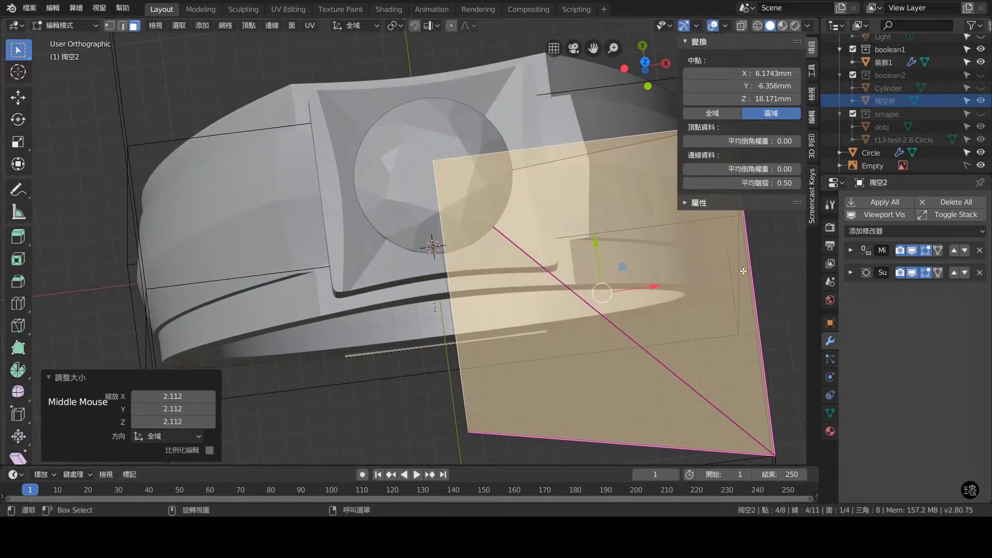
click(756, 289)
click(757, 291)
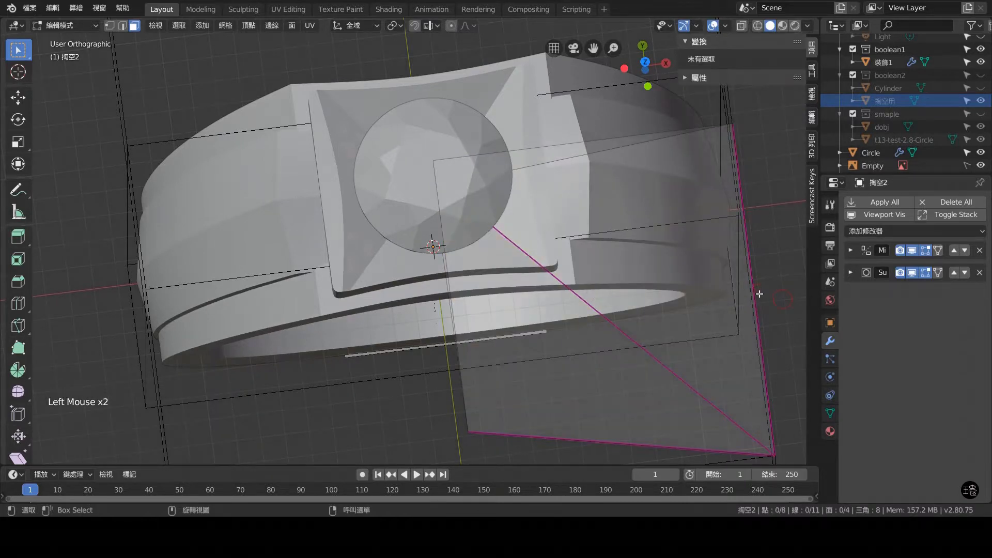
click(755, 292)
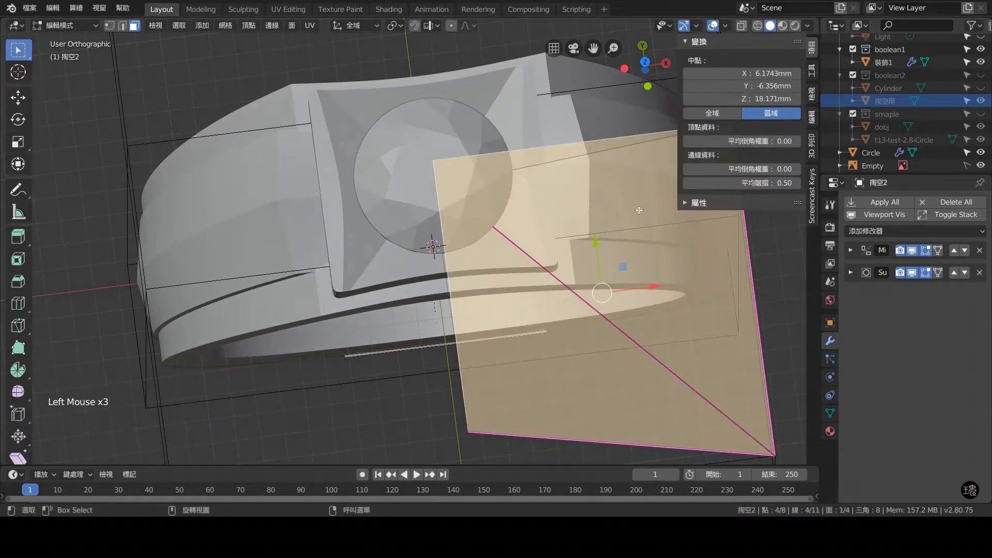
key(3)
click(767, 294)
shift+middle_drag(767, 294, 704, 290)
click(705, 289)
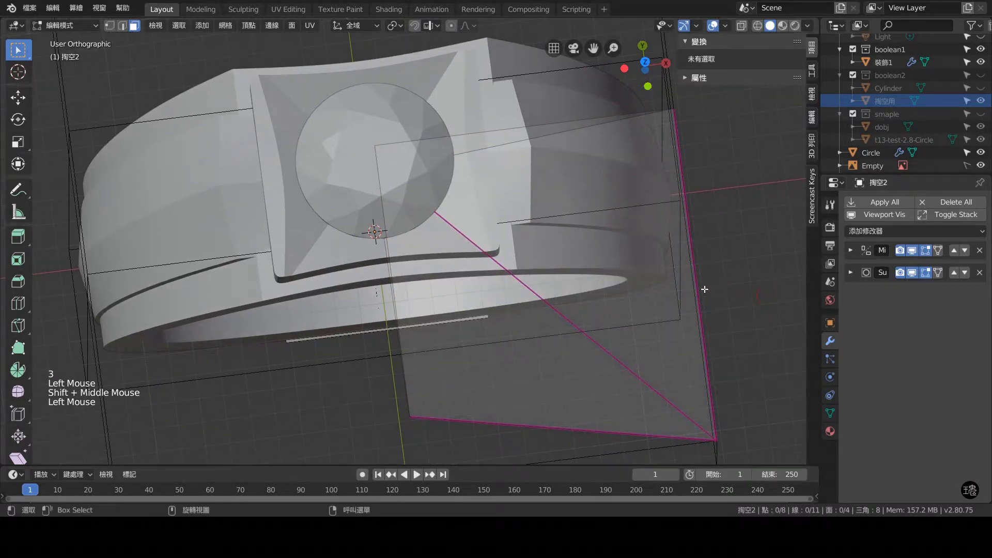
click(706, 306)
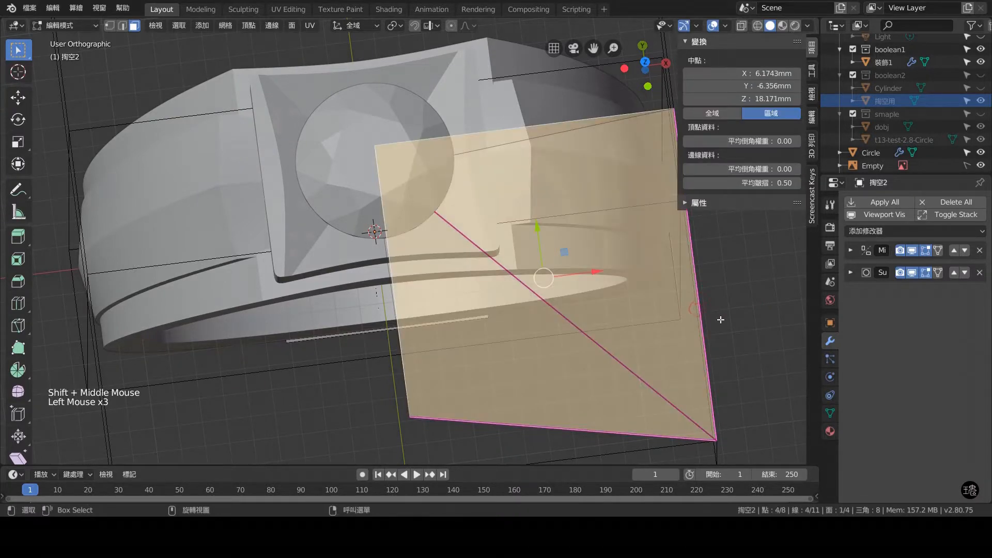
- Switch to edge selection and move the outer side edge of 掏空2's top face inward by 1.01 mm along X
middle_drag(713, 313, 682, 323)
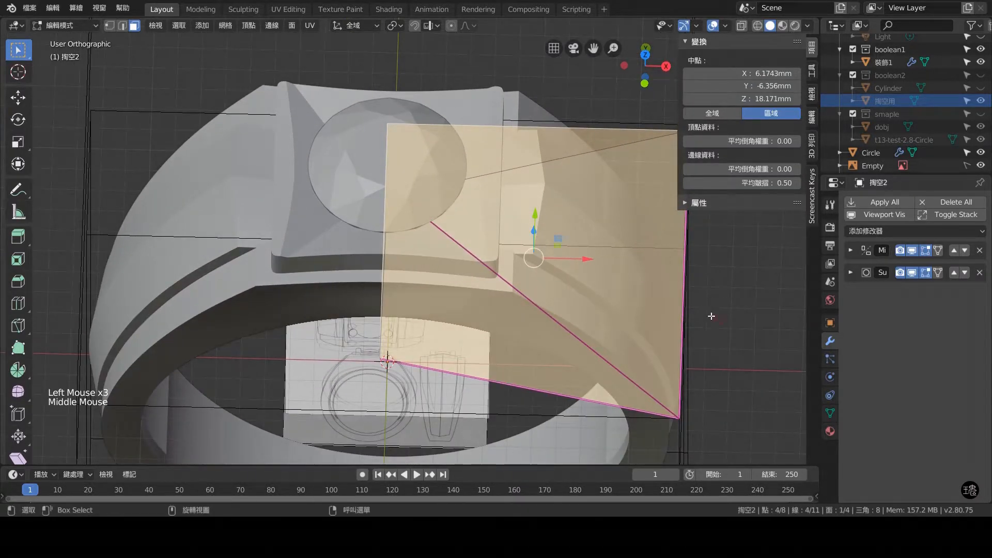
key(2)
click(668, 299)
drag(730, 275, 711, 283)
drag(514, 421, 515, 421)
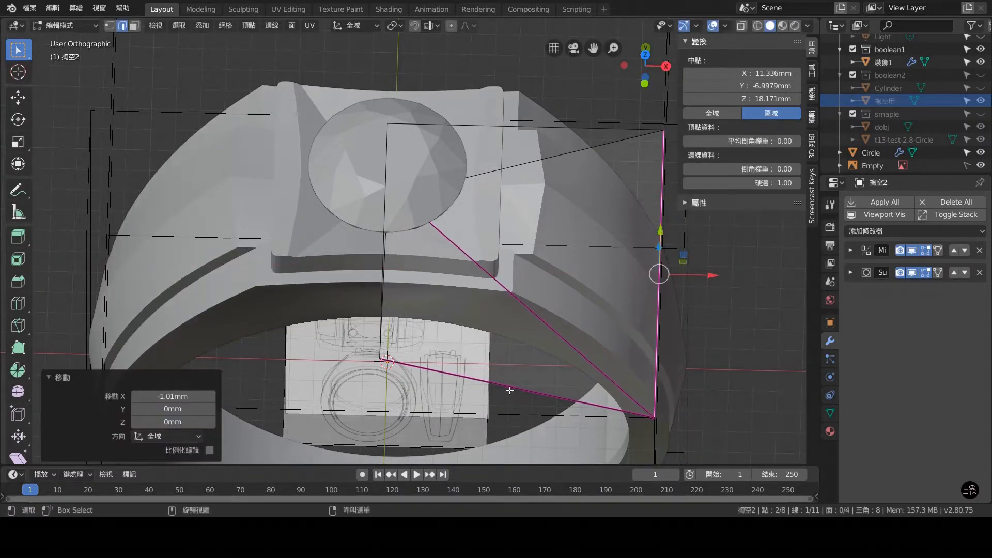
- Move the front edge of 掏空2's top face inward by 2.83 mm along Y, plus a slight further nudge
click(515, 387)
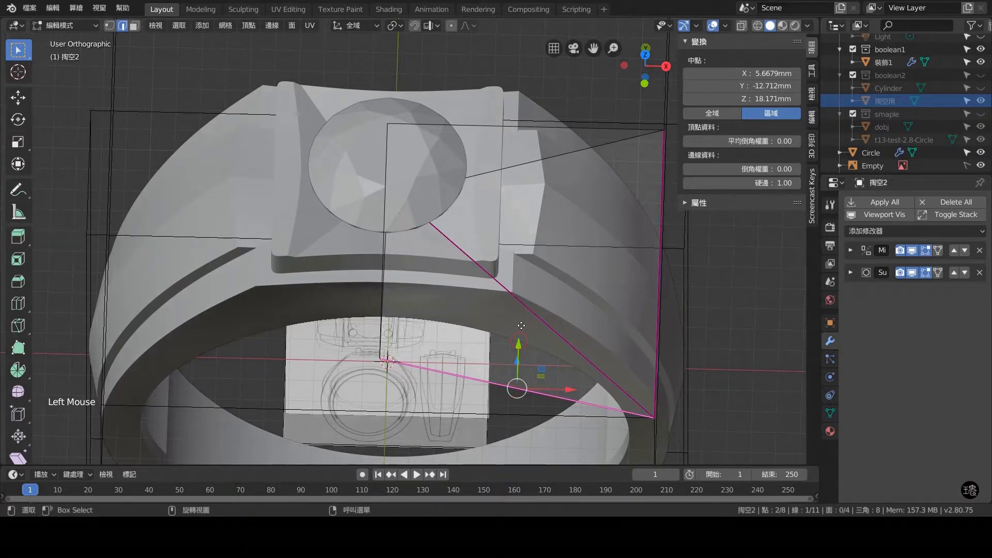
drag(521, 325, 531, 282)
middle_drag(530, 282, 525, 348)
key(KP_7)
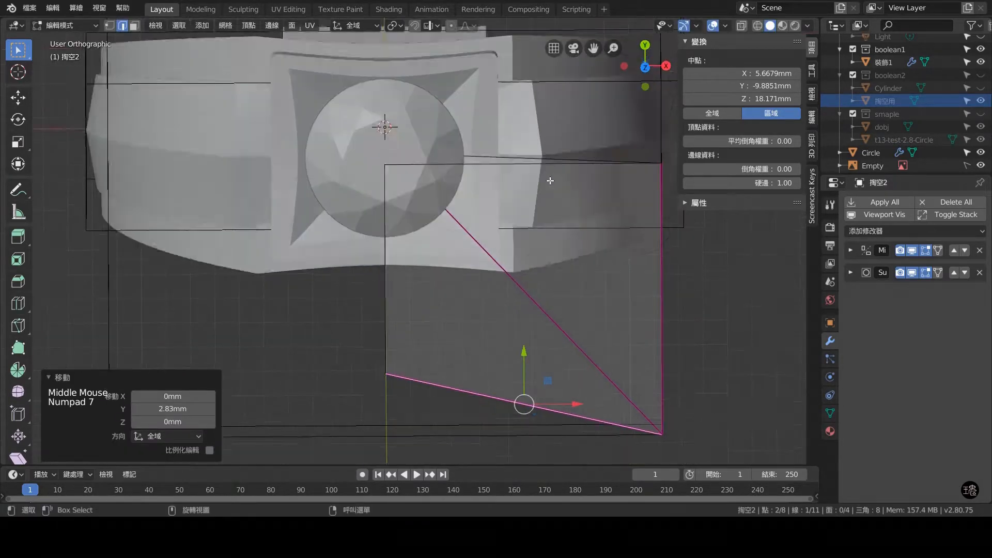
drag(523, 345, 524, 344)
- Fine-tune 掏空2's top face by moving its side edge -0.212 mm along X and its front edge -0.466 mm along Y
click(664, 300)
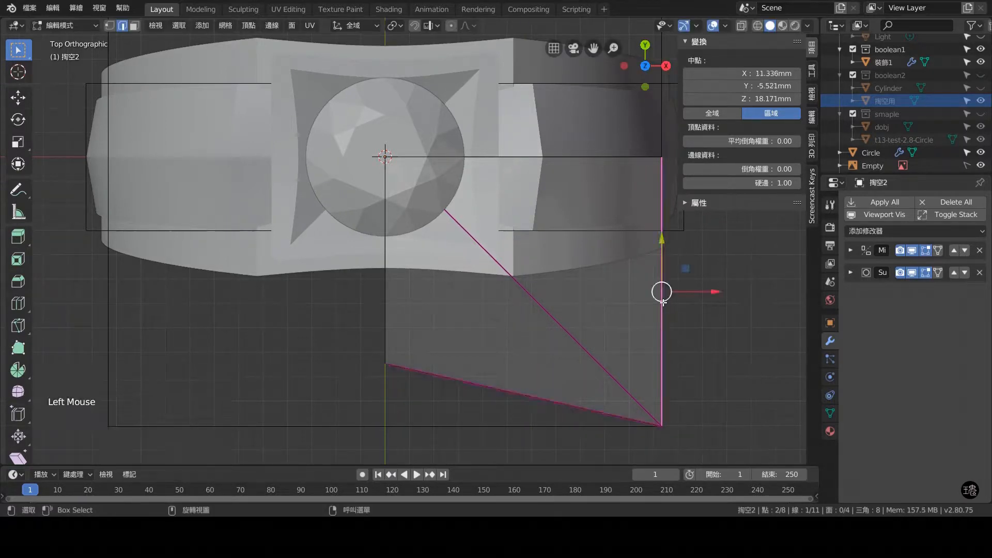
drag(712, 294, 723, 427)
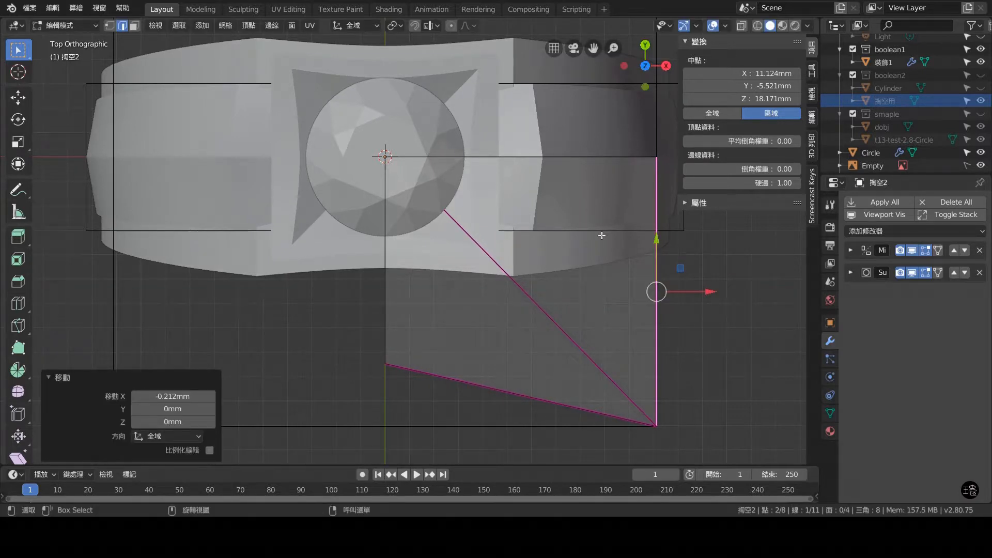
click(562, 408)
drag(524, 345, 526, 361)
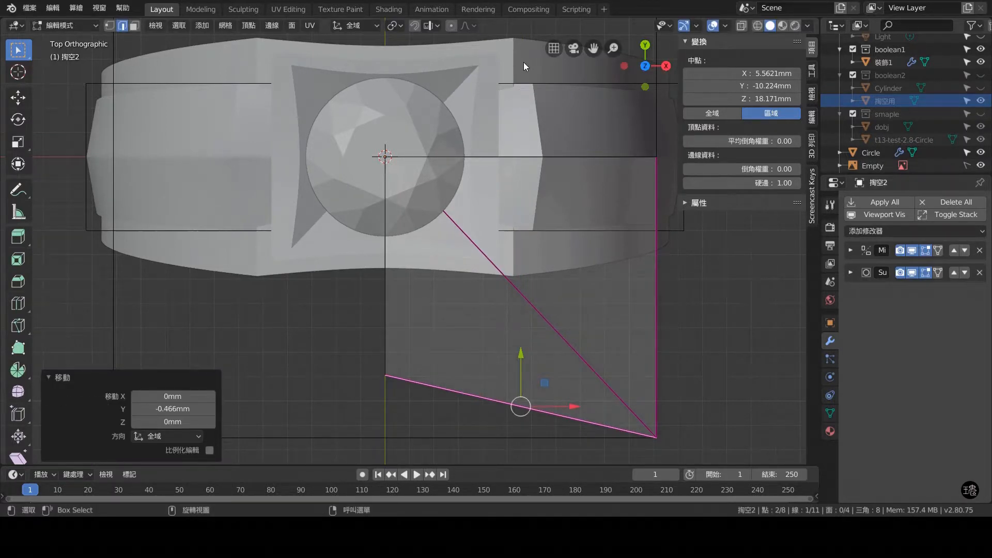
- Switch to editing the ring Circle with X-ray on, and select the three short edges at the front middle of its stepped top
key(Tab)
click(522, 48)
key(Tab)
middle_click(526, 306)
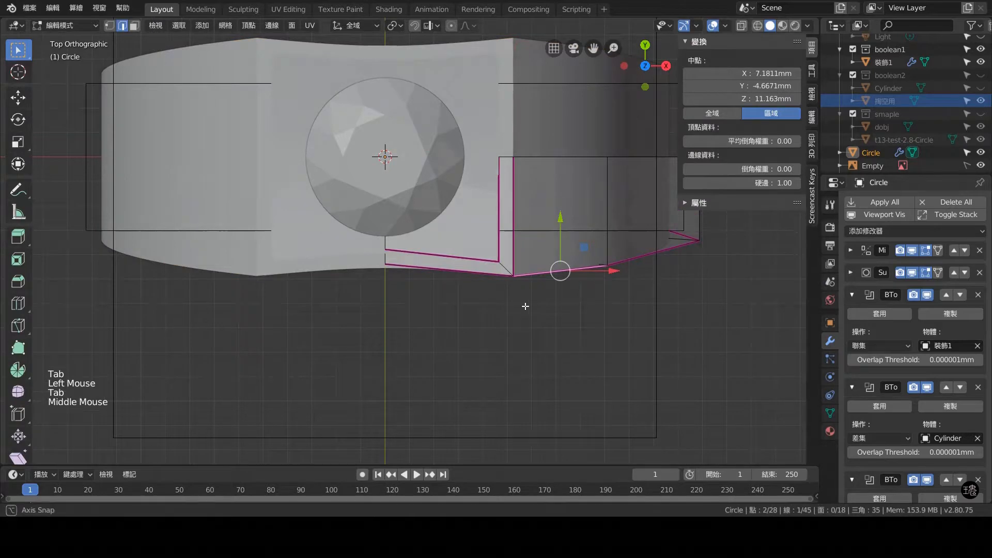
middle_drag(525, 306, 465, 268)
scroll(465, 268, up, 1)
click(742, 25)
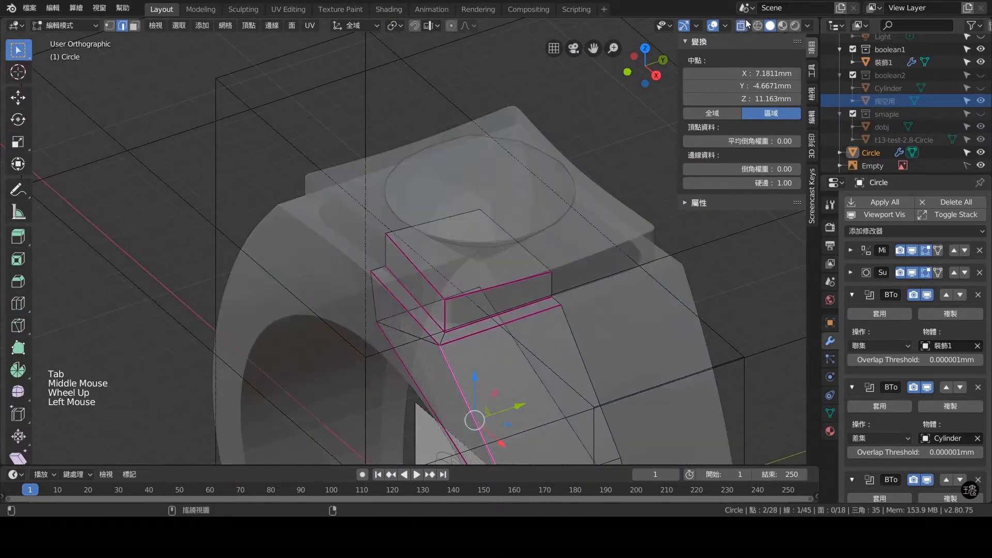
click(385, 245)
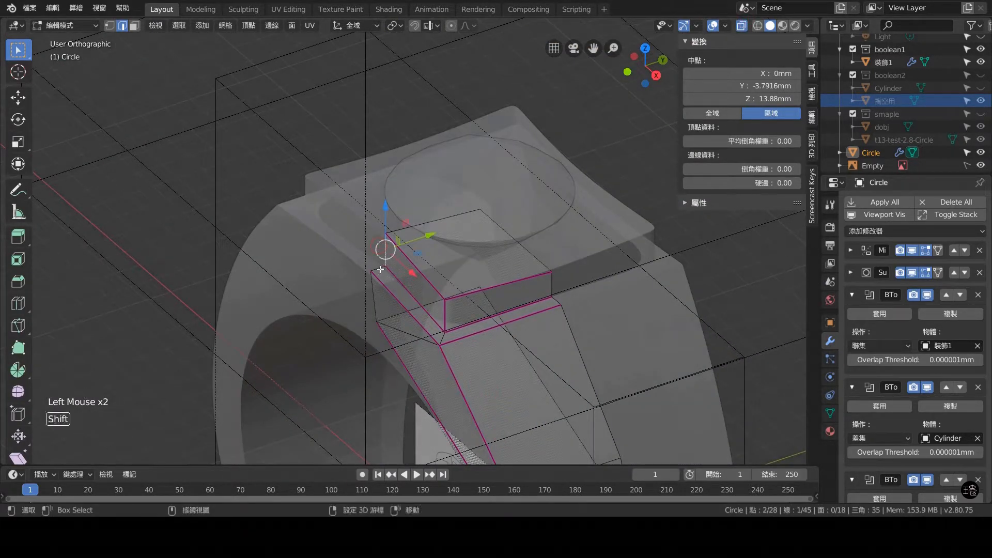
shift+click(380, 269)
shift+click(373, 283)
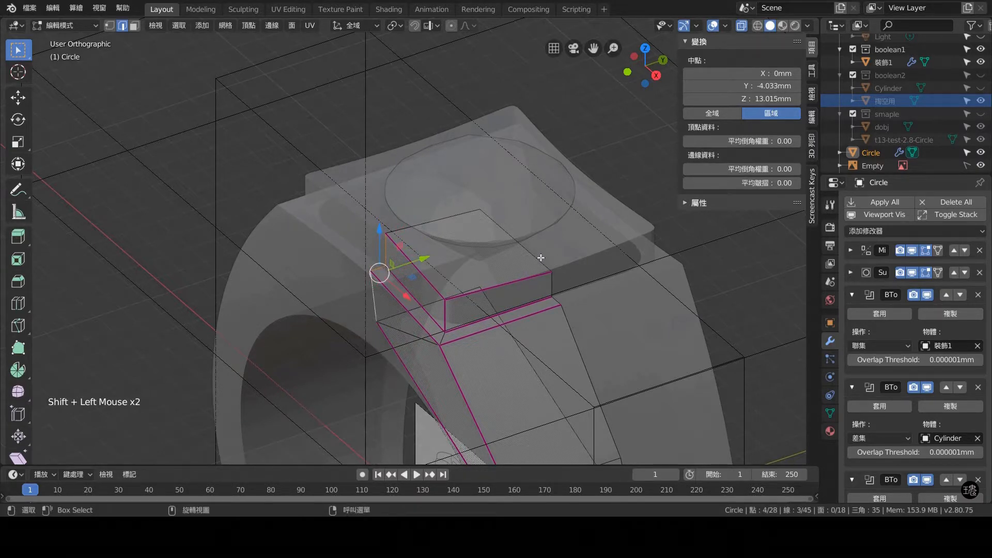
- Move the selected ring edges -0.316 mm along Y using smooth proportional editing of size 23.225, and turn proportional editing off
key(KP_1)
key(KP_3)
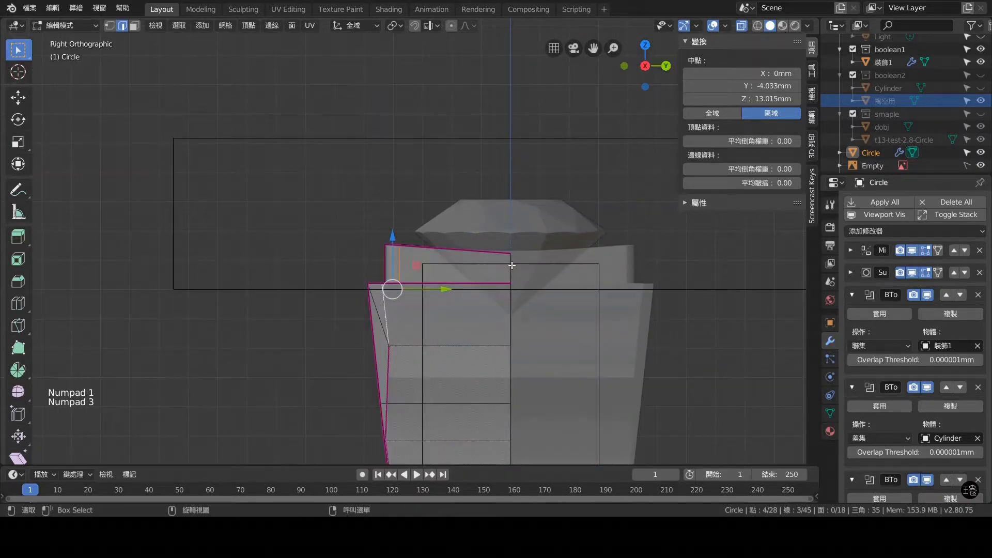
key(o)
scroll(512, 265, down, 2)
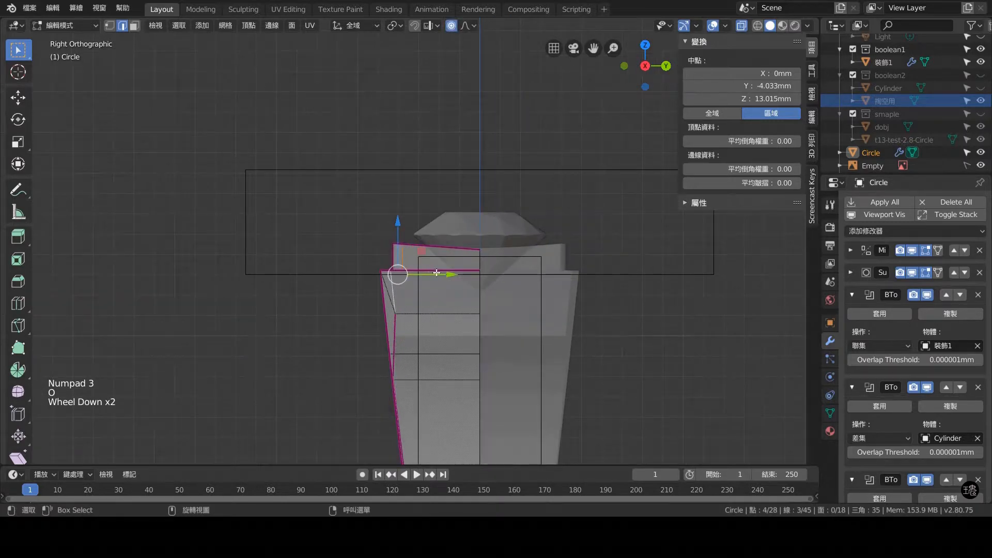
drag(442, 275, 461, 255)
scroll(438, 274, down, 5)
key(ctrl+z)
middle_drag(461, 255, 489, 267)
scroll(478, 253, up, 4)
scroll(479, 253, up, 1)
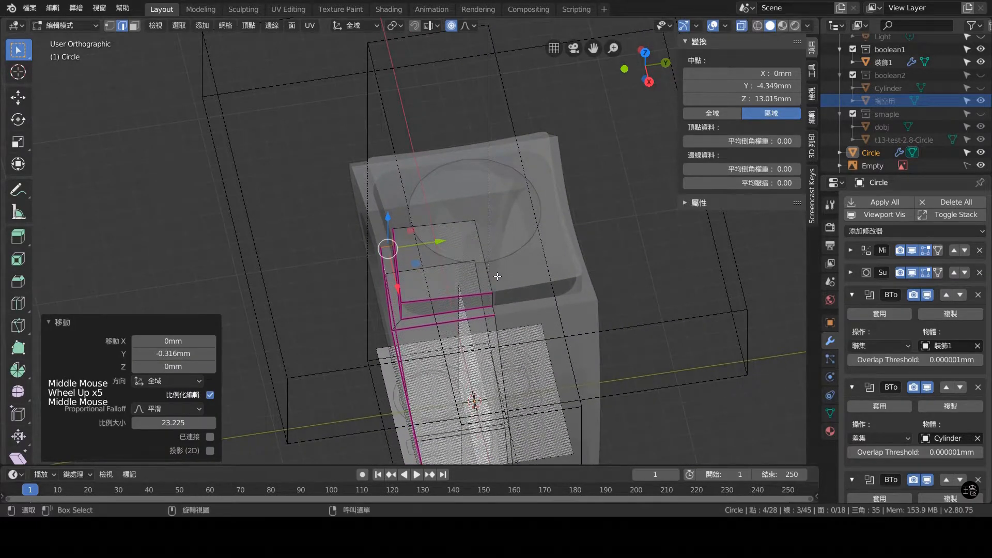
key(o)
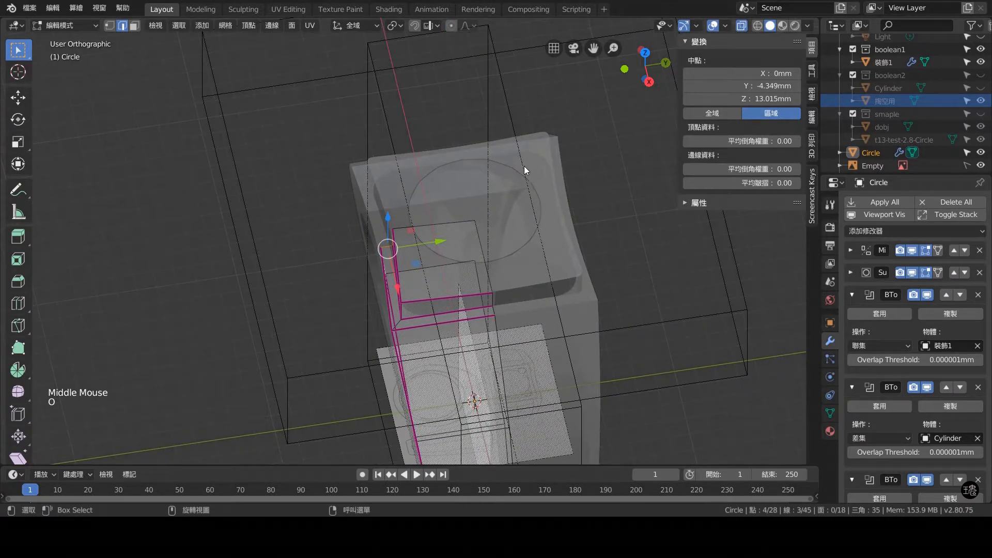
- Return to Object Mode with X-ray off and examine the curved gem seat and the recess around the gem
key(Tab)
middle_drag(538, 182, 611, 132)
click(742, 26)
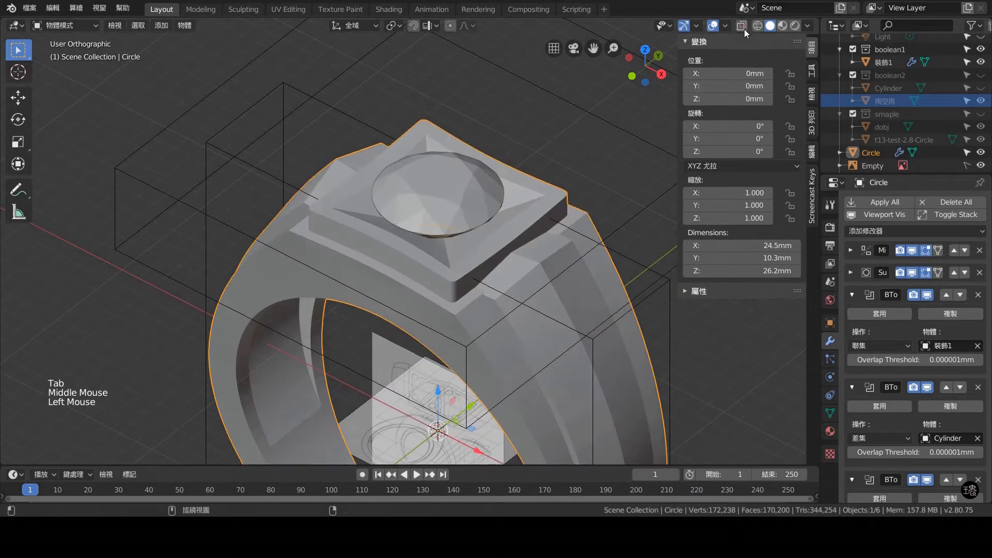
middle_drag(568, 171, 465, 237)
scroll(436, 216, up, 2)
click(478, 171)
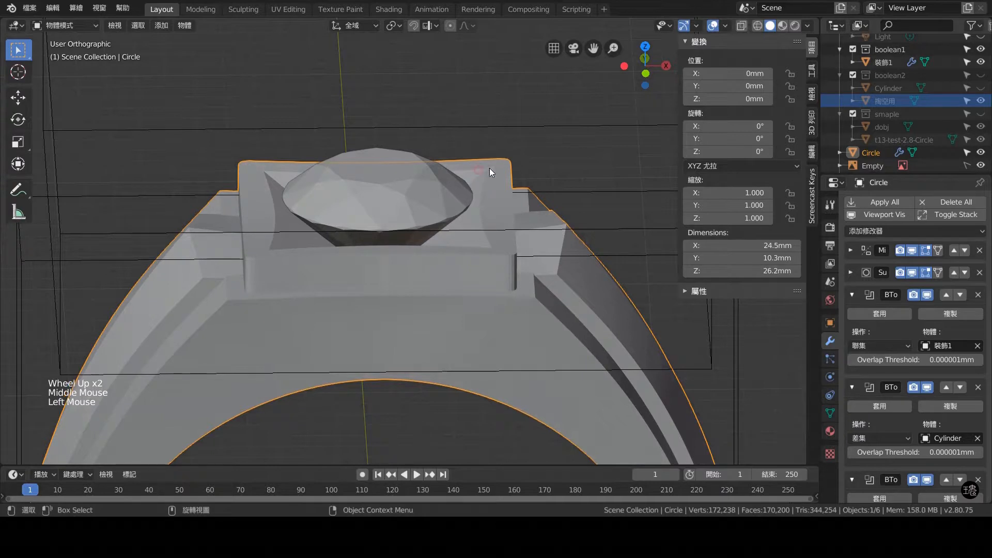
click(506, 98)
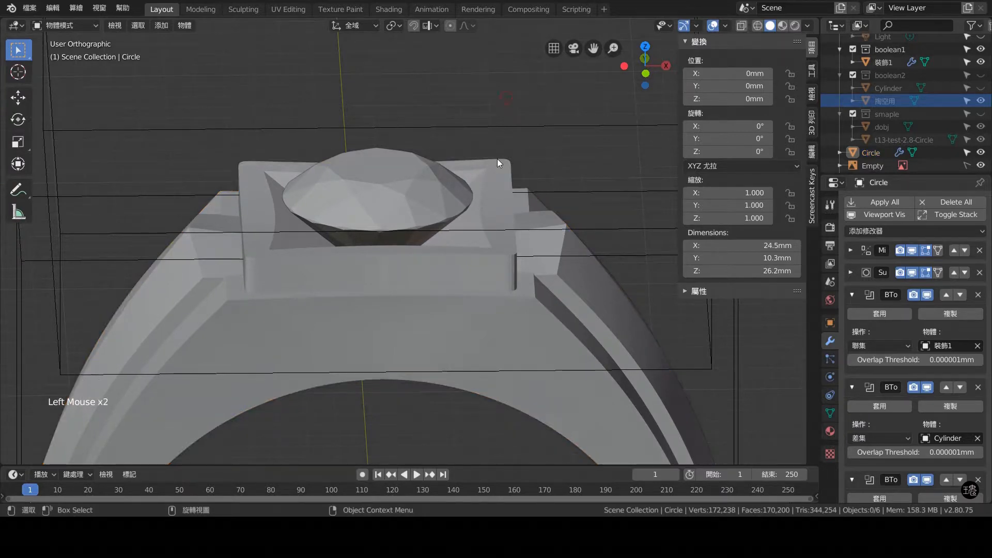
scroll(499, 152, down, 3)
scroll(569, 97, up, 1)
- Open the cutter 掏空2 in Edit Mode with X-ray on and clear its mesh selection
click(540, 73)
click(534, 66)
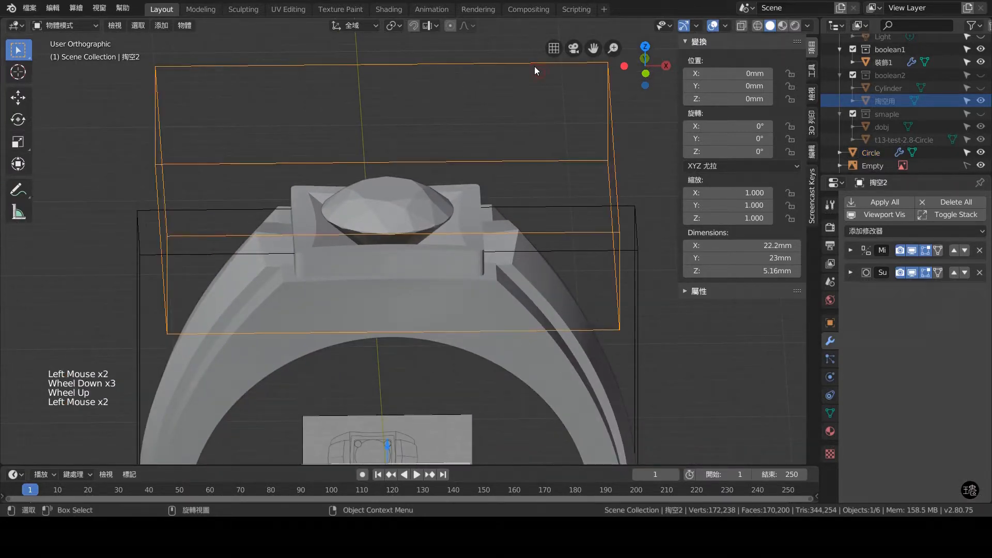
key(Tab)
key(KP_1)
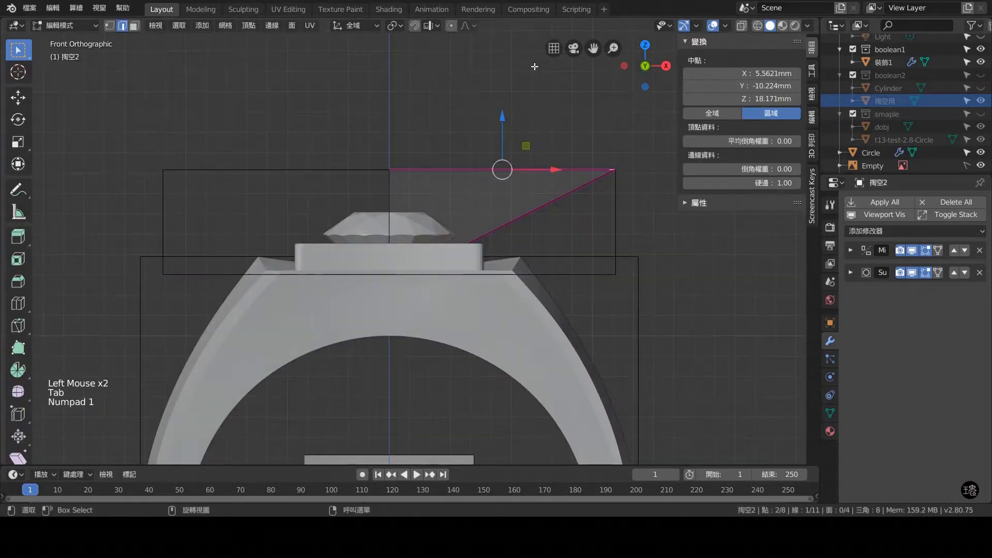
key(a)
click(742, 25)
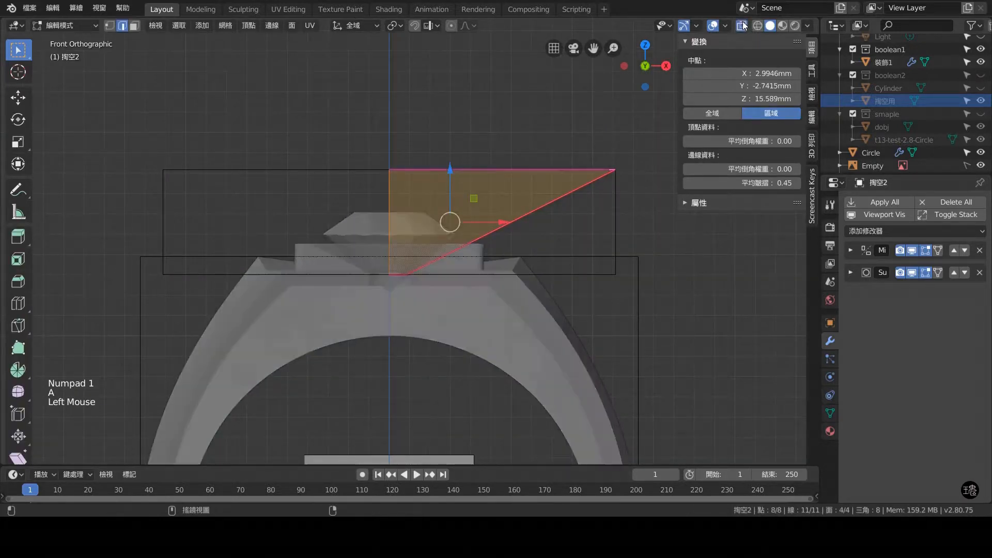
scroll(536, 260, up, 3)
scroll(408, 343, up, 2)
scroll(439, 341, down, 1)
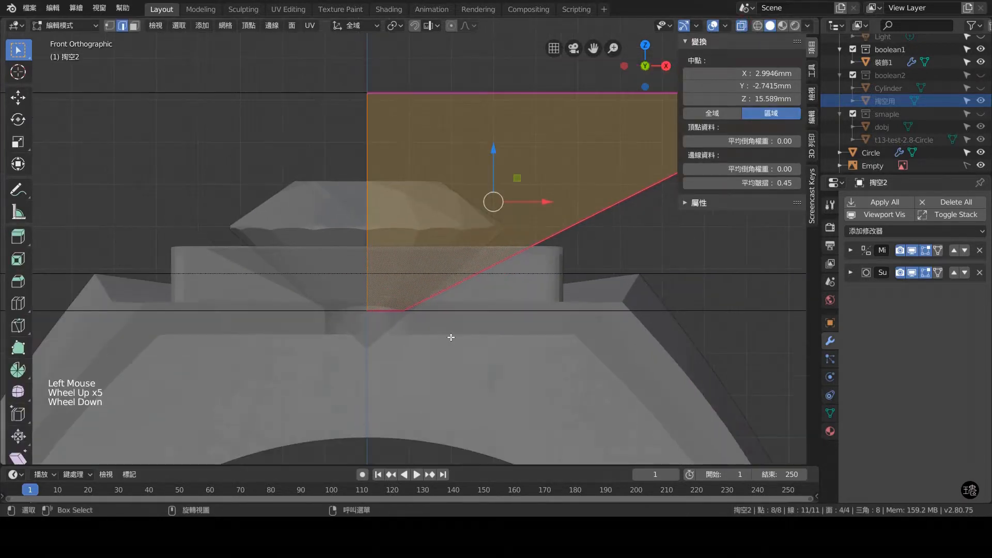
scroll(548, 228, down, 2)
shift+middle_drag(560, 224, 550, 259)
shift+scroll(550, 259, up, 1)
click(638, 221)
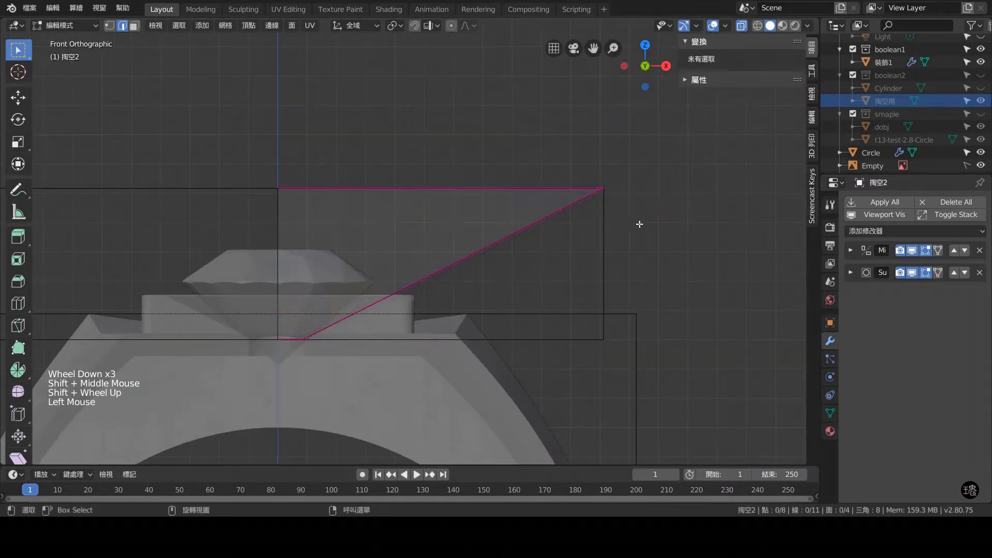
- Try to move 掏空2's top face -4.29 mm along Z, and undo the move
drag(638, 221, 264, 161)
drag(440, 130, 440, 124)
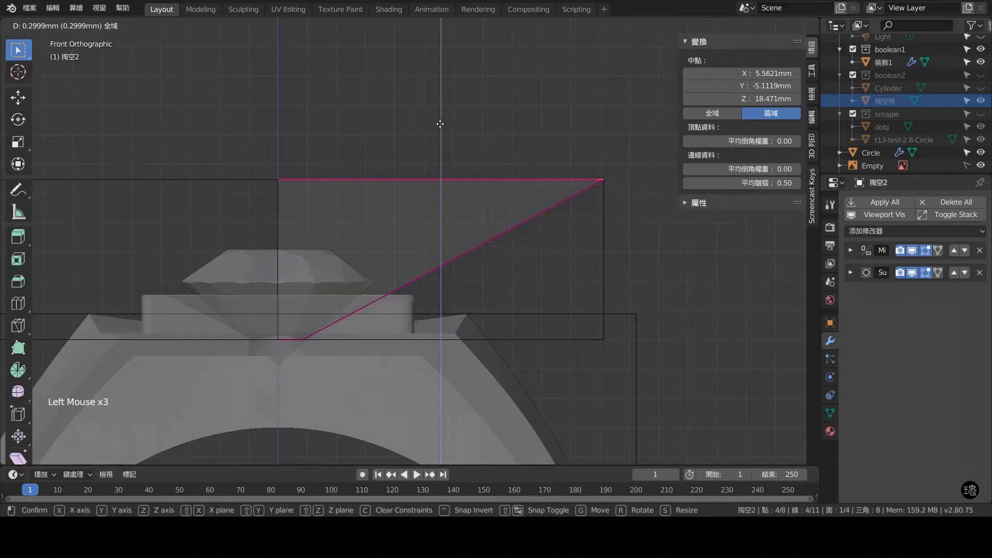
drag(449, 188, 353, 370)
ctrl+drag(617, 329, 652, 314)
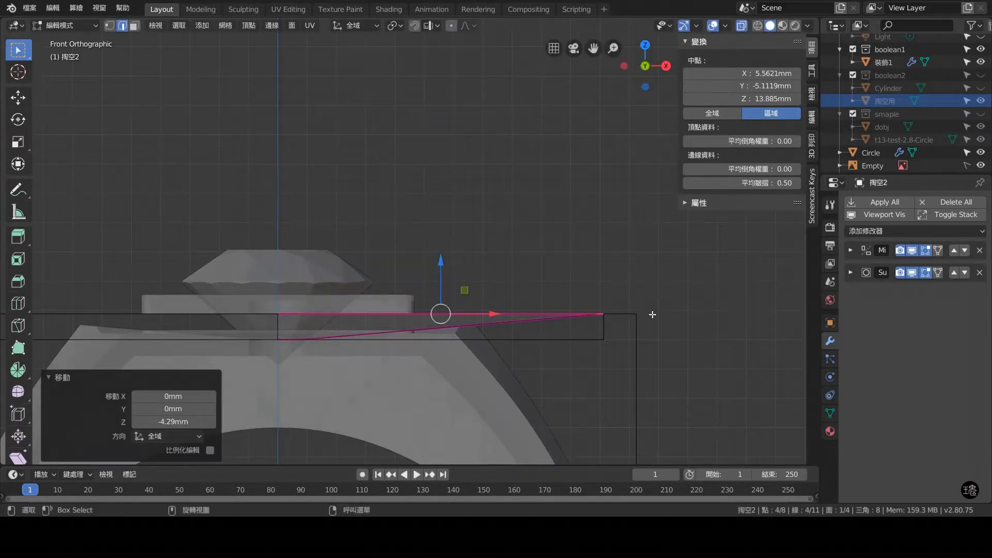
key(ctrl+z)
- Select 掏空2's small bottom face, lower it about 0.335 mm along Z, and return to Object Mode
click(657, 362)
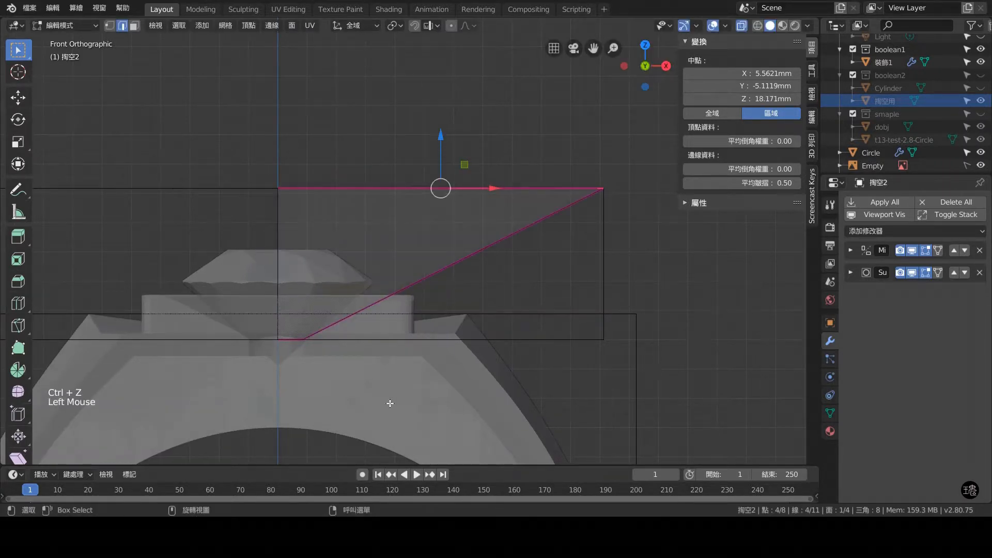
click(675, 284)
drag(389, 366, 227, 313)
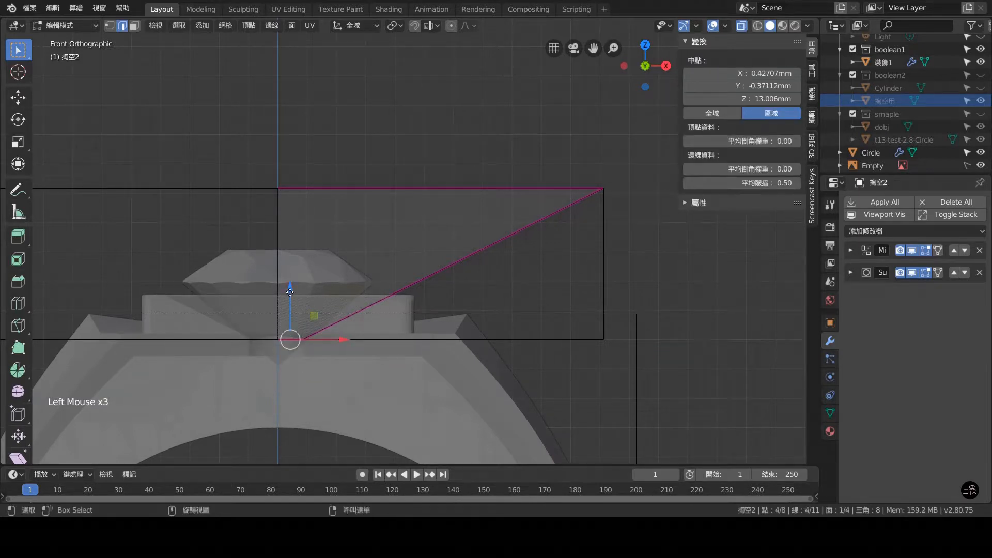
drag(290, 293, 291, 296)
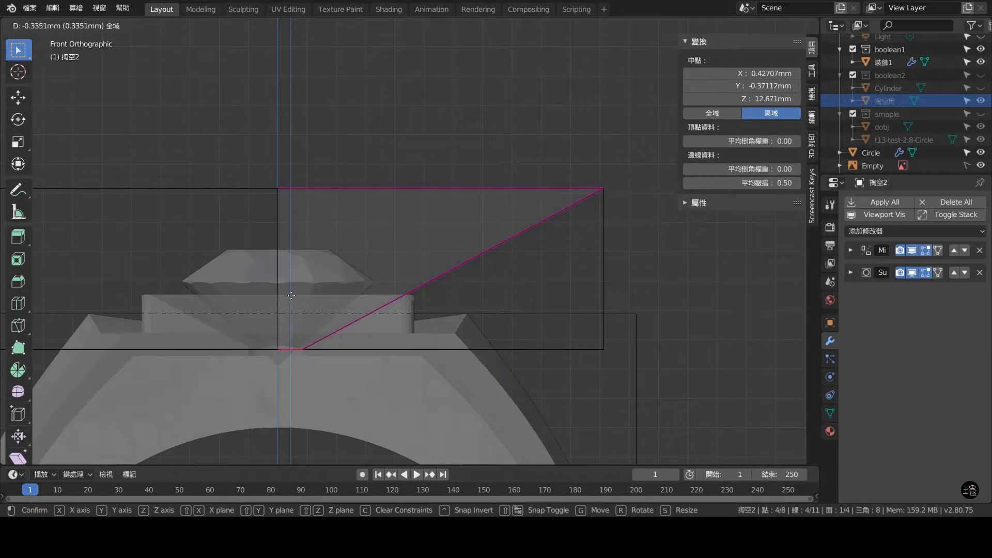
click(291, 295)
key(Tab)
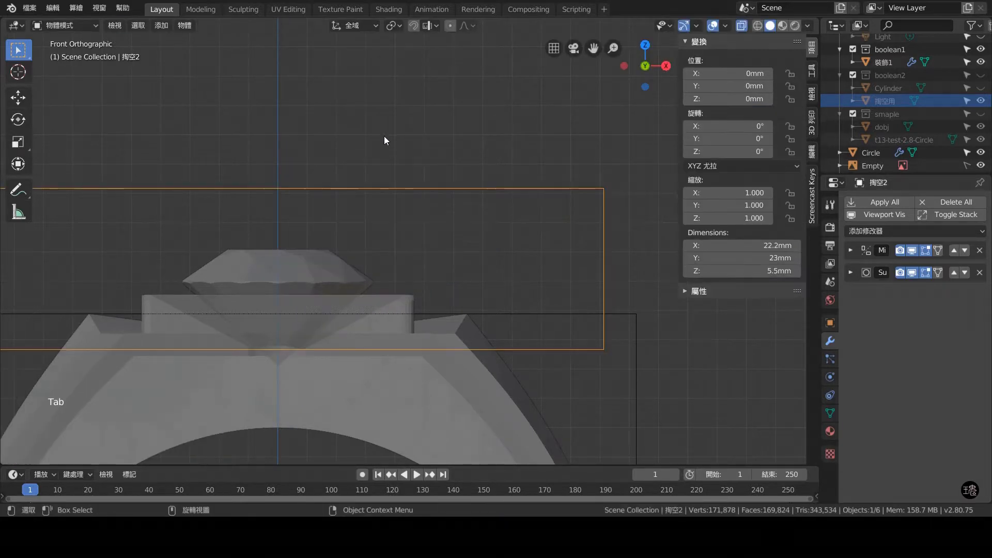
- Turn off X-ray and hide the gem dobj.001 to expose the recess and light hole
middle_drag(385, 138, 419, 157)
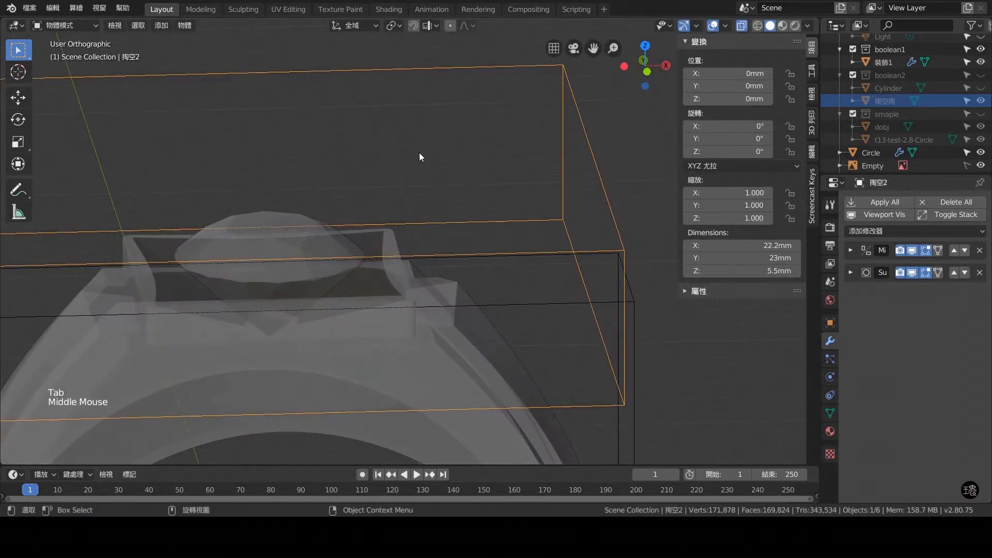
click(741, 26)
middle_drag(359, 332, 259, 291)
click(278, 212)
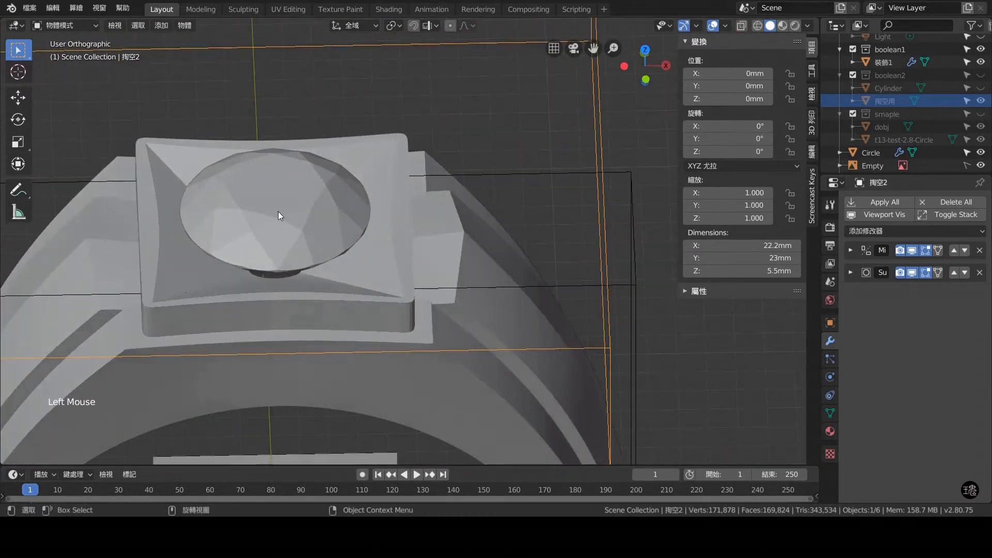
middle_drag(278, 212, 312, 241)
scroll(306, 229, down, 3)
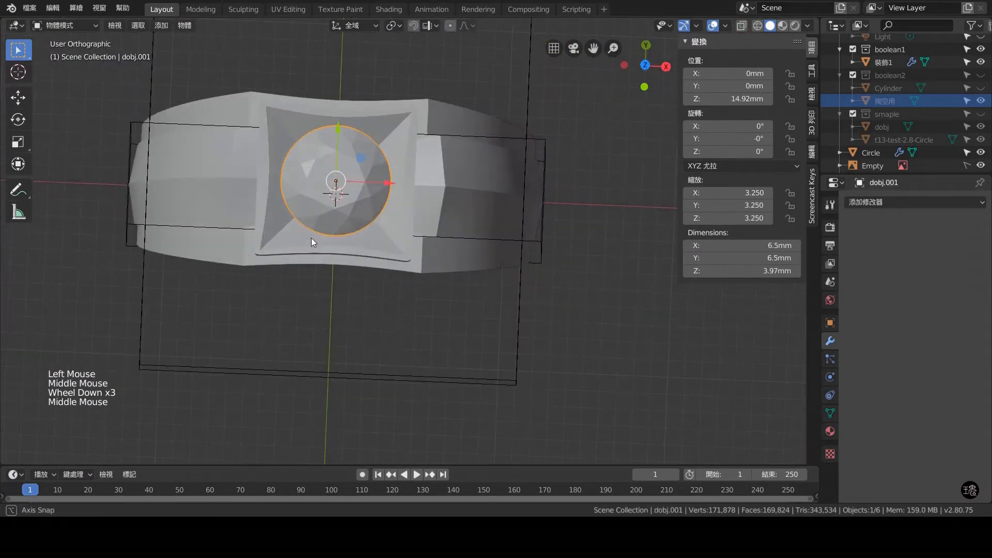
scroll(356, 209, up, 2)
key(Tab)
key(Tab)
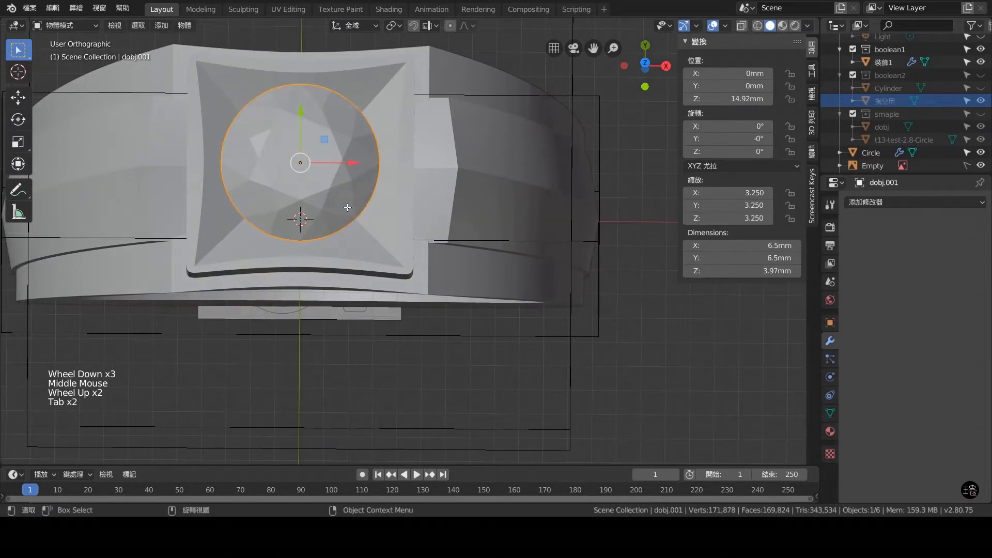
key(h)
middle_drag(334, 210, 250, 188)
scroll(353, 197, up, 2)
middle_drag(353, 197, 384, 183)
key(Tab)
- In Edit Mode on the ring Circle, move the selected front middle edges another -0.33 mm along Y with proportional editing
scroll(427, 214, down, 7)
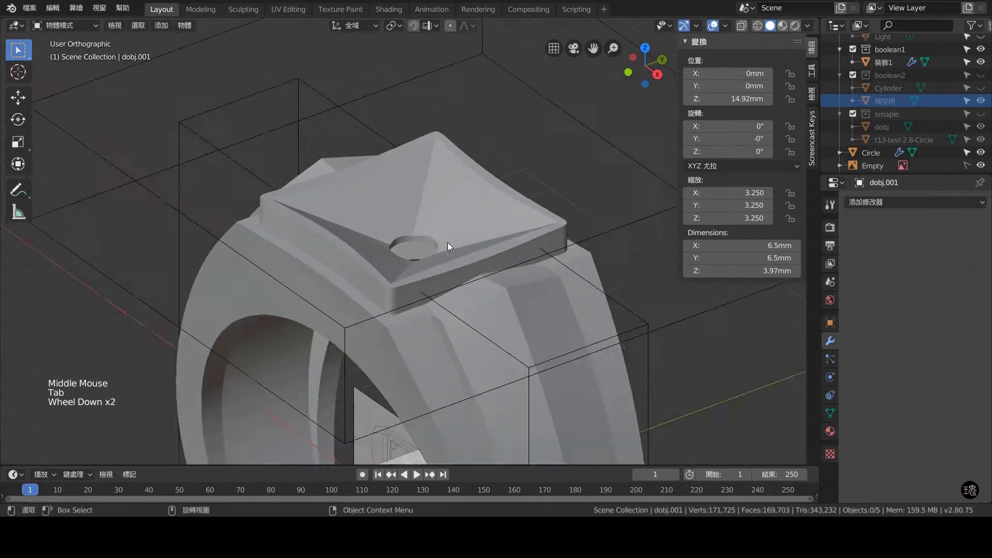
click(403, 288)
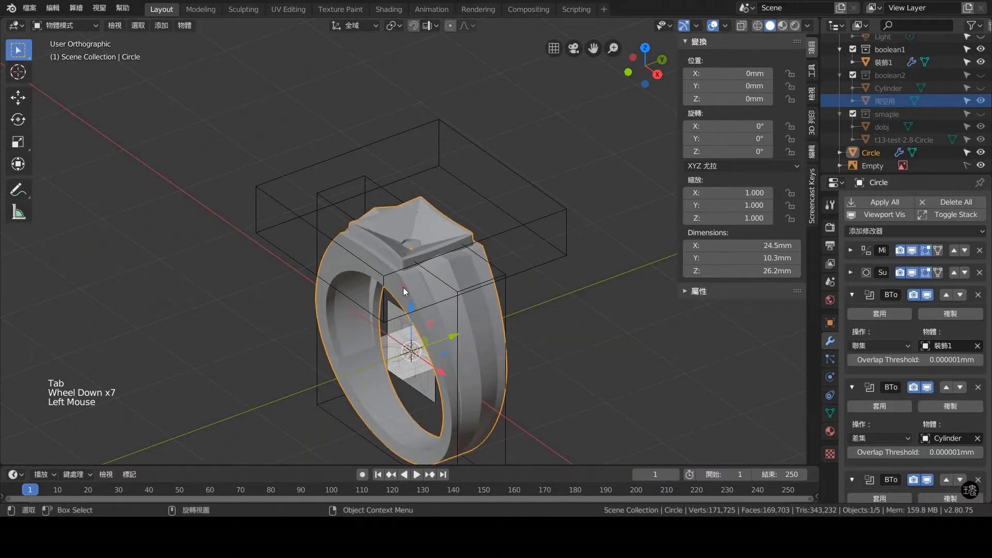
key(KP_1)
key(KP_3)
scroll(407, 291, up, 4)
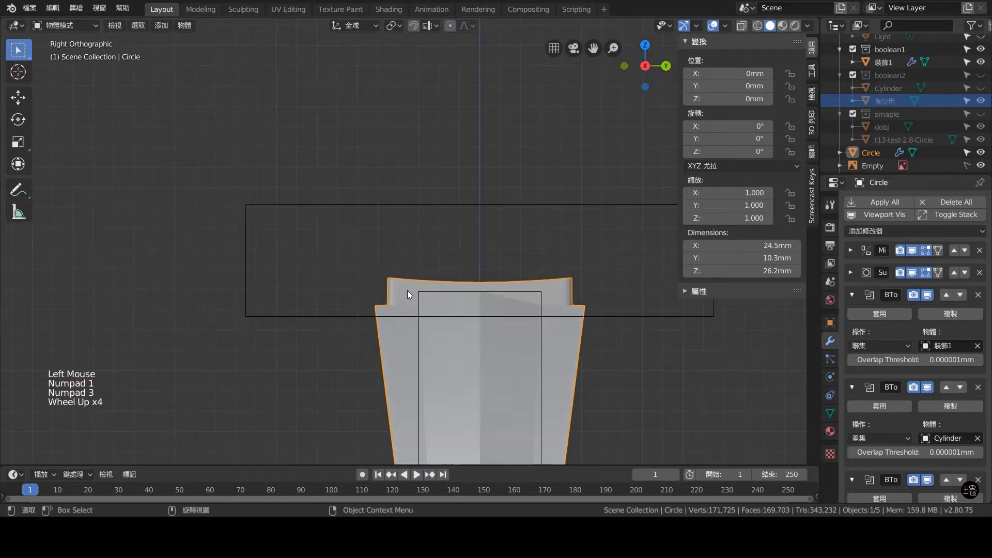
key(Tab)
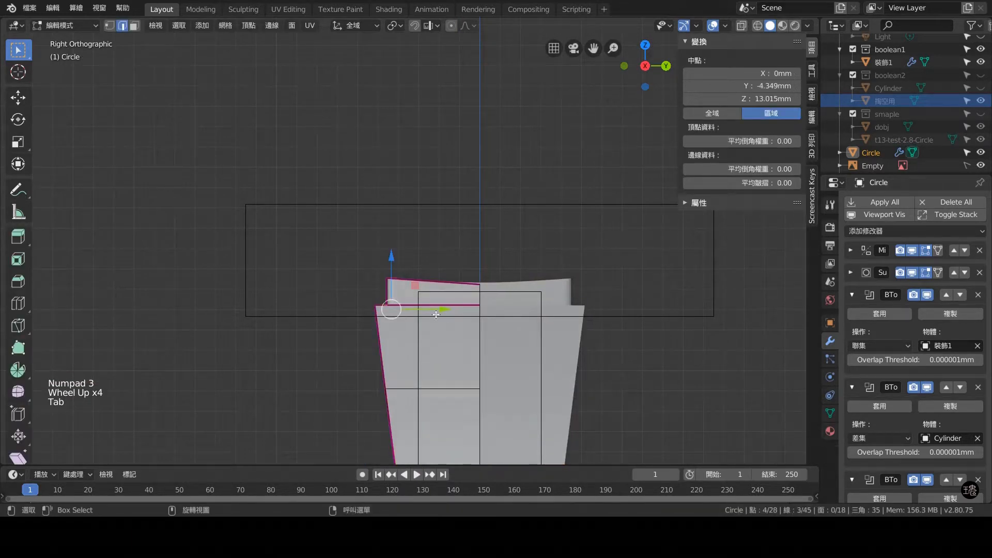
middle_drag(457, 296, 466, 306)
key(KP_1)
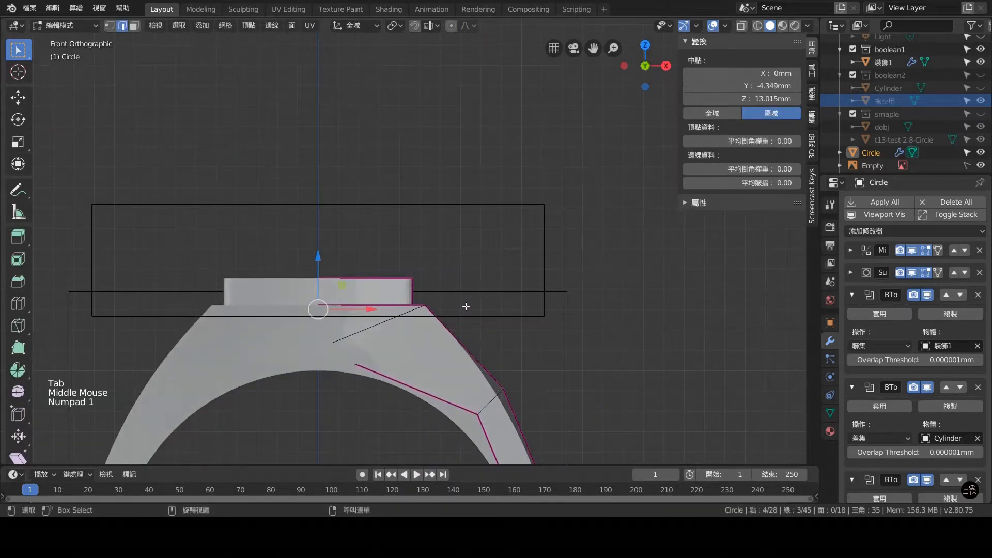
key(KP_3)
key(o)
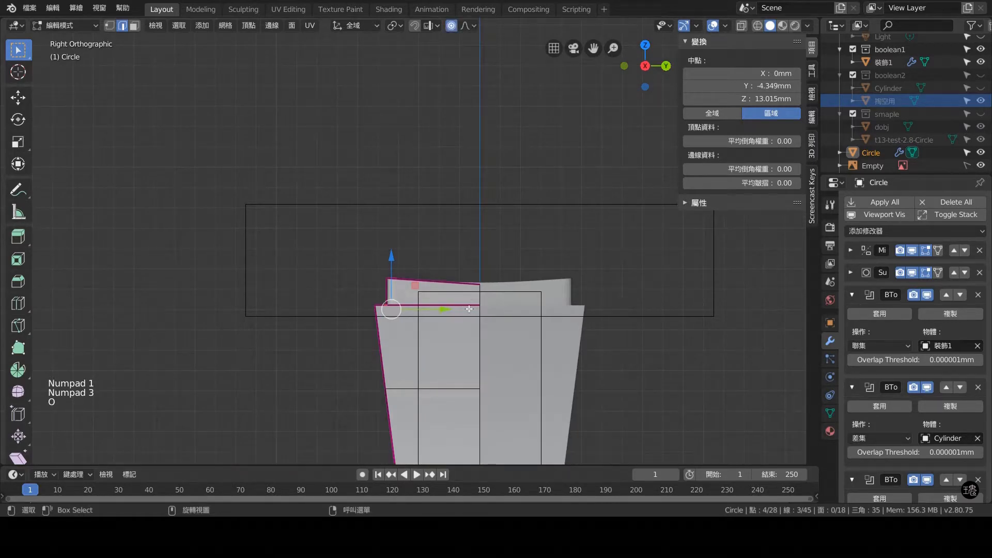
drag(447, 310, 443, 311)
middle_drag(442, 311, 487, 292)
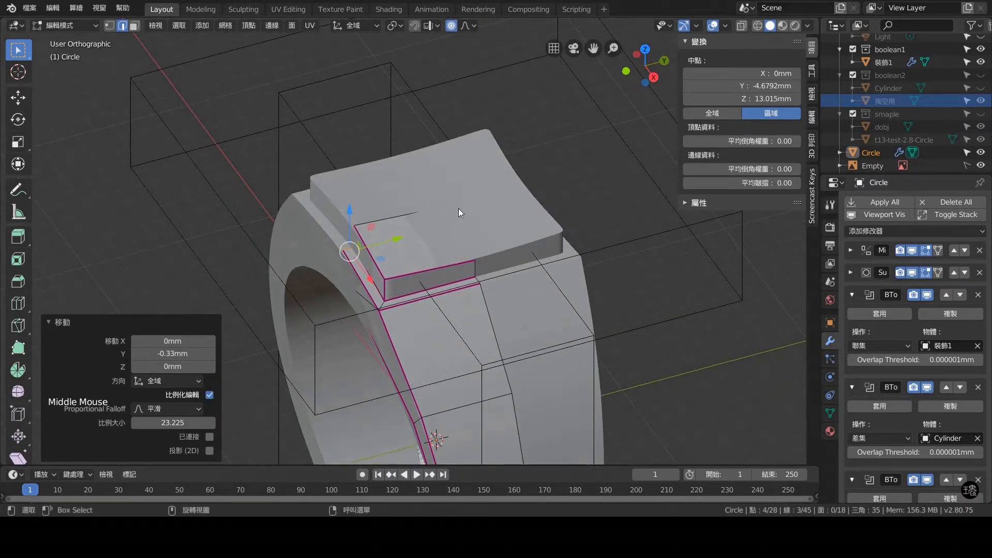
- Select the vertical middle edge on the raised seat's +X side, turn off proportional editing, and move it -0.196 mm along X
key(Tab)
middle_drag(430, 213, 497, 263)
scroll(495, 212, up, 2)
key(Tab)
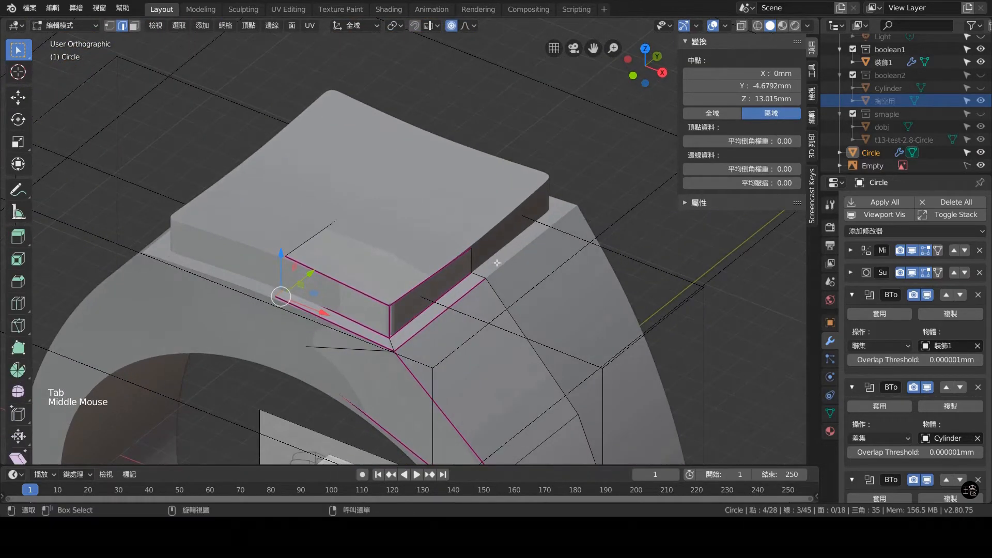
click(469, 264)
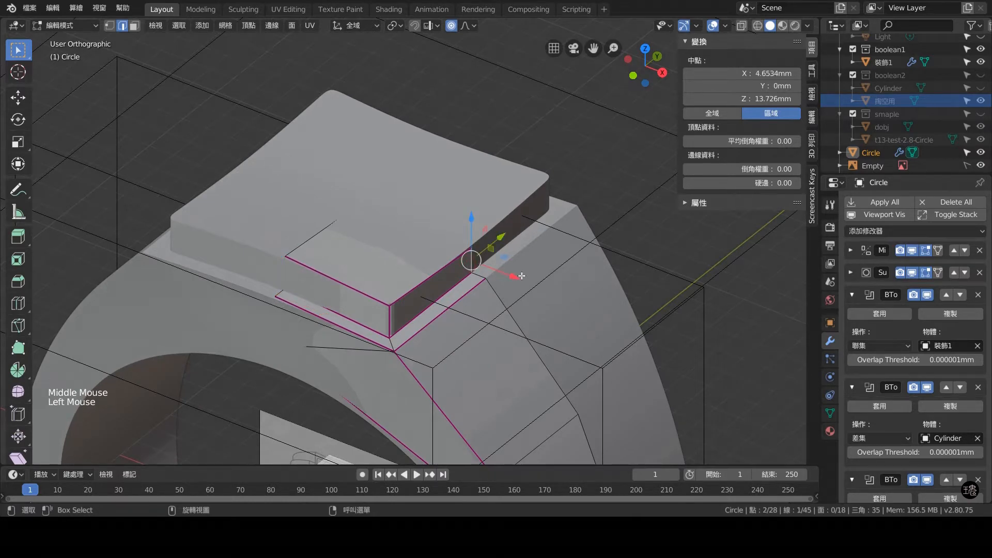
drag(522, 276, 517, 275)
key(ctrl+z)
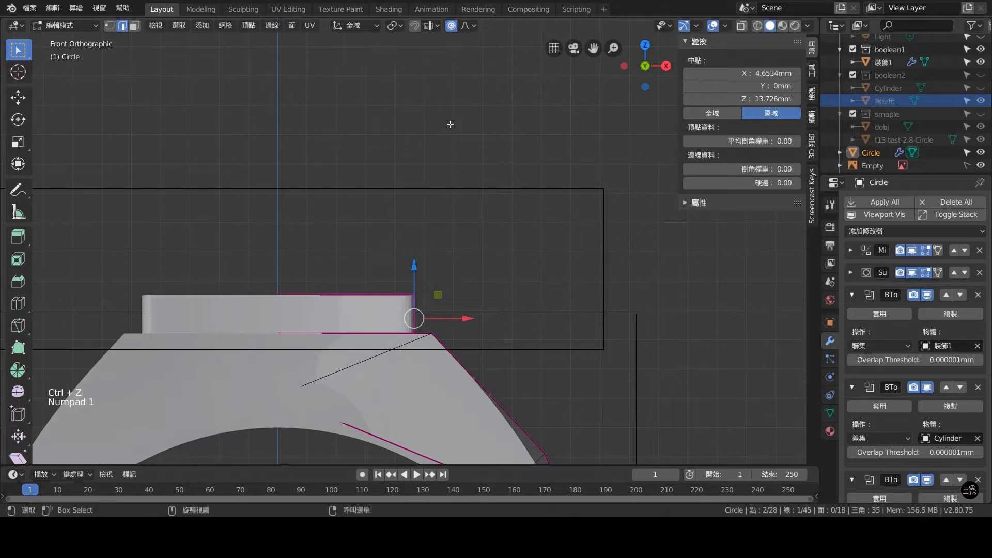
key(o)
key(KP_7)
scroll(465, 124, up, 2)
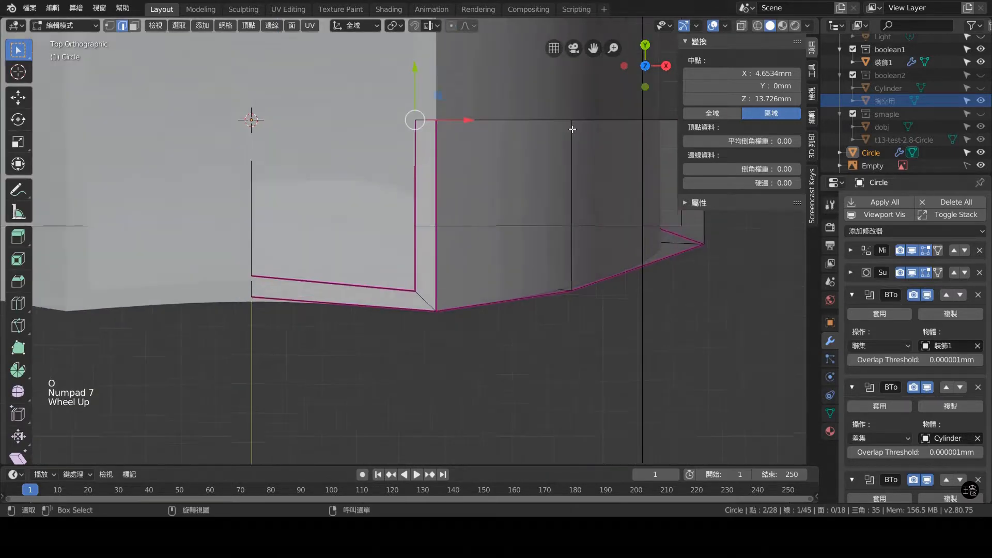
shift+middle_drag(504, 130, 525, 193)
drag(518, 177, 508, 176)
scroll(489, 200, down, 5)
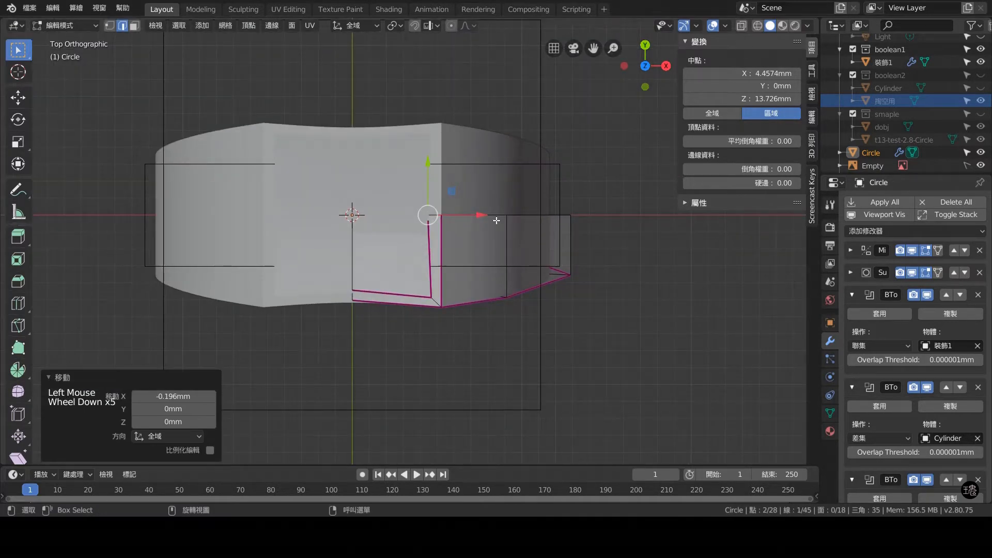
- Return to Object Mode and examine the seat's curved side and the recess from the front and above
middle_drag(496, 220, 478, 257)
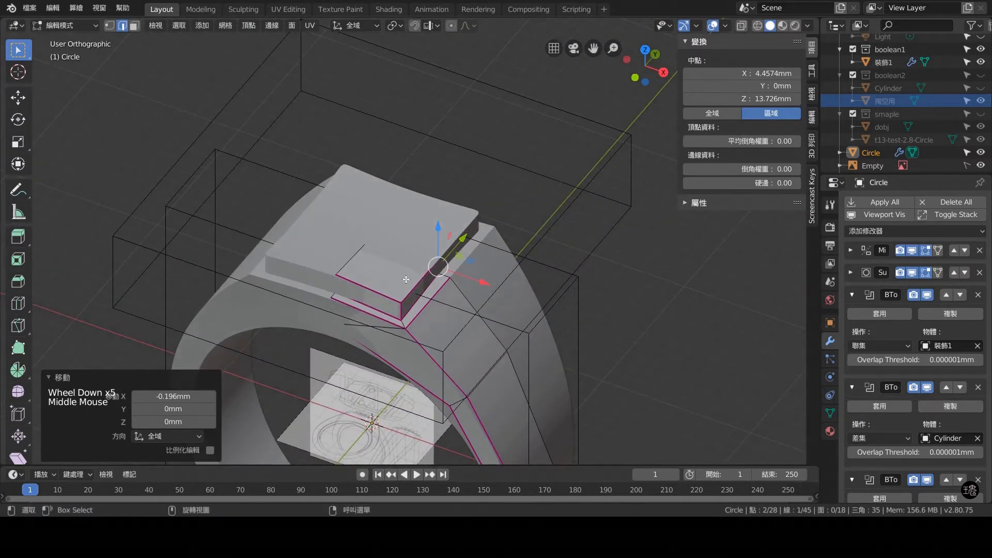
key(KP_1)
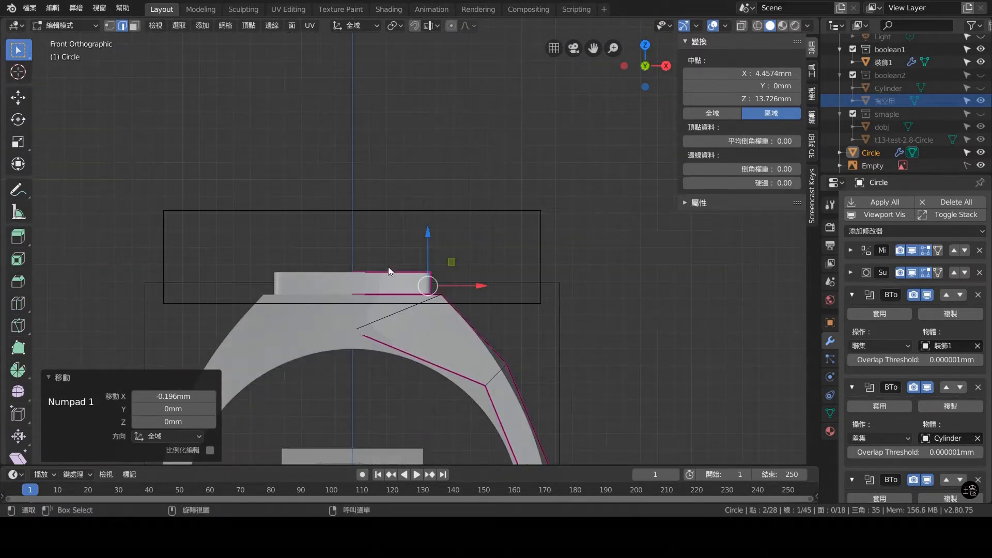
key(Tab)
middle_drag(452, 191, 454, 267)
scroll(423, 221, up, 2)
mouse_move(423, 221)
middle_down()
mouse_move(436, 243)
mouse_move(431, 218)
mouse_move(411, 225)
middle_up()
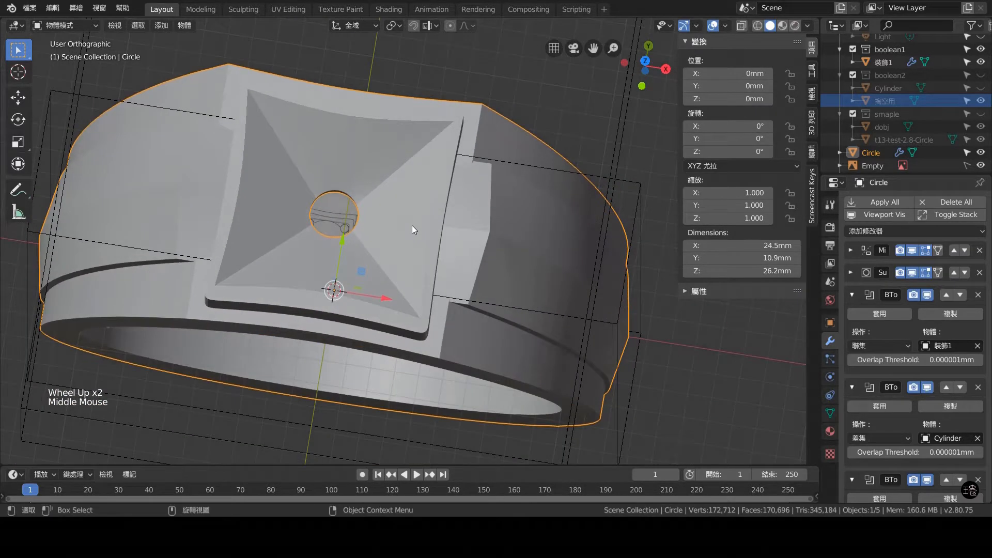
- In Edit Mode with X-ray on, select all four edges of the seat's +X side face and move them 0.246 mm along X
click(397, 329)
key(Tab)
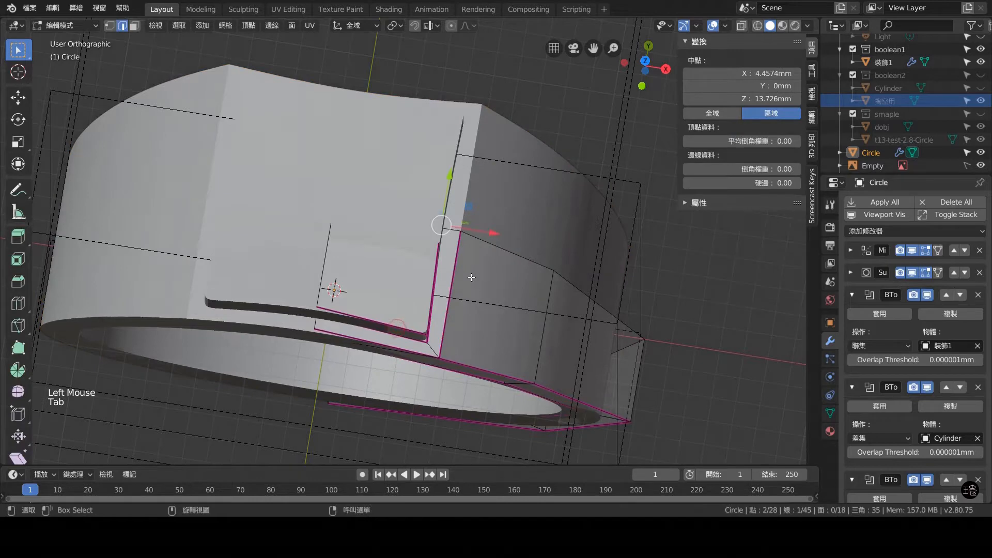
scroll(400, 325, up, 2)
middle_drag(401, 326, 410, 352)
shift+click(409, 353)
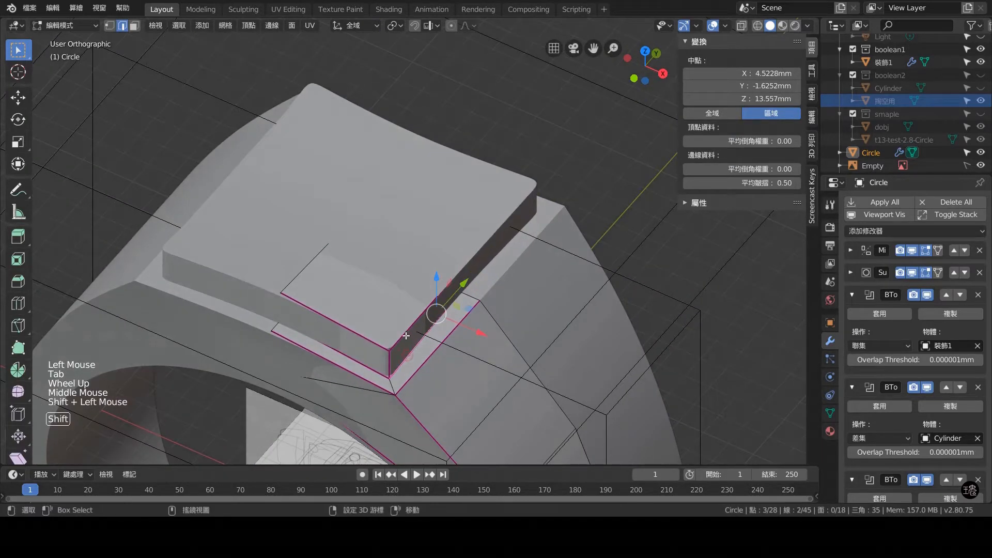
shift+click(398, 357)
shift+click(410, 329)
middle_drag(418, 330, 438, 323)
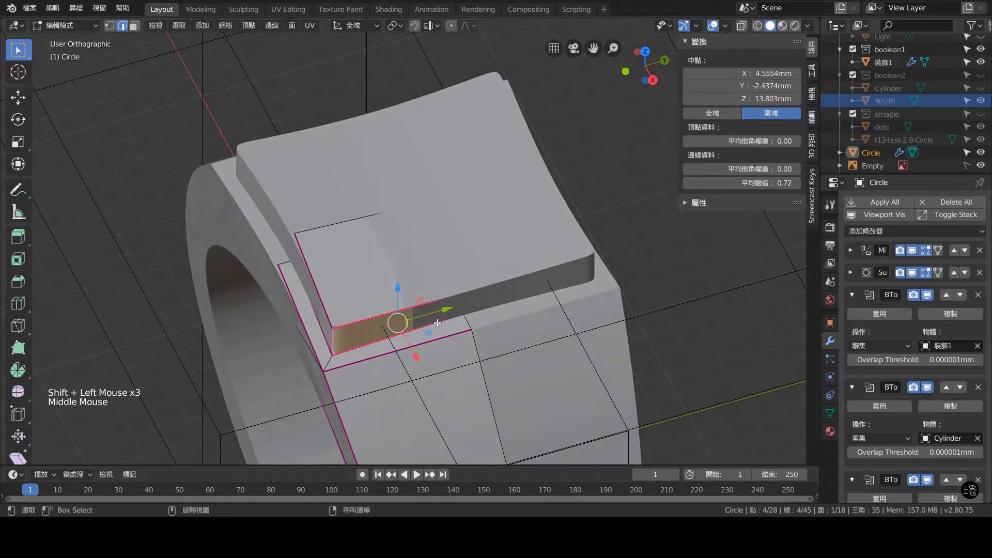
shift+click(461, 312)
click(739, 27)
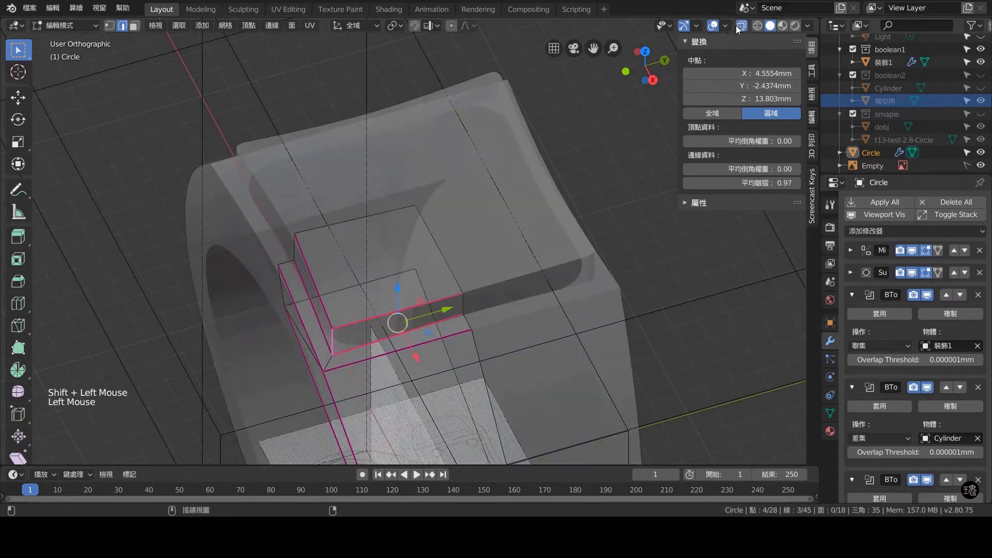
shift+click(426, 306)
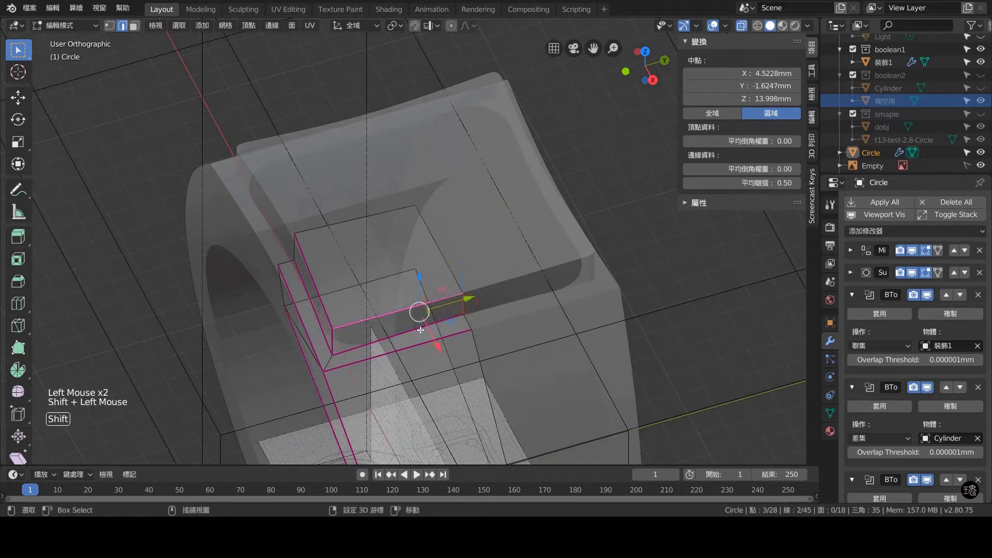
shift+click(349, 337)
shift+click(337, 343)
middle_drag(337, 343, 442, 330)
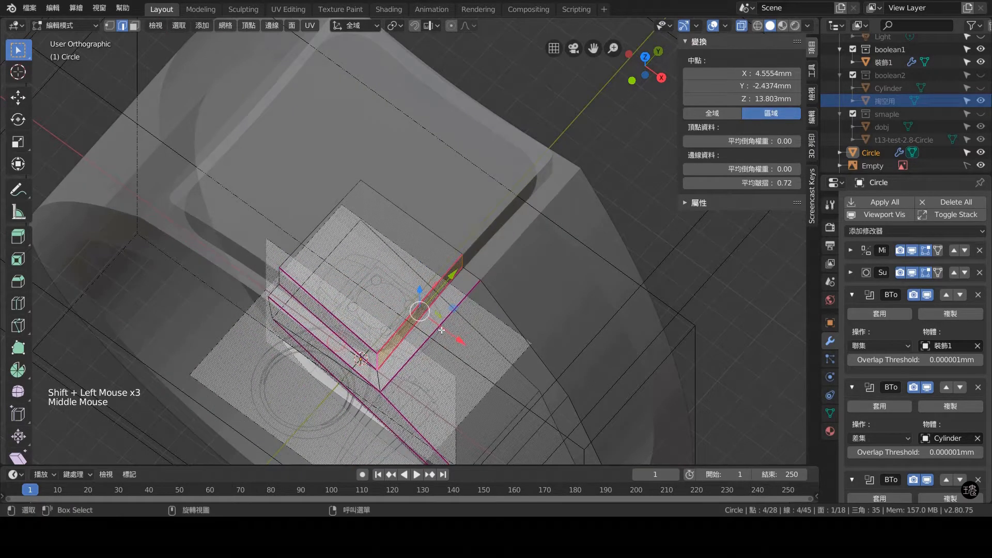
drag(465, 346, 469, 346)
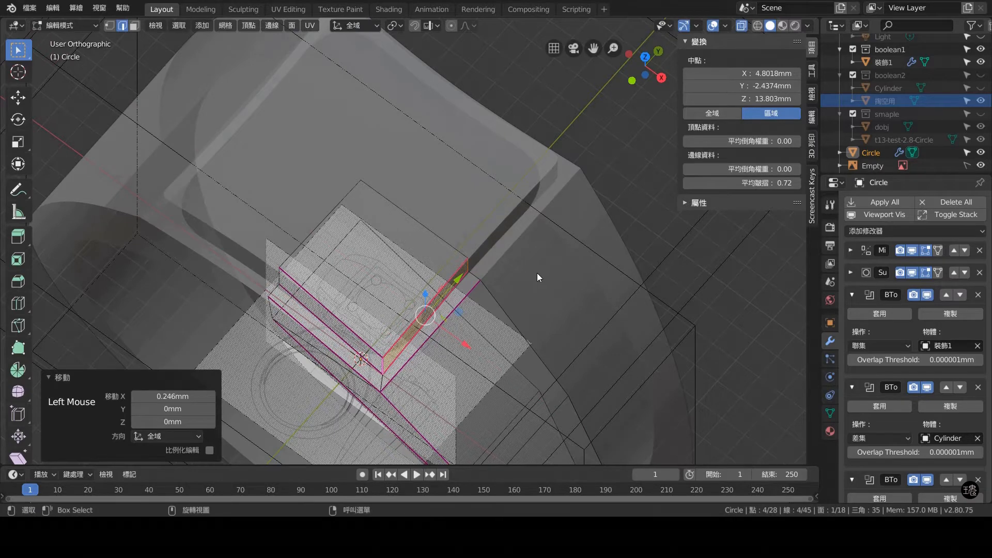
- Return to Object Mode, turn off X-ray, and reveal all hidden objects so the gem can be checked in the seat
key(Tab)
middle_drag(537, 273, 516, 234)
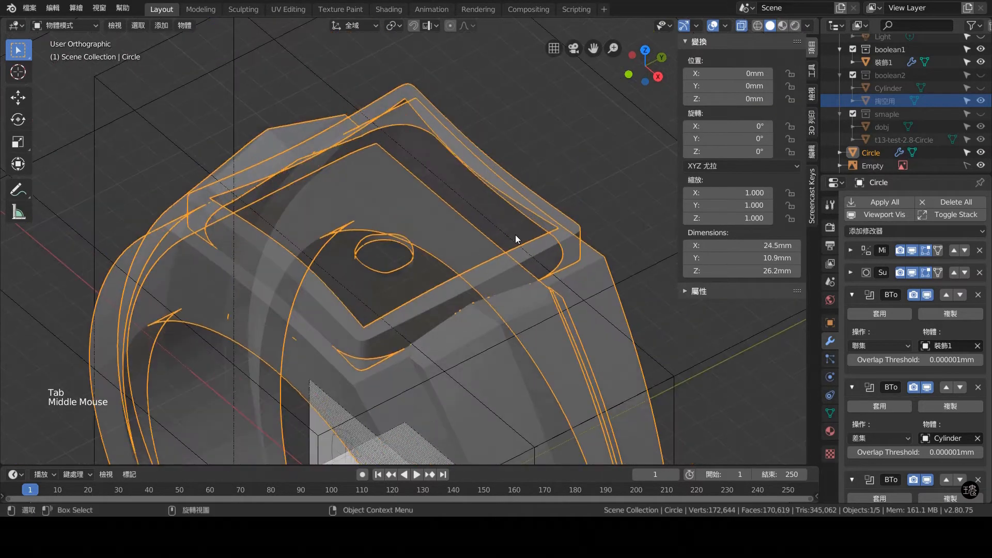
click(743, 26)
middle_drag(374, 235, 424, 236)
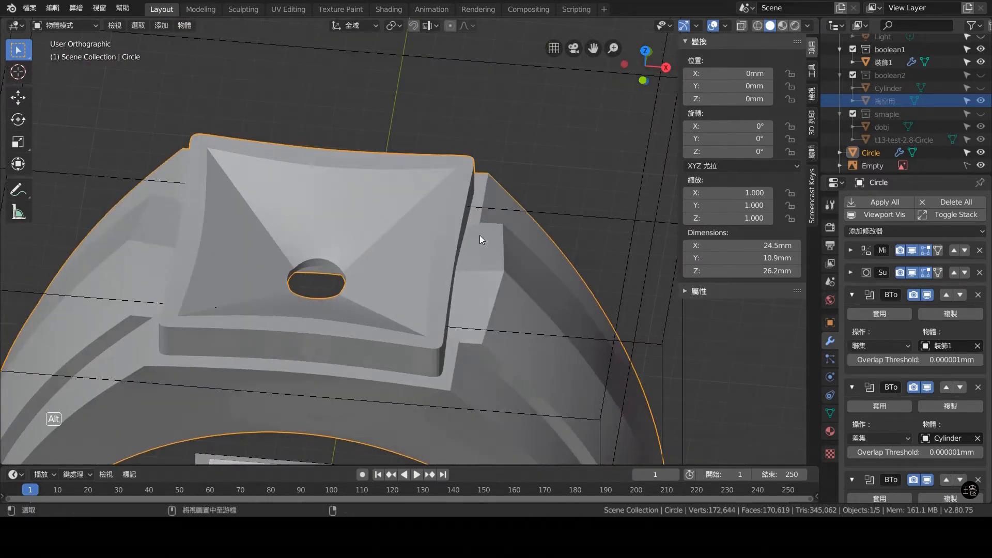
key(alt+h)
middle_drag(479, 200, 489, 265)
key(KP_7)
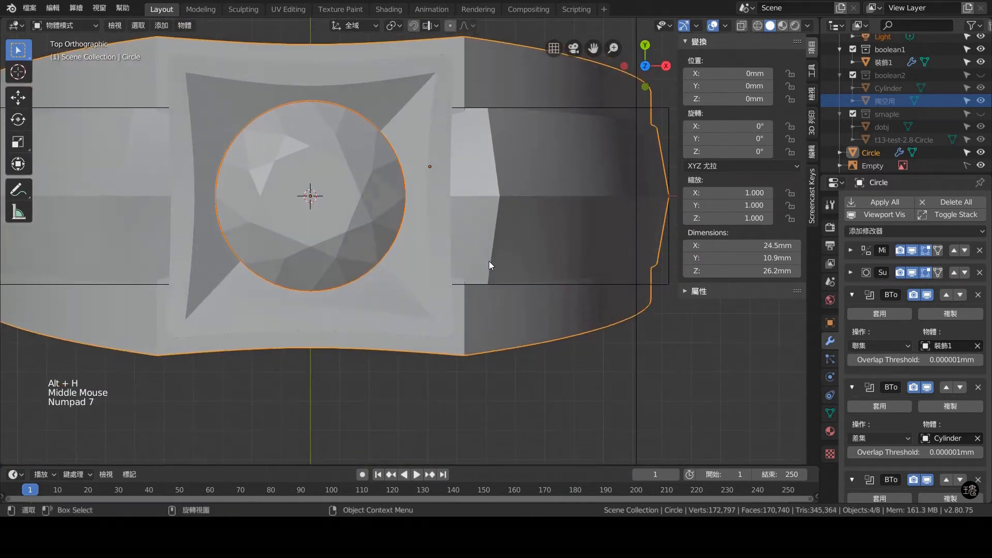
scroll(489, 262, down, 3)
scroll(486, 270, up, 3)
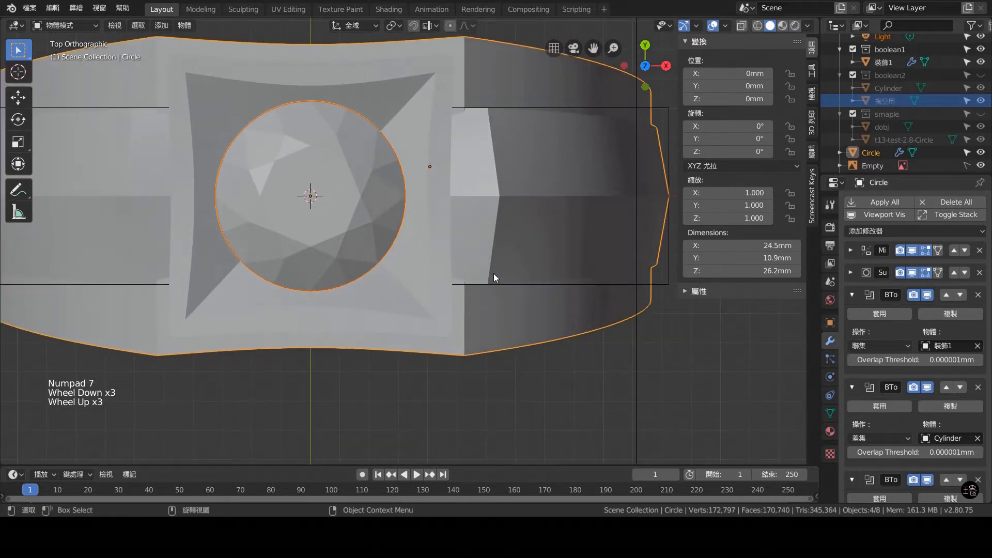
mouse_move(516, 243)
middle_down()
mouse_move(515, 189)
mouse_move(519, 286)
mouse_move(507, 243)
middle_up()
scroll(499, 288, down, 3)
scroll(472, 287, up, 1)
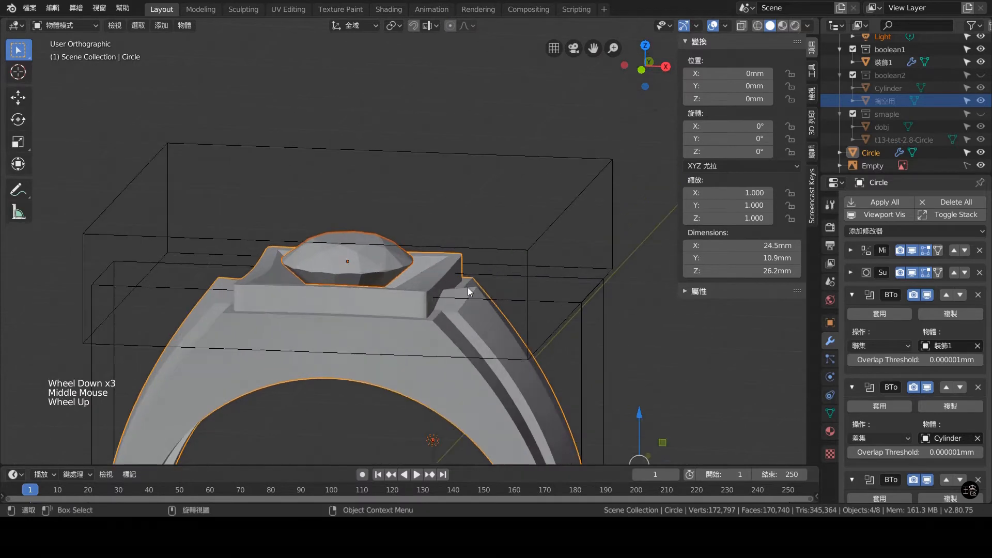
- In Edit Mode on the ring Circle, move the seat's selected side face another 0.0533 mm along X
middle_drag(472, 288, 486, 302)
click(424, 237)
key(Tab)
middle_drag(427, 421, 409, 326)
drag(405, 331, 405, 332)
middle_drag(406, 332, 462, 343)
- With X-ray on, select the seat's front middle edges and move them slightly outward along Y with proportional editing, which is then switched off
click(320, 285)
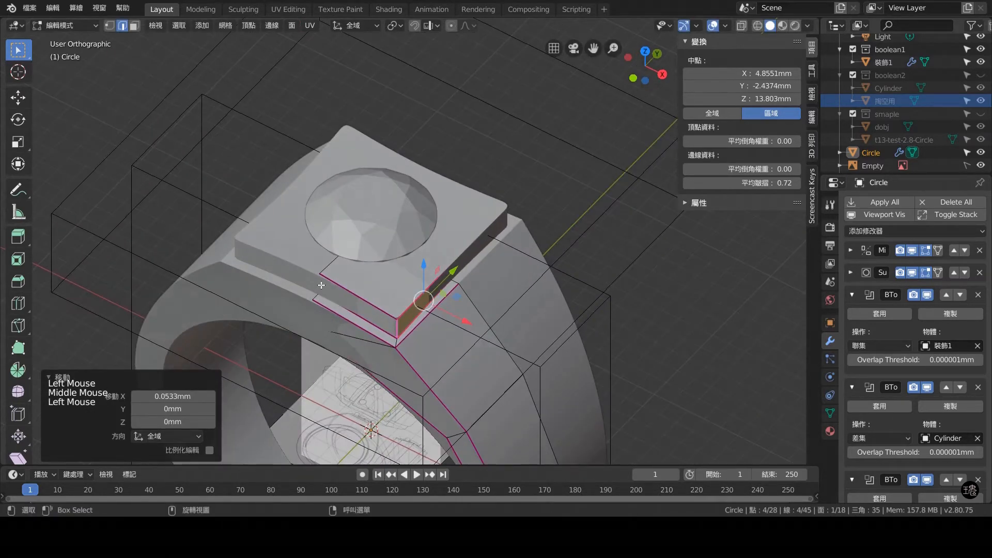
shift+click(317, 297)
middle_drag(331, 263, 322, 276)
scroll(281, 290, up, 2)
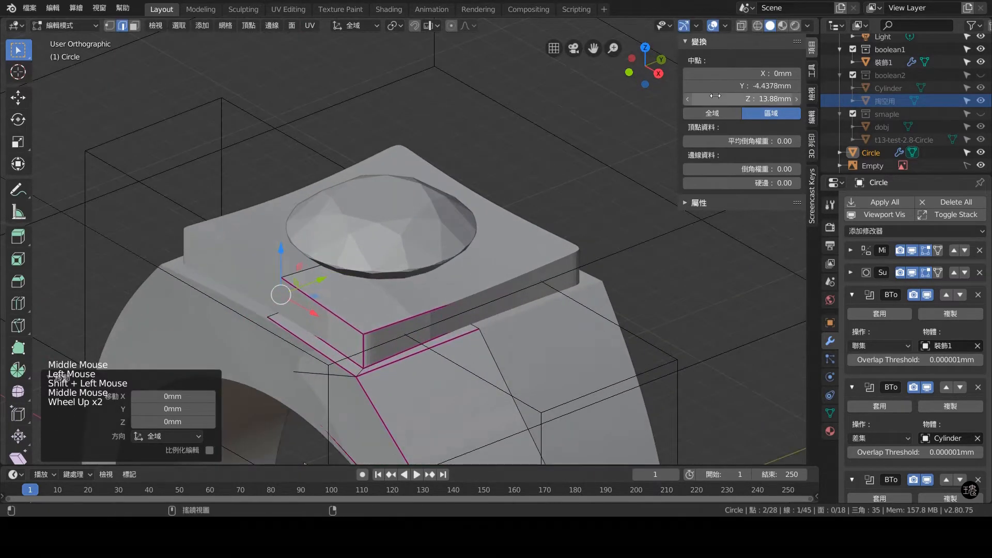
click(744, 26)
shift+click(277, 315)
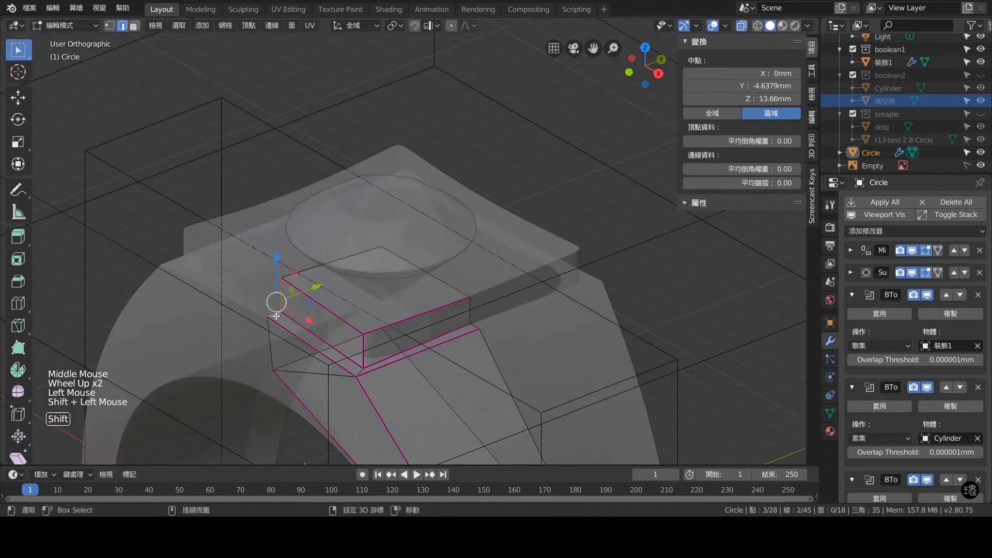
key(KP_3)
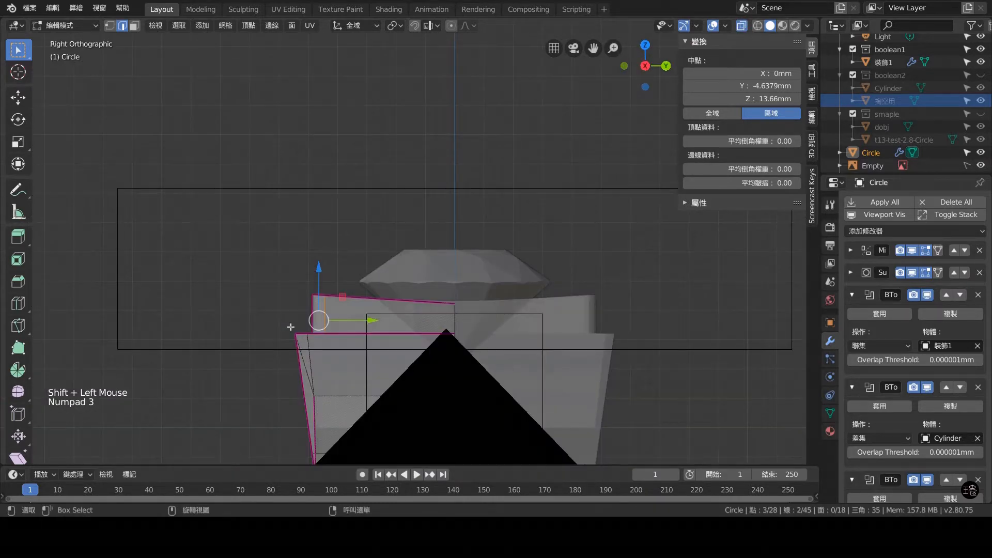
middle_drag(291, 327, 327, 339)
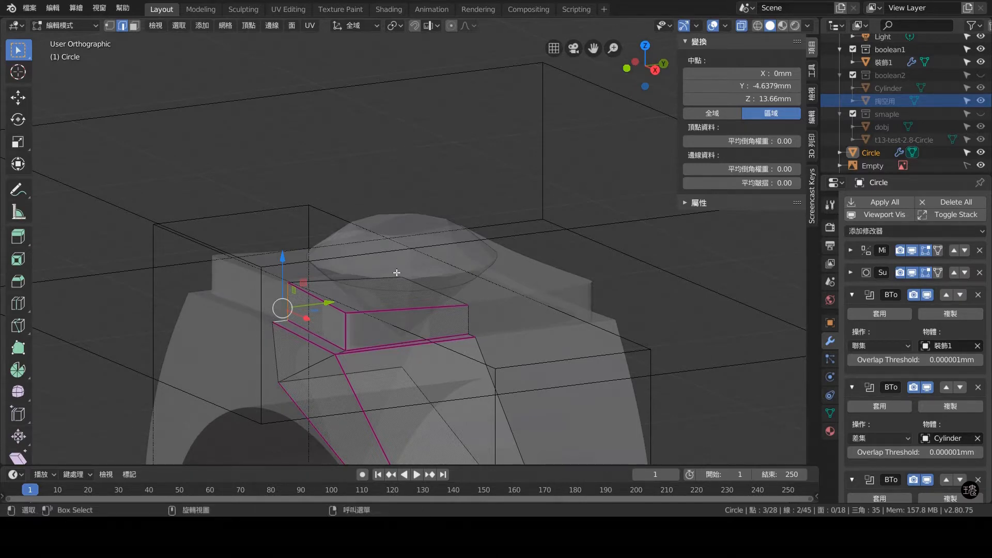
key(KP_3)
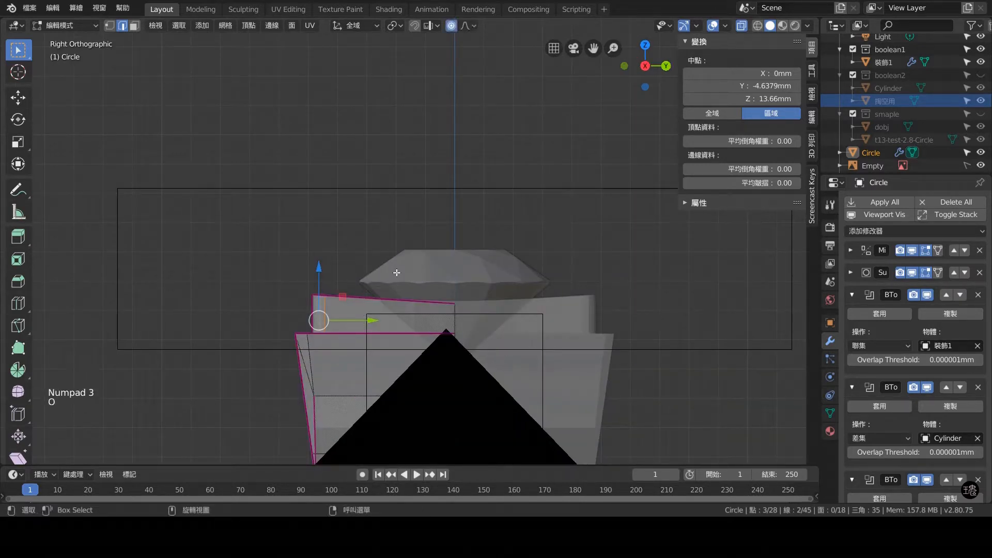
scroll(411, 300, down, 6)
scroll(417, 292, up, 1)
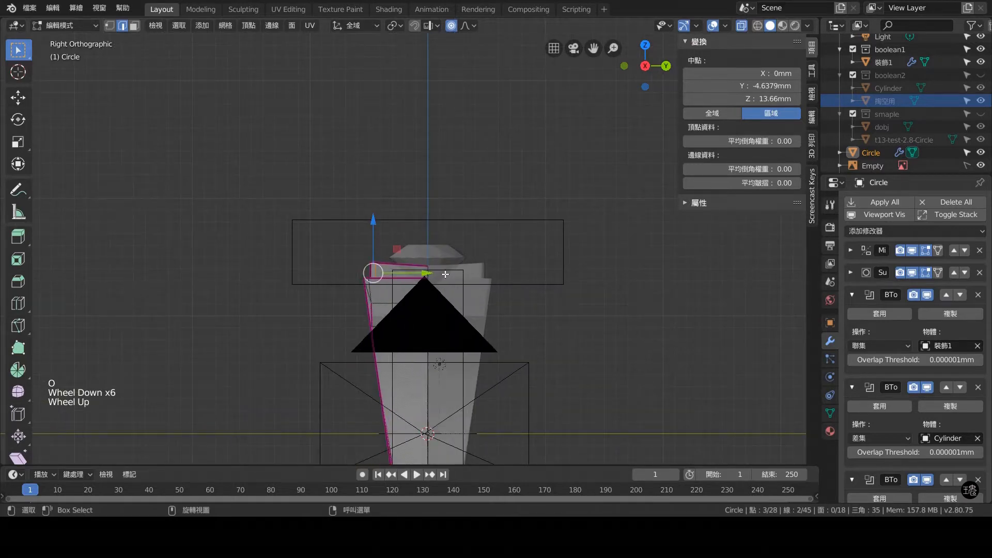
drag(429, 274, 429, 275)
key(o)
- Return to Object Mode, turn off X-ray, and examine the widened ring and seat from above and the side
middle_drag(436, 284, 423, 248)
key(Tab)
scroll(441, 208, up, 5)
scroll(519, 250, up, 1)
click(741, 28)
key(KP_7)
scroll(423, 246, down, 2)
scroll(385, 286, up, 2)
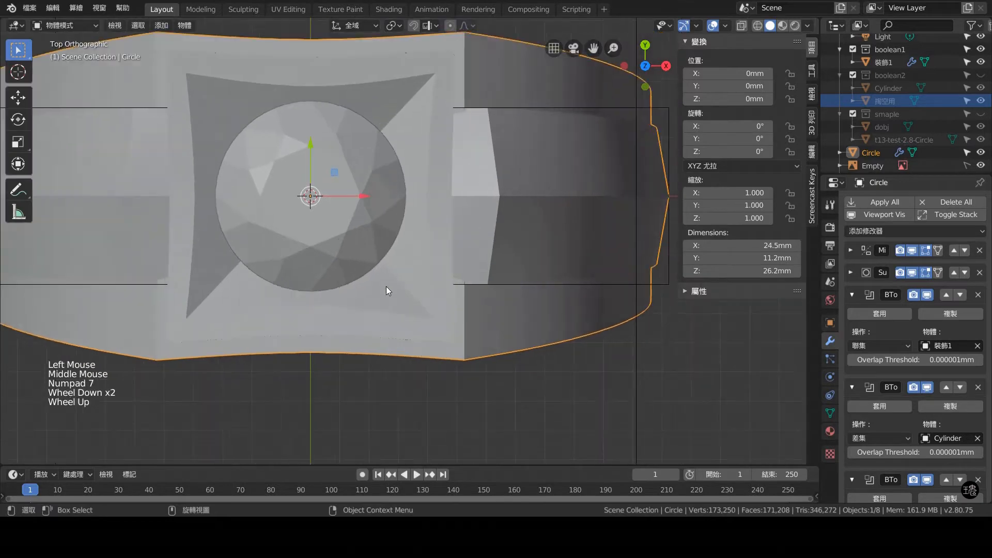
middle_drag(386, 287, 647, 209)
scroll(958, 85, up, 1)
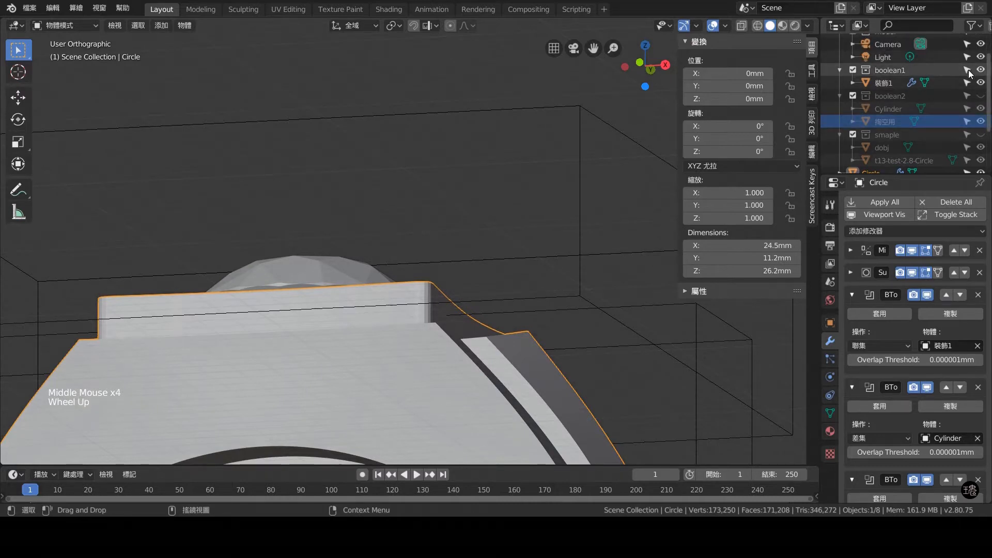
- Hide the boolean1 collection in the viewport
click(977, 72)
click(977, 73)
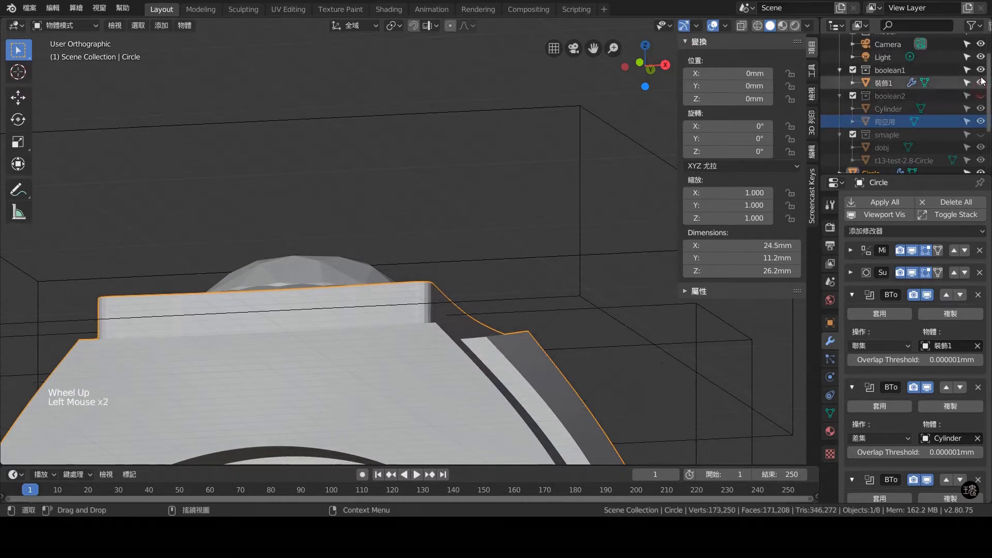
click(980, 72)
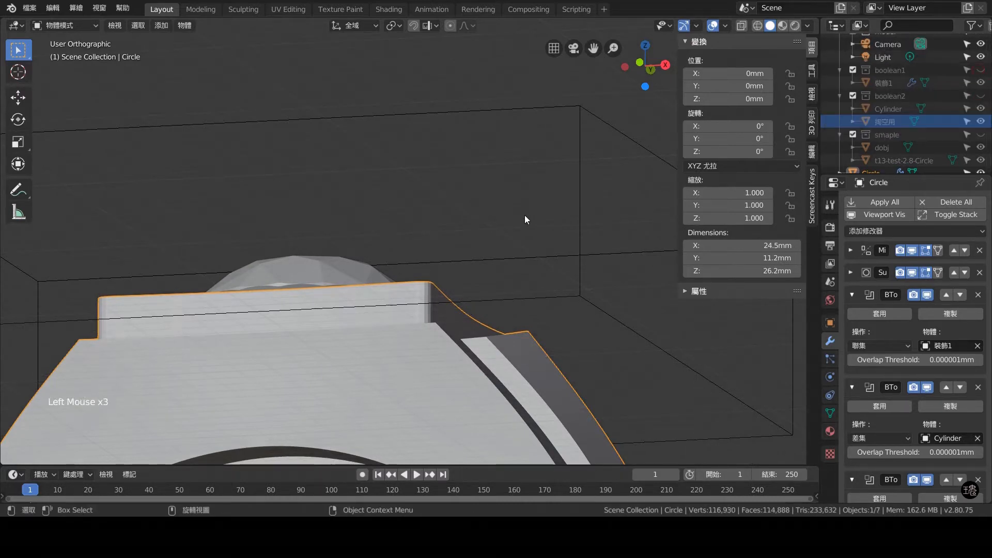
scroll(548, 250, down, 5)
middle_drag(525, 215, 491, 289)
- Move the cutter 掏空2 into the boolean2 collection and check the ring and gem without the cutter boxes
click(504, 130)
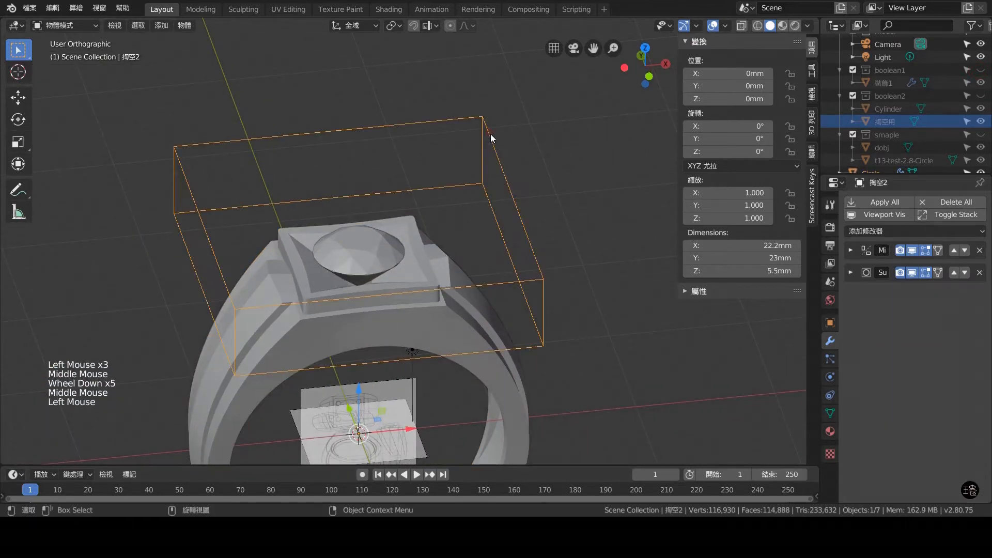
key(m)
click(540, 237)
middle_drag(536, 261, 522, 290)
scroll(522, 289, up, 2)
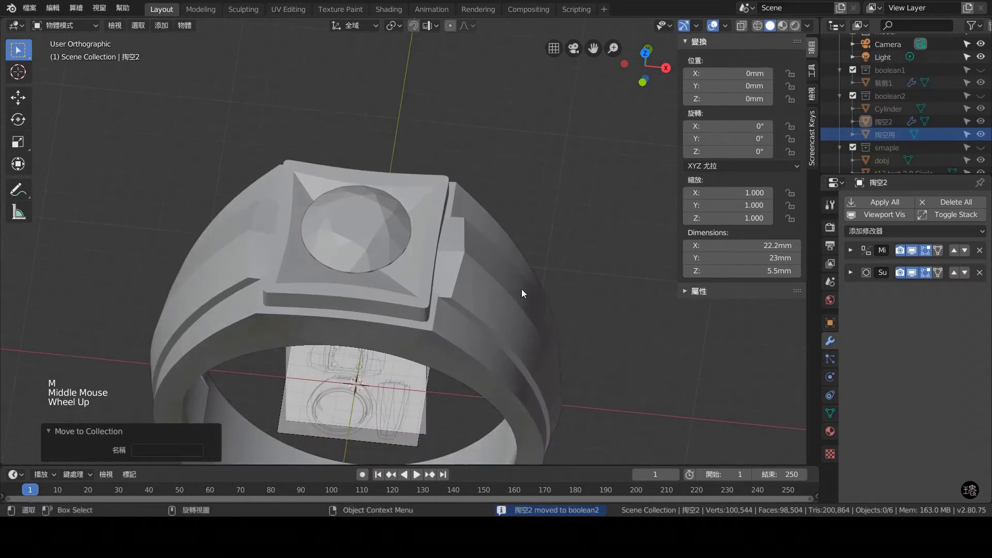
key(KP_7)
scroll(487, 268, up, 3)
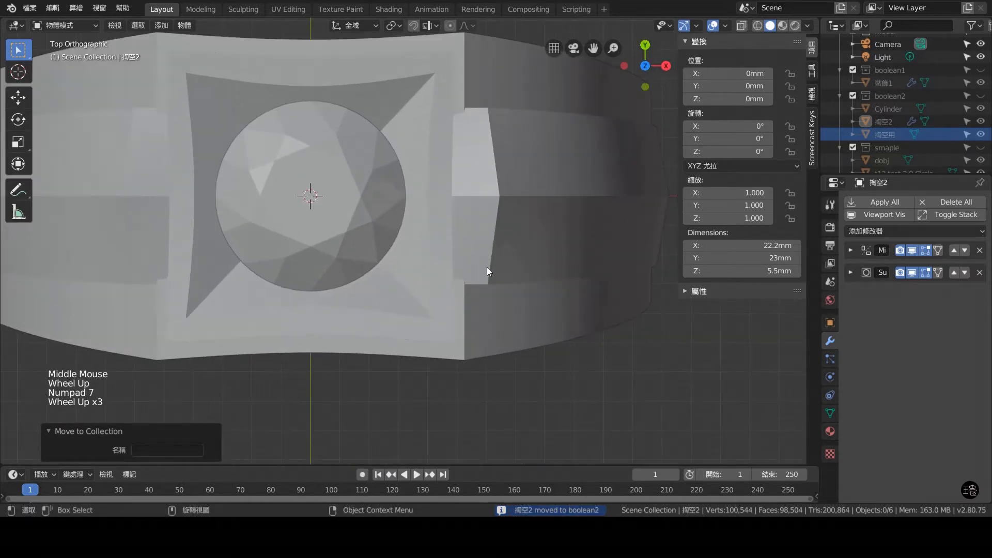
scroll(347, 223, down, 2)
middle_drag(347, 223, 487, 219)
key(KP_7)
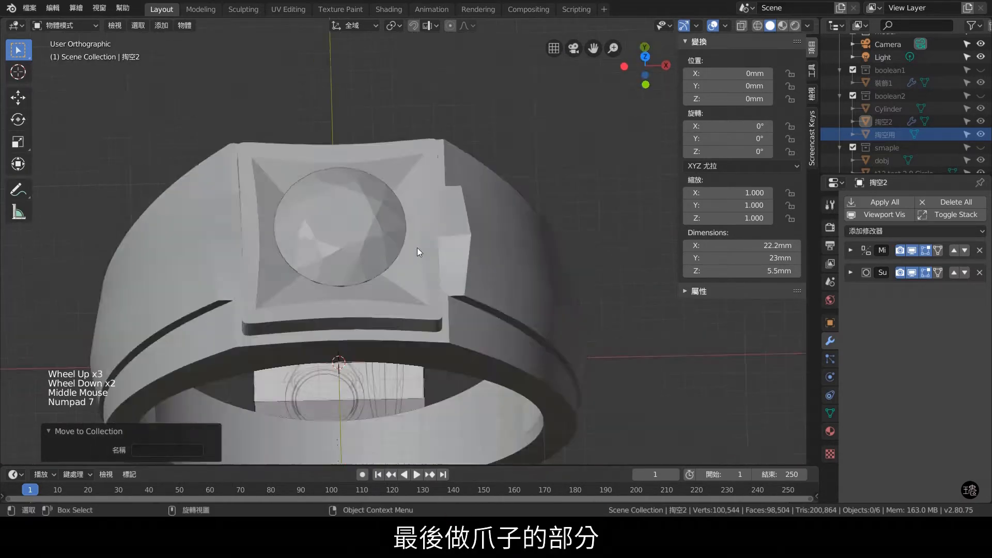
- Add a cylinder at the origin with 128 vertices, a 0.6 mm radius and a 3 mm depth
key(shift+a)
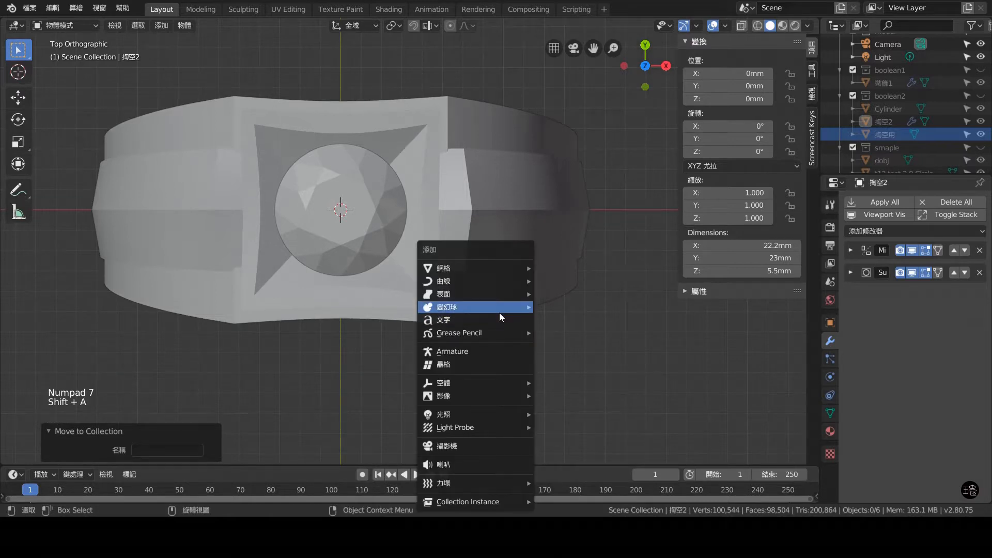
mouse_move(497, 272)
click(606, 104)
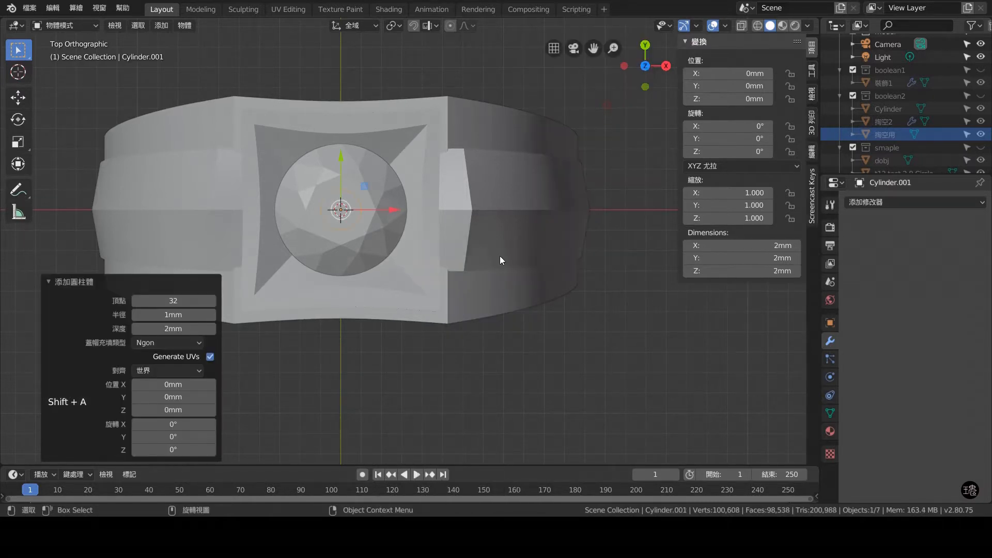
key(KP_1)
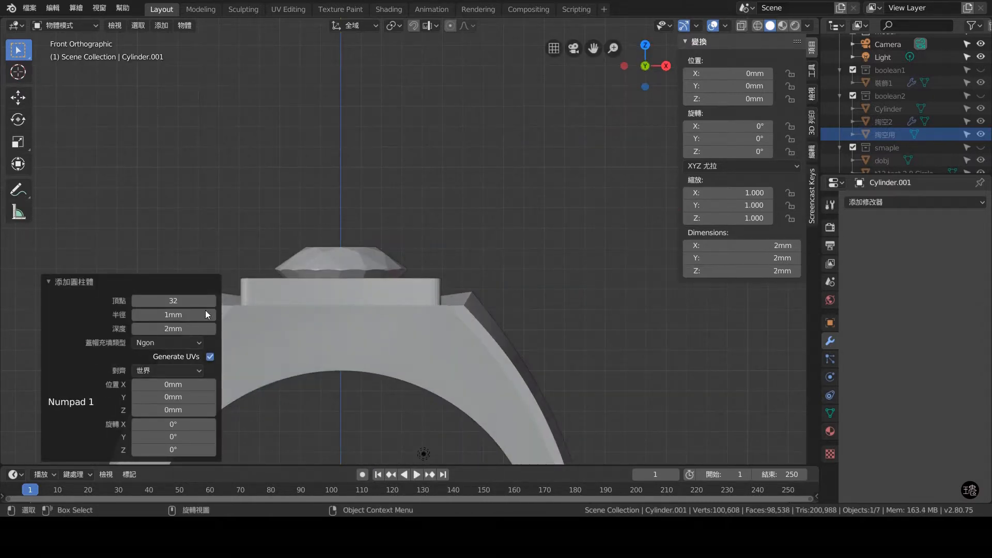
click(177, 300)
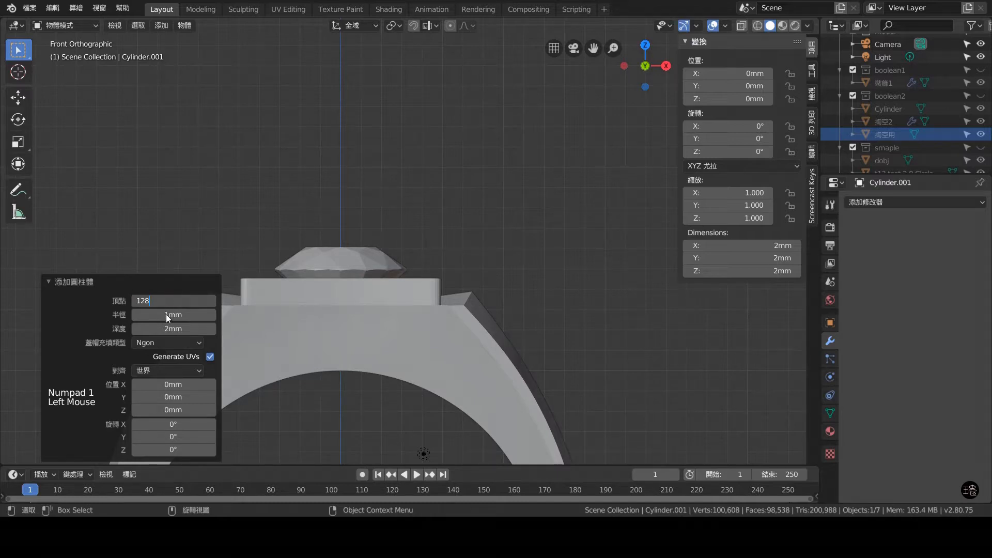
click(167, 316)
click(171, 315)
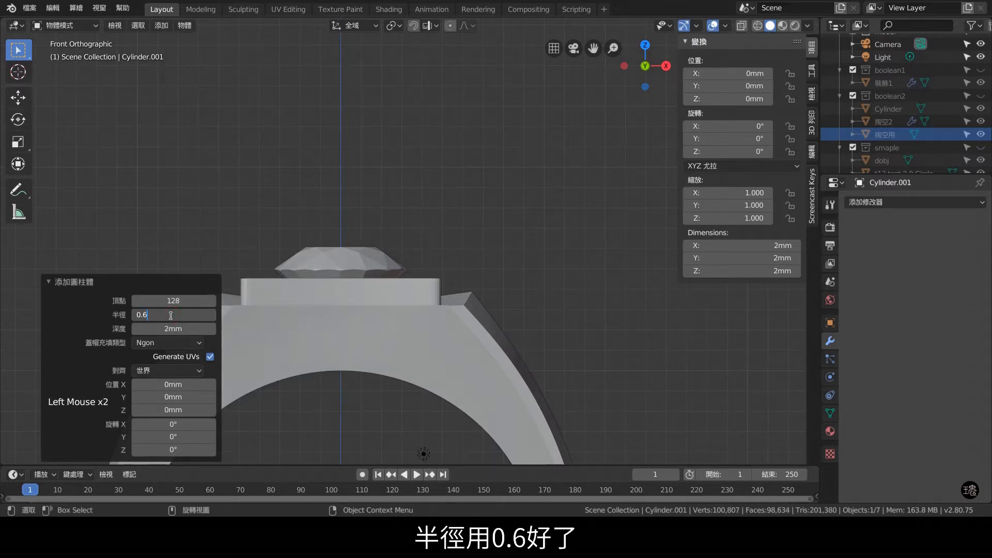
click(174, 330)
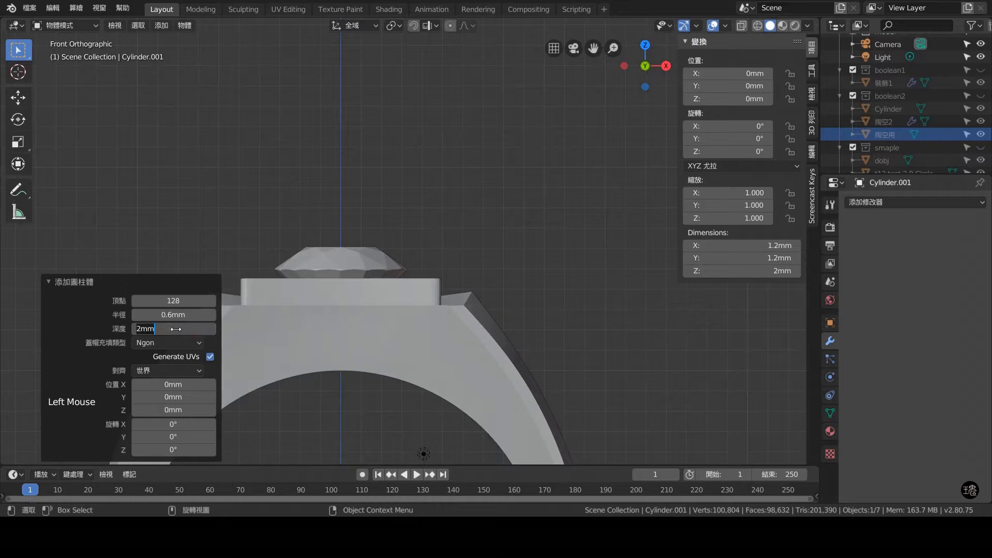
scroll(367, 358, down, 3)
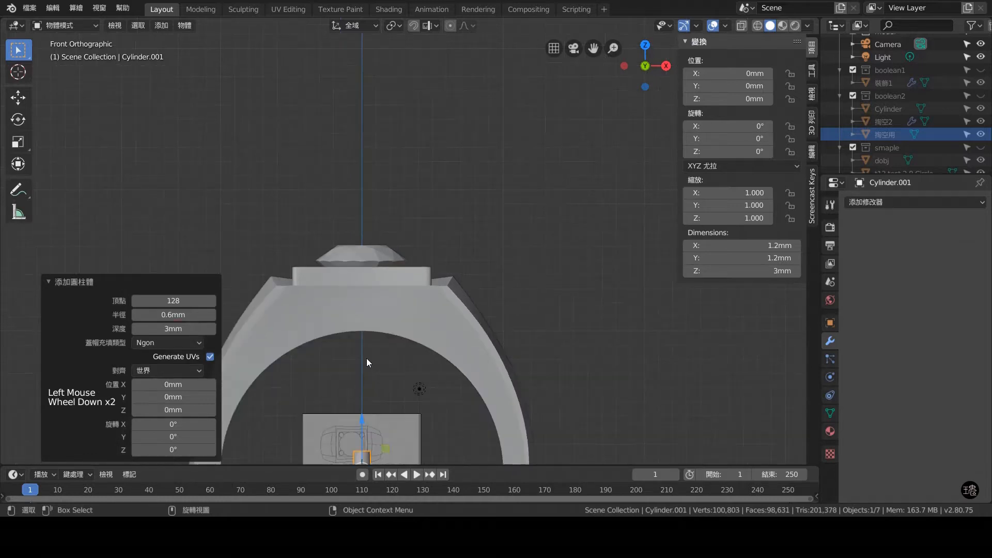
shift+middle_drag(379, 380, 382, 310)
key(ctrl+a)
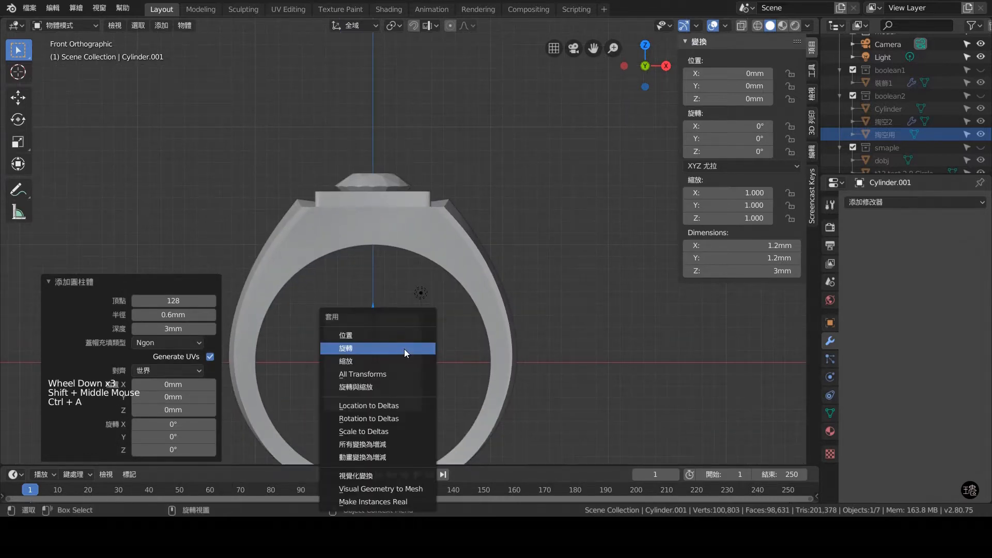
click(400, 387)
drag(373, 313, 442, 320)
key(ctrl+z)
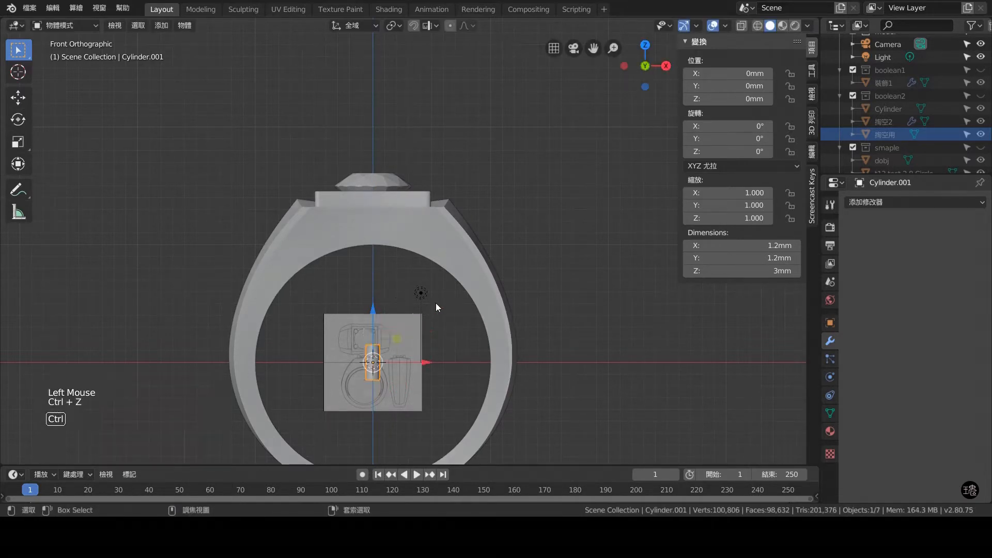
key(ctrl+z)
- In Edit Mode, raise the cylinder about 15.4 mm and position it at about X 2.68 mm, Y 2.71 mm beside the gem's edge
key(Tab)
drag(373, 310, 370, 139)
key(KP_7)
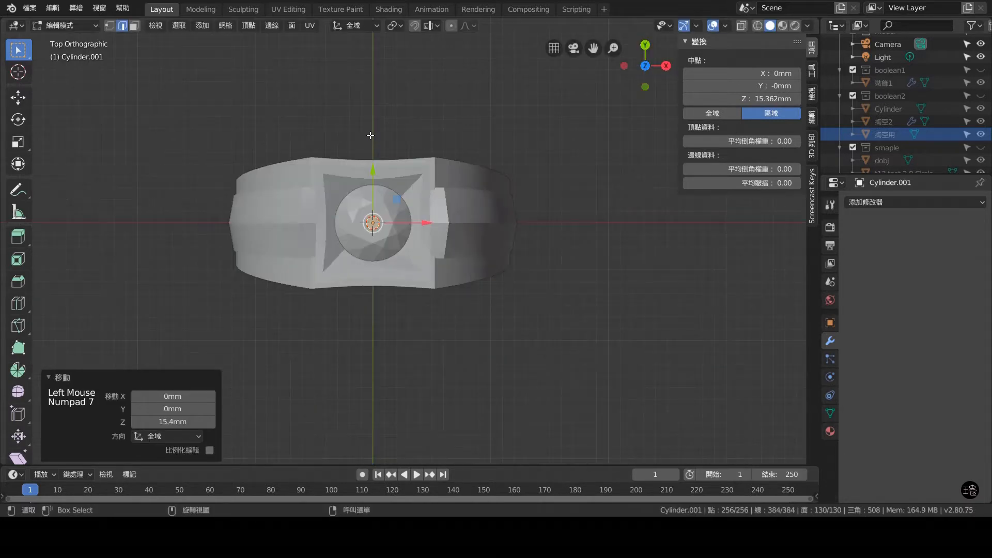
scroll(433, 219, up, 2)
drag(413, 215, 459, 214)
drag(410, 167, 409, 122)
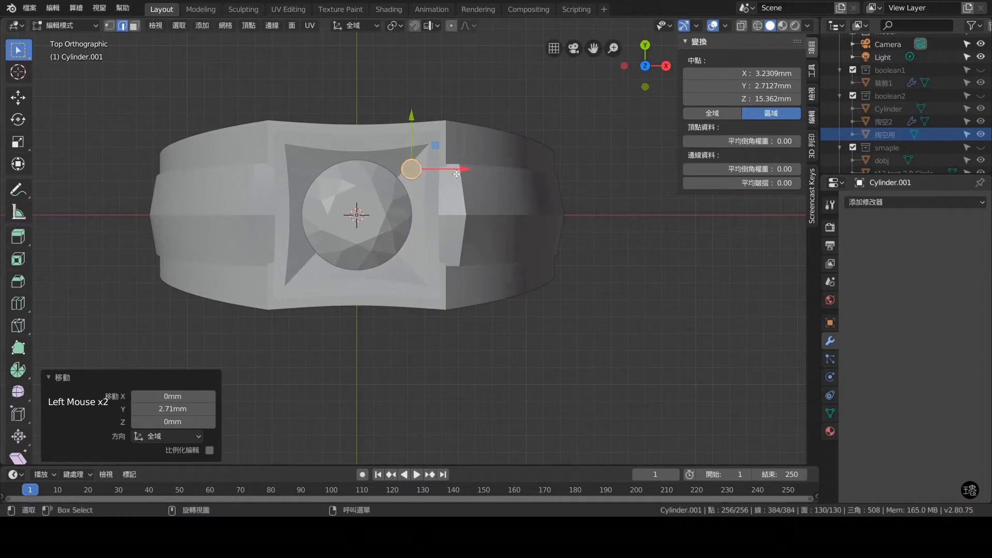
drag(461, 170, 453, 170)
- With X-ray on, lower the cylinder 0.75 mm along Z into the seat, and turn X-ray off again
scroll(453, 171, up, 4)
shift+scroll(454, 168, up, 1)
shift+middle_drag(454, 168, 455, 243)
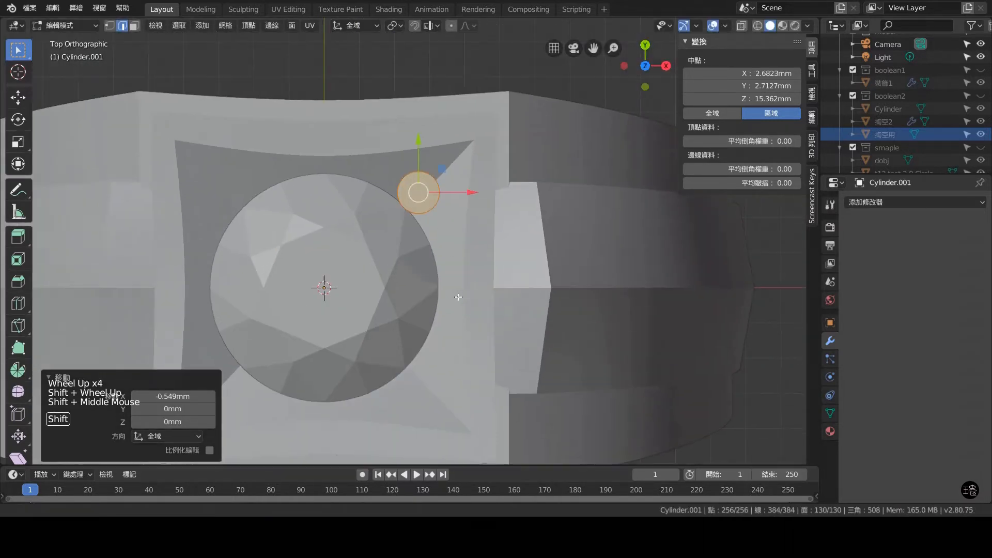
middle_drag(431, 202, 424, 91)
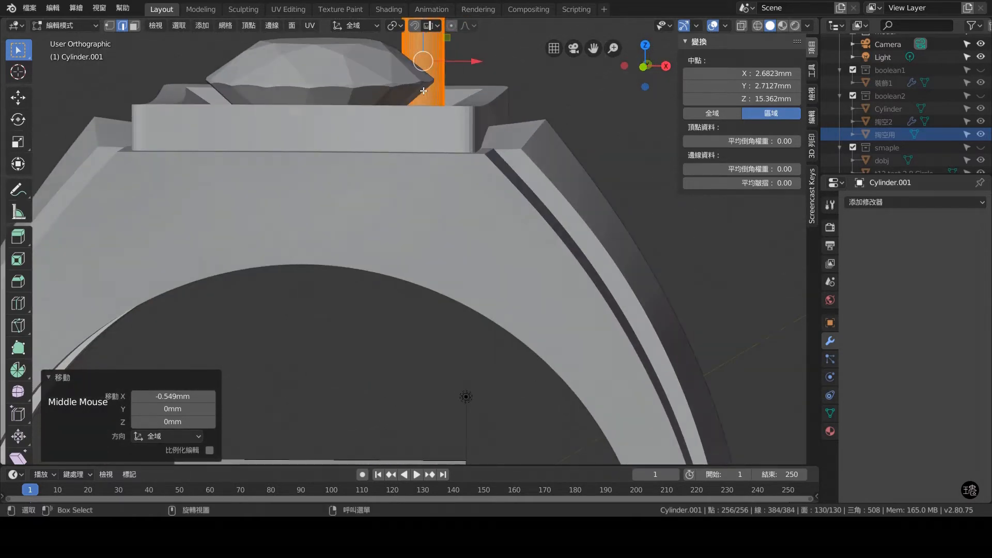
click(741, 27)
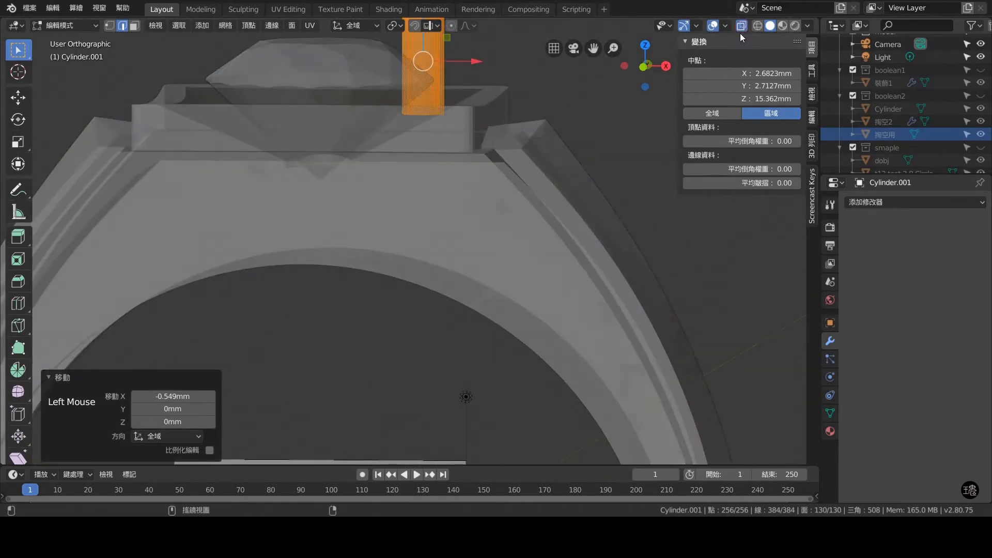
key(KP_1)
shift+middle_drag(441, 39, 468, 207)
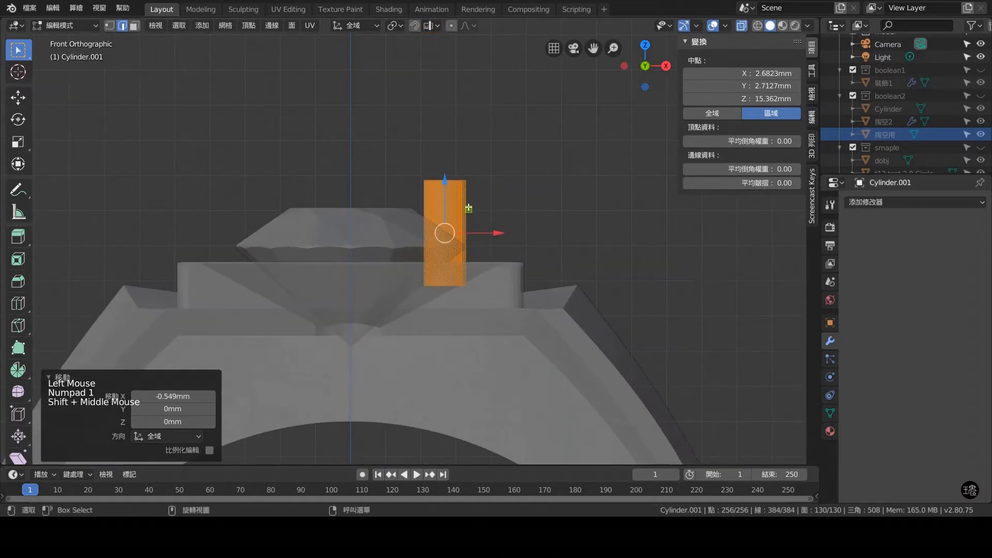
drag(444, 178, 450, 204)
key(KP_7)
scroll(488, 210, up, 2)
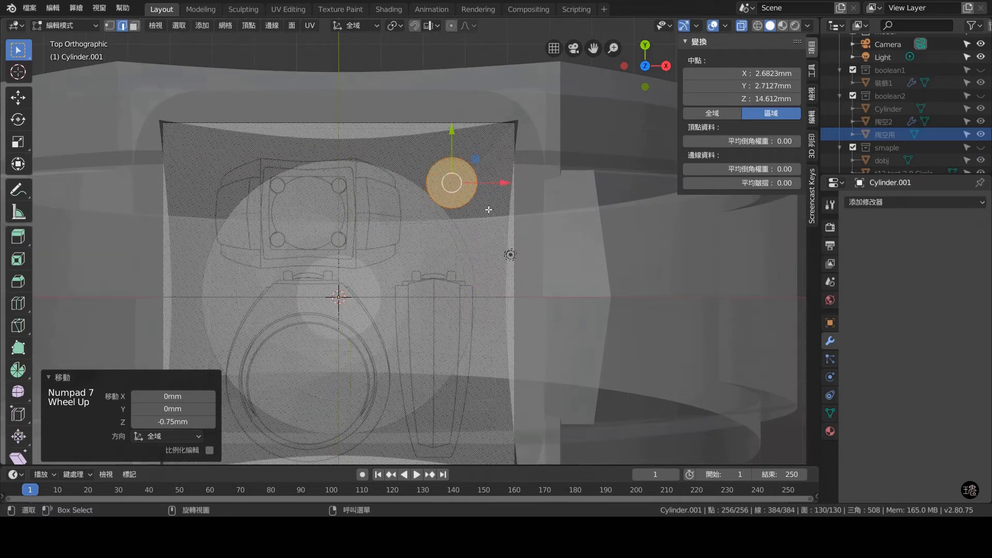
click(741, 26)
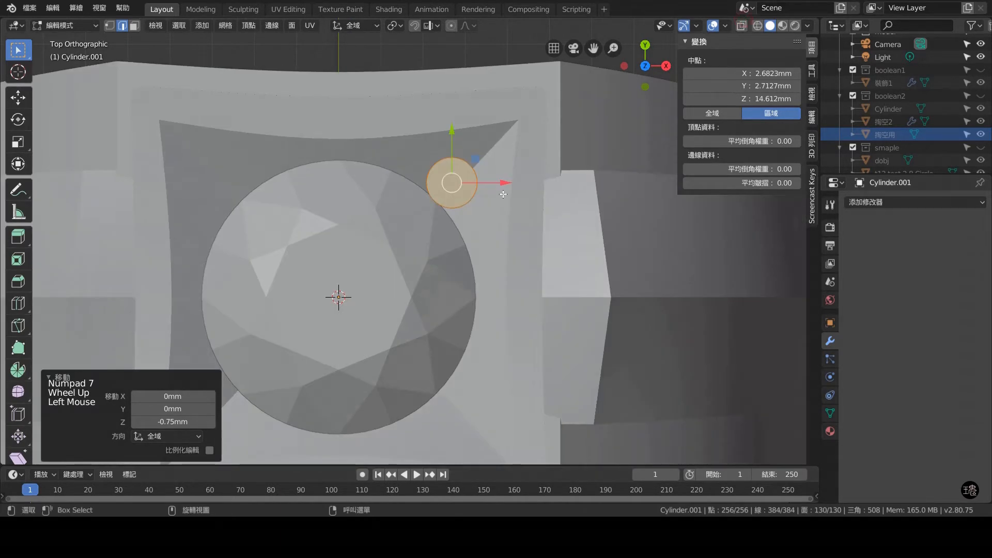
- From an oblique side view with X-ray on, rotate the cylinder about 2.5° so its upper end leans away from the gem
key(KP_1)
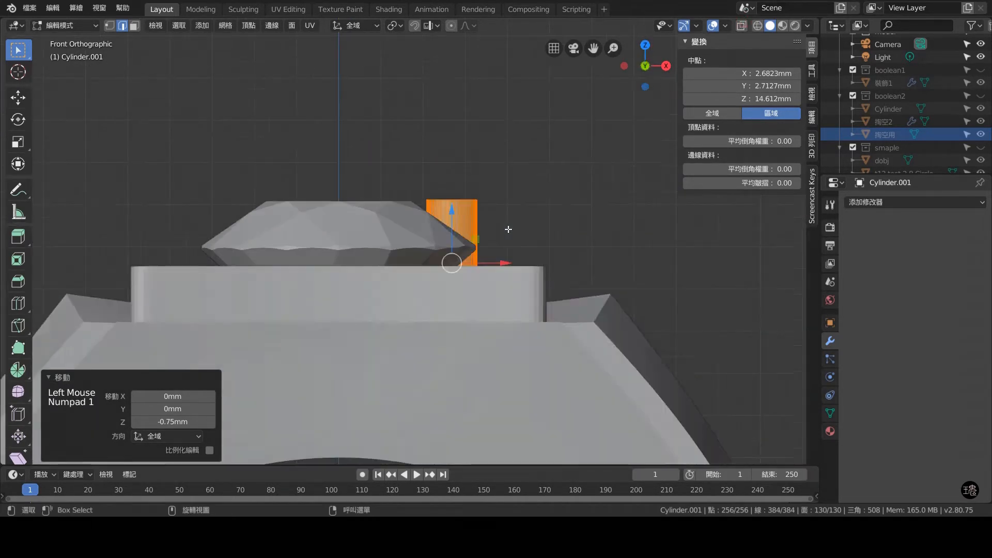
key(KP_3)
middle_drag(512, 232, 519, 264)
shift+middle_drag(579, 309, 577, 243)
middle_drag(576, 244, 523, 247)
key(r)
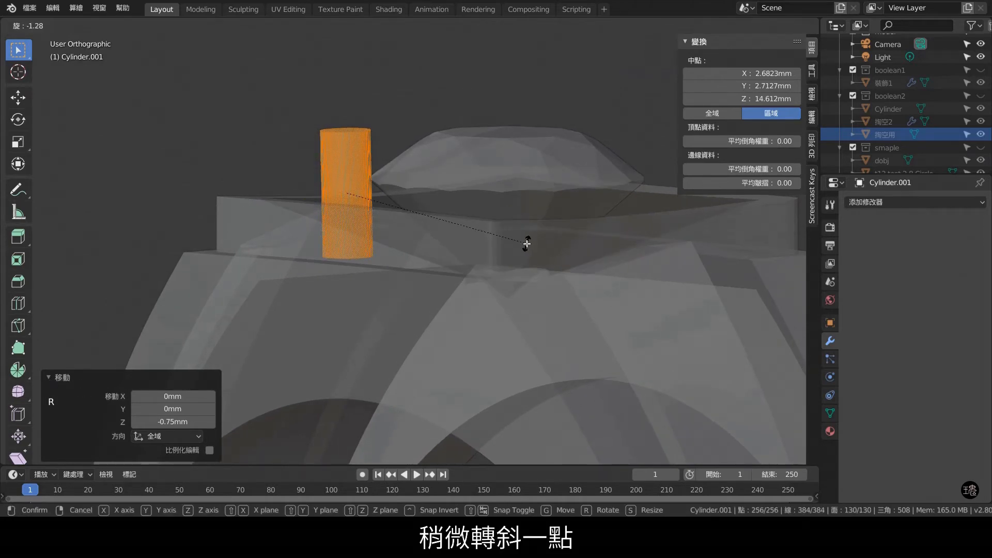
click(531, 241)
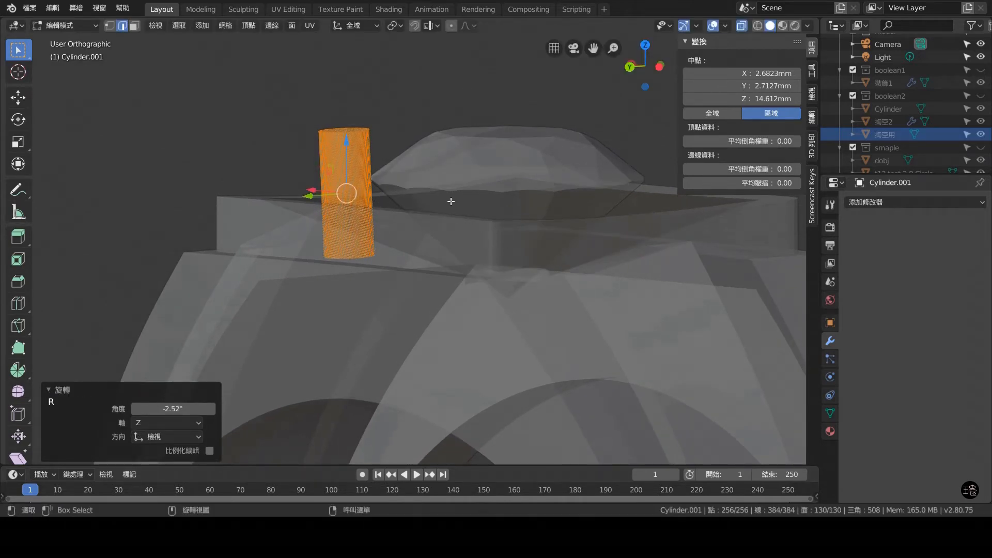
- Nudge the tilted cylinder closer to the gem, about 0.07 mm inward along X and 0.16 mm inward along Y
middle_drag(451, 201, 456, 314)
key(KP_7)
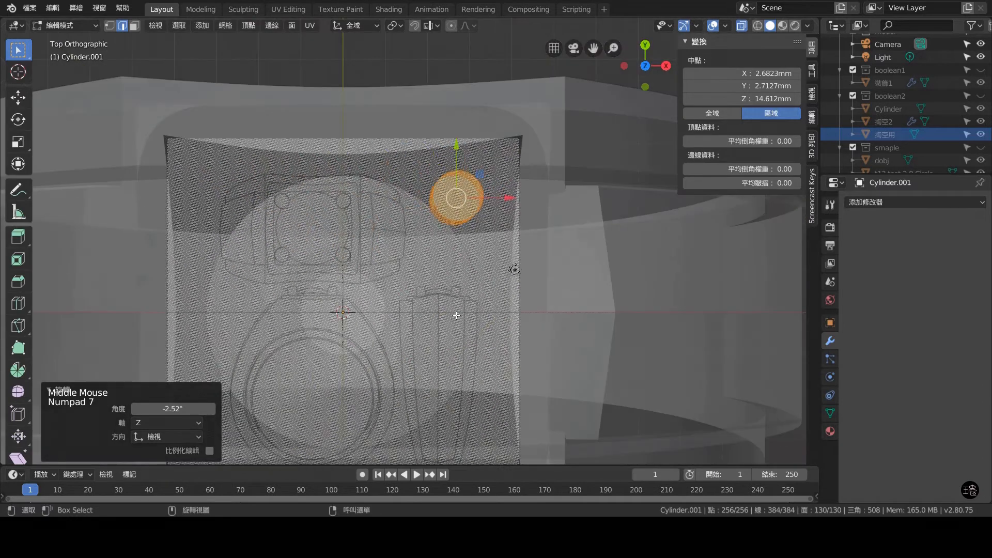
drag(519, 202, 517, 202)
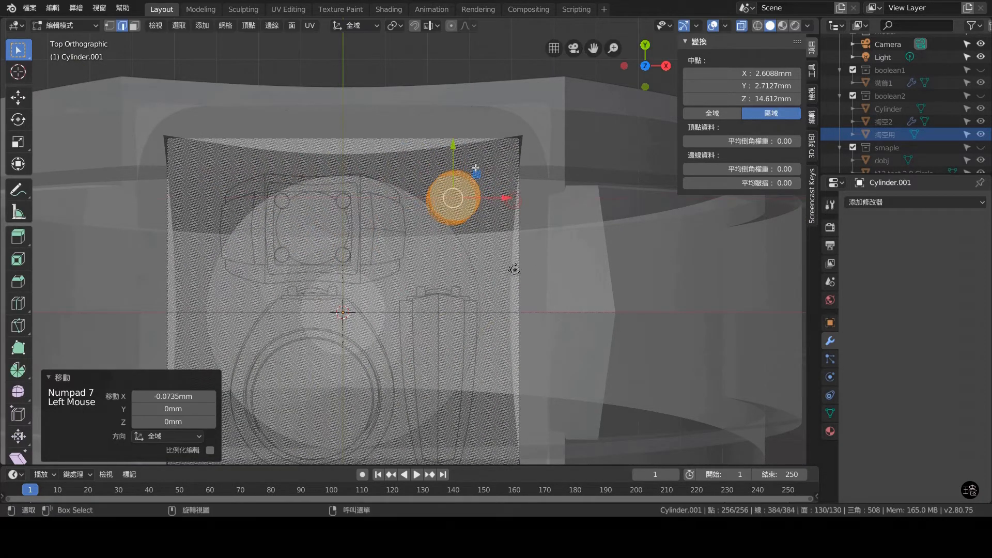
drag(453, 145, 453, 152)
key(KP_1)
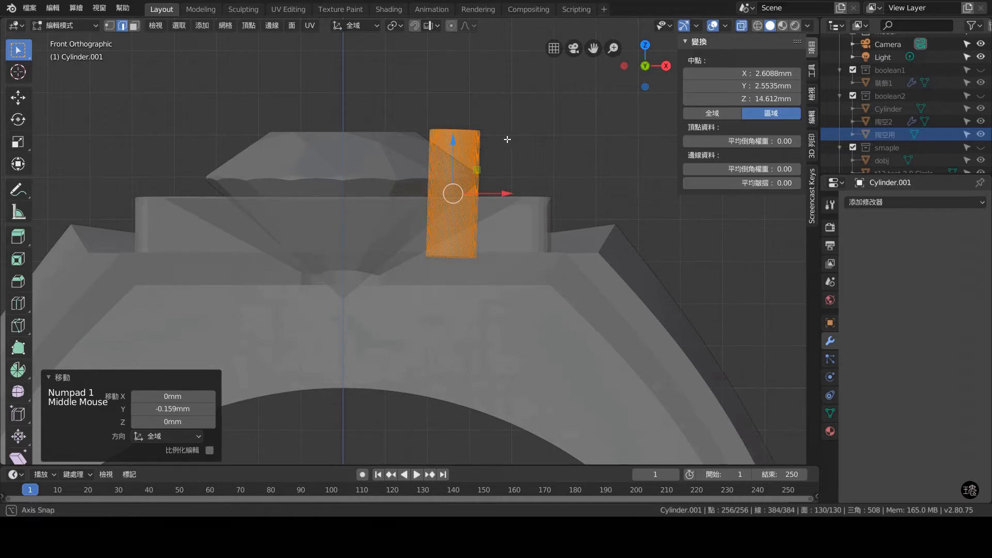
middle_drag(507, 140, 506, 209)
- Round the cylinder's upper rim with a 9-segment bevel, return to Object Mode and turn off X-ray
key(KP_1)
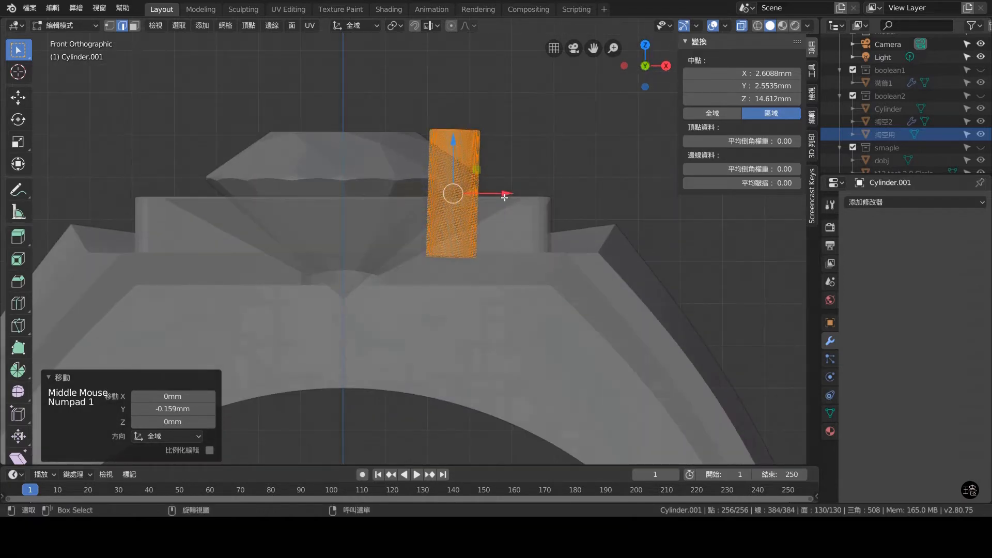
drag(361, 115, 529, 146)
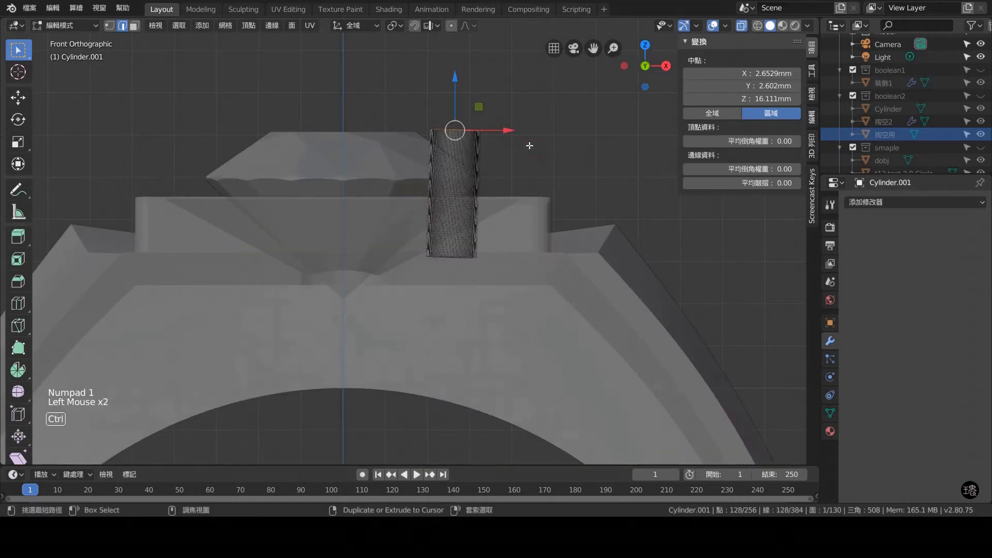
key(ctrl+b)
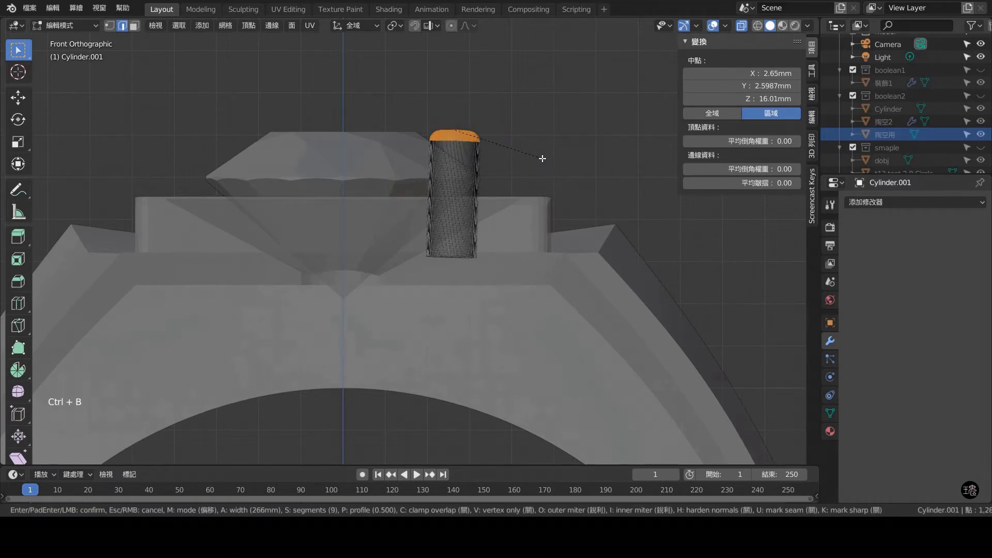
click(542, 158)
middle_drag(542, 158, 543, 200)
key(Tab)
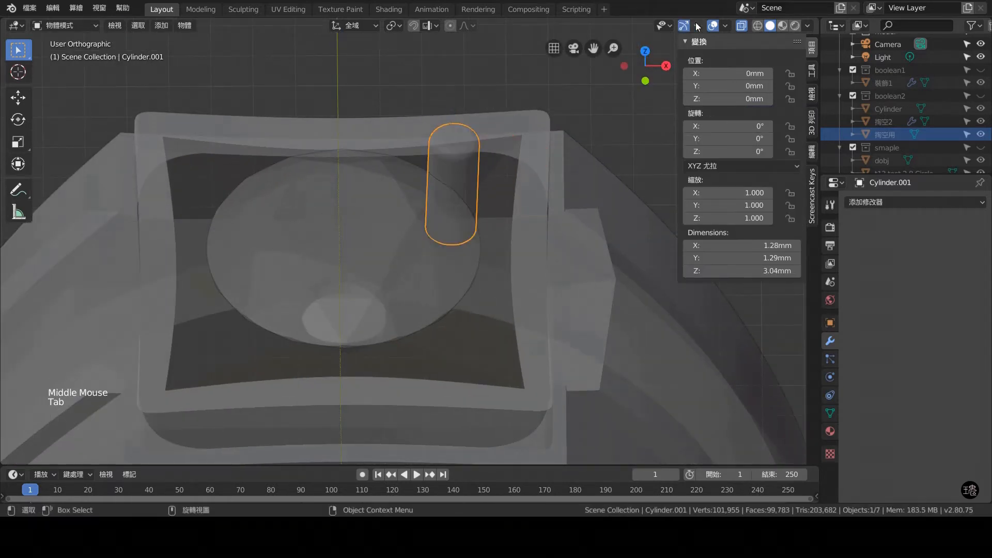
click(741, 25)
middle_drag(646, 119, 557, 233)
scroll(551, 243, down, 1)
- In Edit Mode, select the whole prong and shift it inward over the gem's edge to about X 2.52 mm, Y 2.47 mm
key(KP_7)
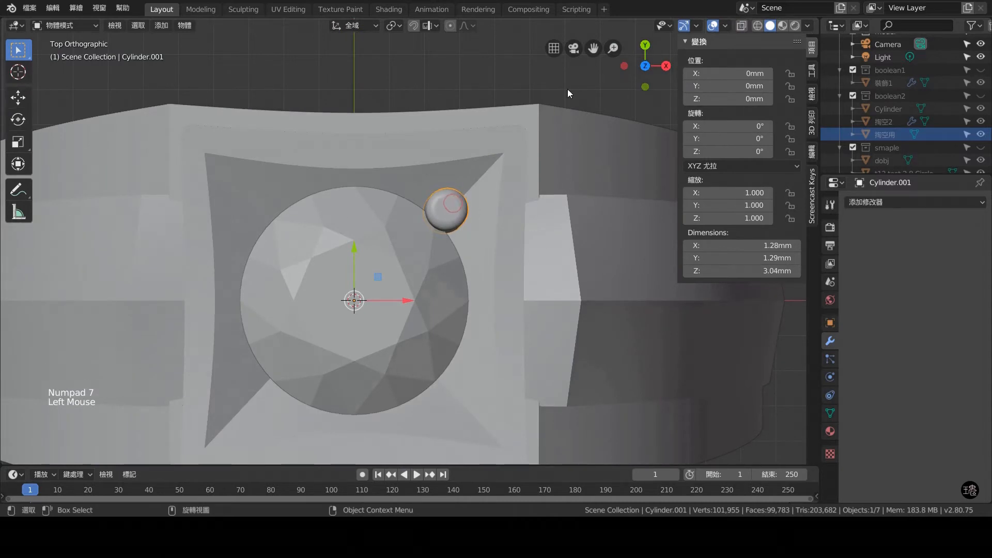
click(451, 210)
key(Tab)
mouse_move(449, 167)
mouse_down()
mouse_move(452, 156)
mouse_move(457, 163)
mouse_up()
key(ctrl+z)
key(a)
key(a)
key(a)
drag(504, 212, 497, 211)
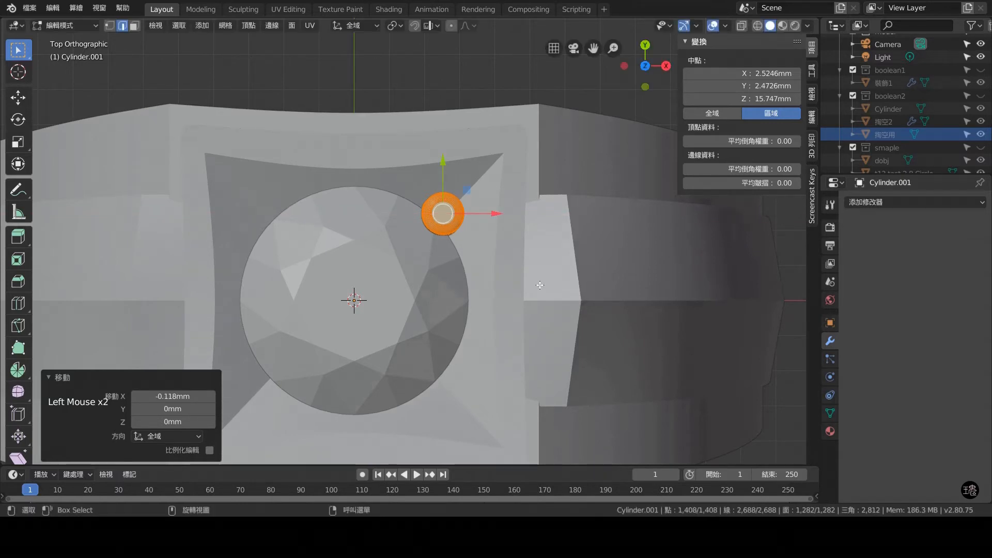
middle_drag(540, 285, 490, 170)
key(KP_7)
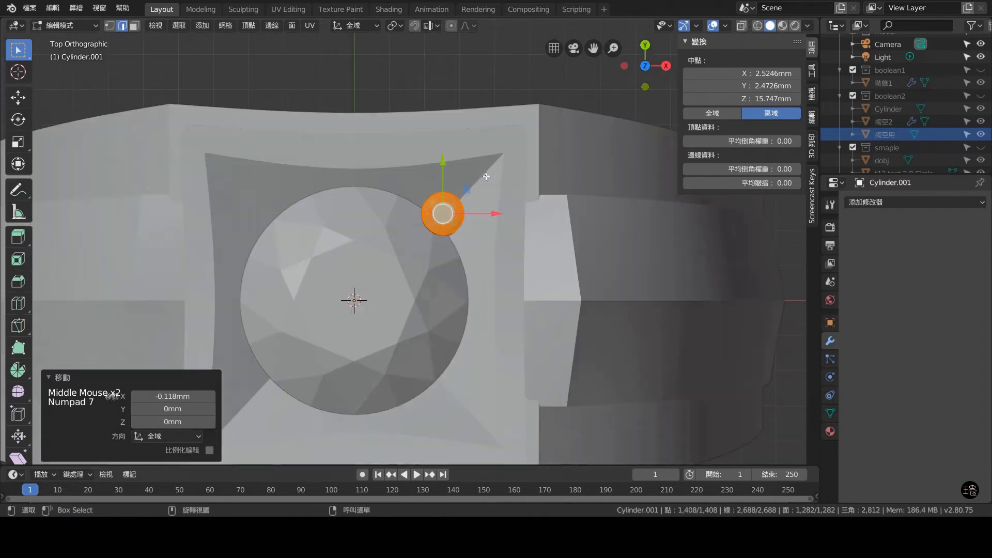
- Add a Mirror modifier on the X and Y axes to make four prongs, and return to Object Mode with nothing selected
click(935, 202)
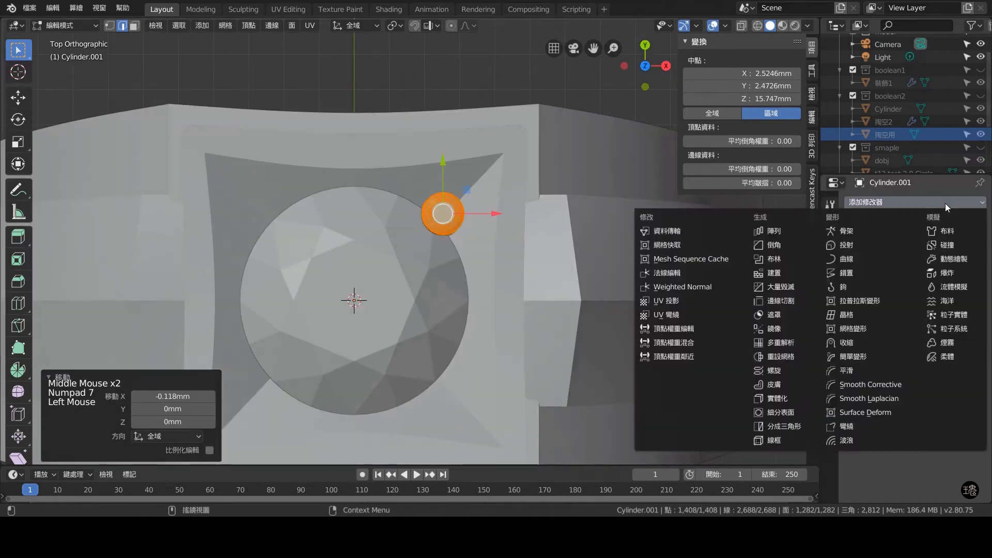
click(803, 327)
click(864, 316)
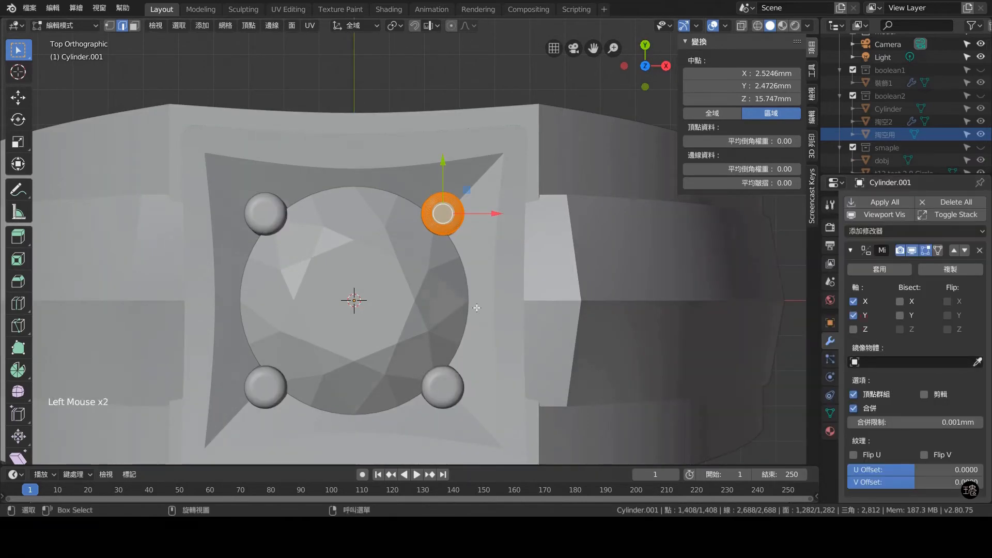
key(Tab)
middle_drag(487, 302, 495, 201)
click(543, 123)
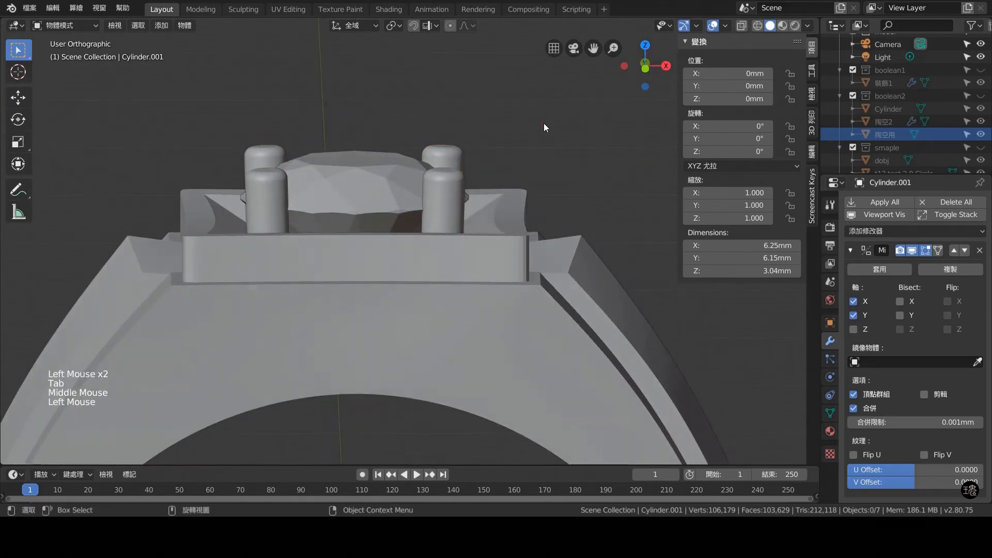
- Check the whole ring with its four prongs and hide the Camera in the viewport
middle_drag(543, 123, 519, 336)
scroll(445, 257, down, 7)
scroll(518, 336, down, 1)
shift+middle_drag(519, 338, 481, 244)
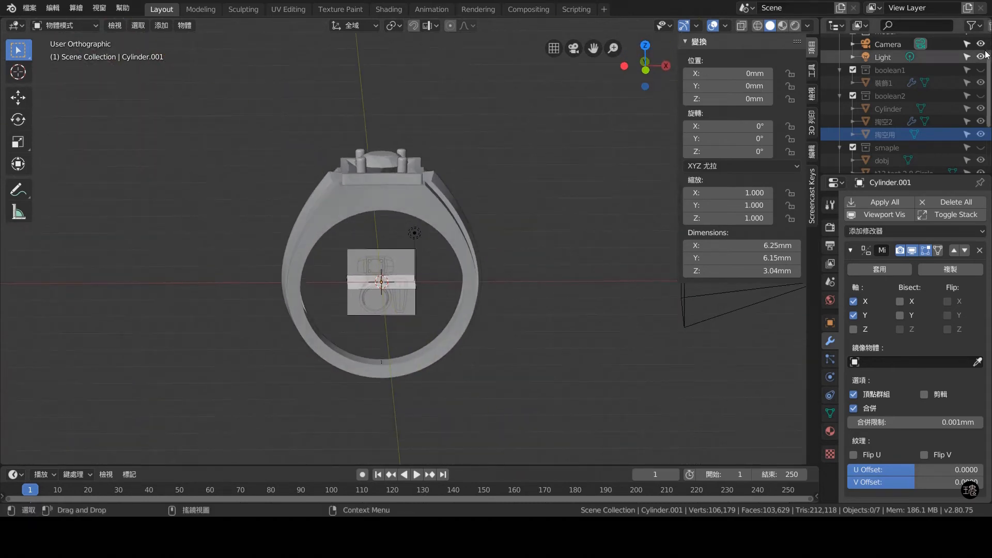
scroll(960, 91, up, 3)
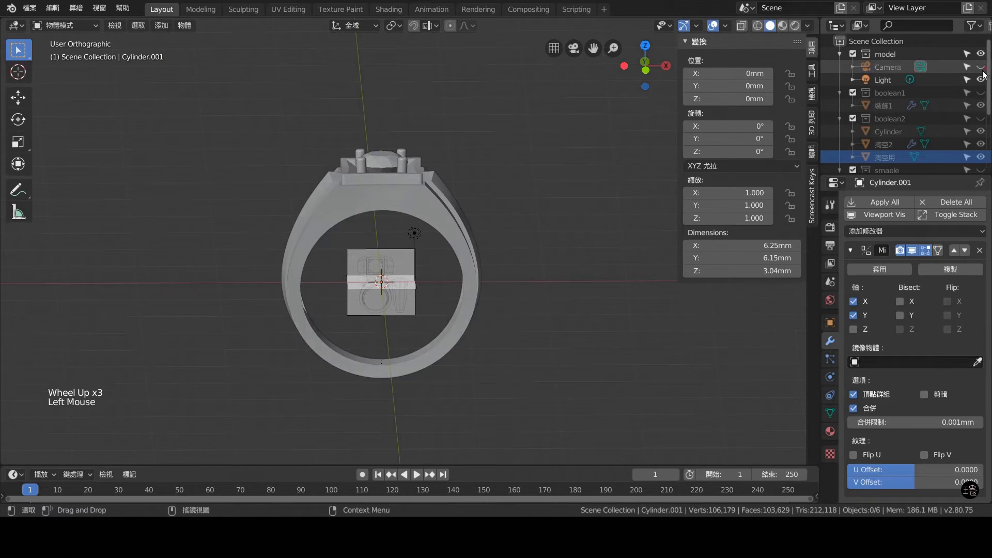
- Delete the Camera and the Light from the model collection
click(884, 68)
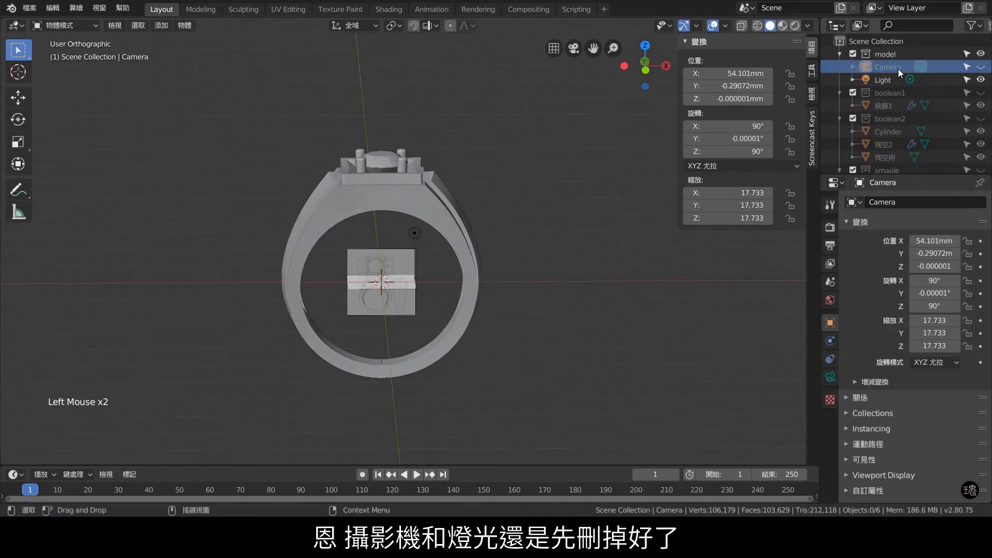
right_click(898, 69)
click(870, 105)
right_click(898, 73)
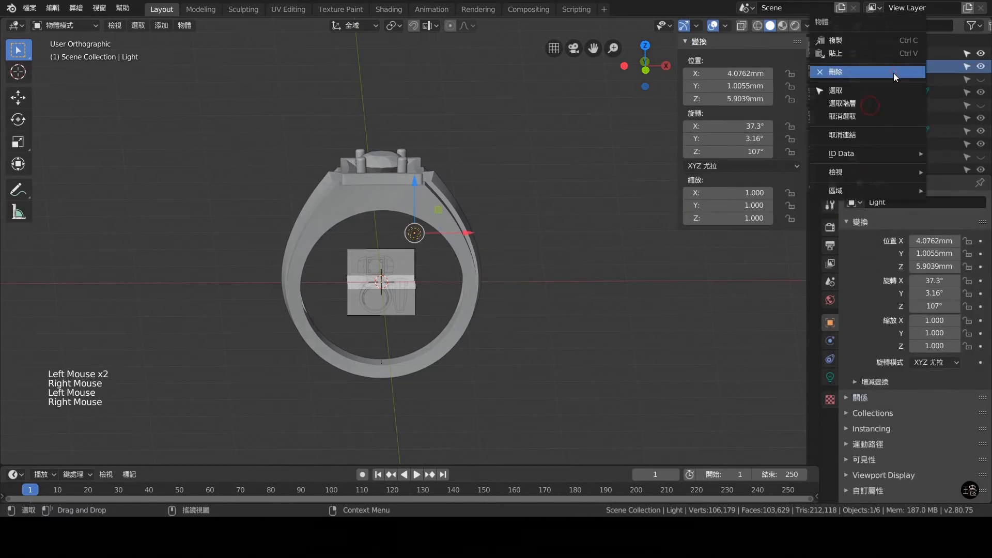
click(873, 74)
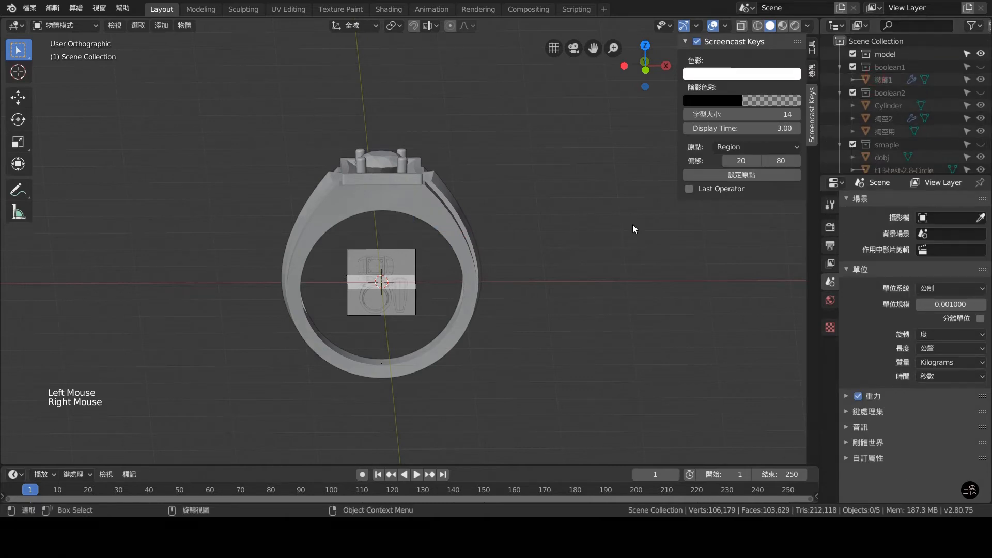
- Examine the finished ring's band, gem seat, gem and four prongs from several angles and up close
scroll(632, 228, up, 1)
middle_drag(633, 228, 583, 324)
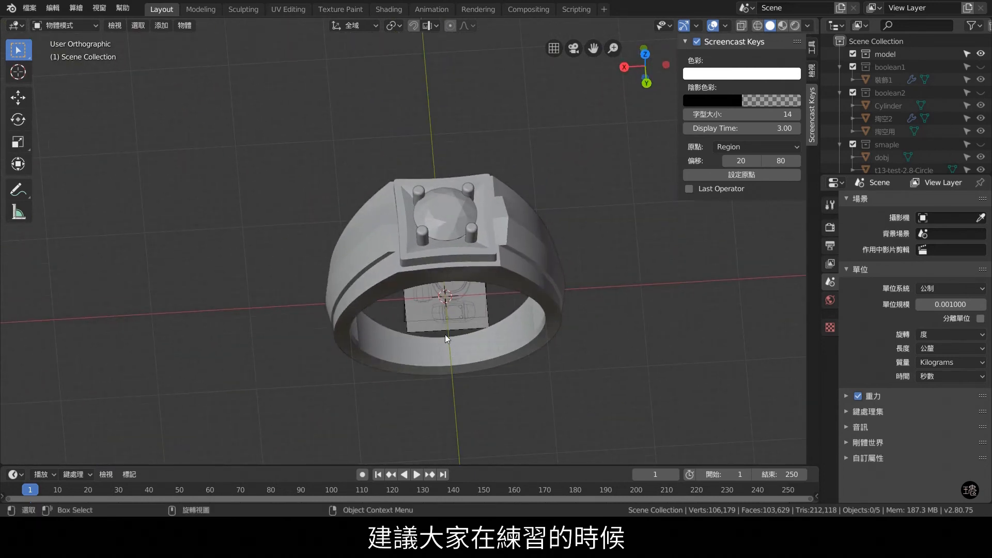
scroll(444, 336, up, 3)
middle_drag(443, 343, 443, 315)
middle_drag(432, 181, 463, 130)
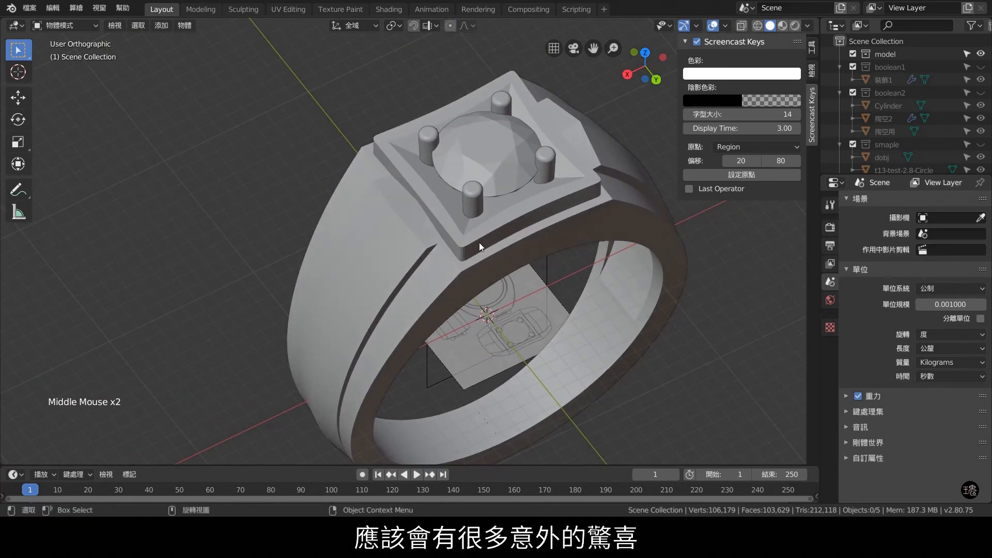
middle_drag(547, 268, 609, 288)
scroll(609, 287, down, 2)
middle_drag(522, 317, 497, 327)
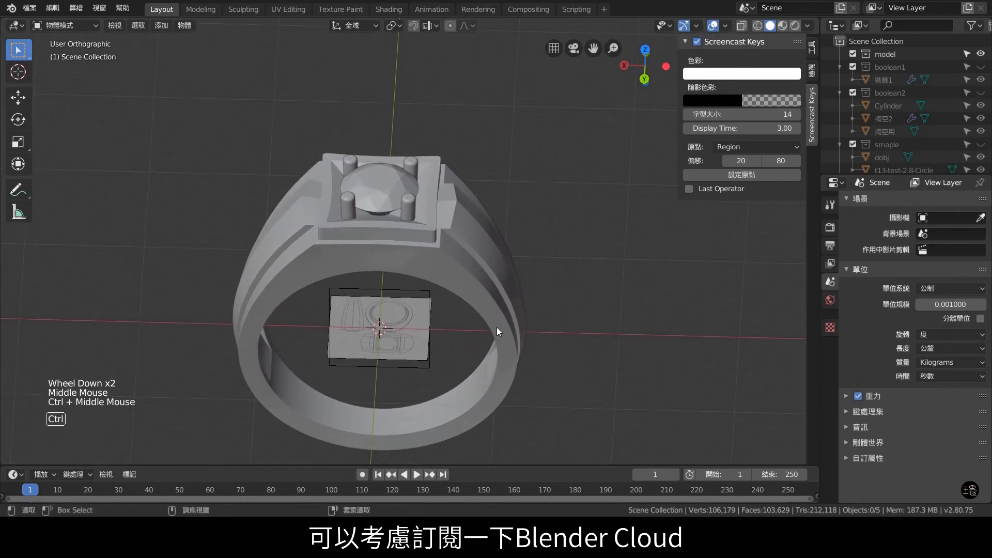